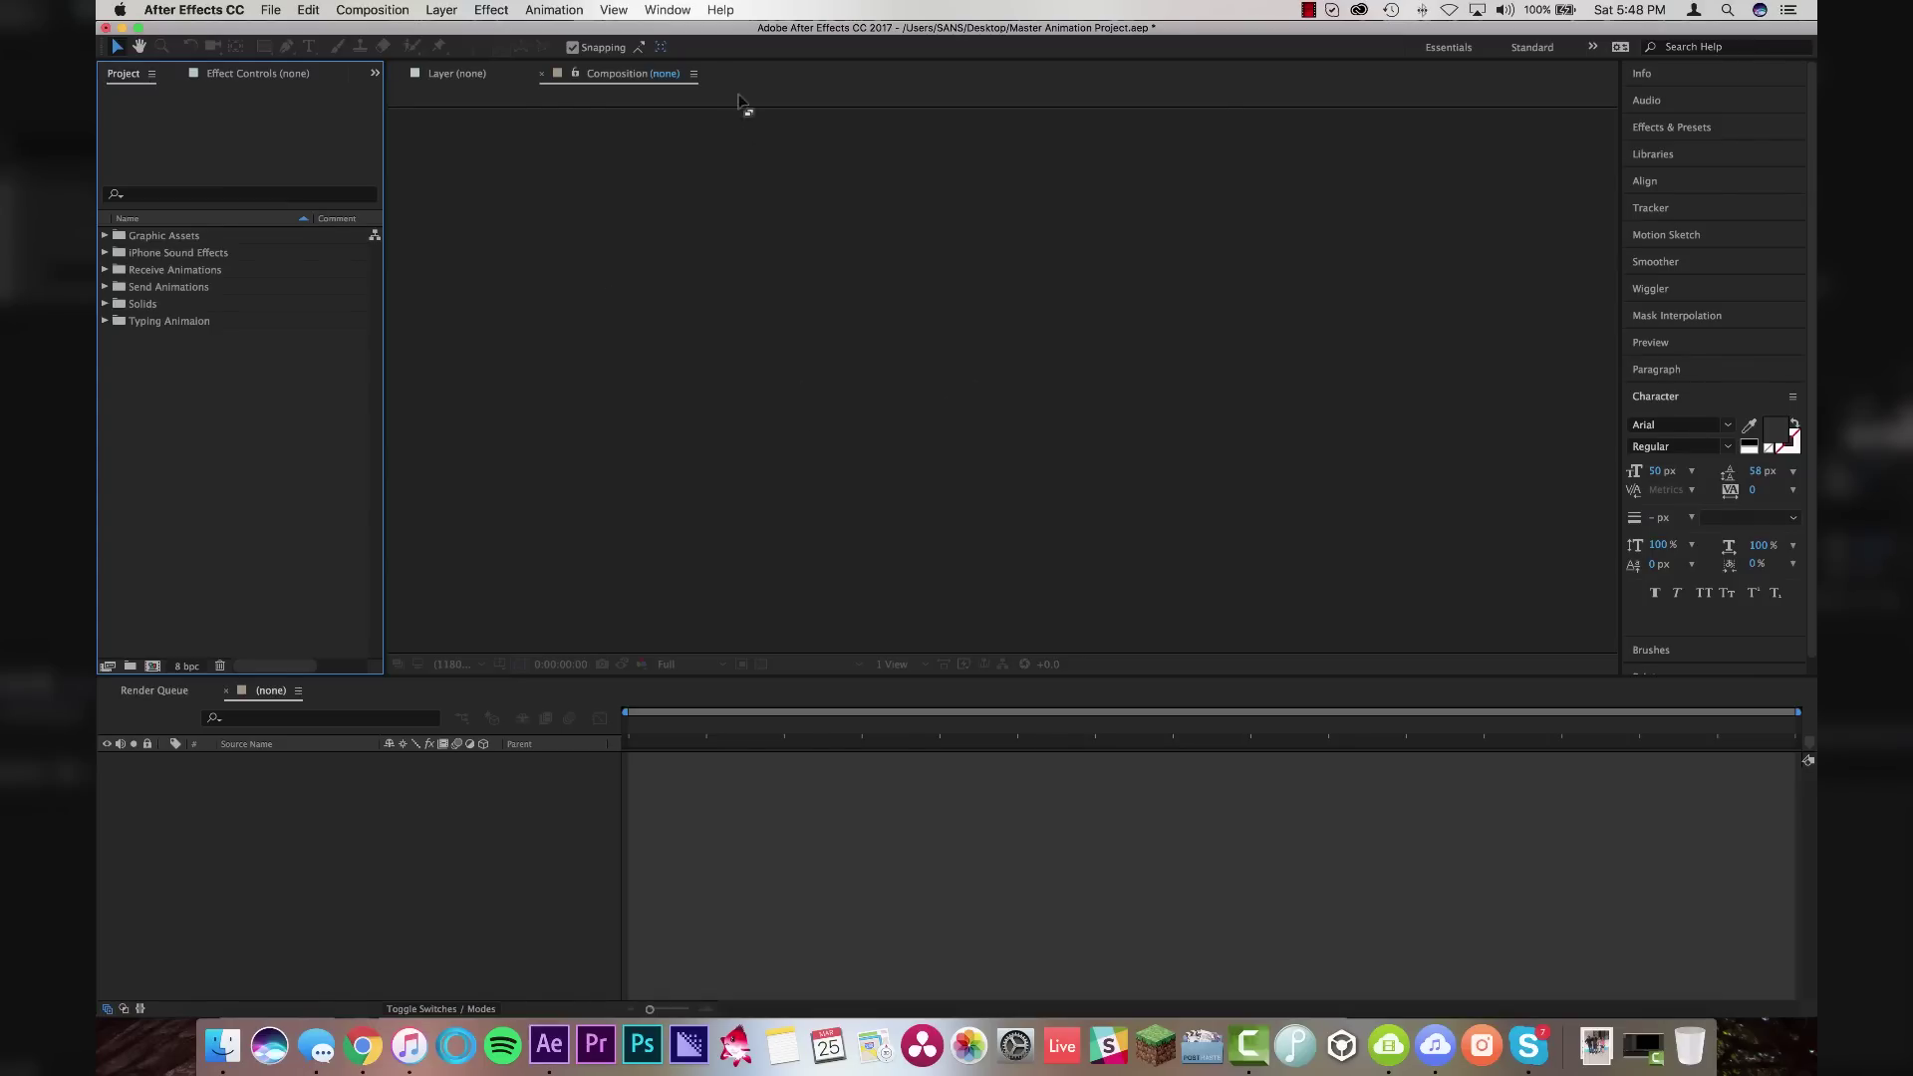
# Switch the workspace to All Panels
pyautogui.click(668, 10)
pyautogui.moveTo(698, 30)
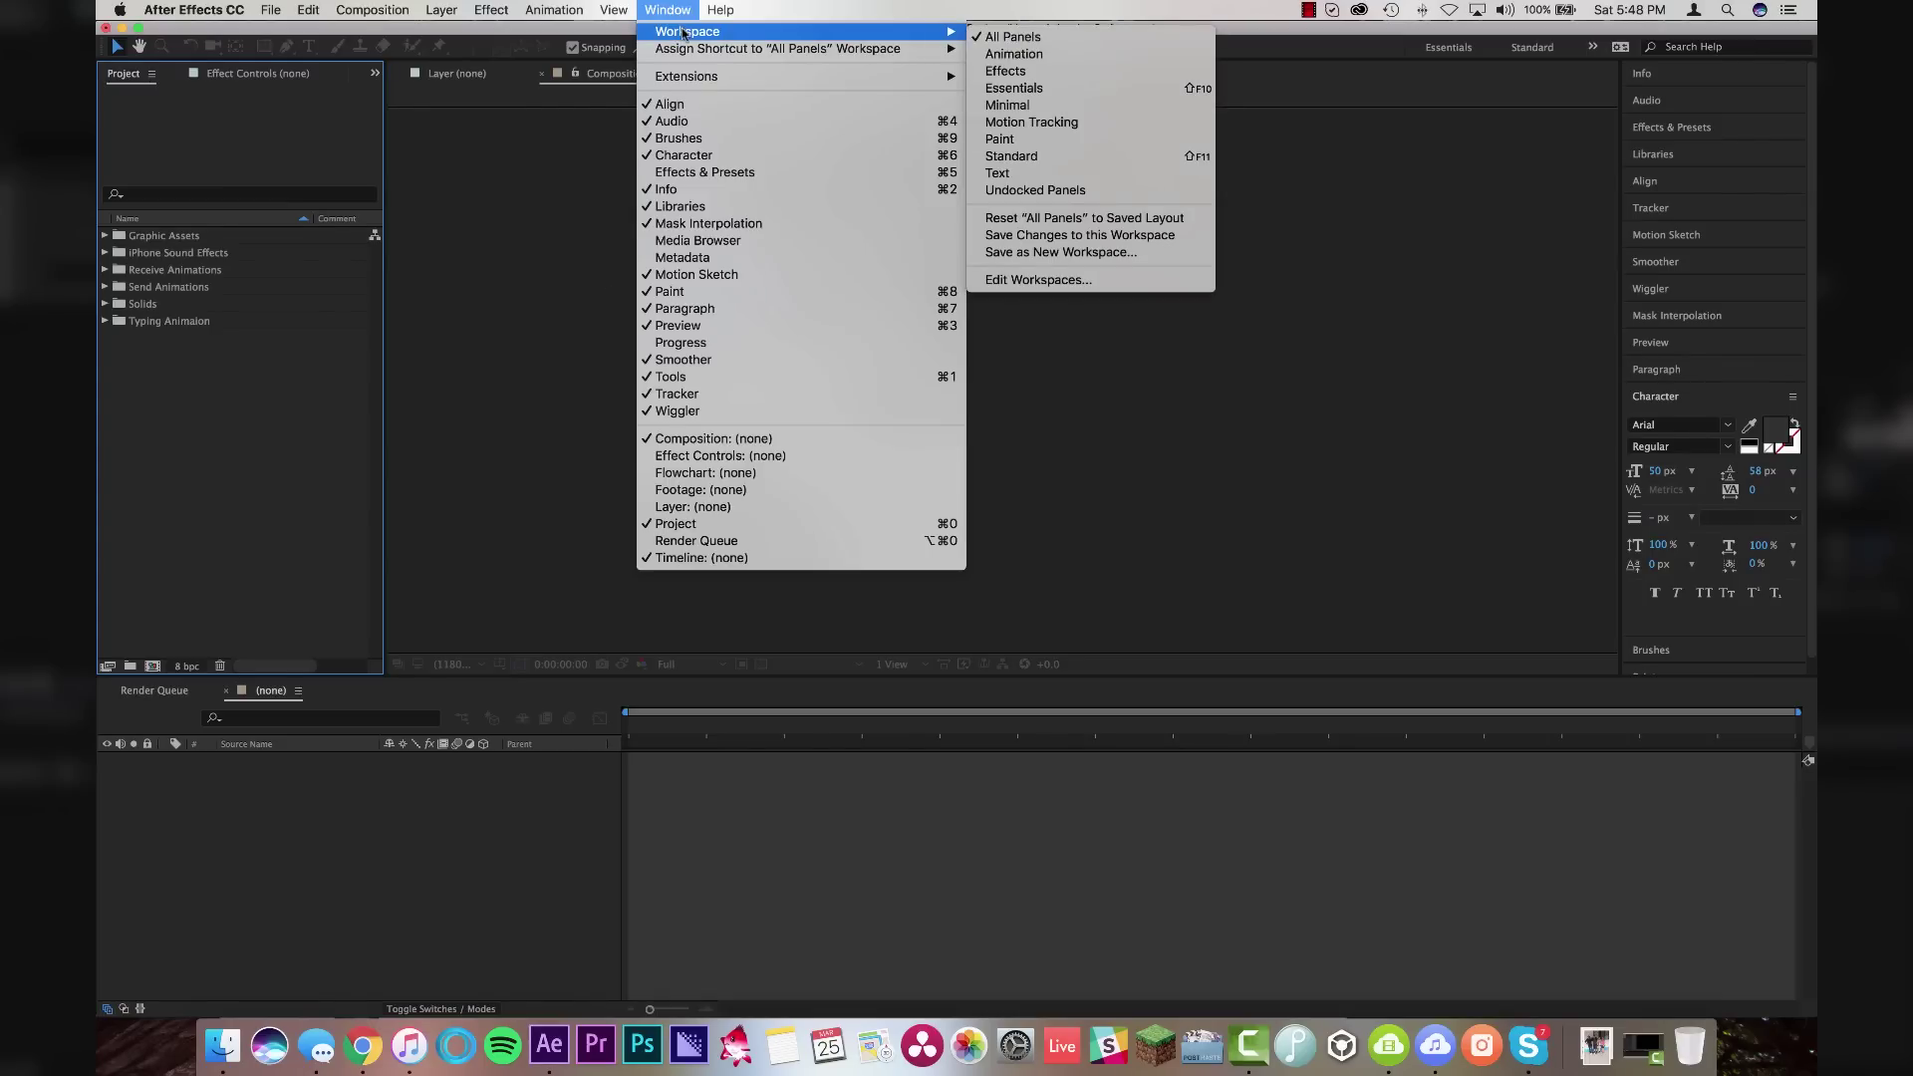
pyautogui.click(1057, 42)
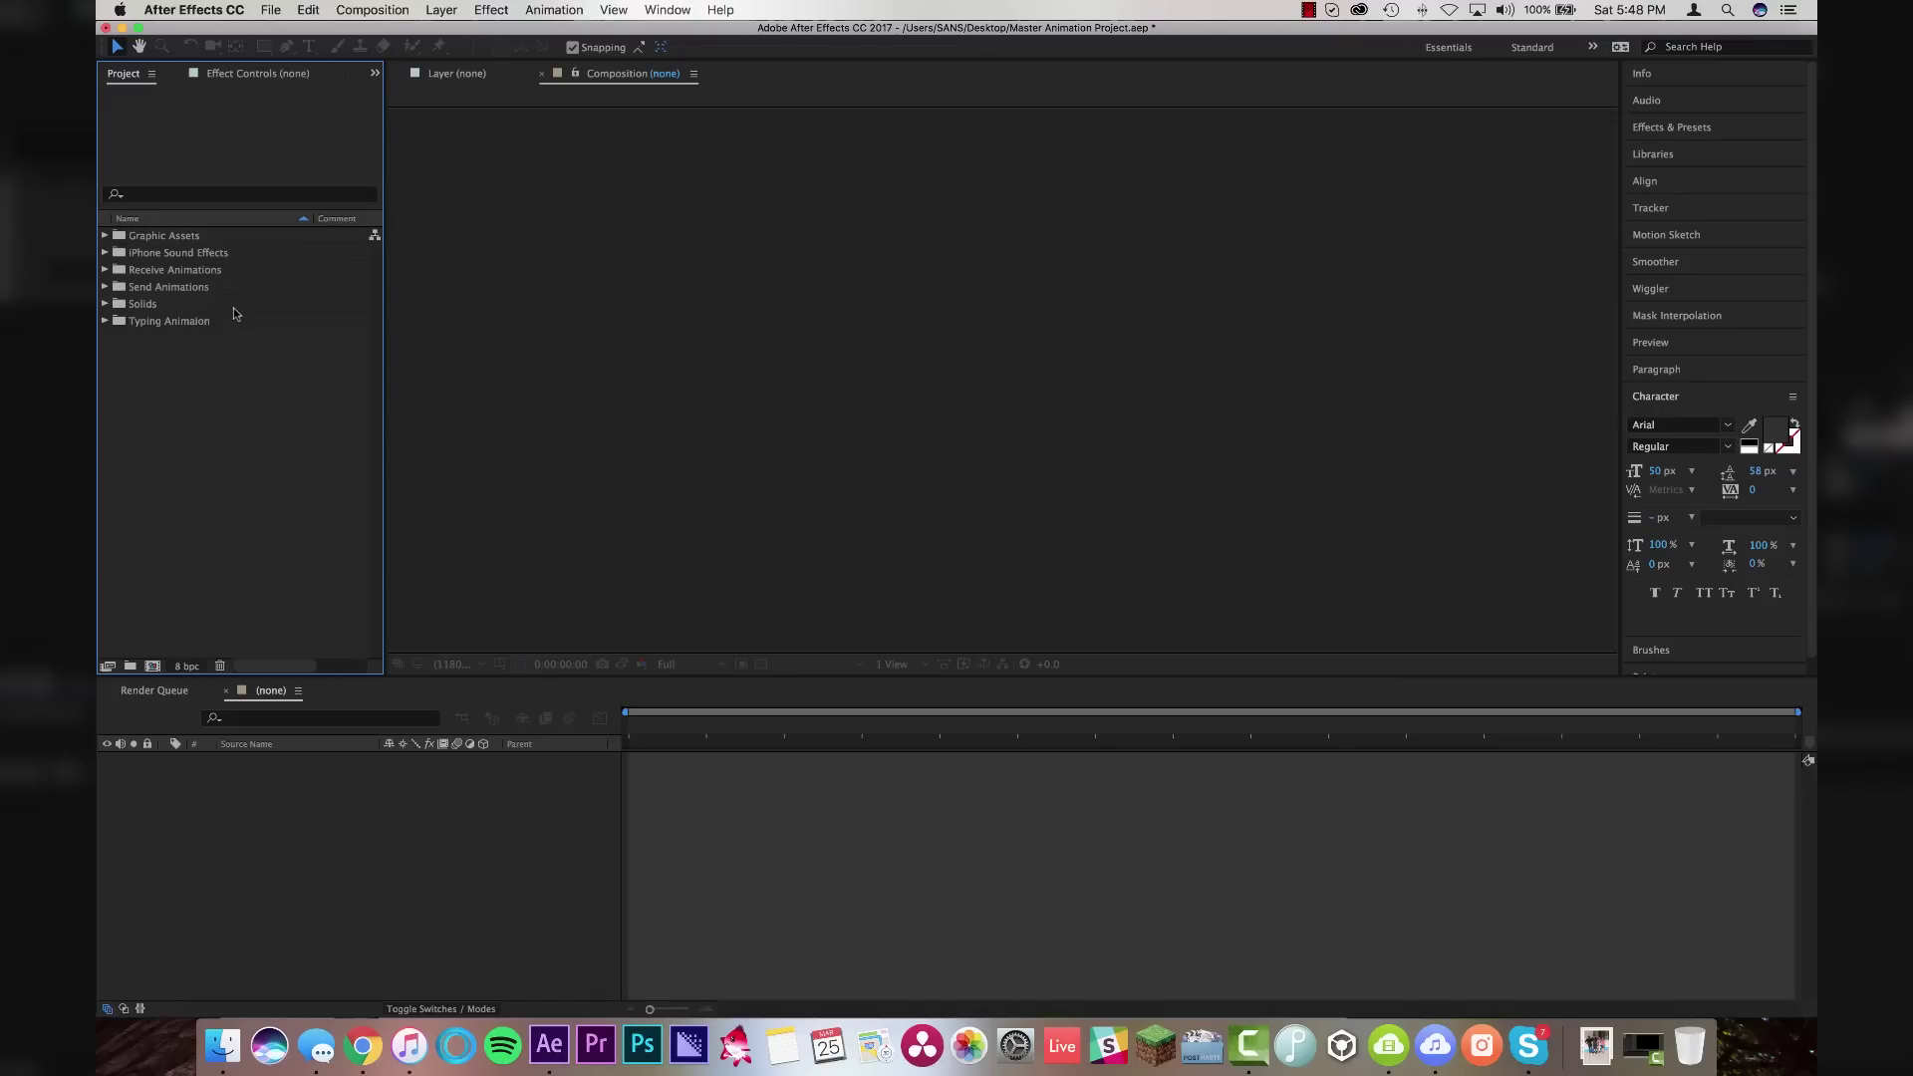
# Import iPhone Text Clip.mp4 and build an iPhone Text Clip composition from it
pyautogui.doubleClick(193, 399)
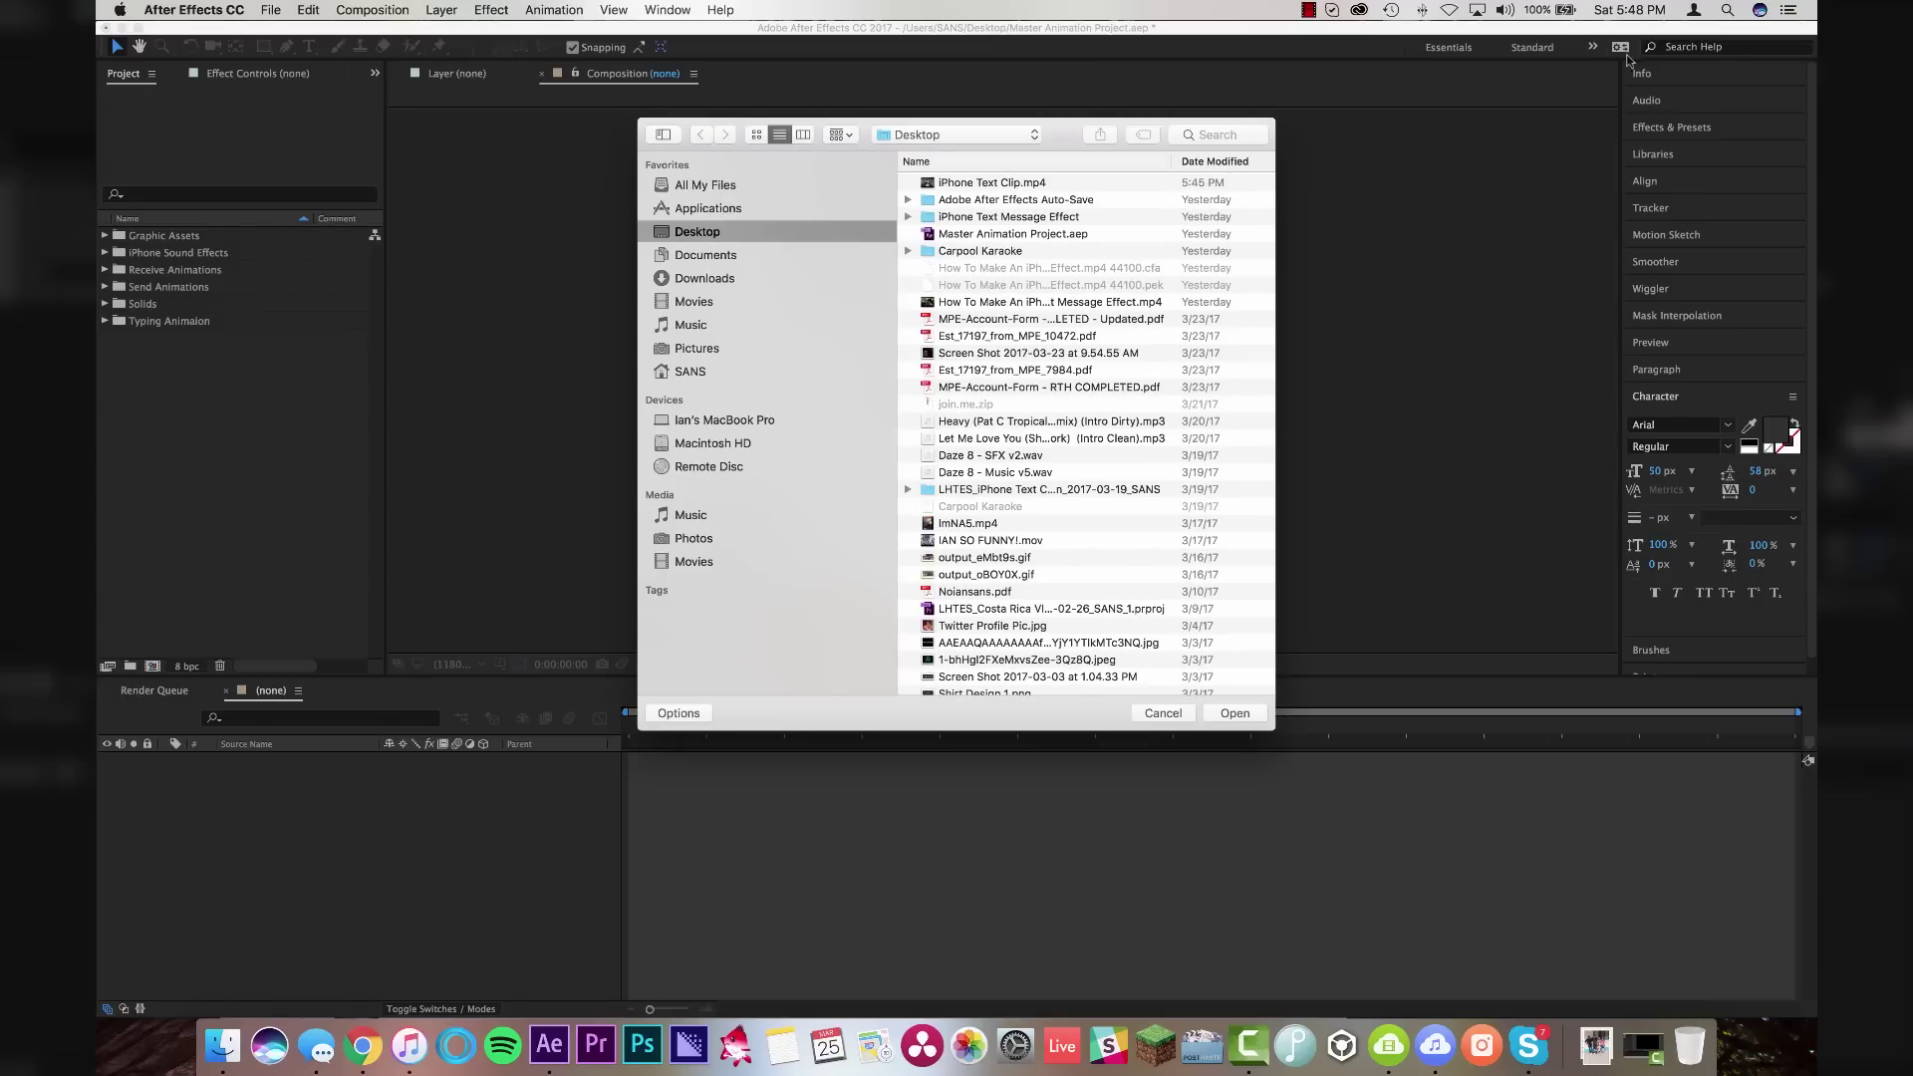
pyautogui.click(1009, 183)
pyautogui.click(1236, 713)
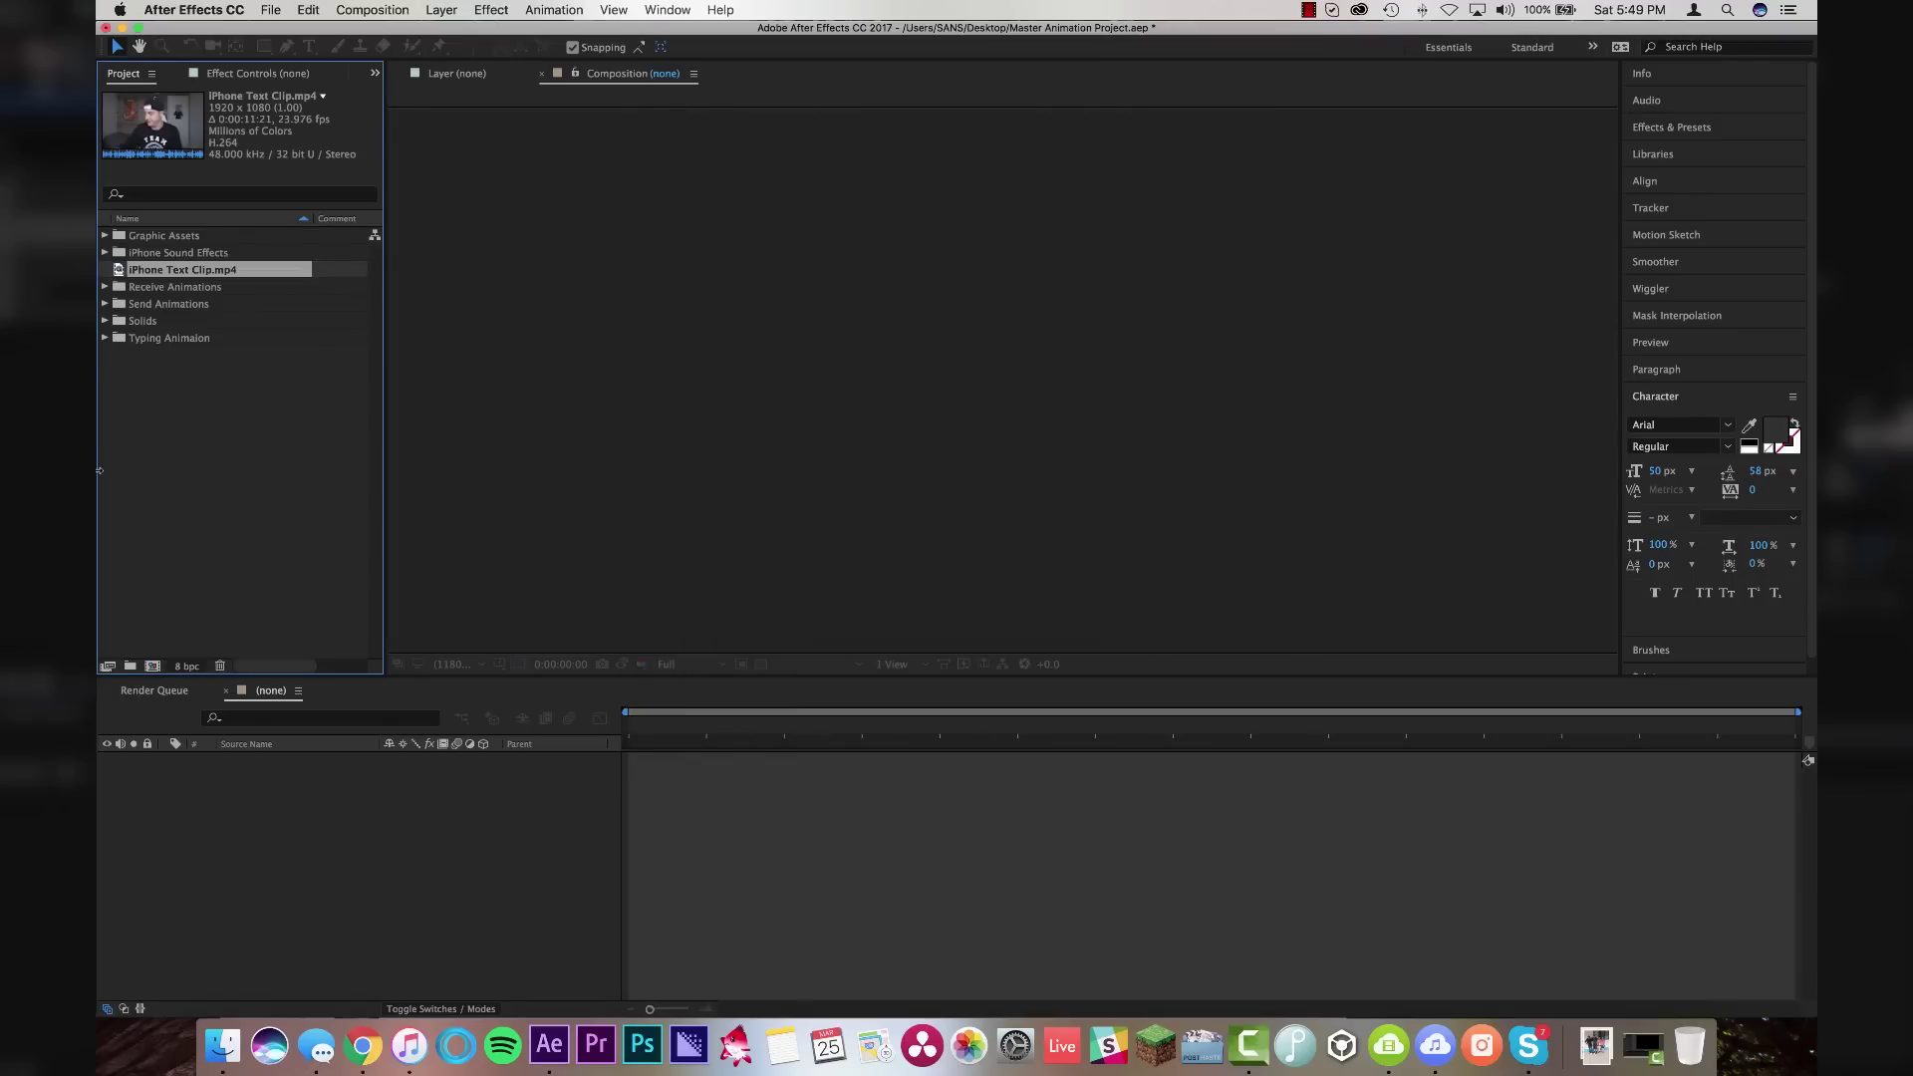
pyautogui.click(172, 379)
pyautogui.click(173, 272)
pyautogui.moveTo(118, 271); pyautogui.dragTo(156, 669)
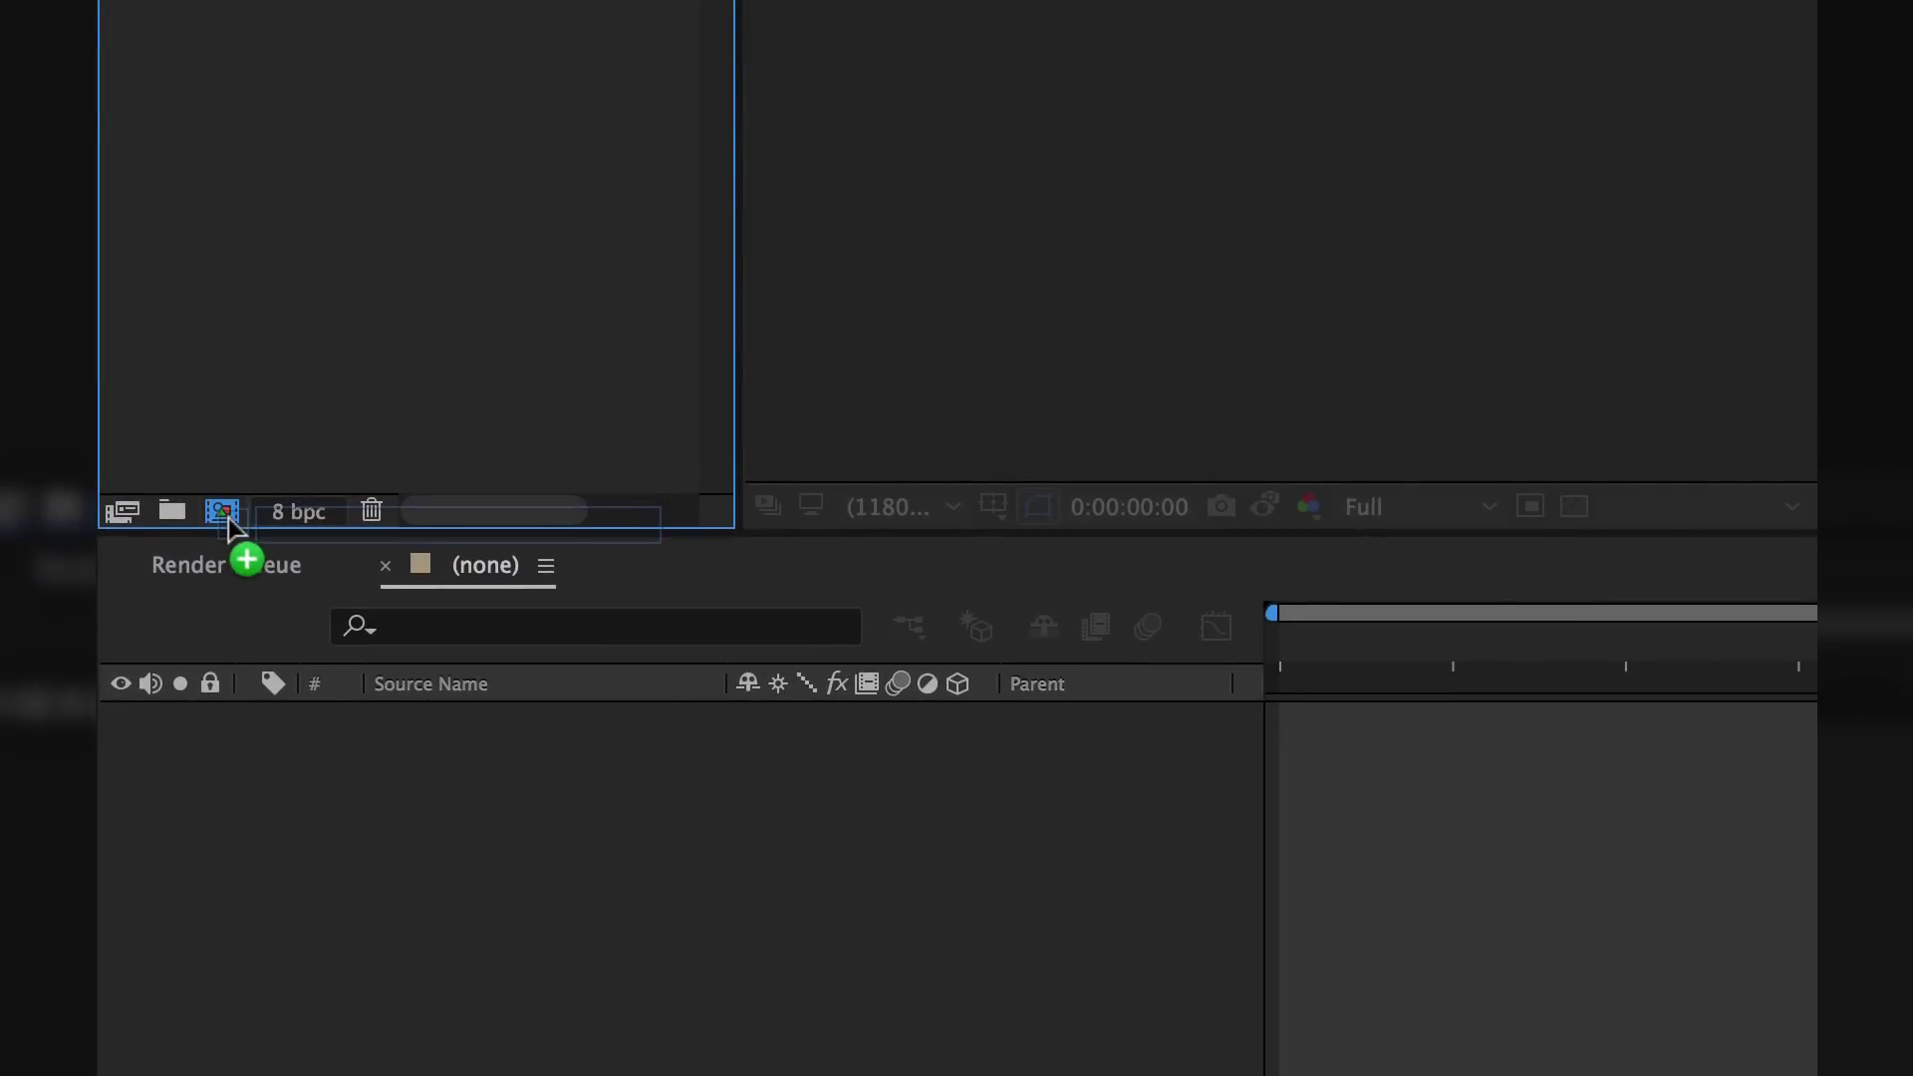
pyautogui.moveTo(229, 518); pyautogui.dragTo(230, 518)
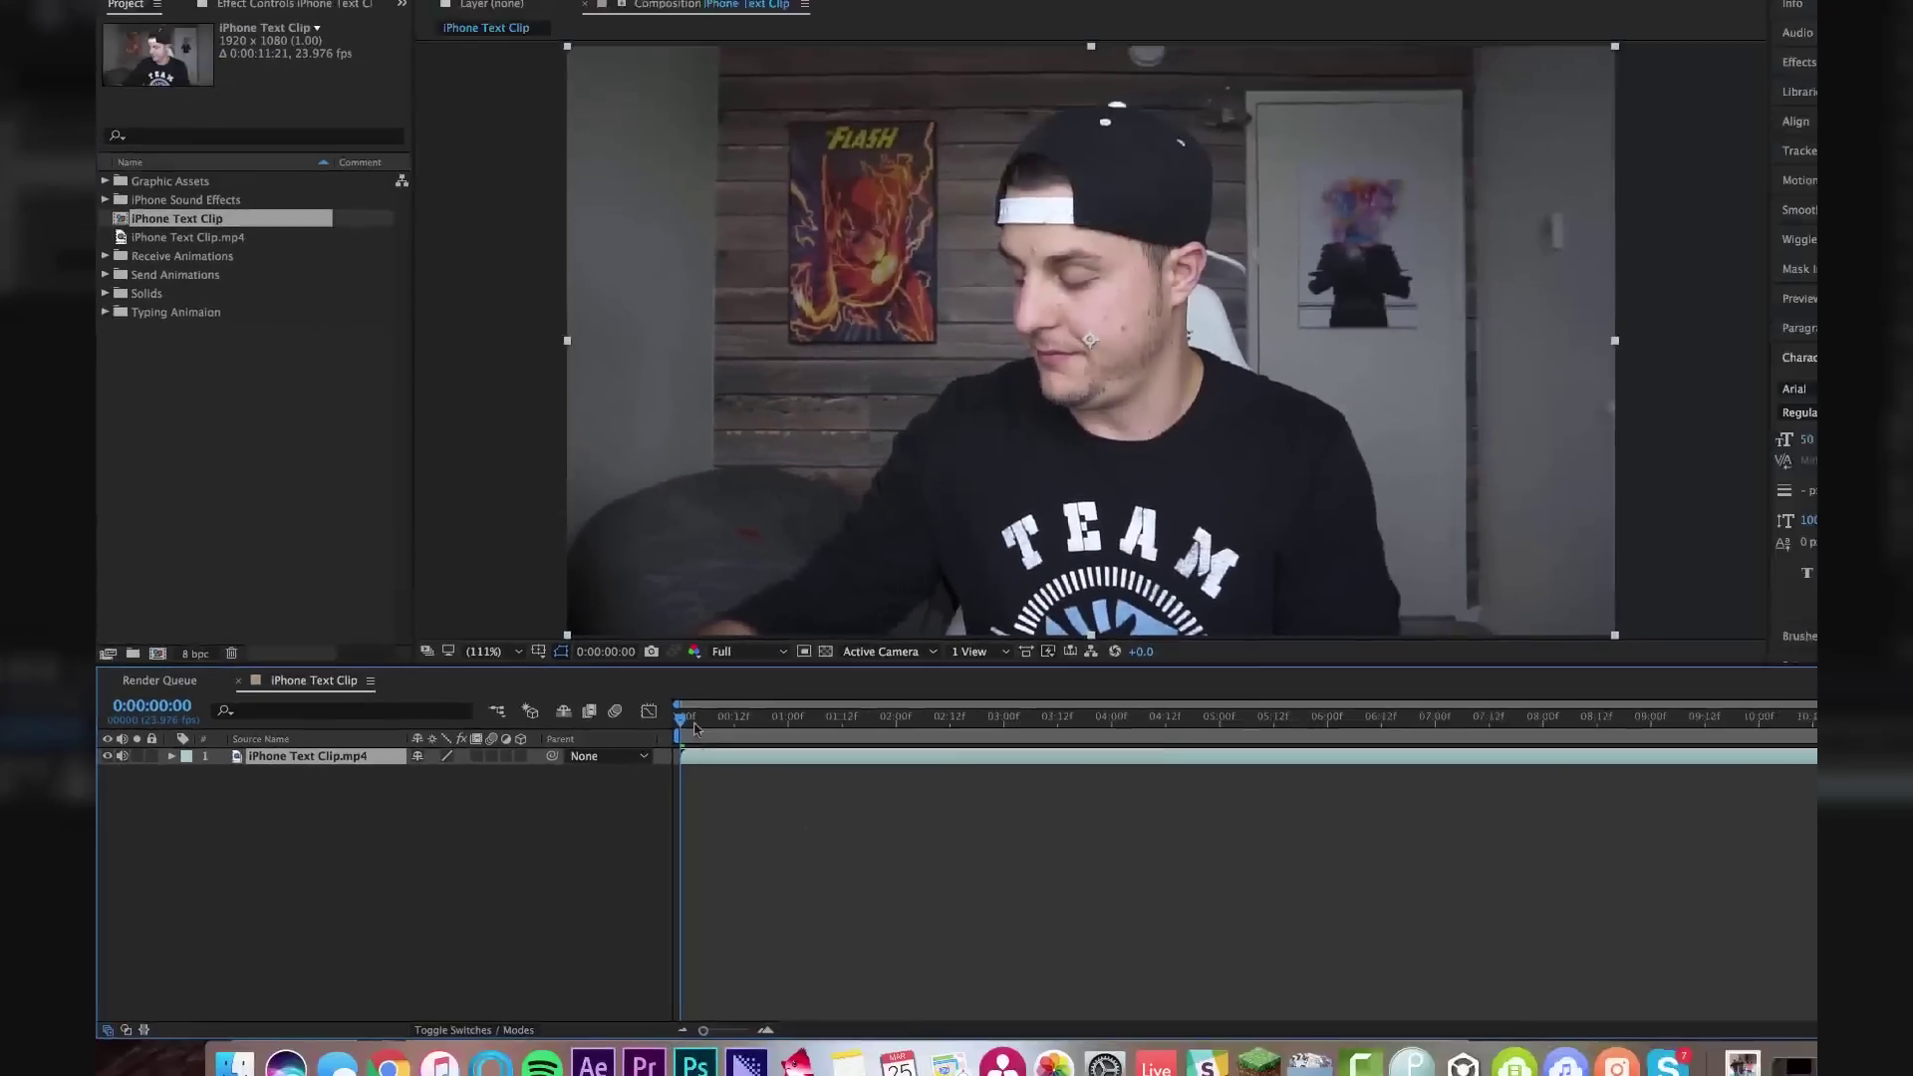
# Preview the clip and scrub to the frame where the phone is held
pyautogui.press('space')
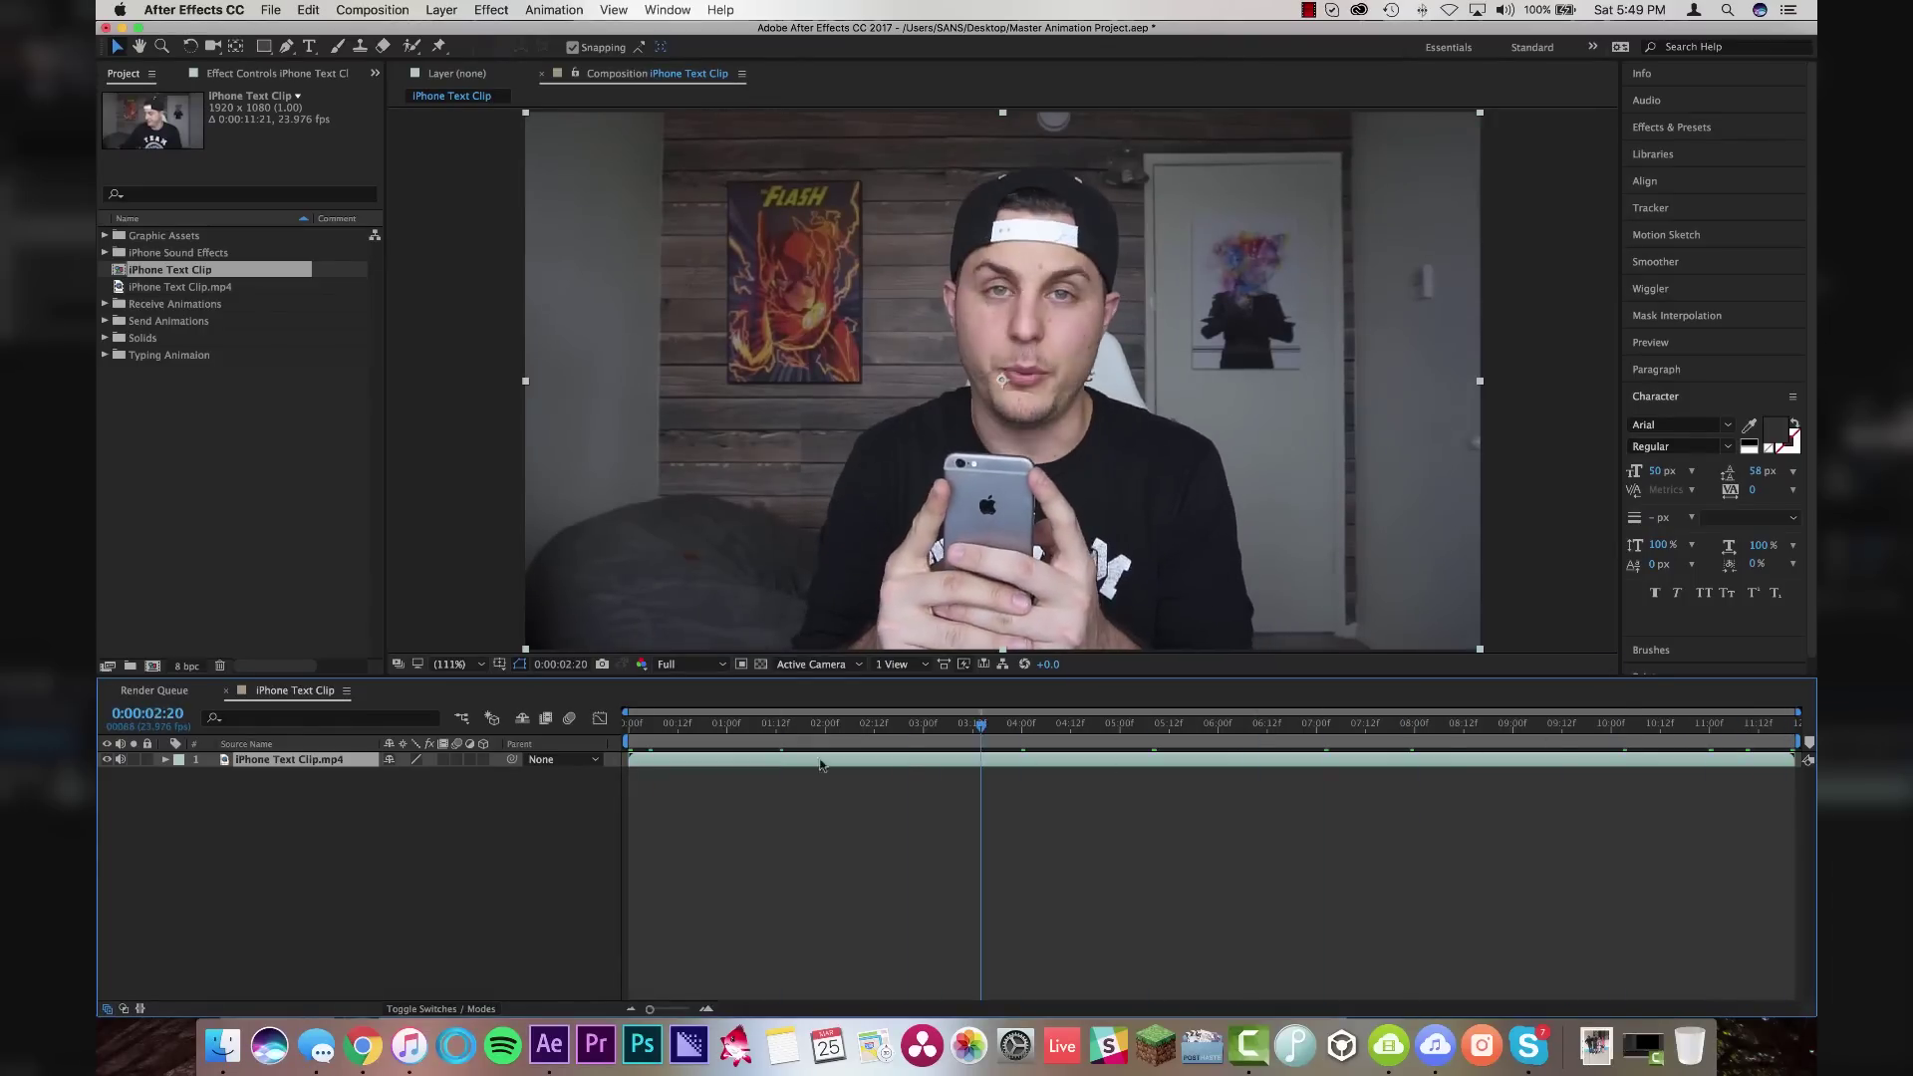
pyautogui.press('space')
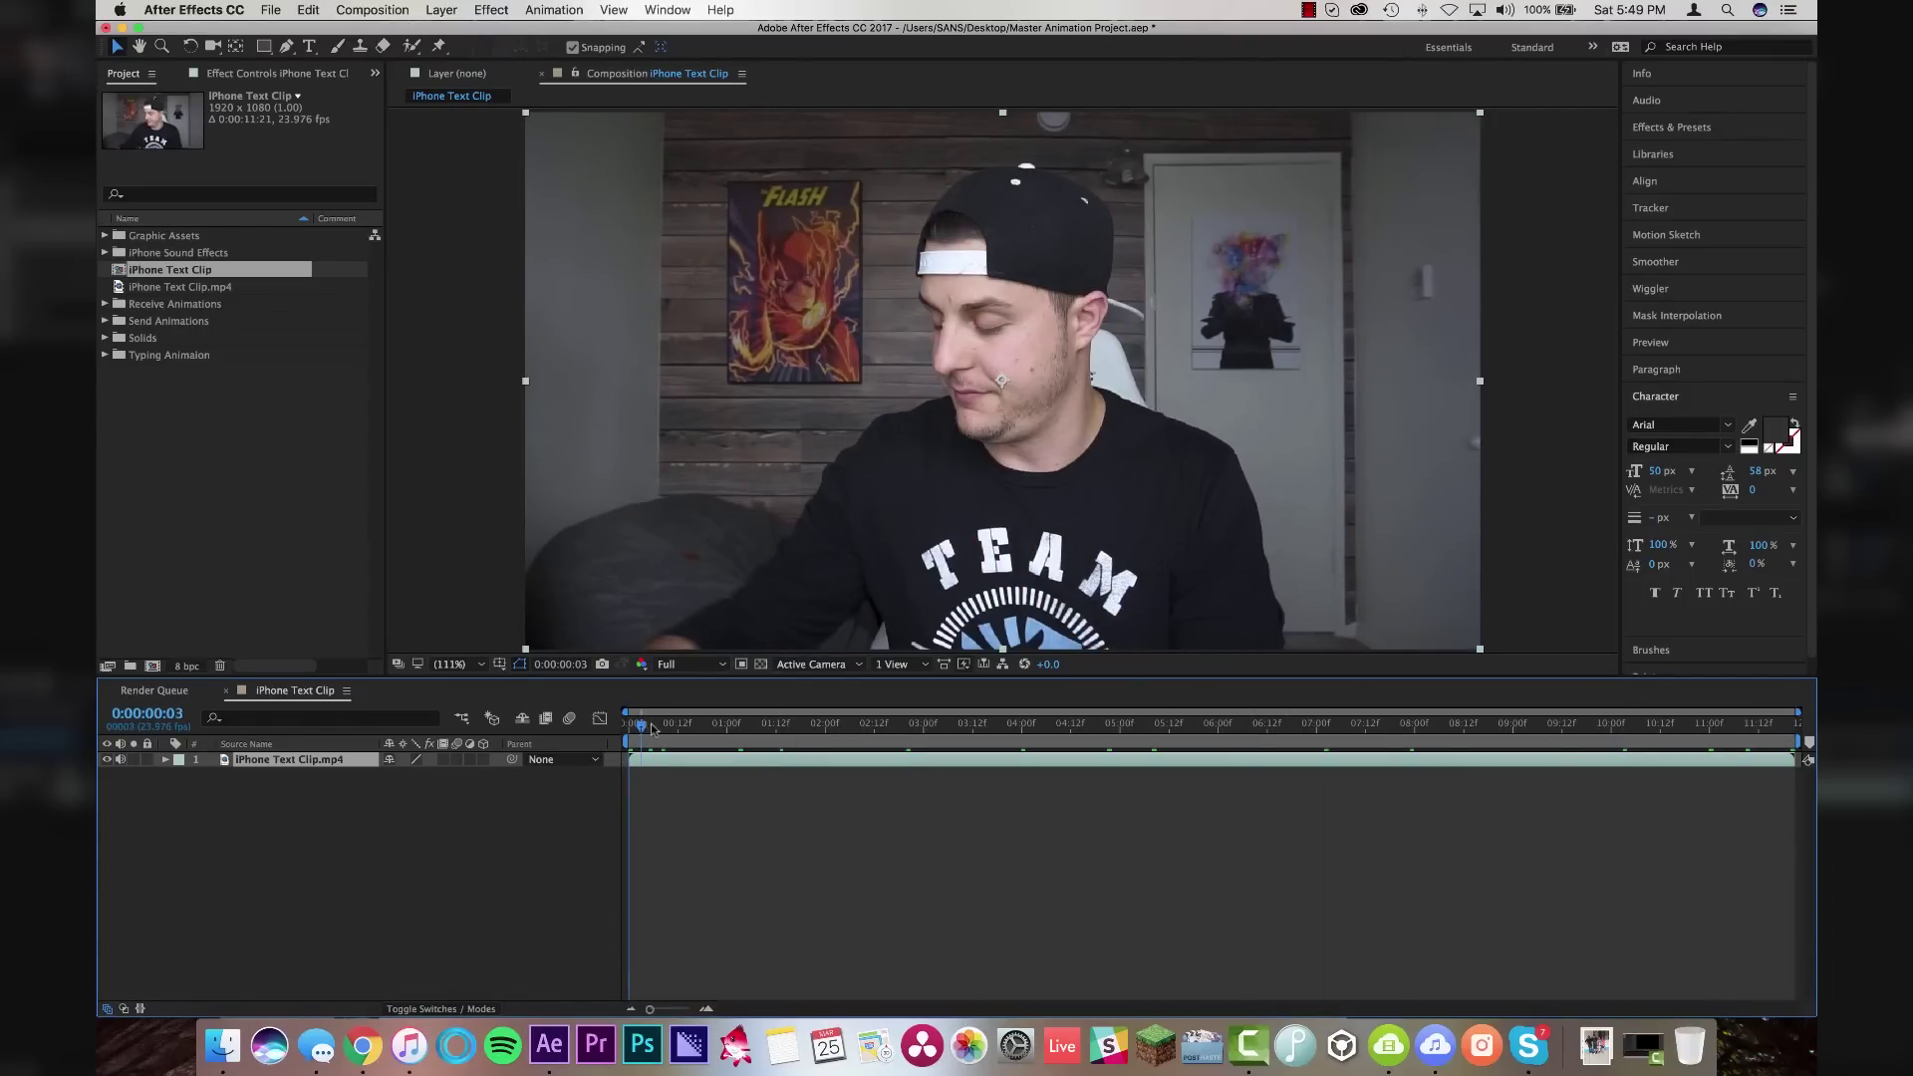
pyautogui.moveTo(653, 729); pyautogui.dragTo(686, 729)
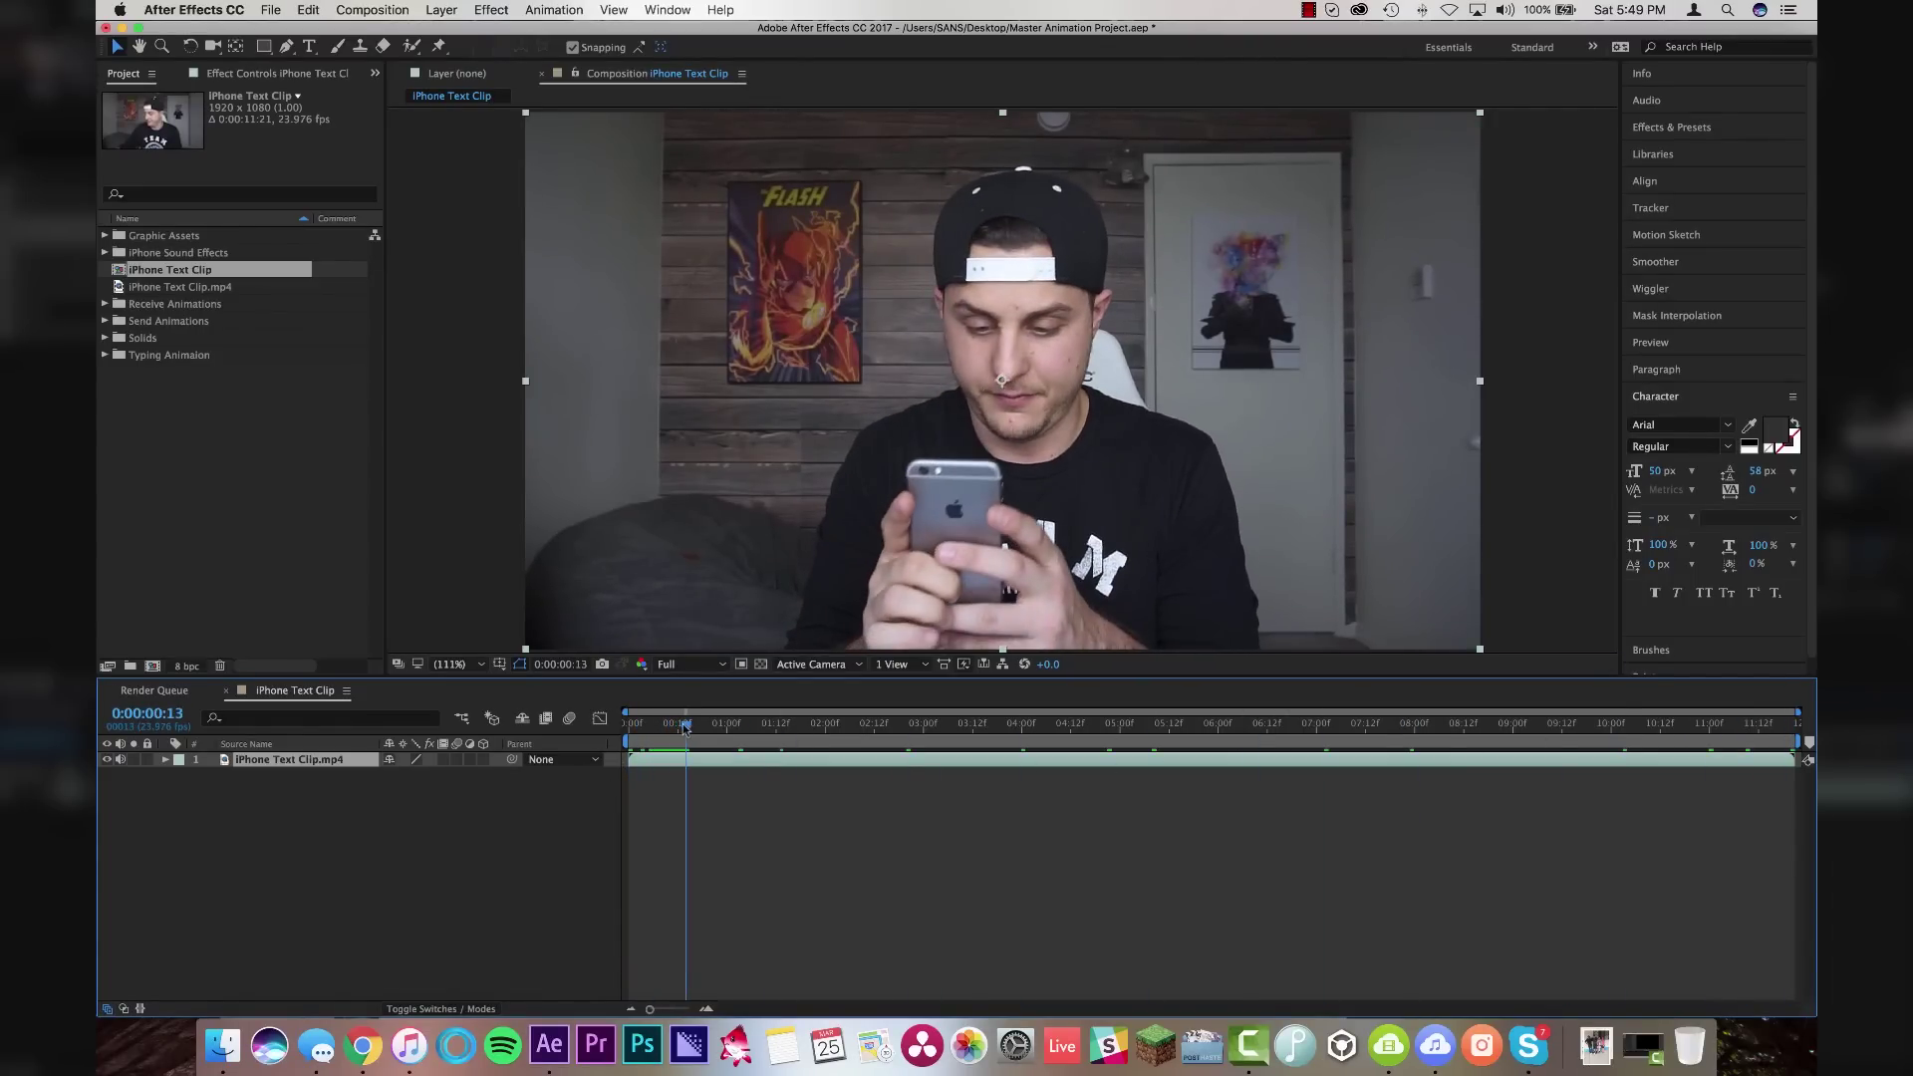
# Add a null object layer and rename it Tracking
pyautogui.click(442, 10)
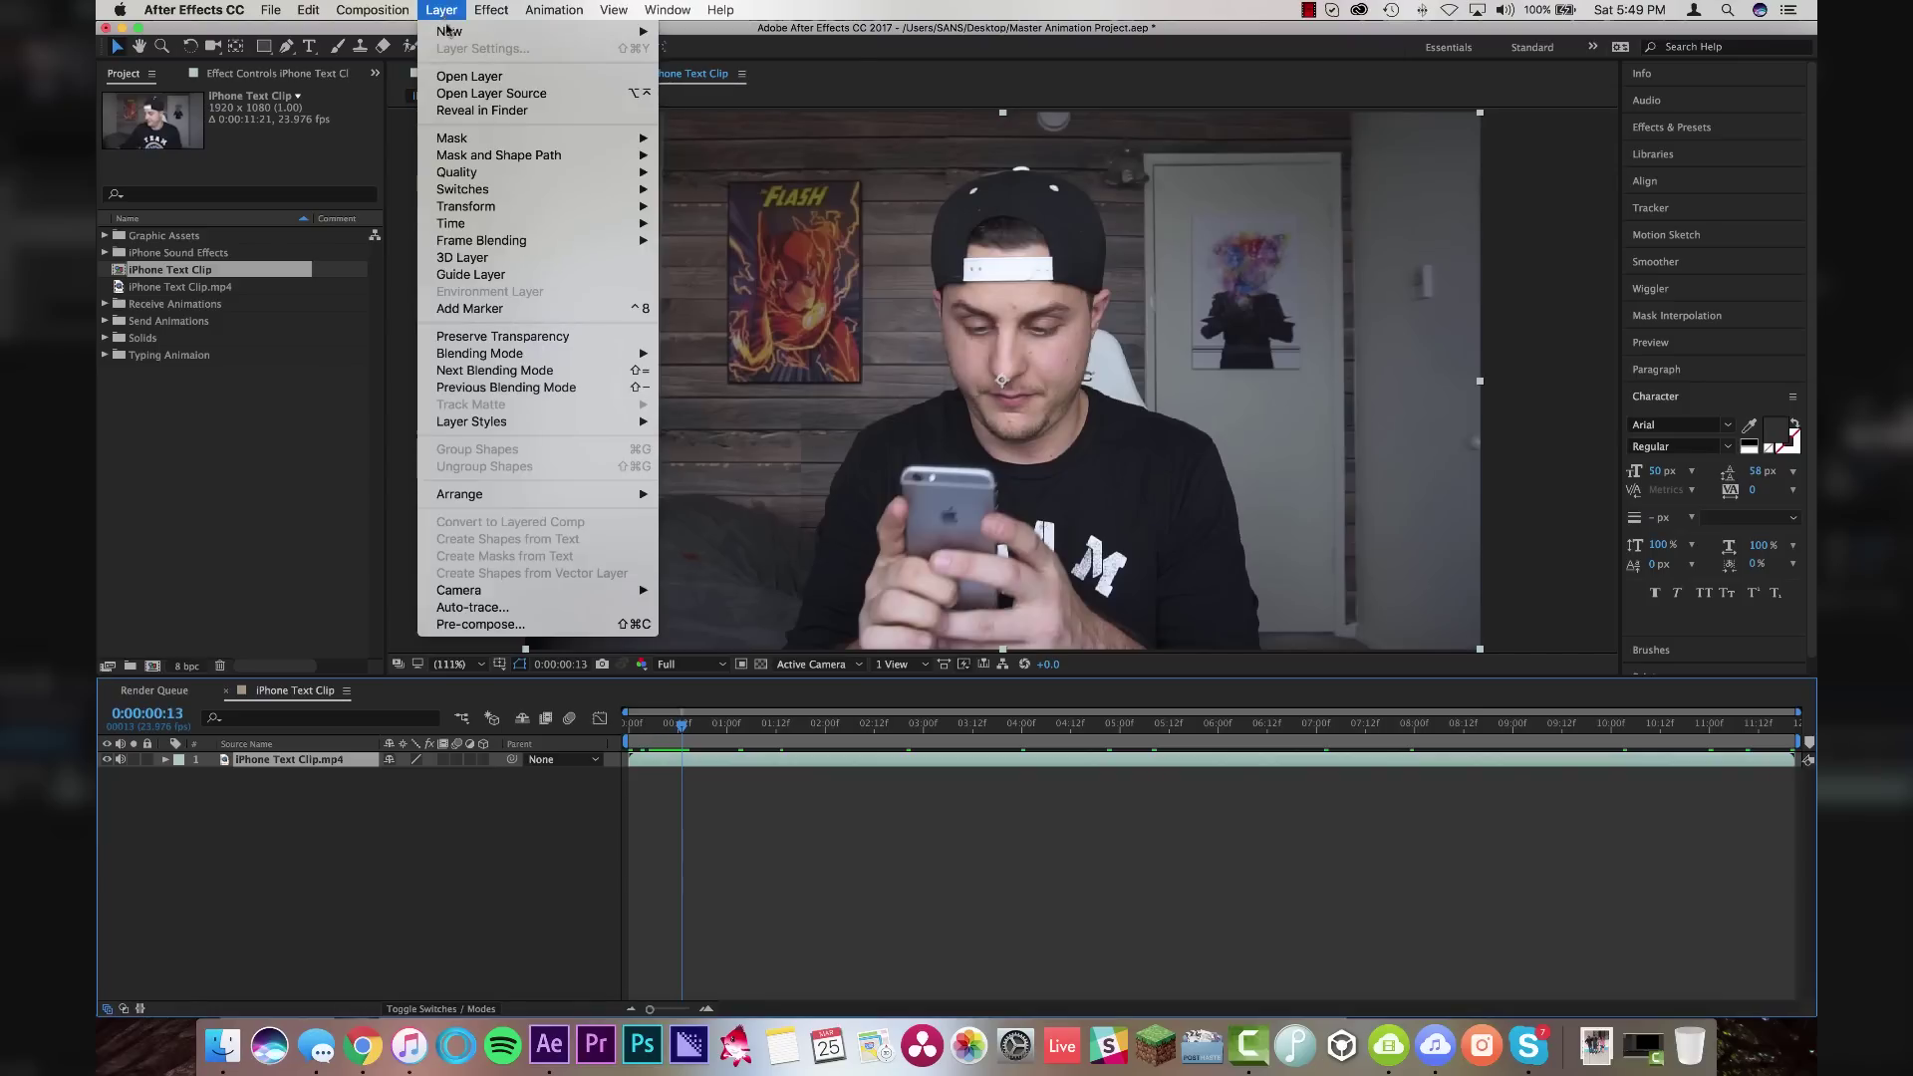
pyautogui.moveTo(449, 31)
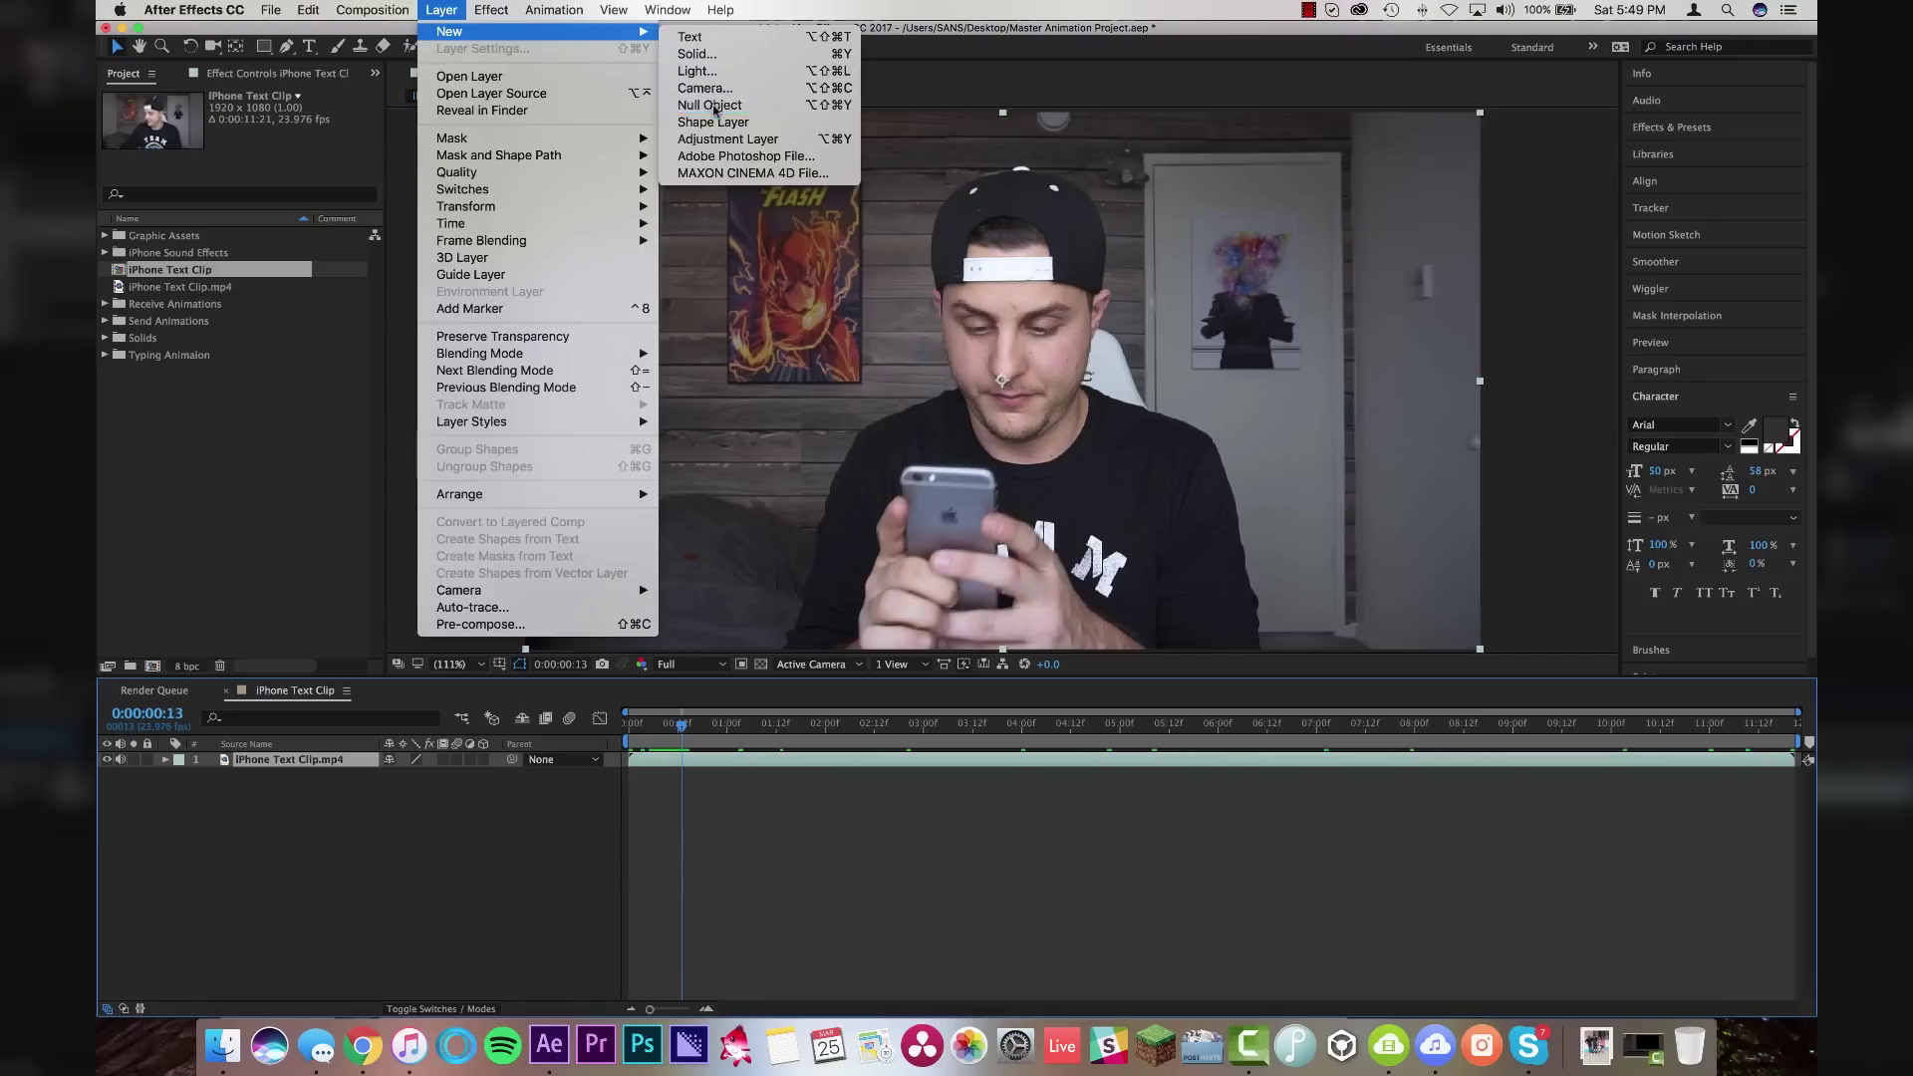
pyautogui.click(715, 105)
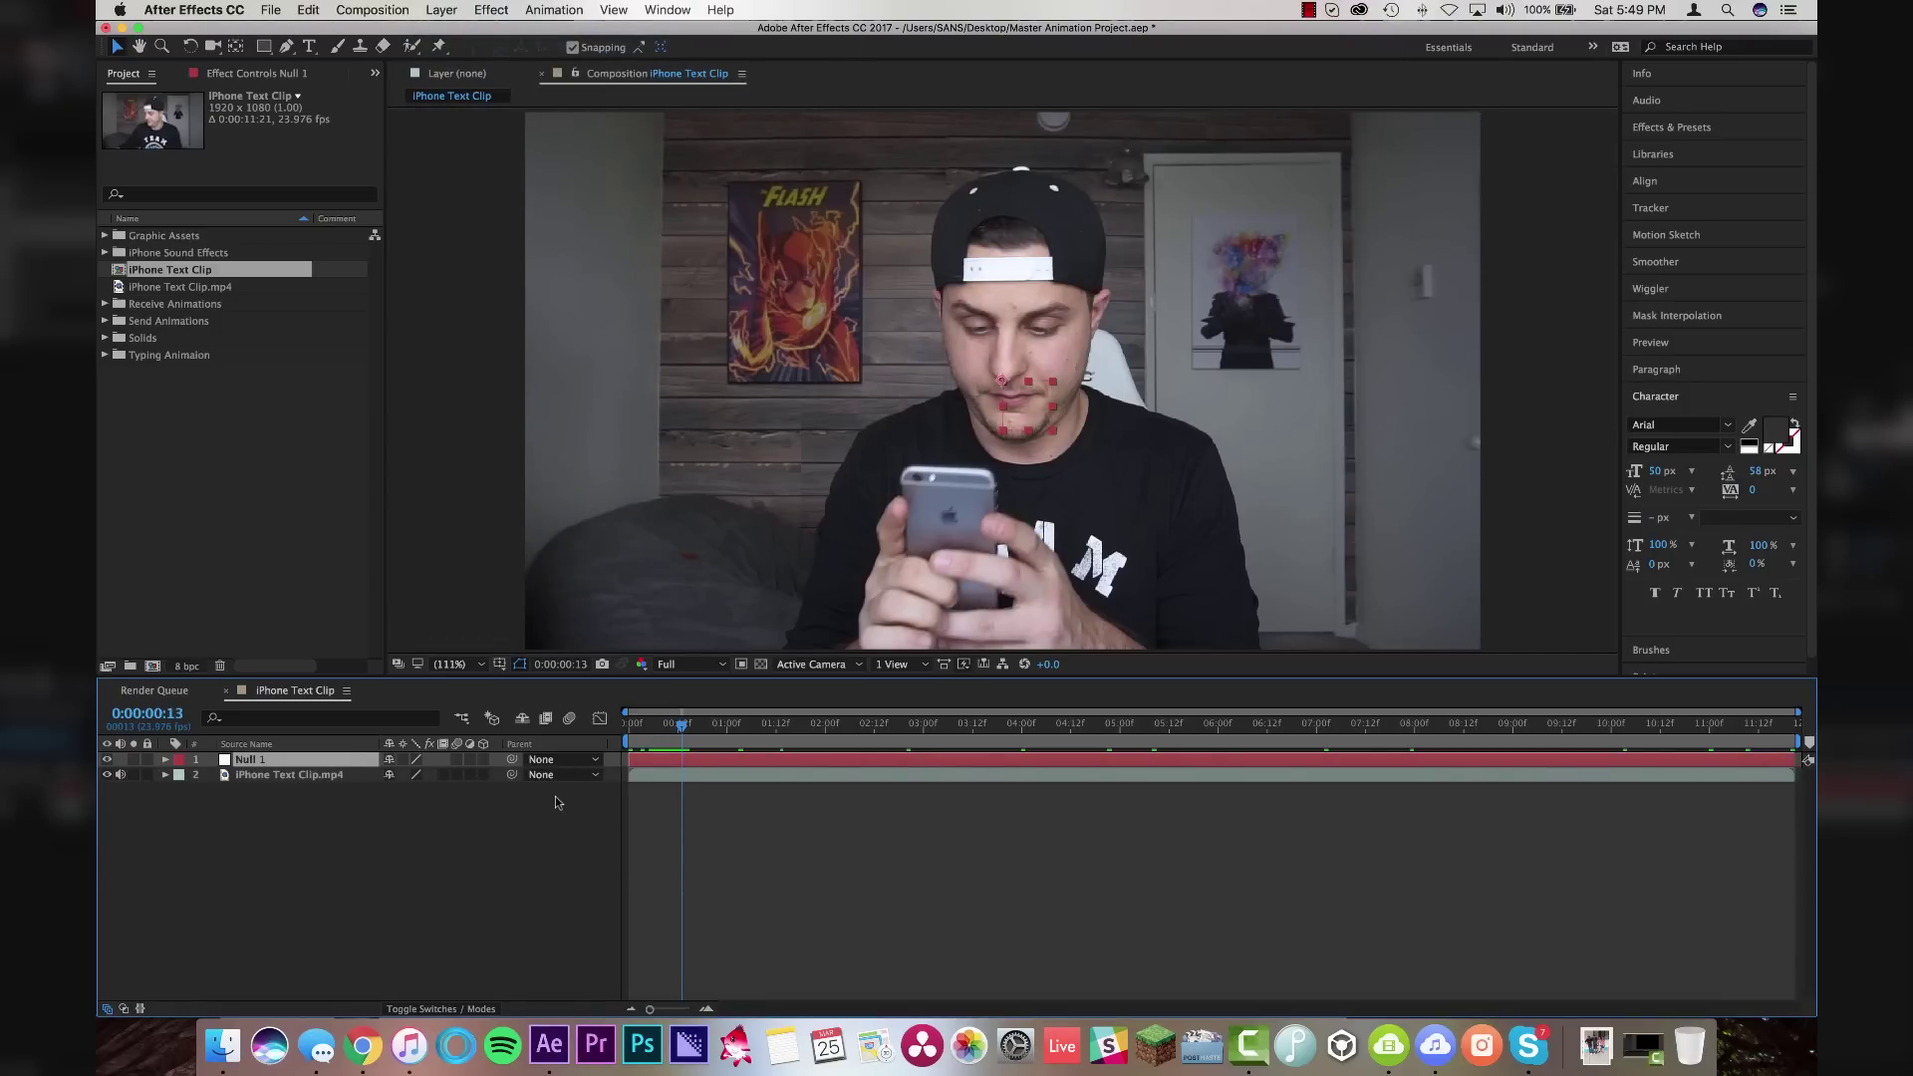
pyautogui.press('Return')
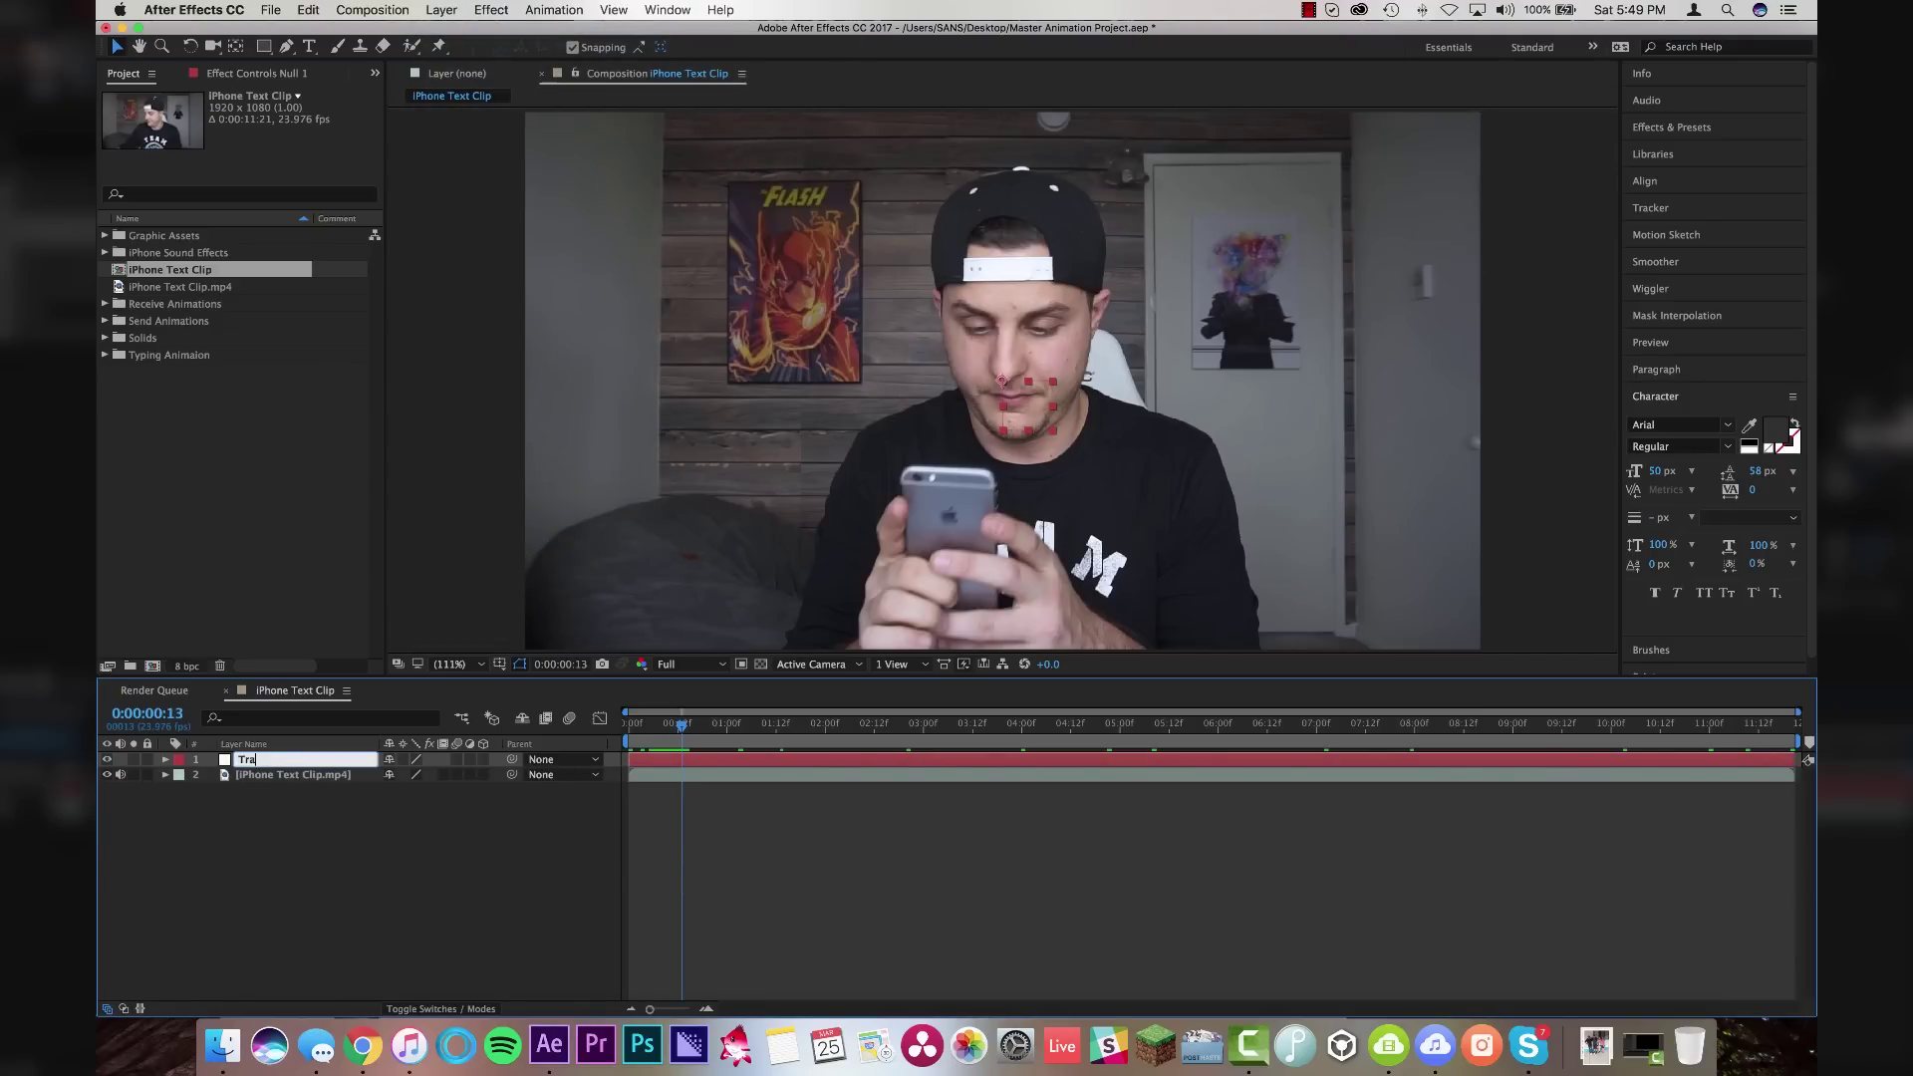
# Start a motion track on the clip and place Track Point 1 on the phone's camera
pyautogui.click(272, 776)
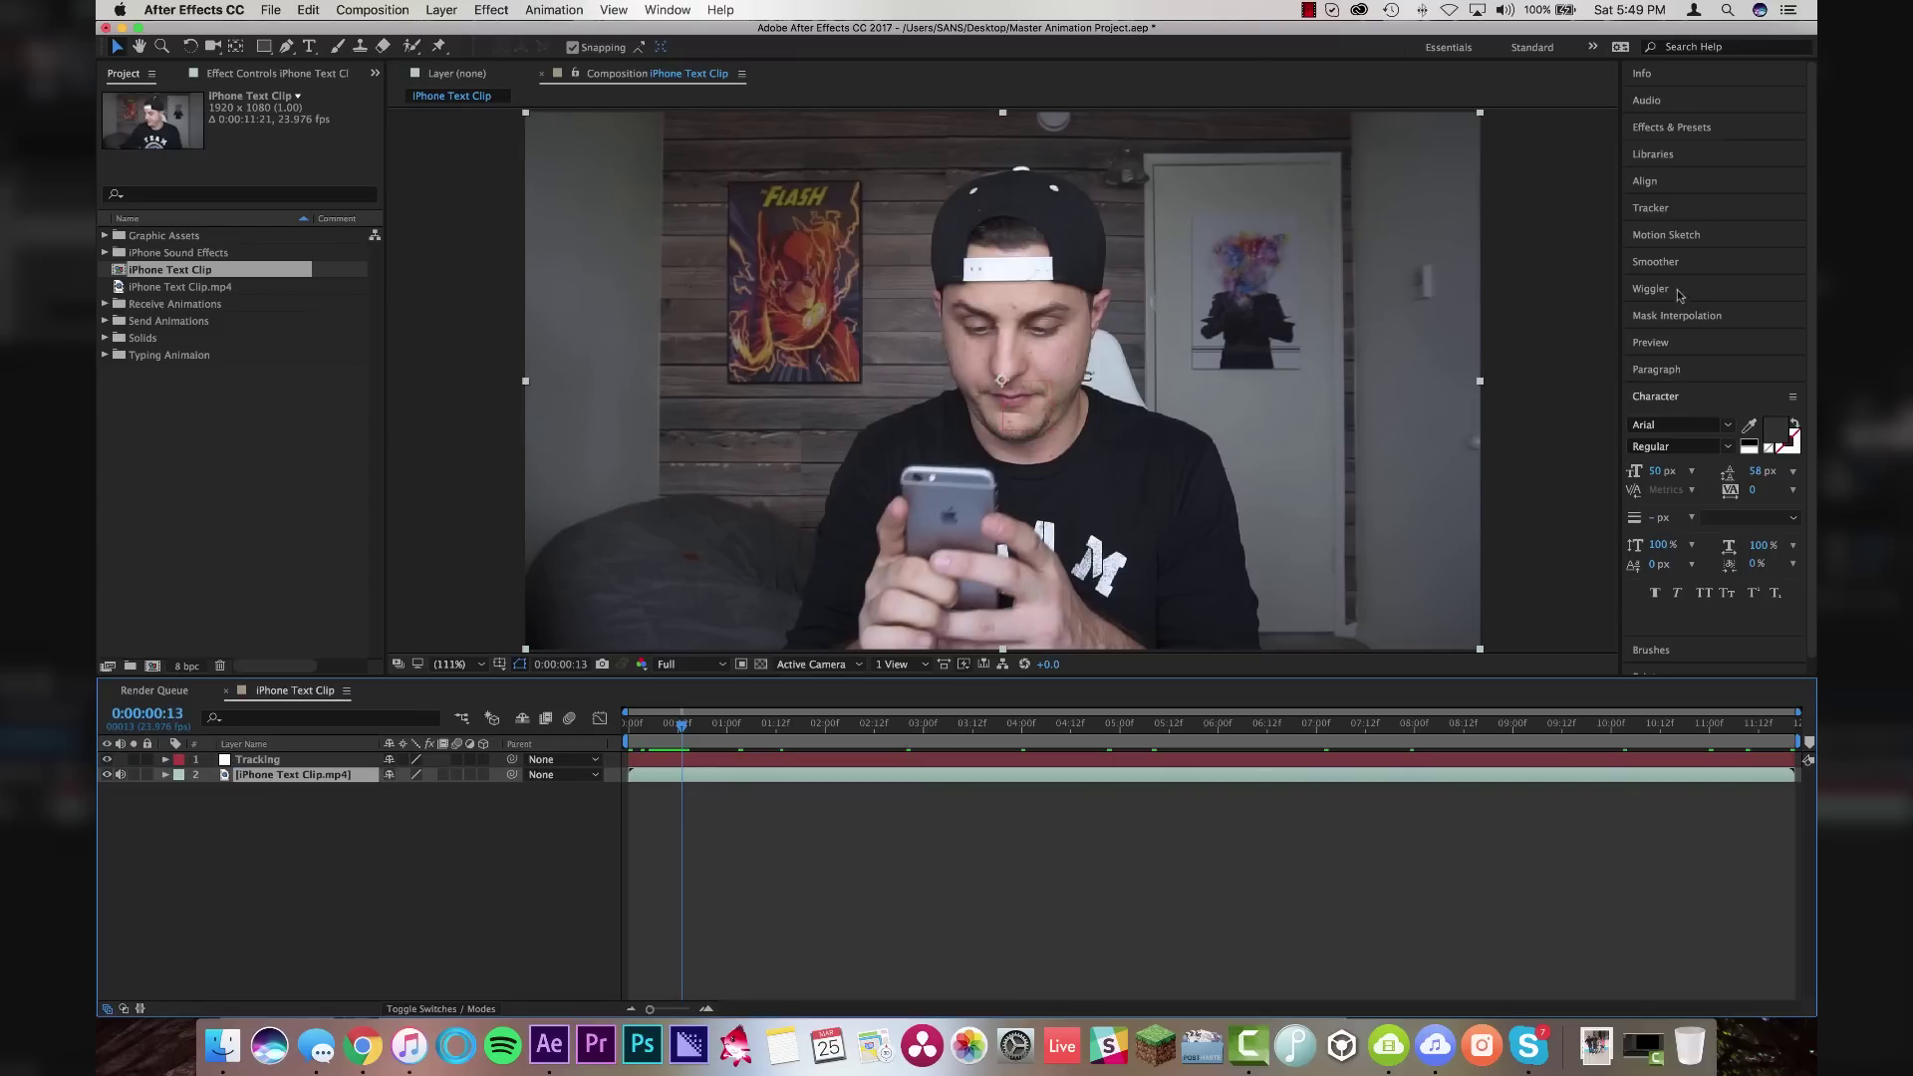
pyautogui.click(1675, 206)
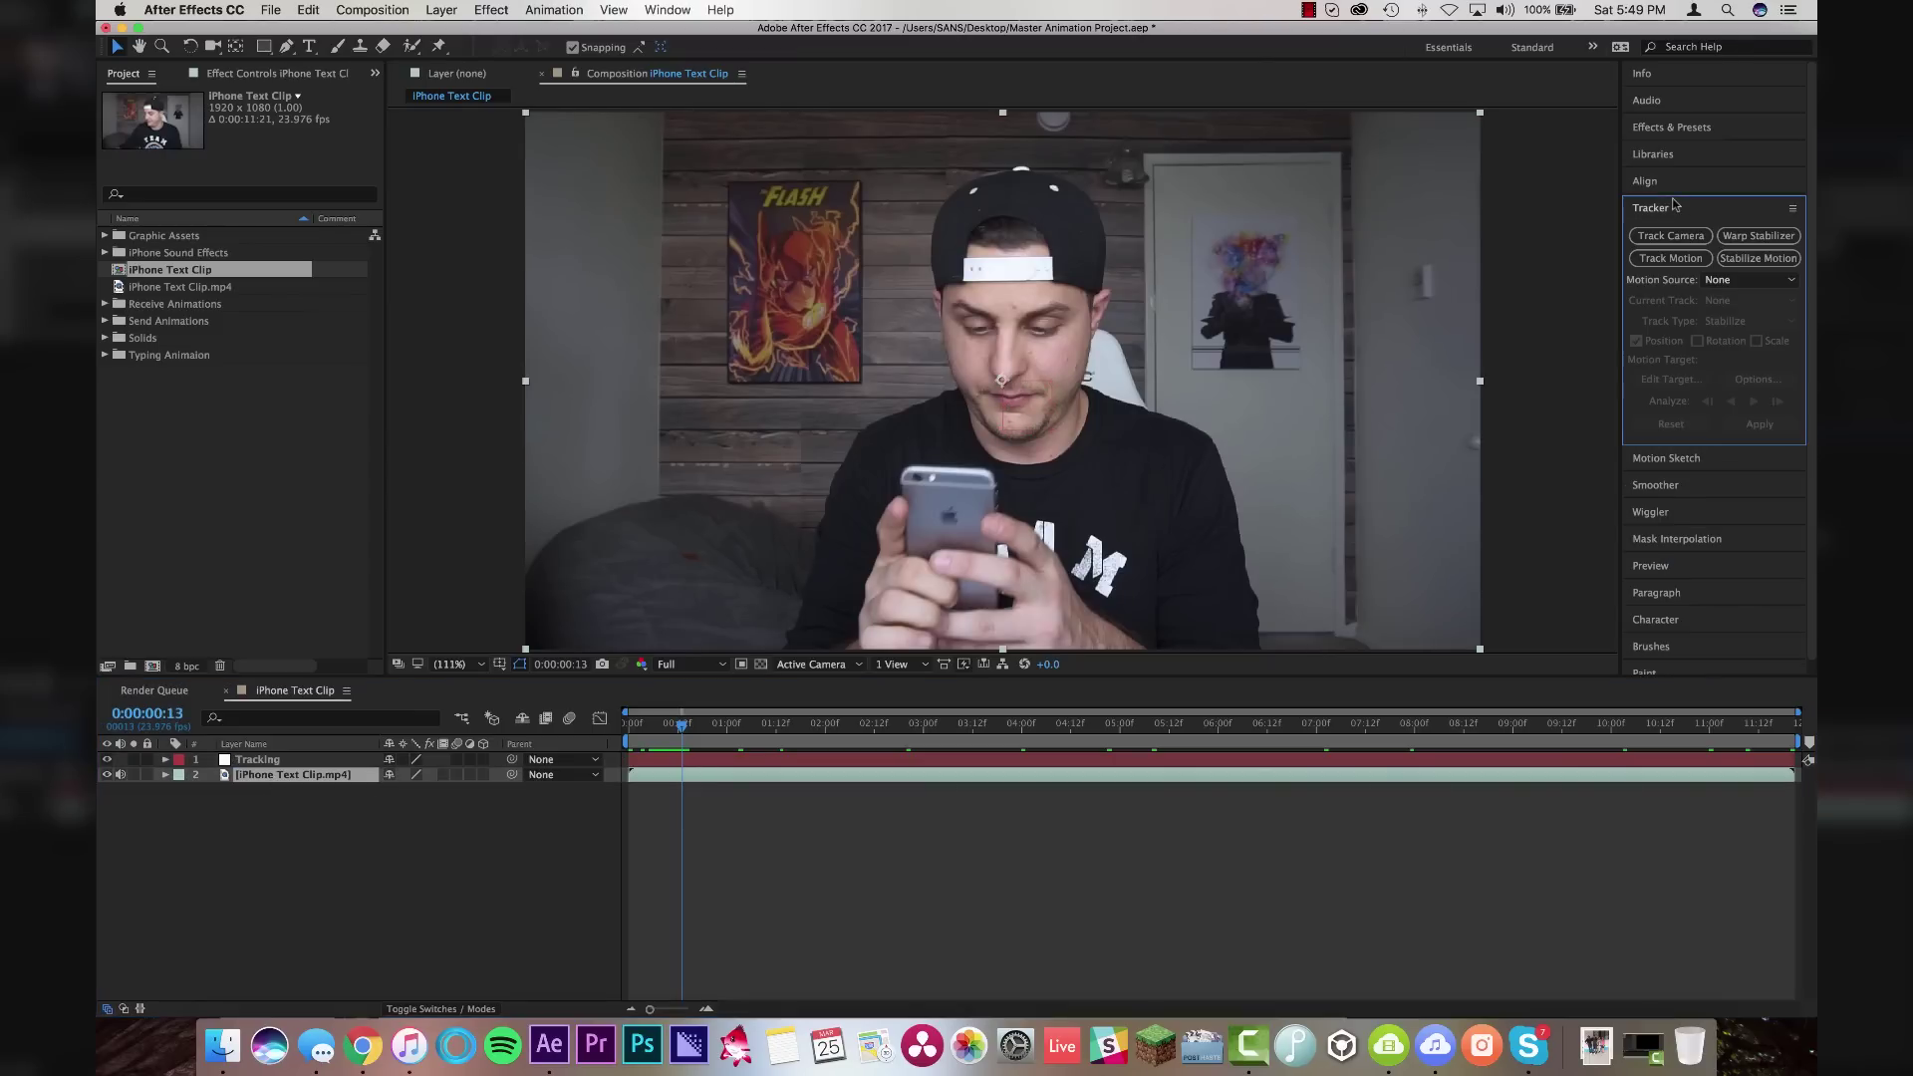
pyautogui.click(1671, 258)
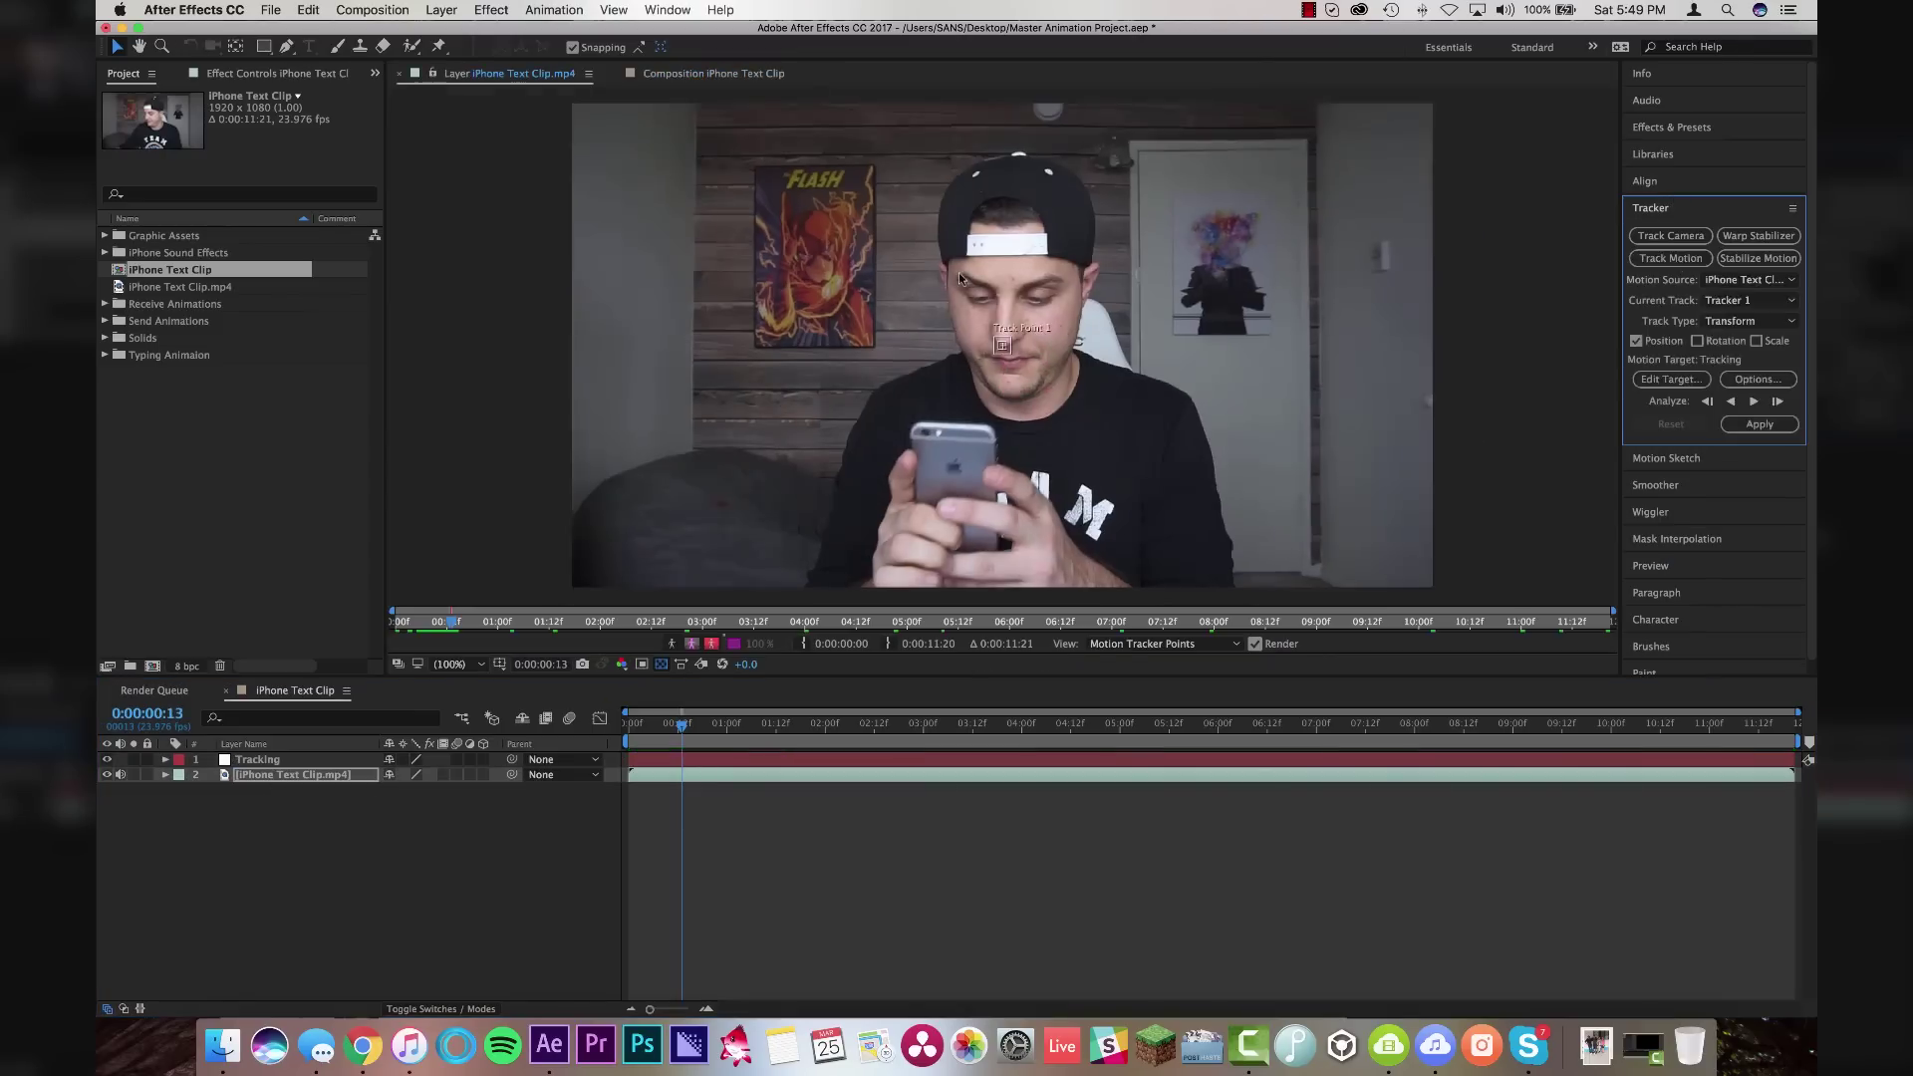
pyautogui.click(1009, 356)
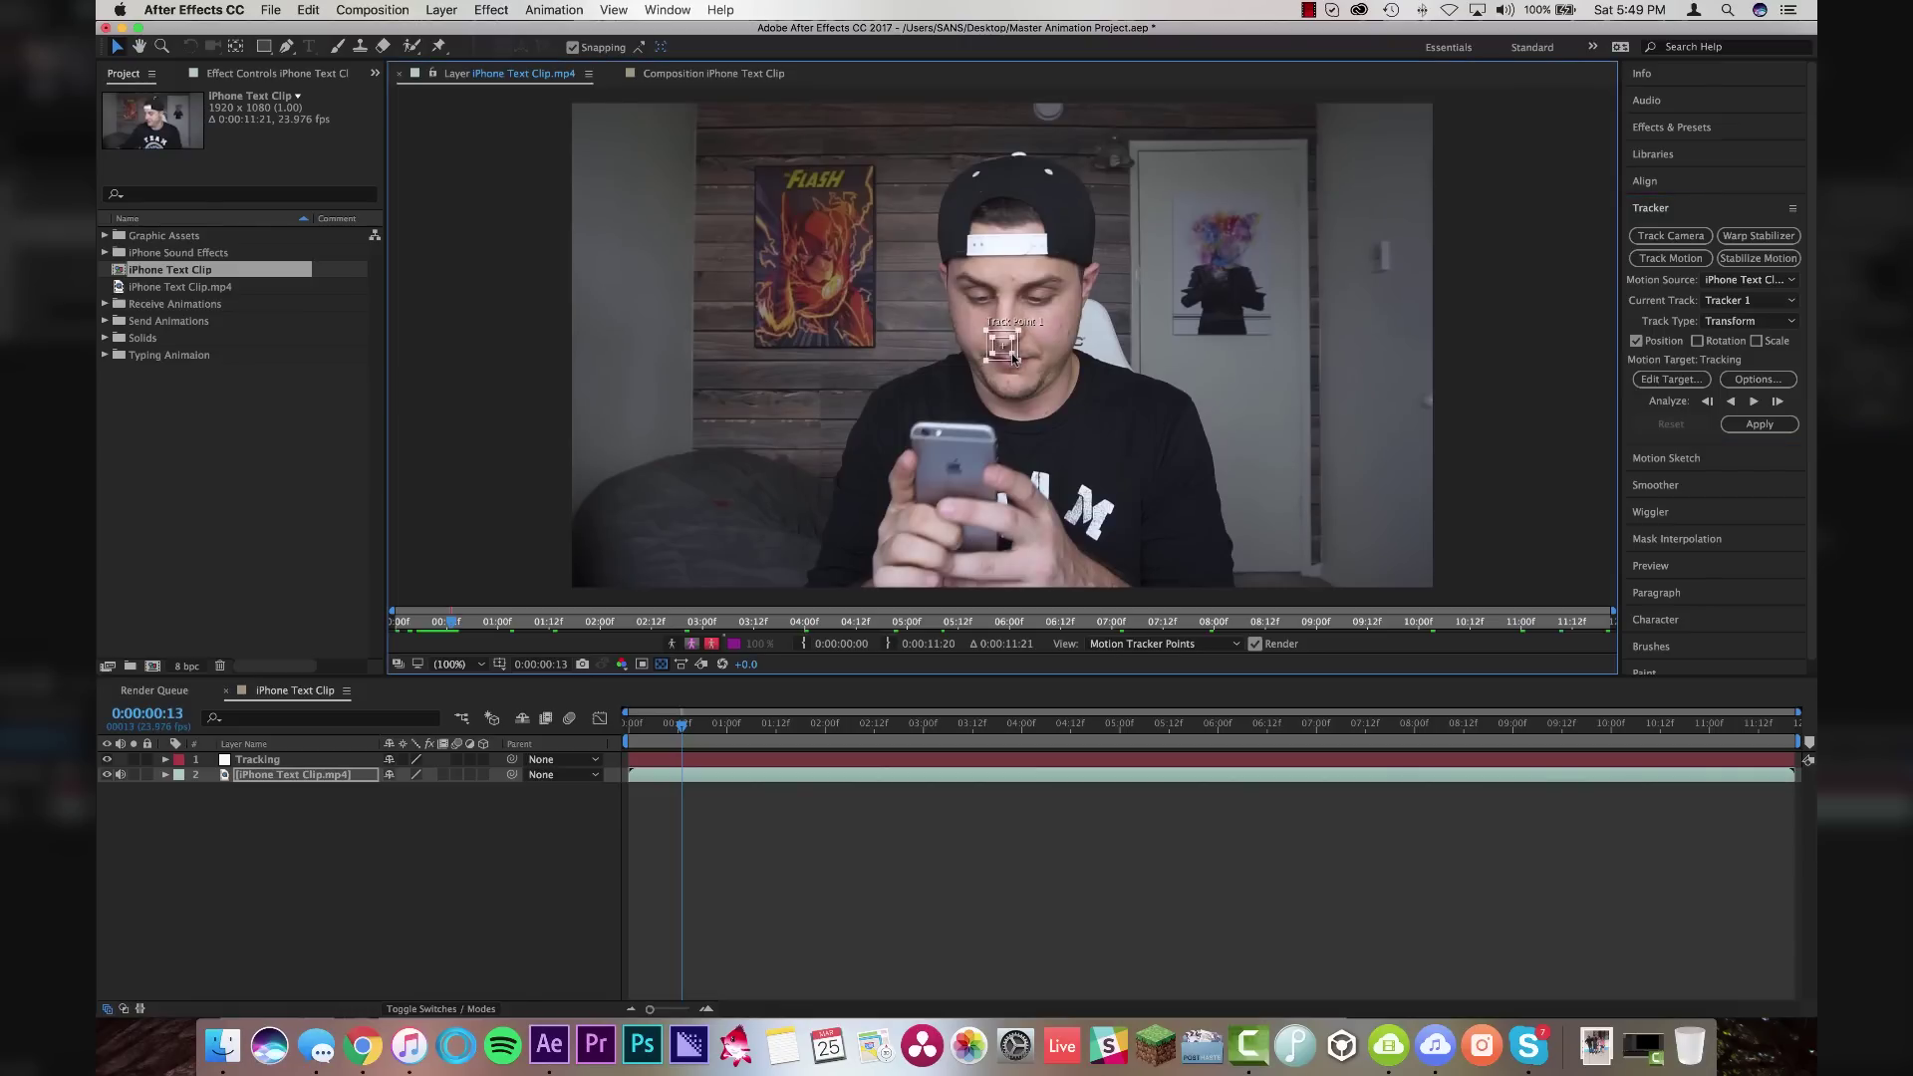
pyautogui.moveTo(1004, 346); pyautogui.dragTo(947, 441)
pyautogui.scroll(4, 932, 468)
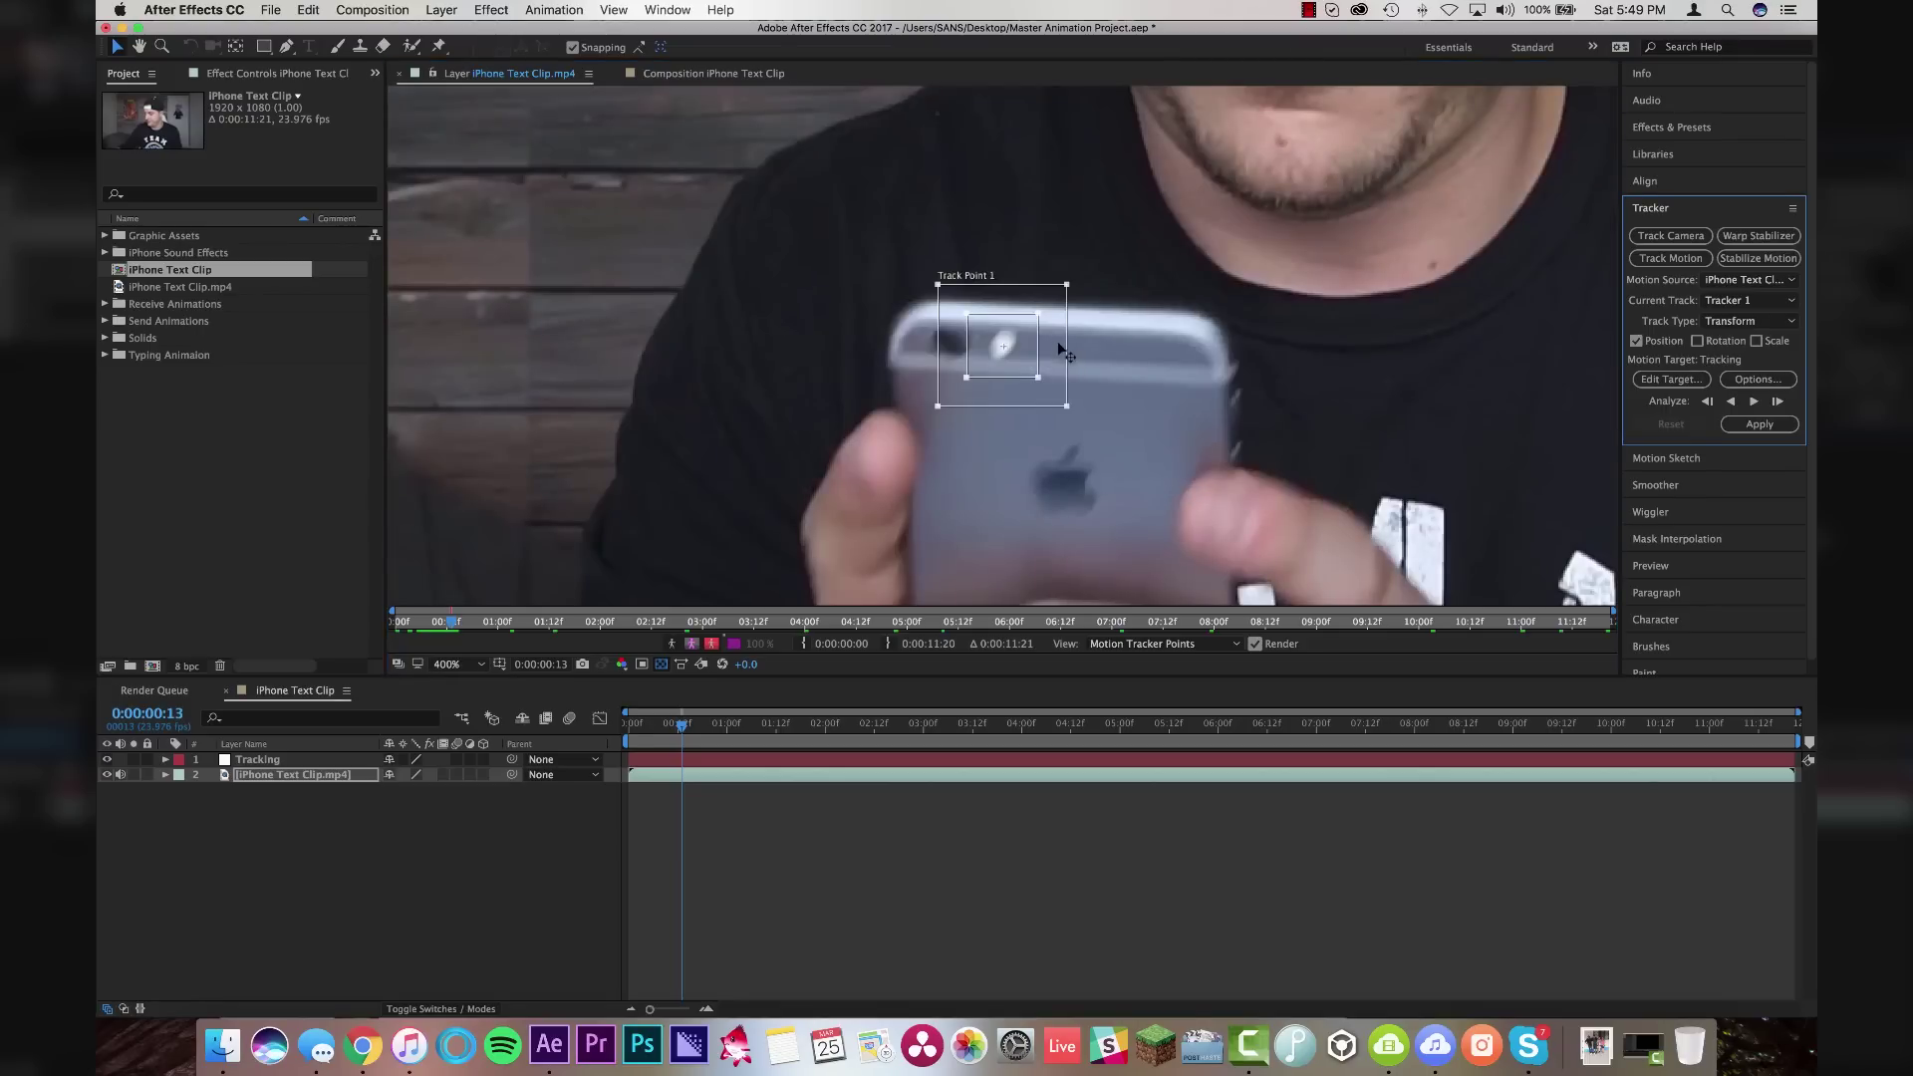
pyautogui.moveTo(1030, 355); pyautogui.dragTo(1042, 314)
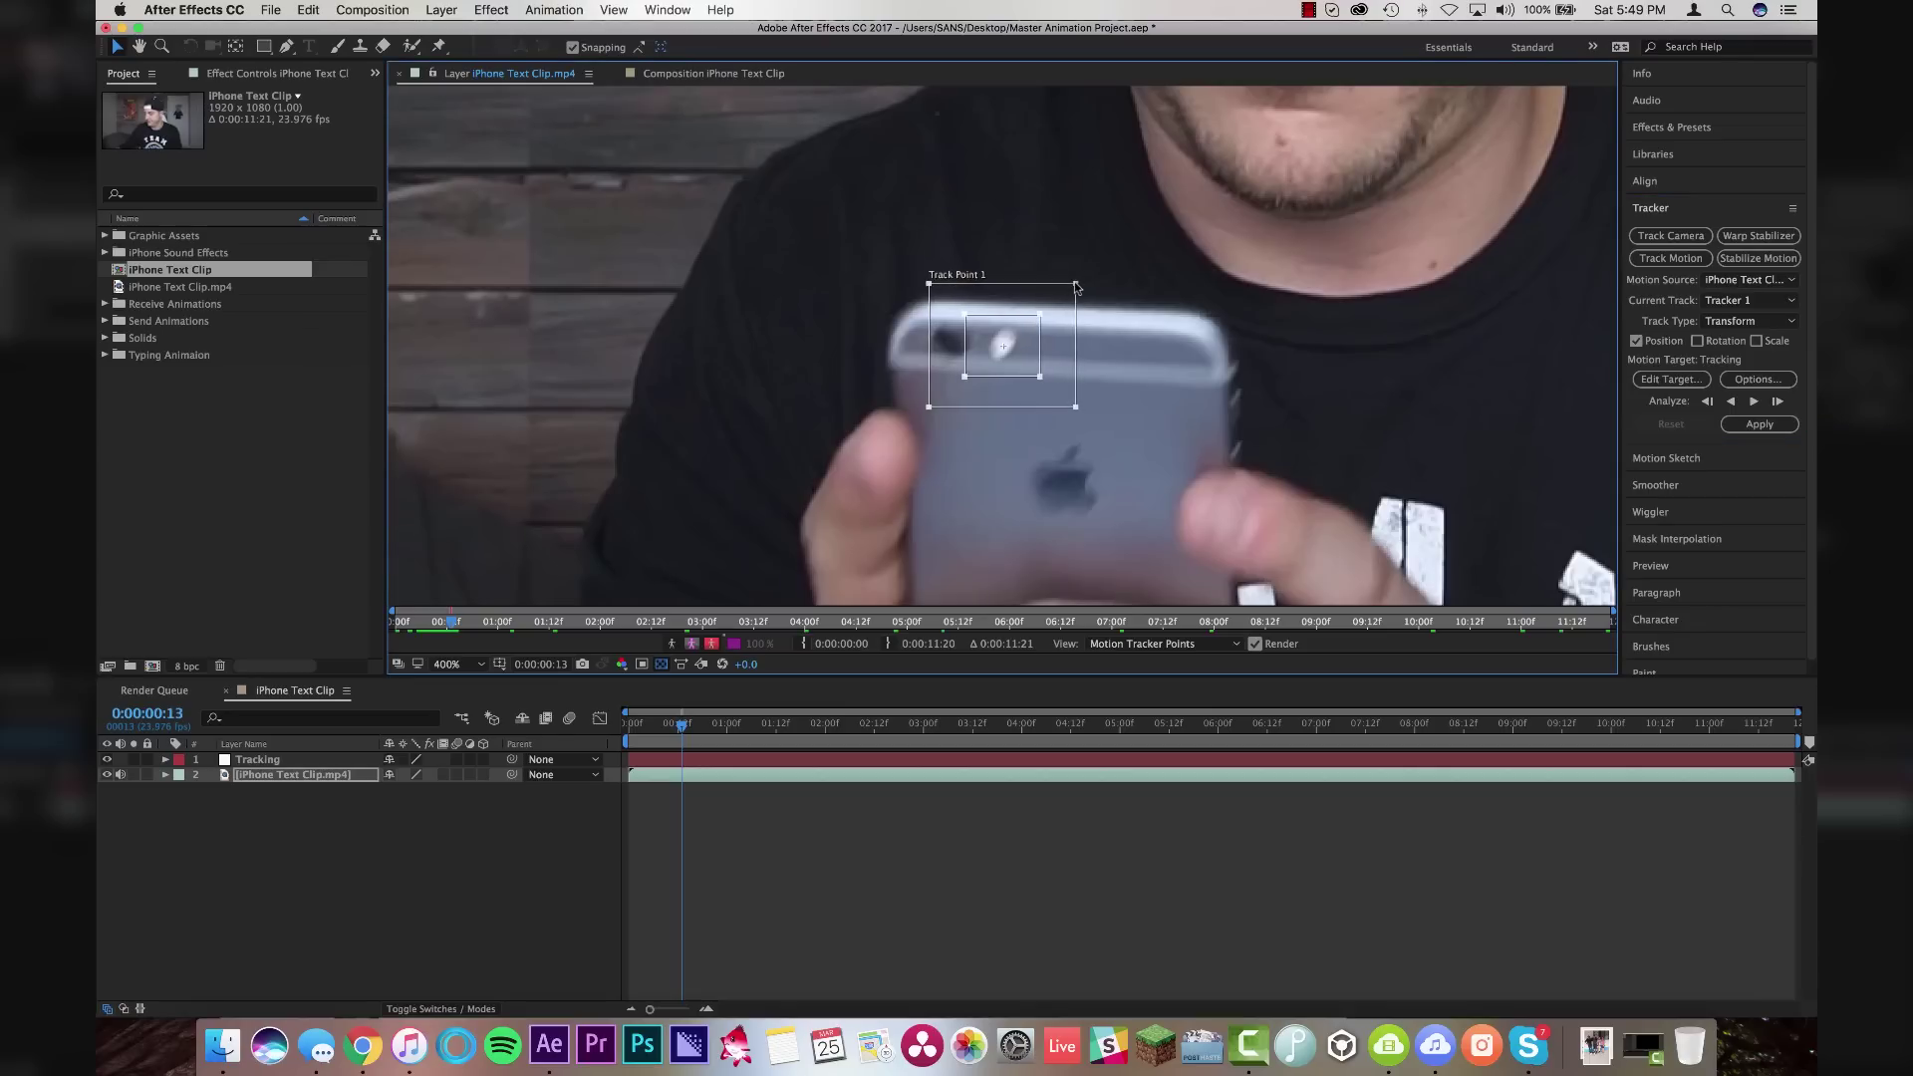
pyautogui.click(454, 664)
# Analyze the track forward through the clip and set the Tracking null as edit target
pyautogui.click(469, 682)
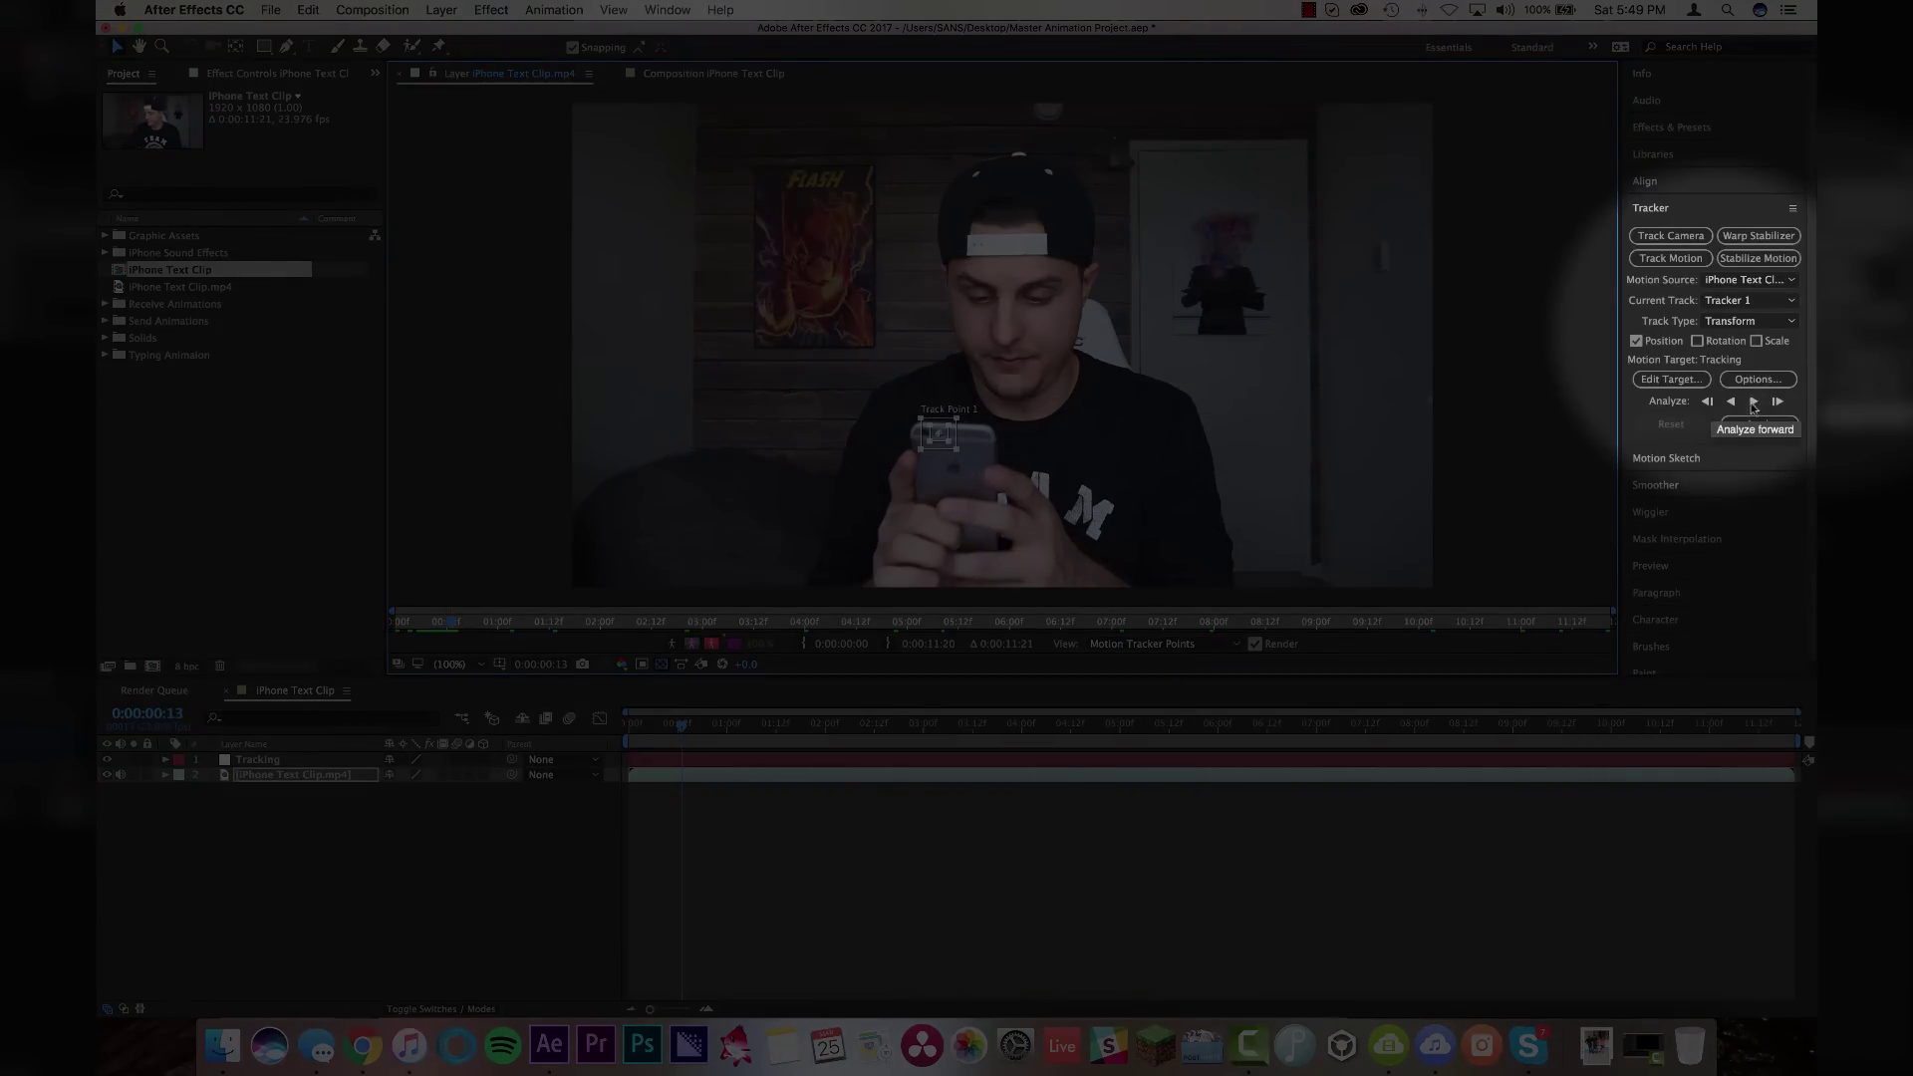
pyautogui.click(1755, 401)
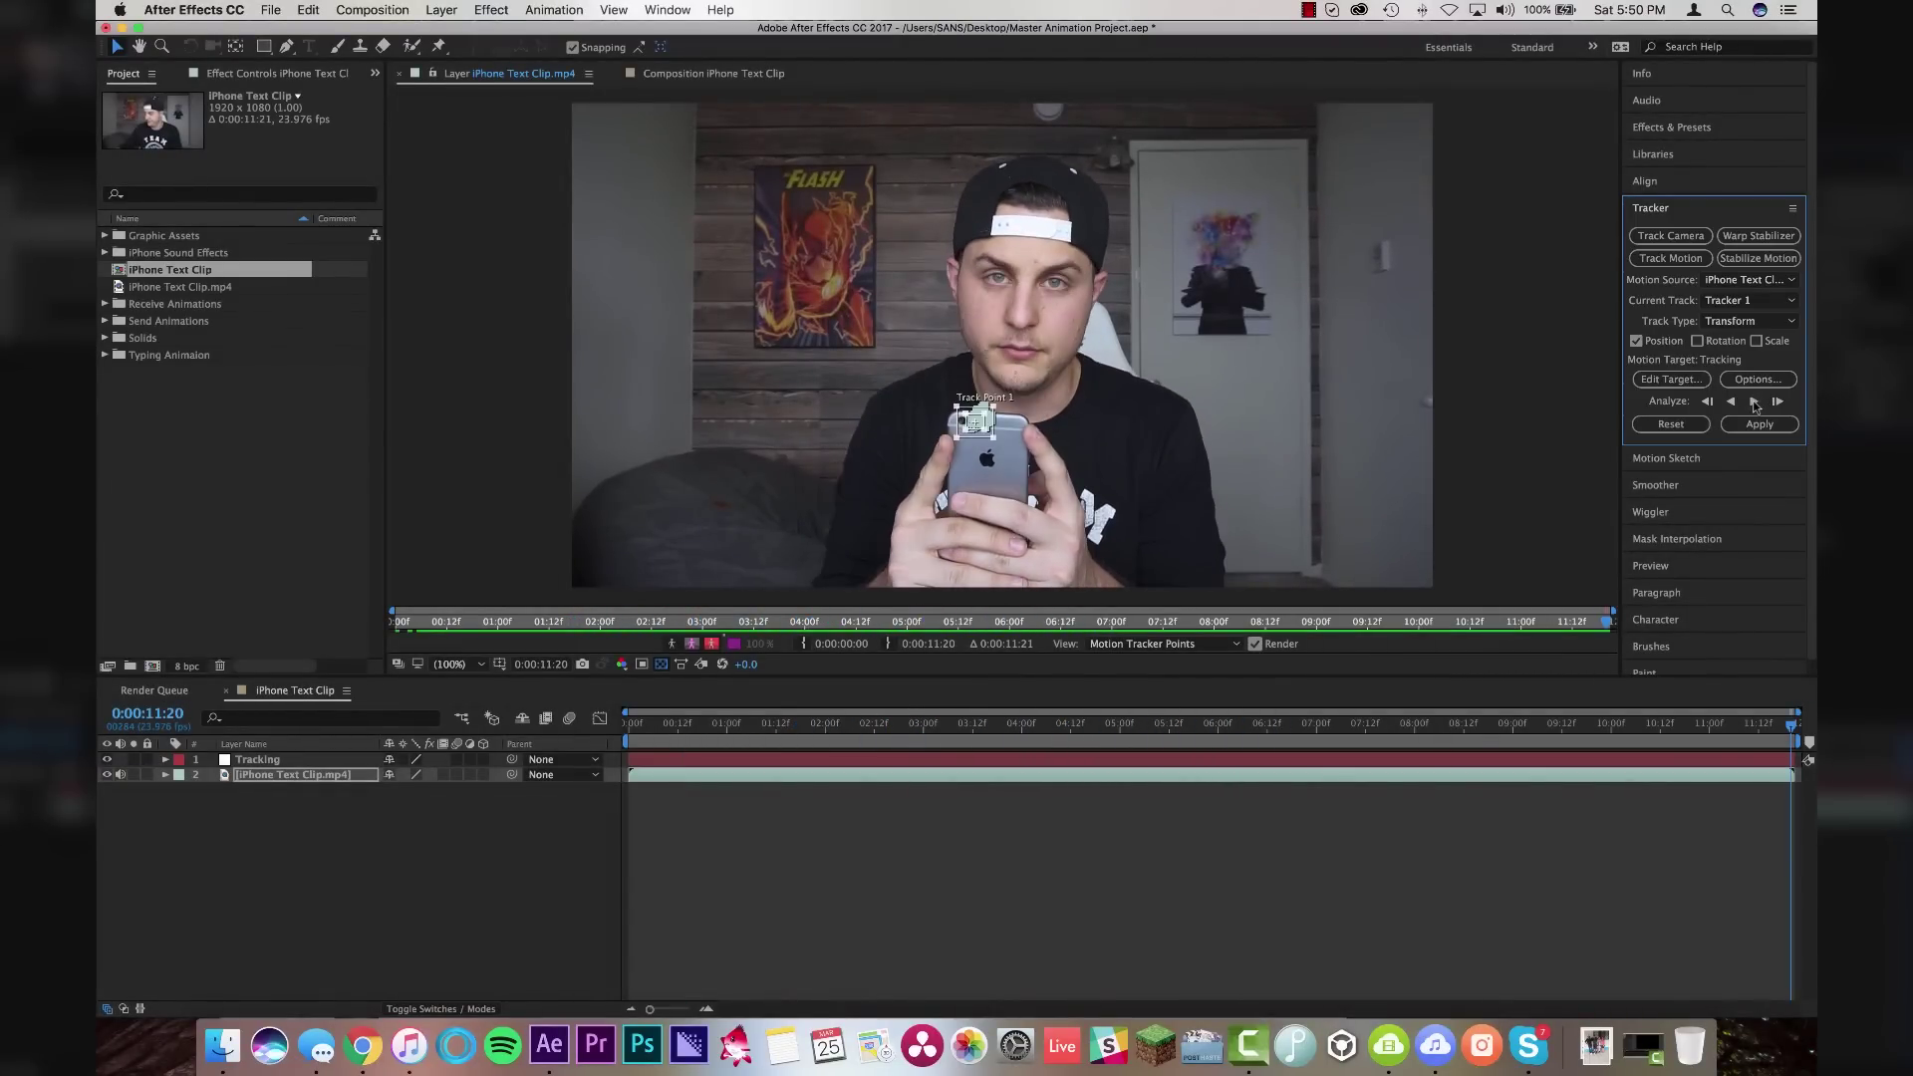
pyautogui.click(1674, 379)
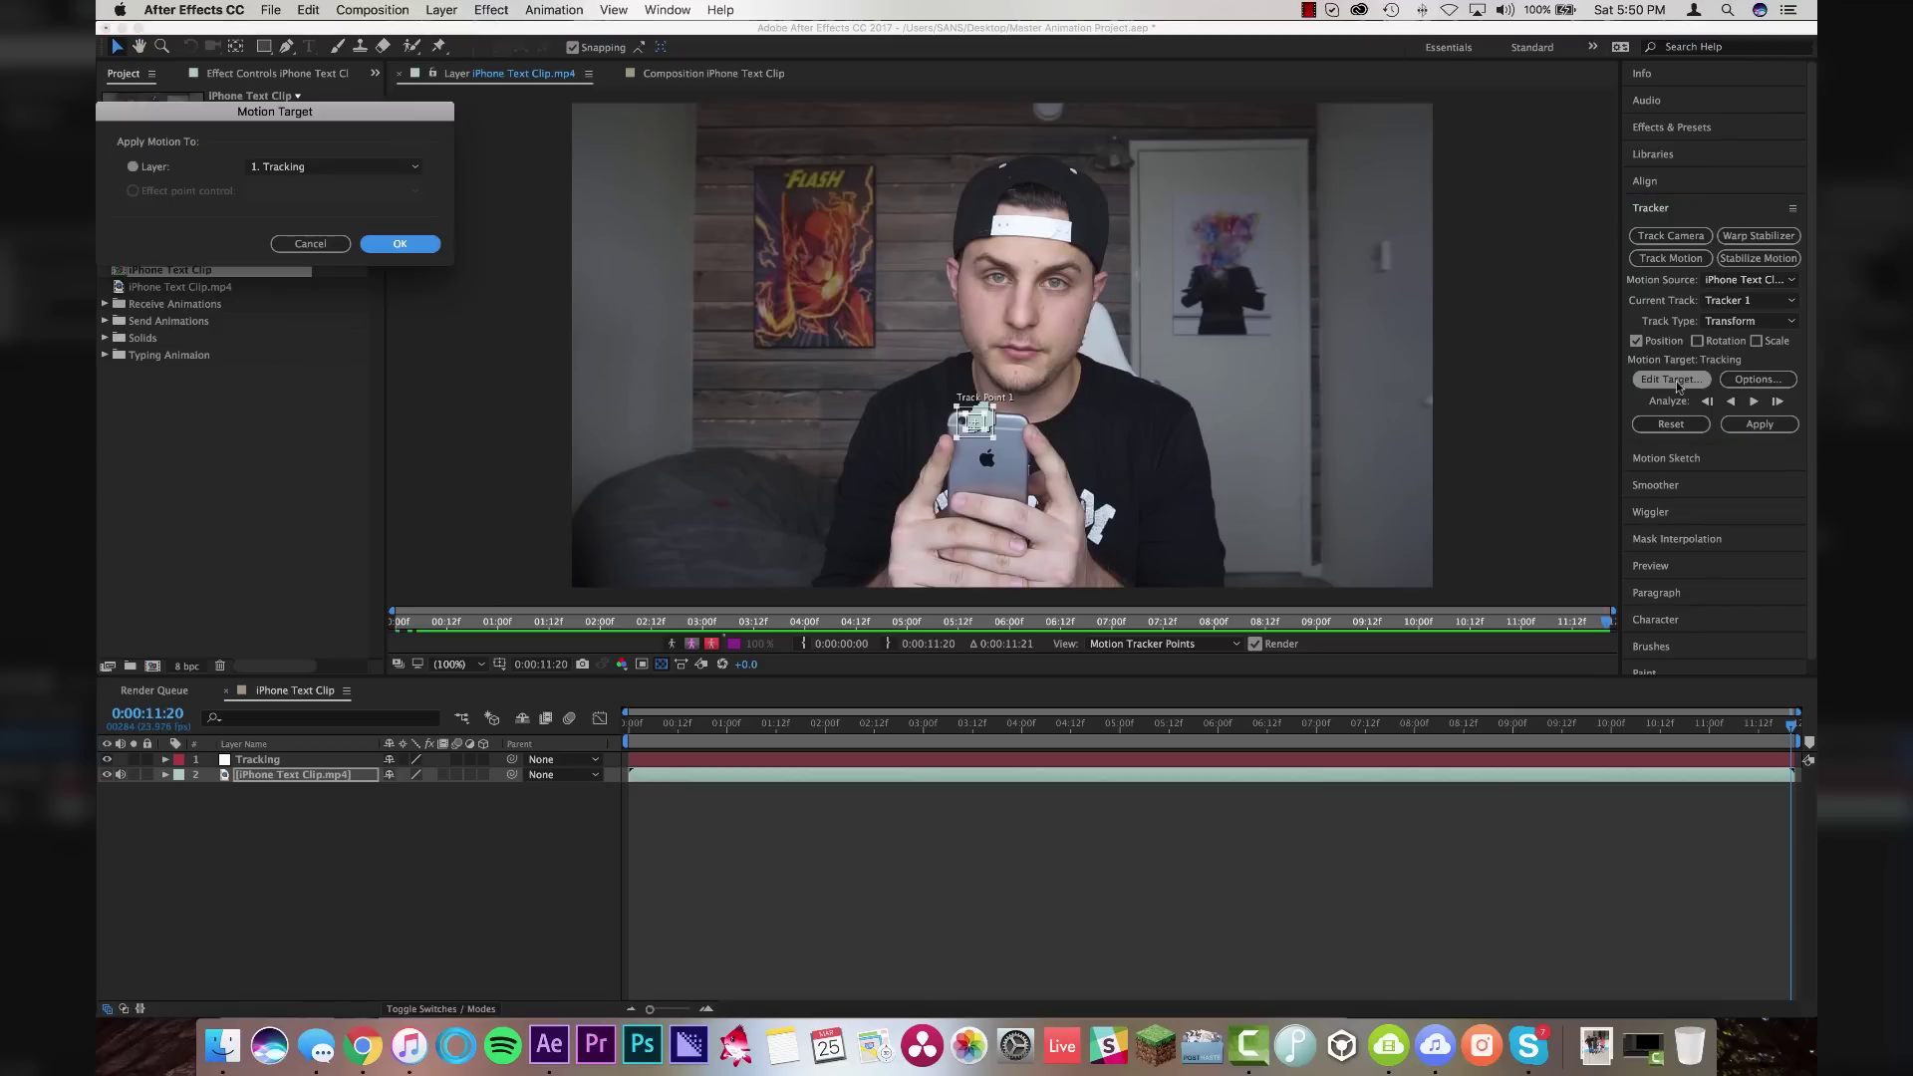
pyautogui.click(320, 167)
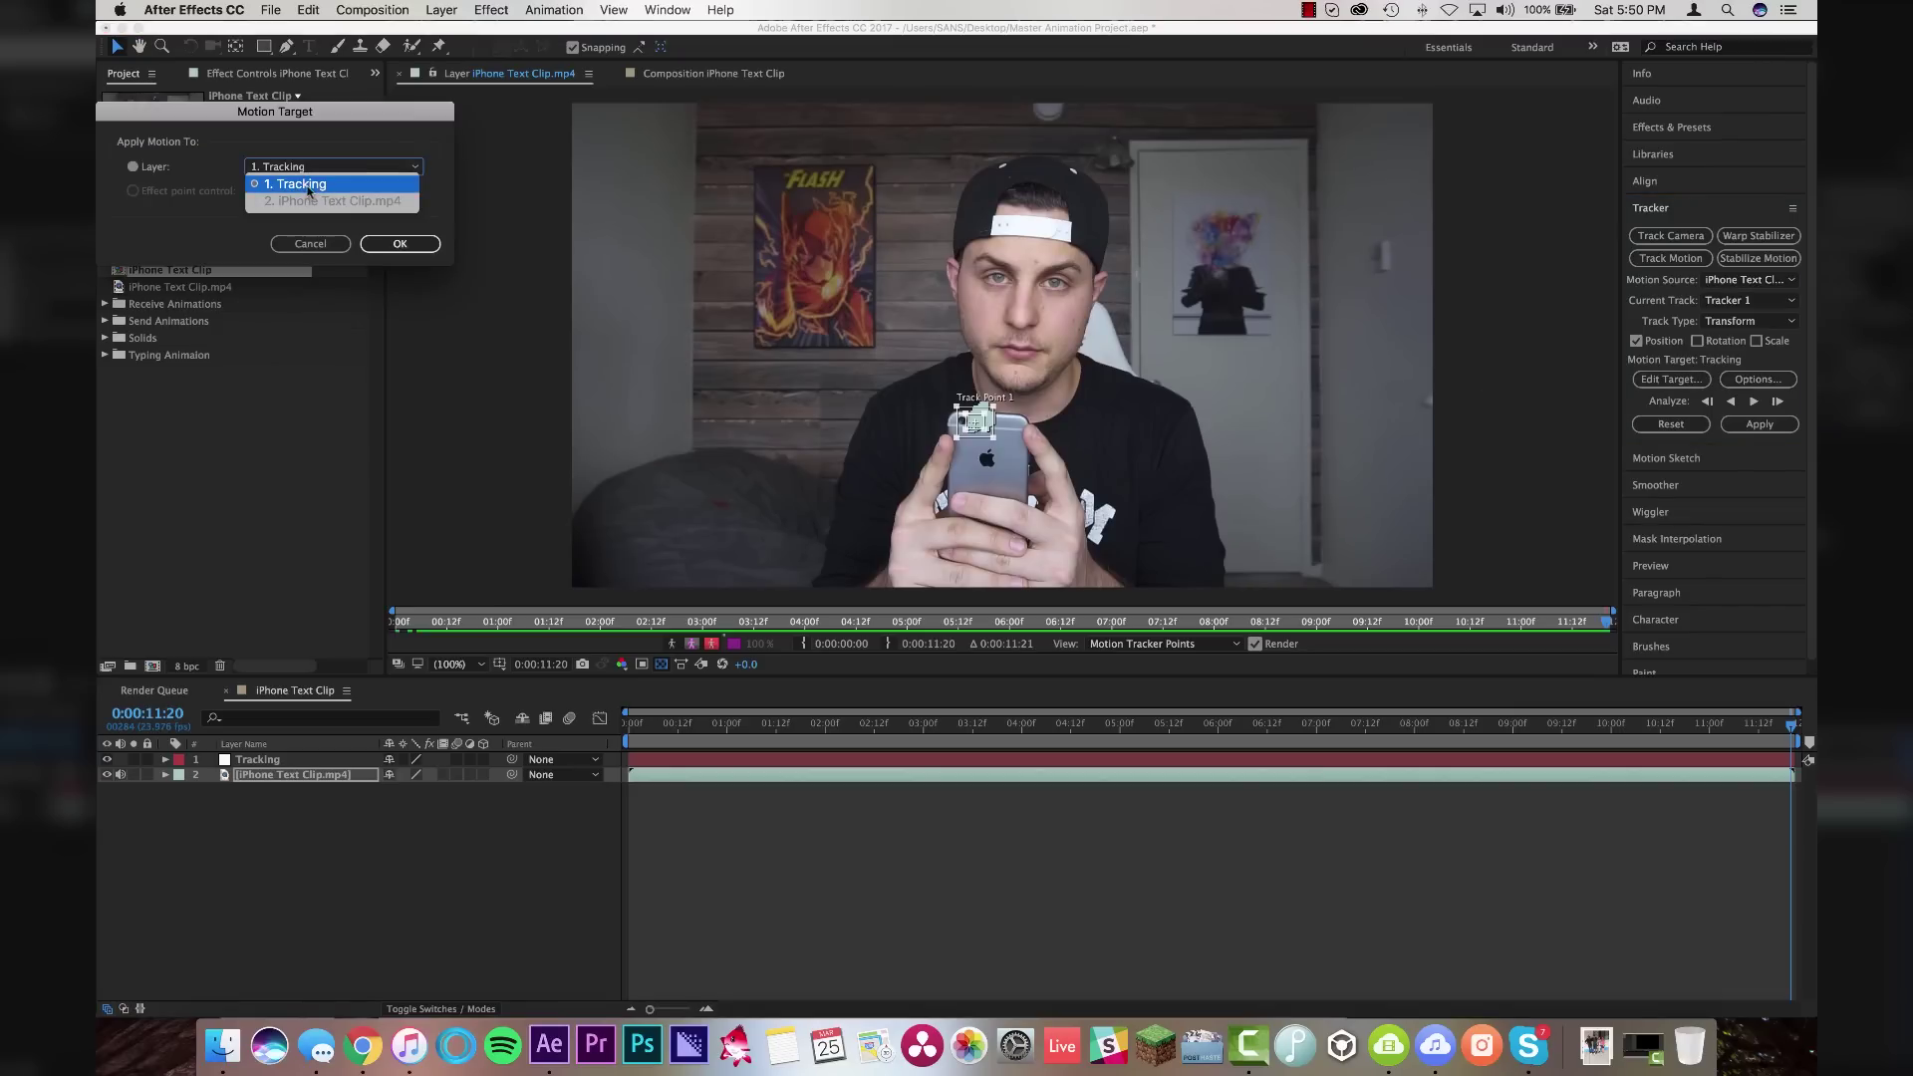
pyautogui.click(304, 185)
pyautogui.click(400, 244)
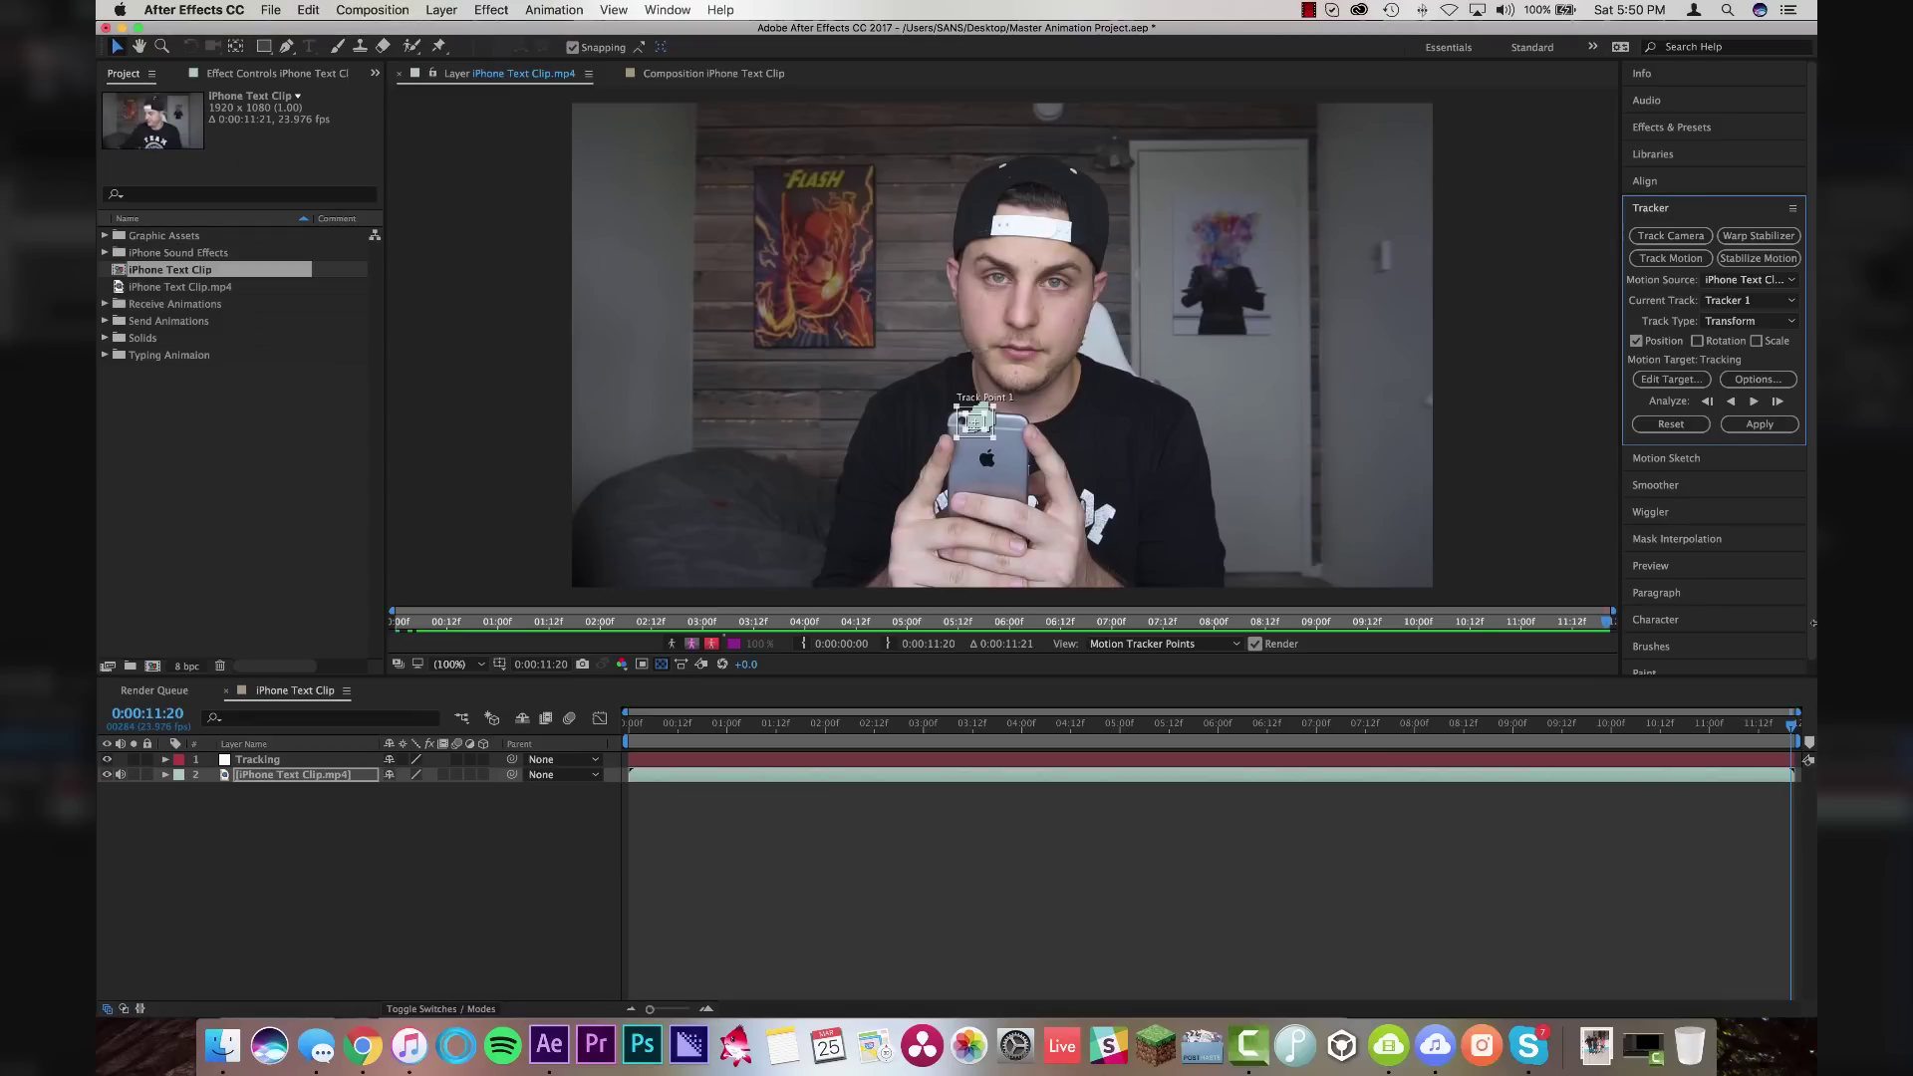
# Apply the track to the Tracking null in X and Y, then play it back to check
pyautogui.click(1761, 425)
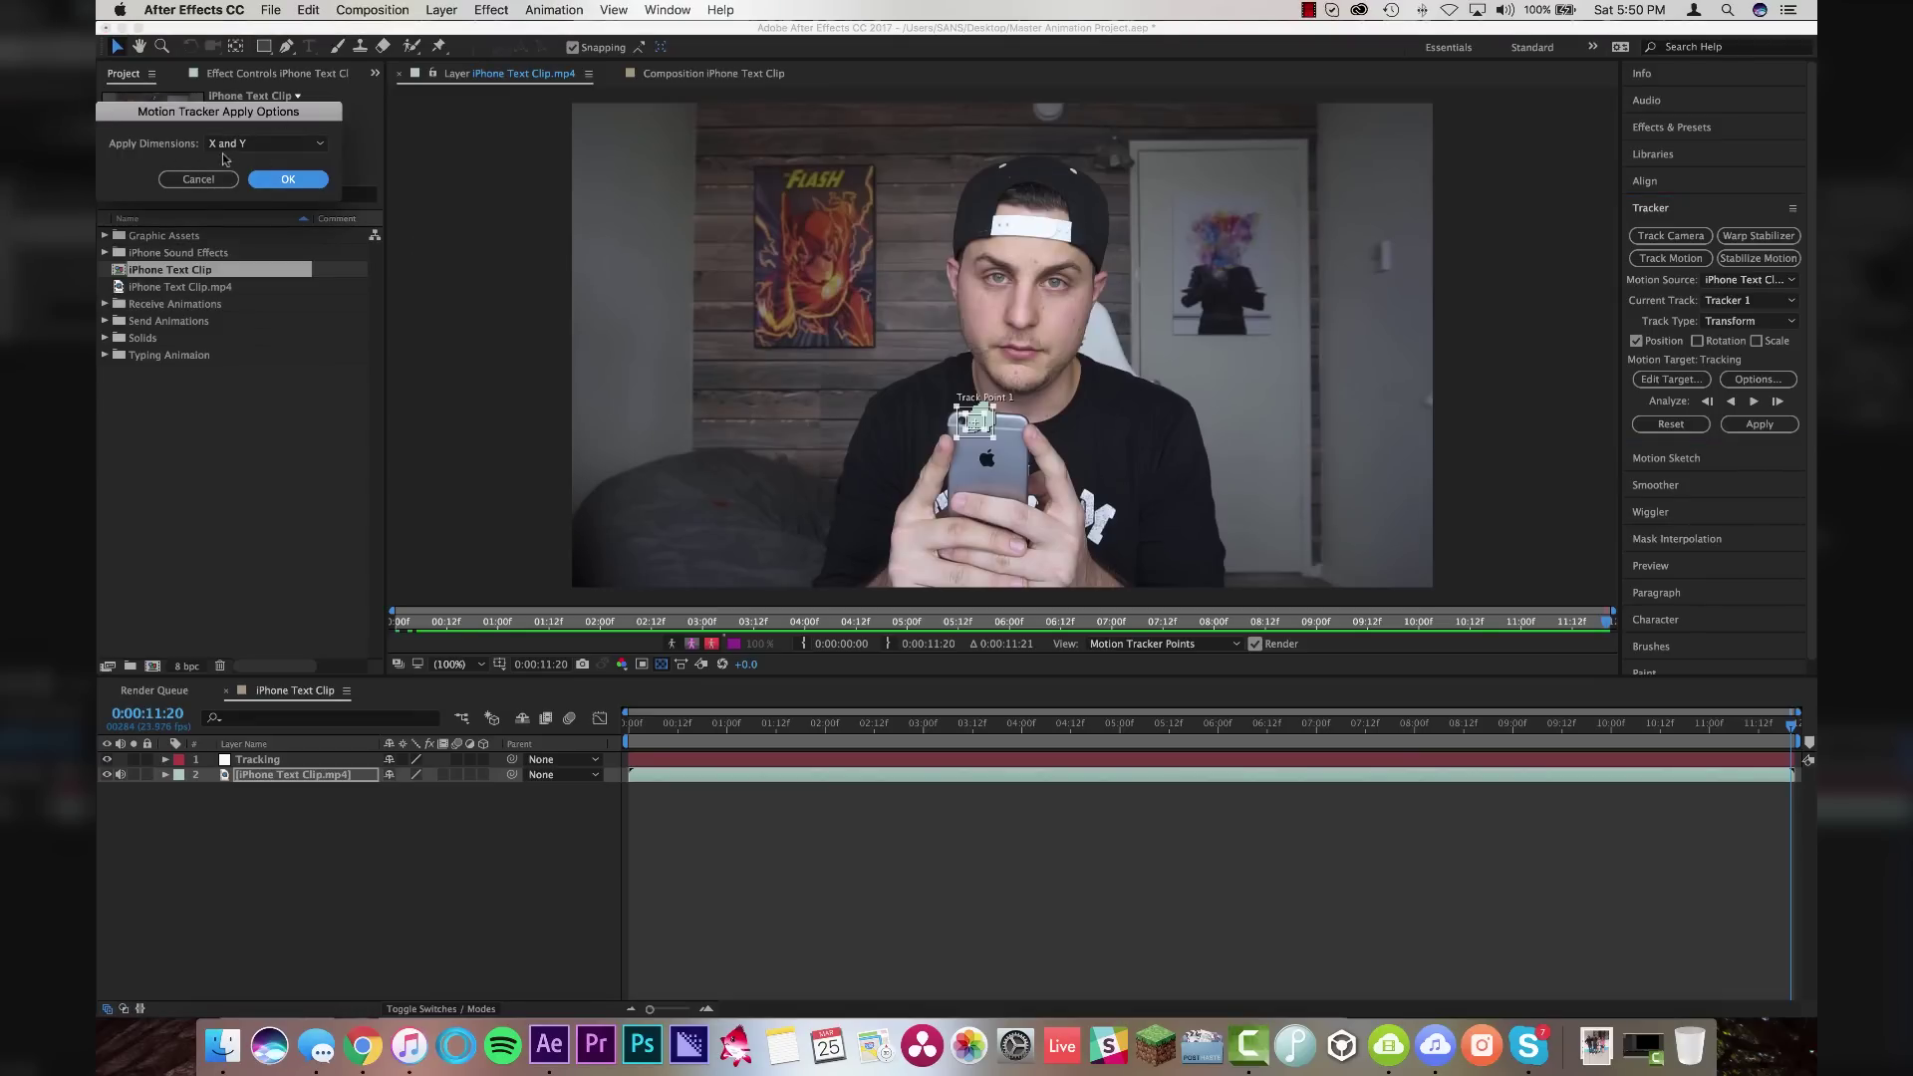
pyautogui.click(288, 180)
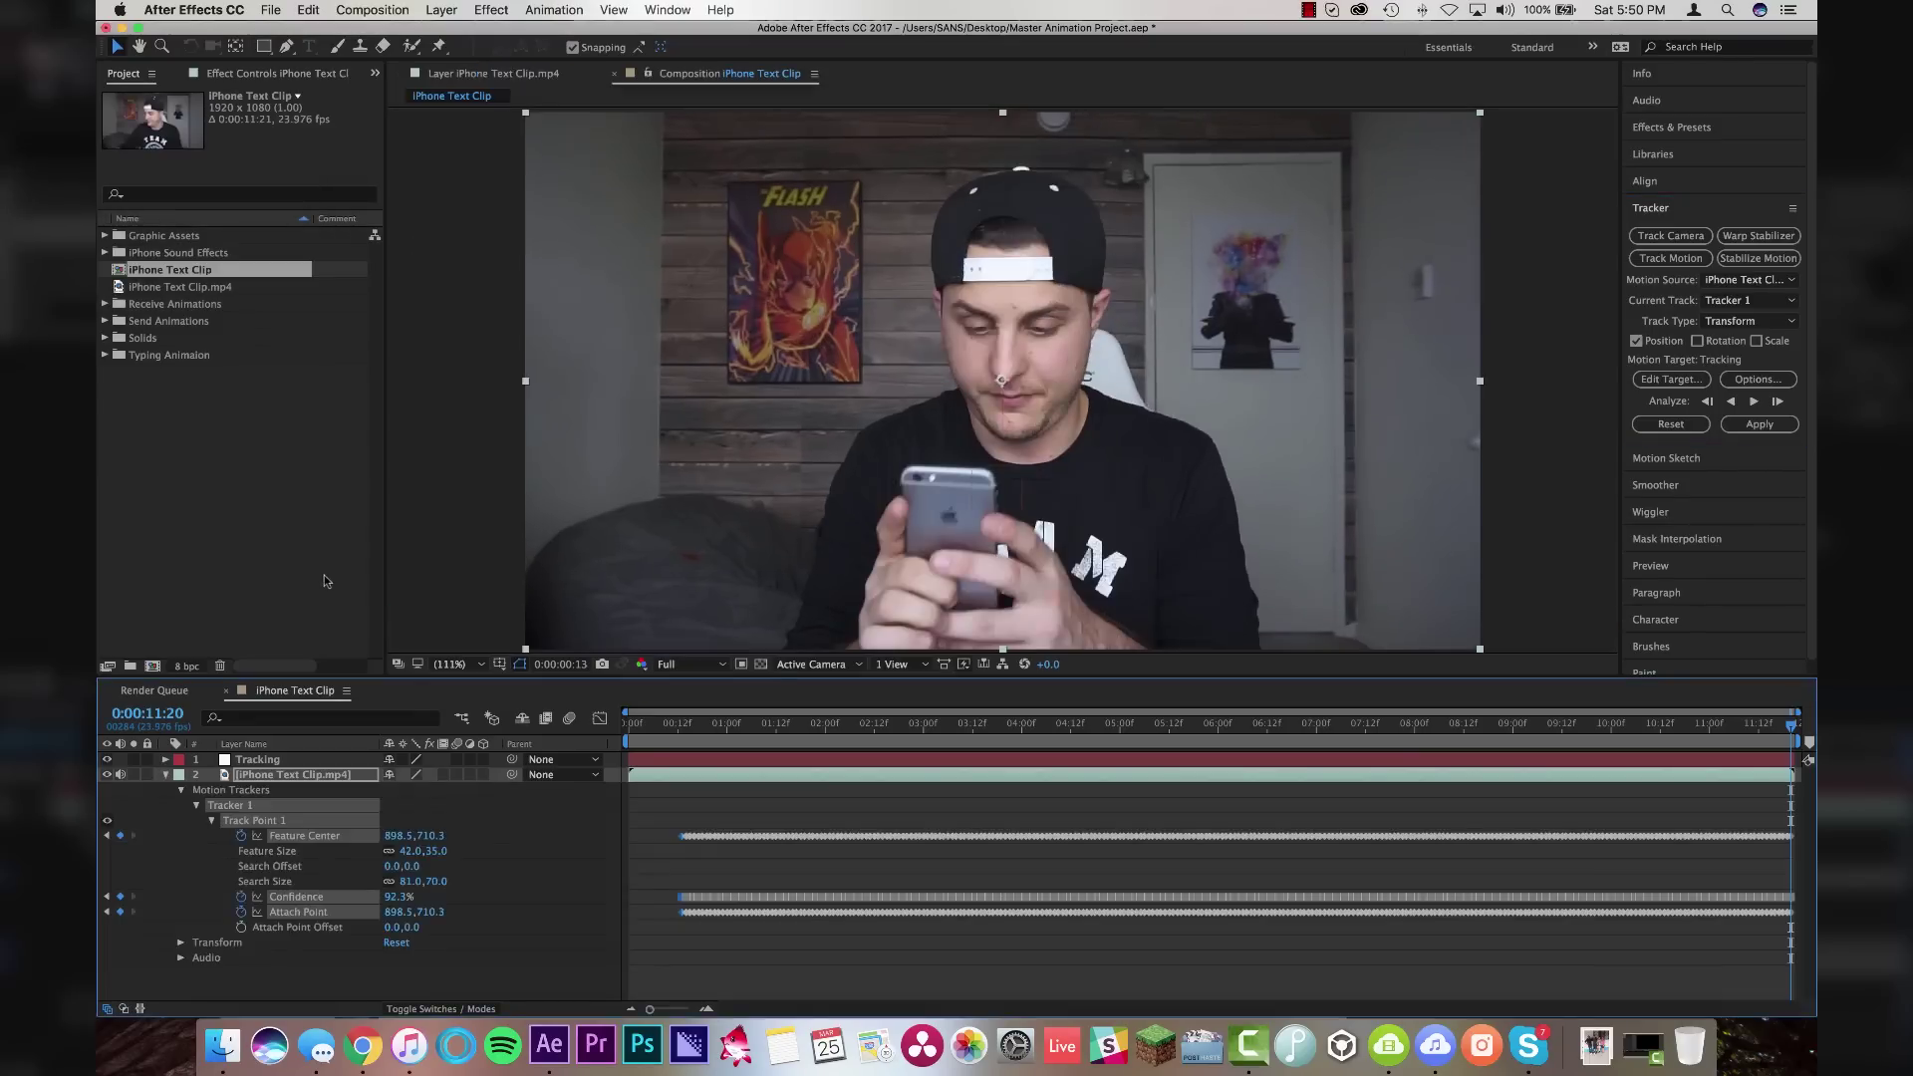
pyautogui.click(165, 775)
pyautogui.click(176, 762)
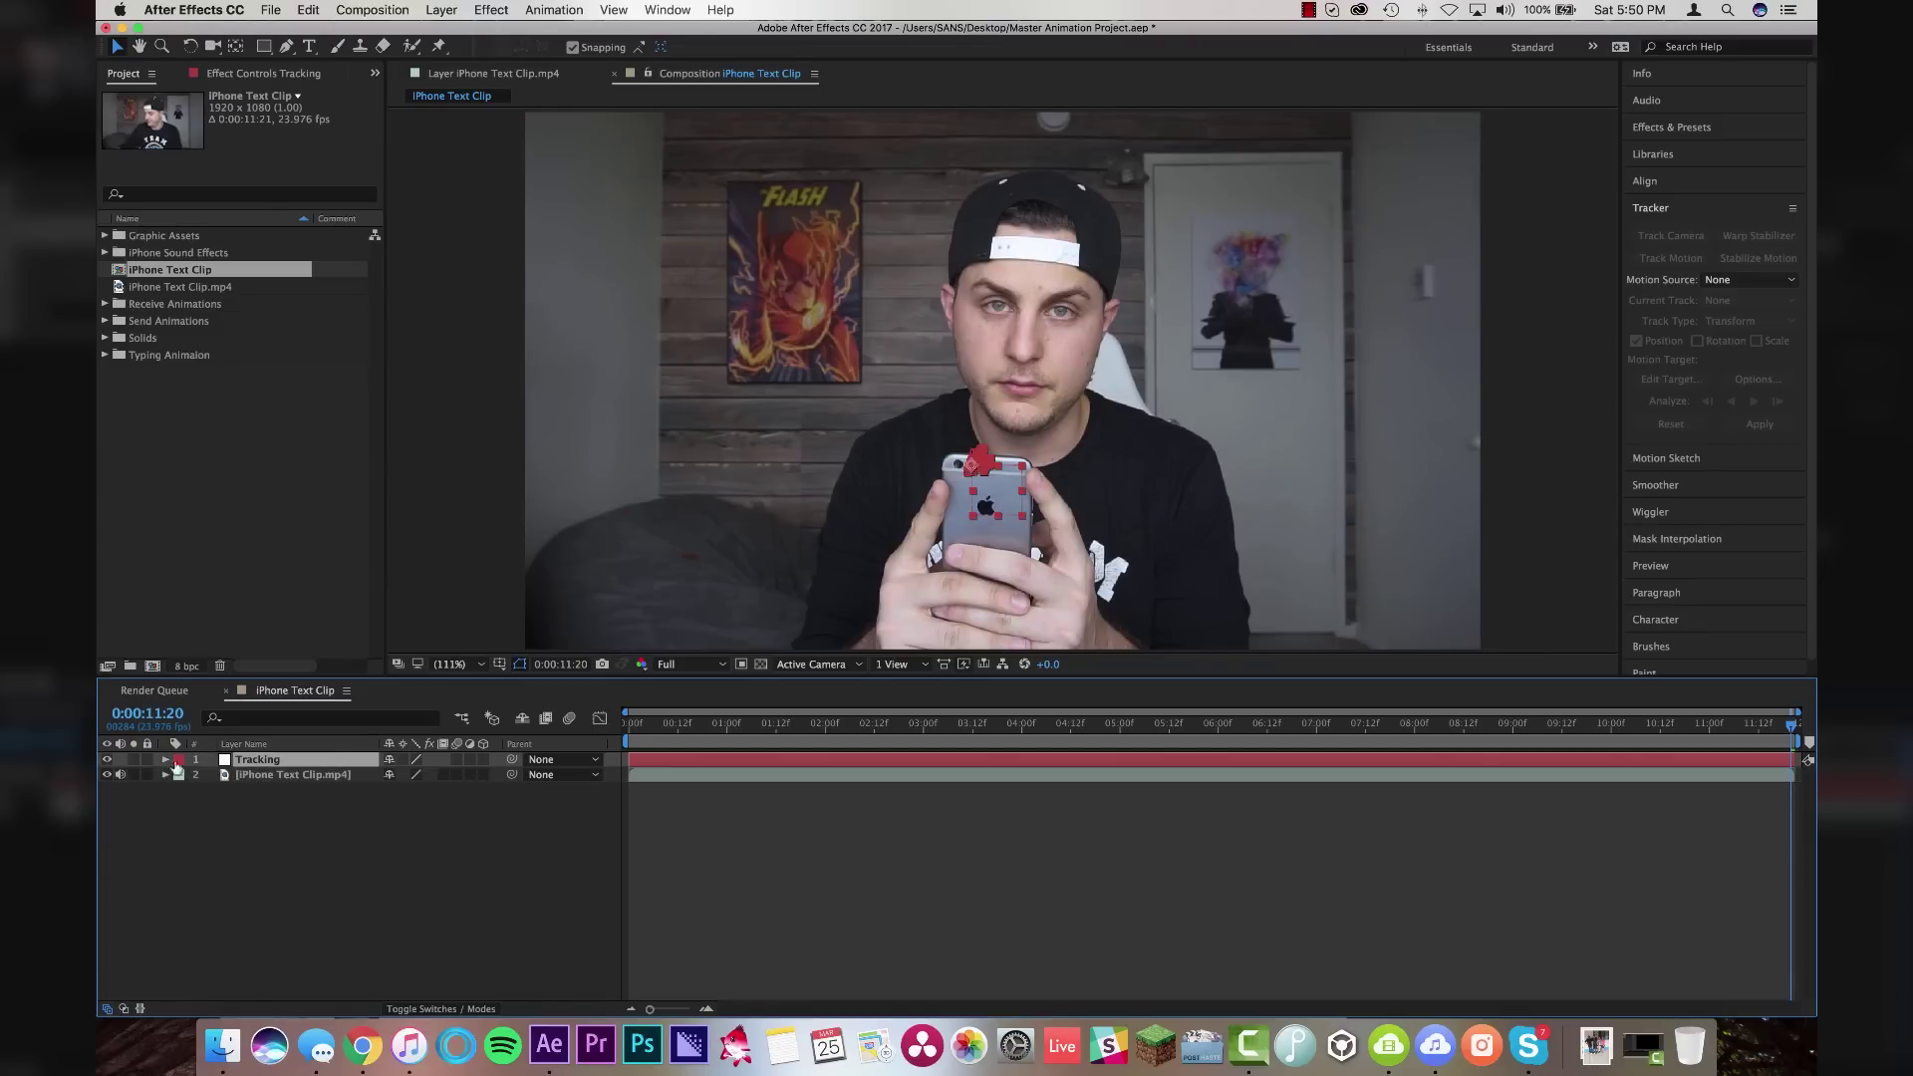
pyautogui.click(165, 760)
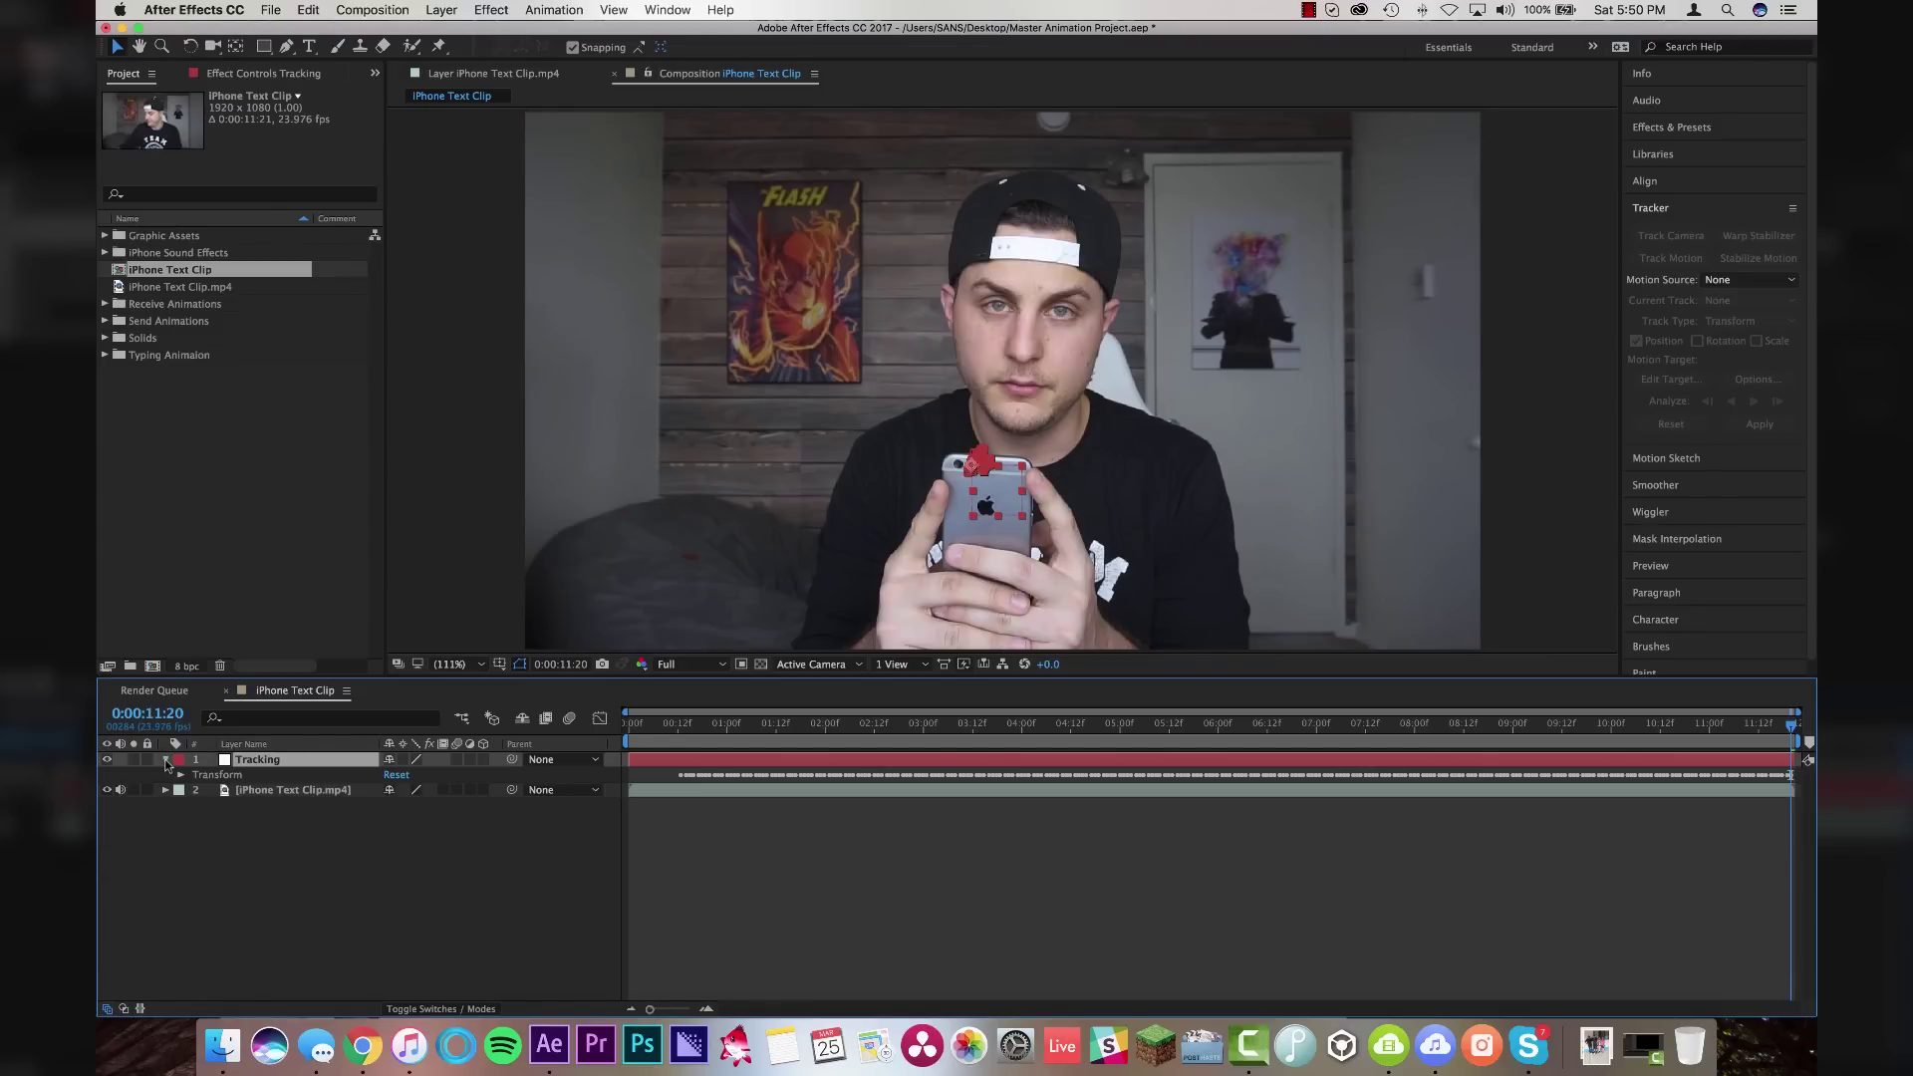
pyautogui.click(166, 761)
pyautogui.press('space')
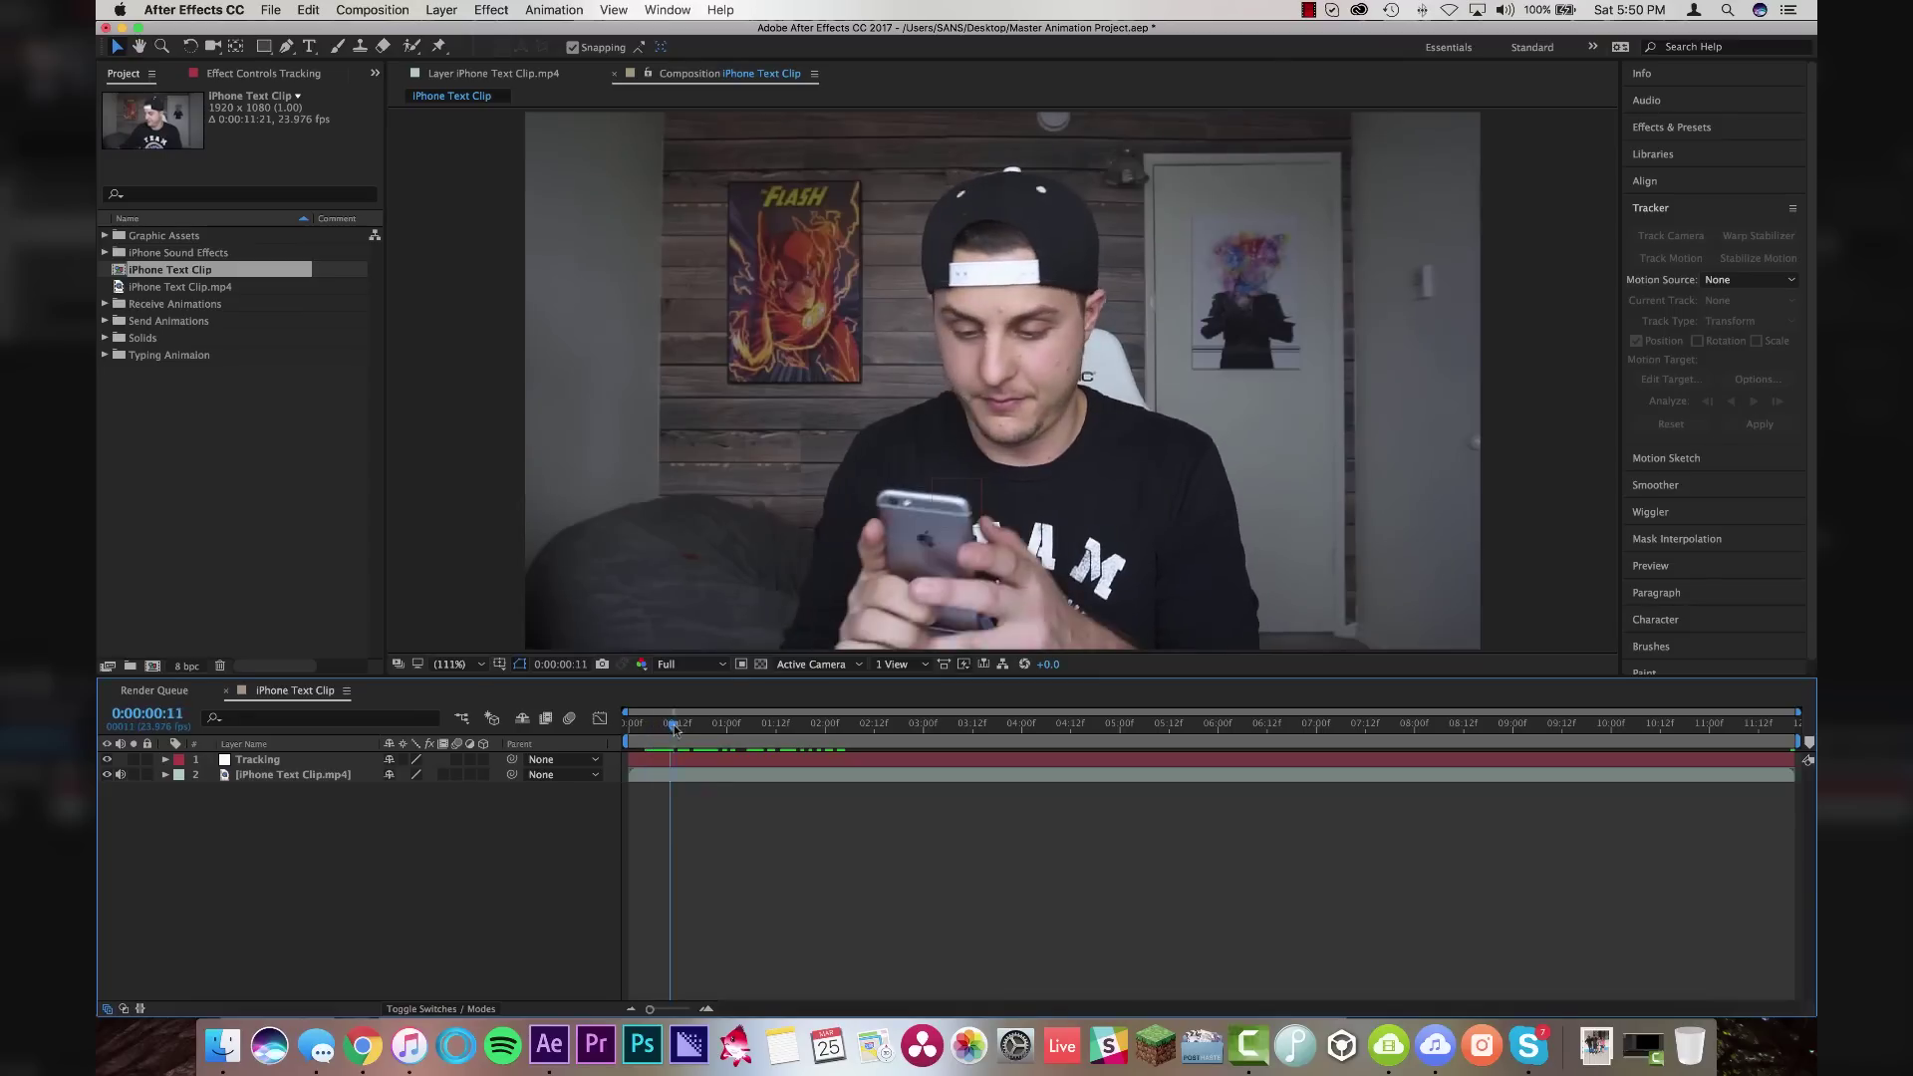
# Add Send Text 1 from the Send Animations folder to the comp at 50% scale
pyautogui.moveTo(711, 728); pyautogui.dragTo(767, 729)
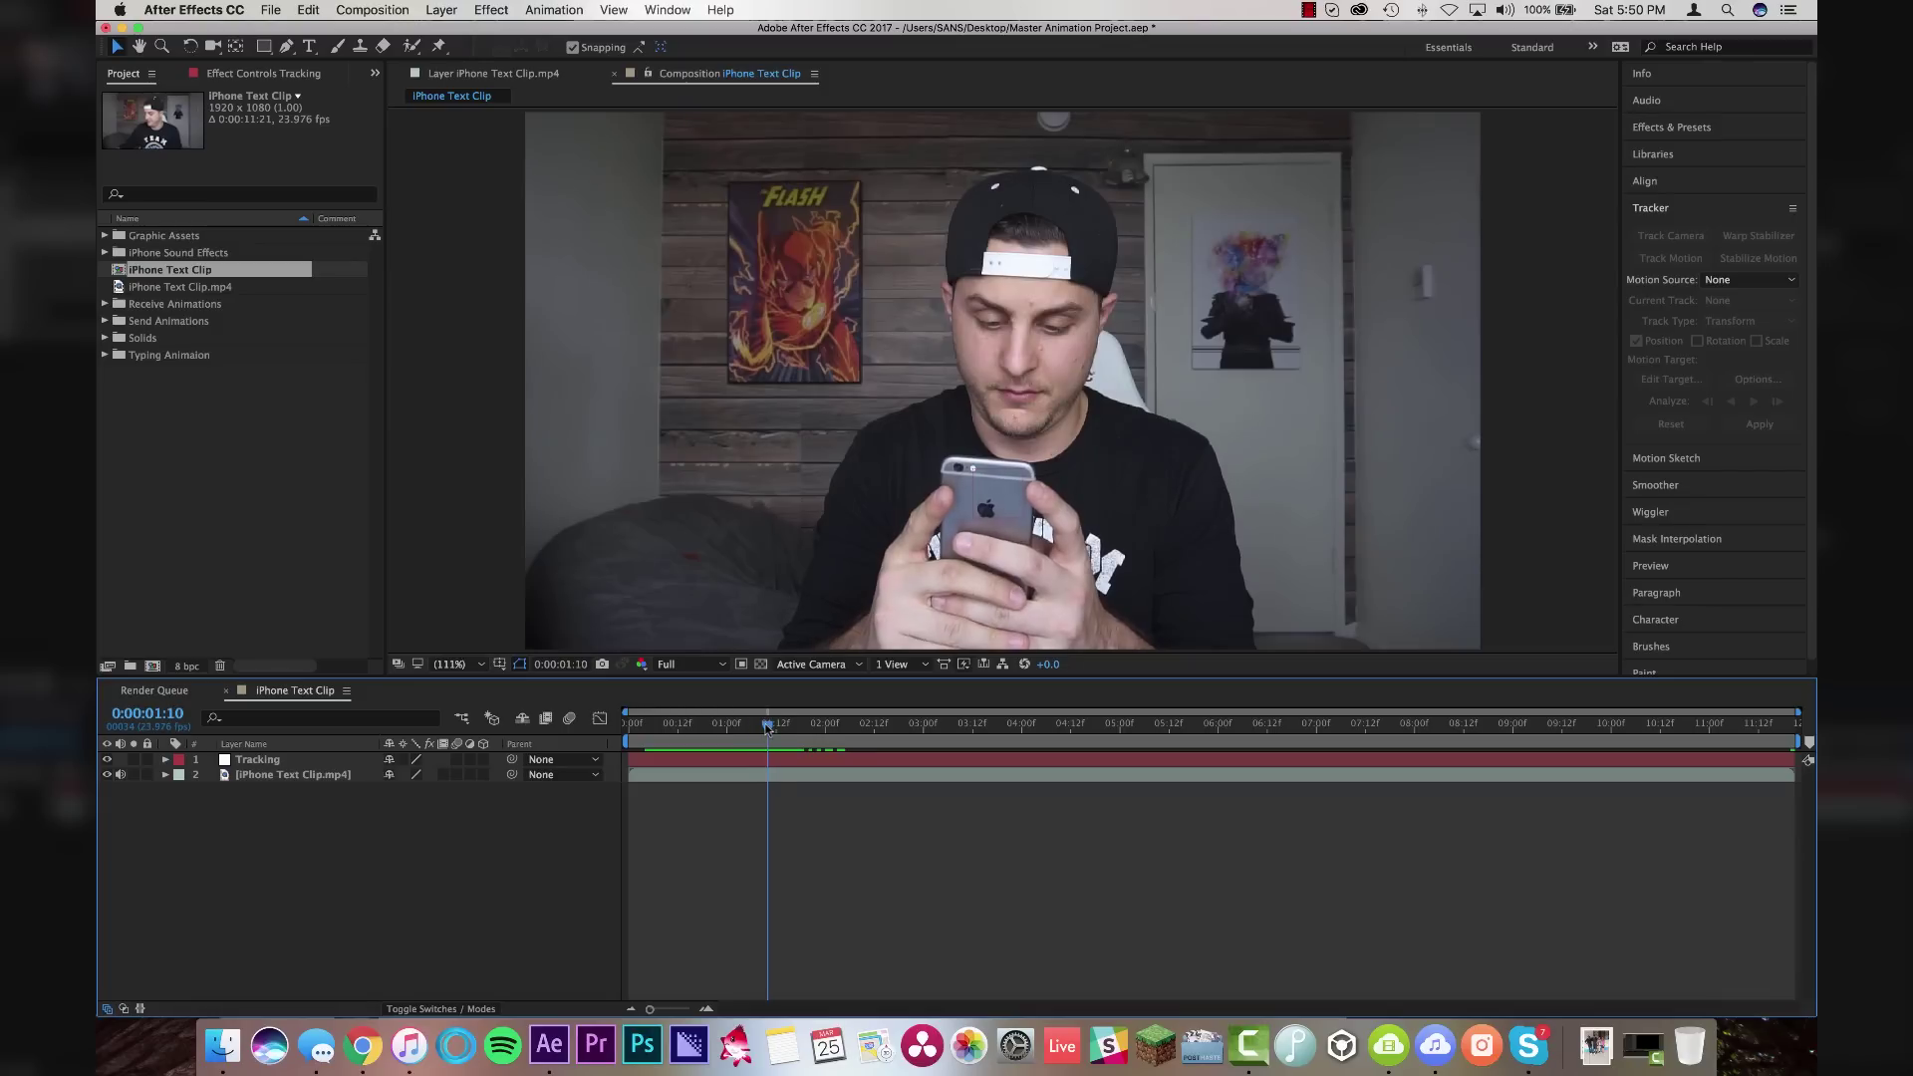
pyautogui.click(161, 323)
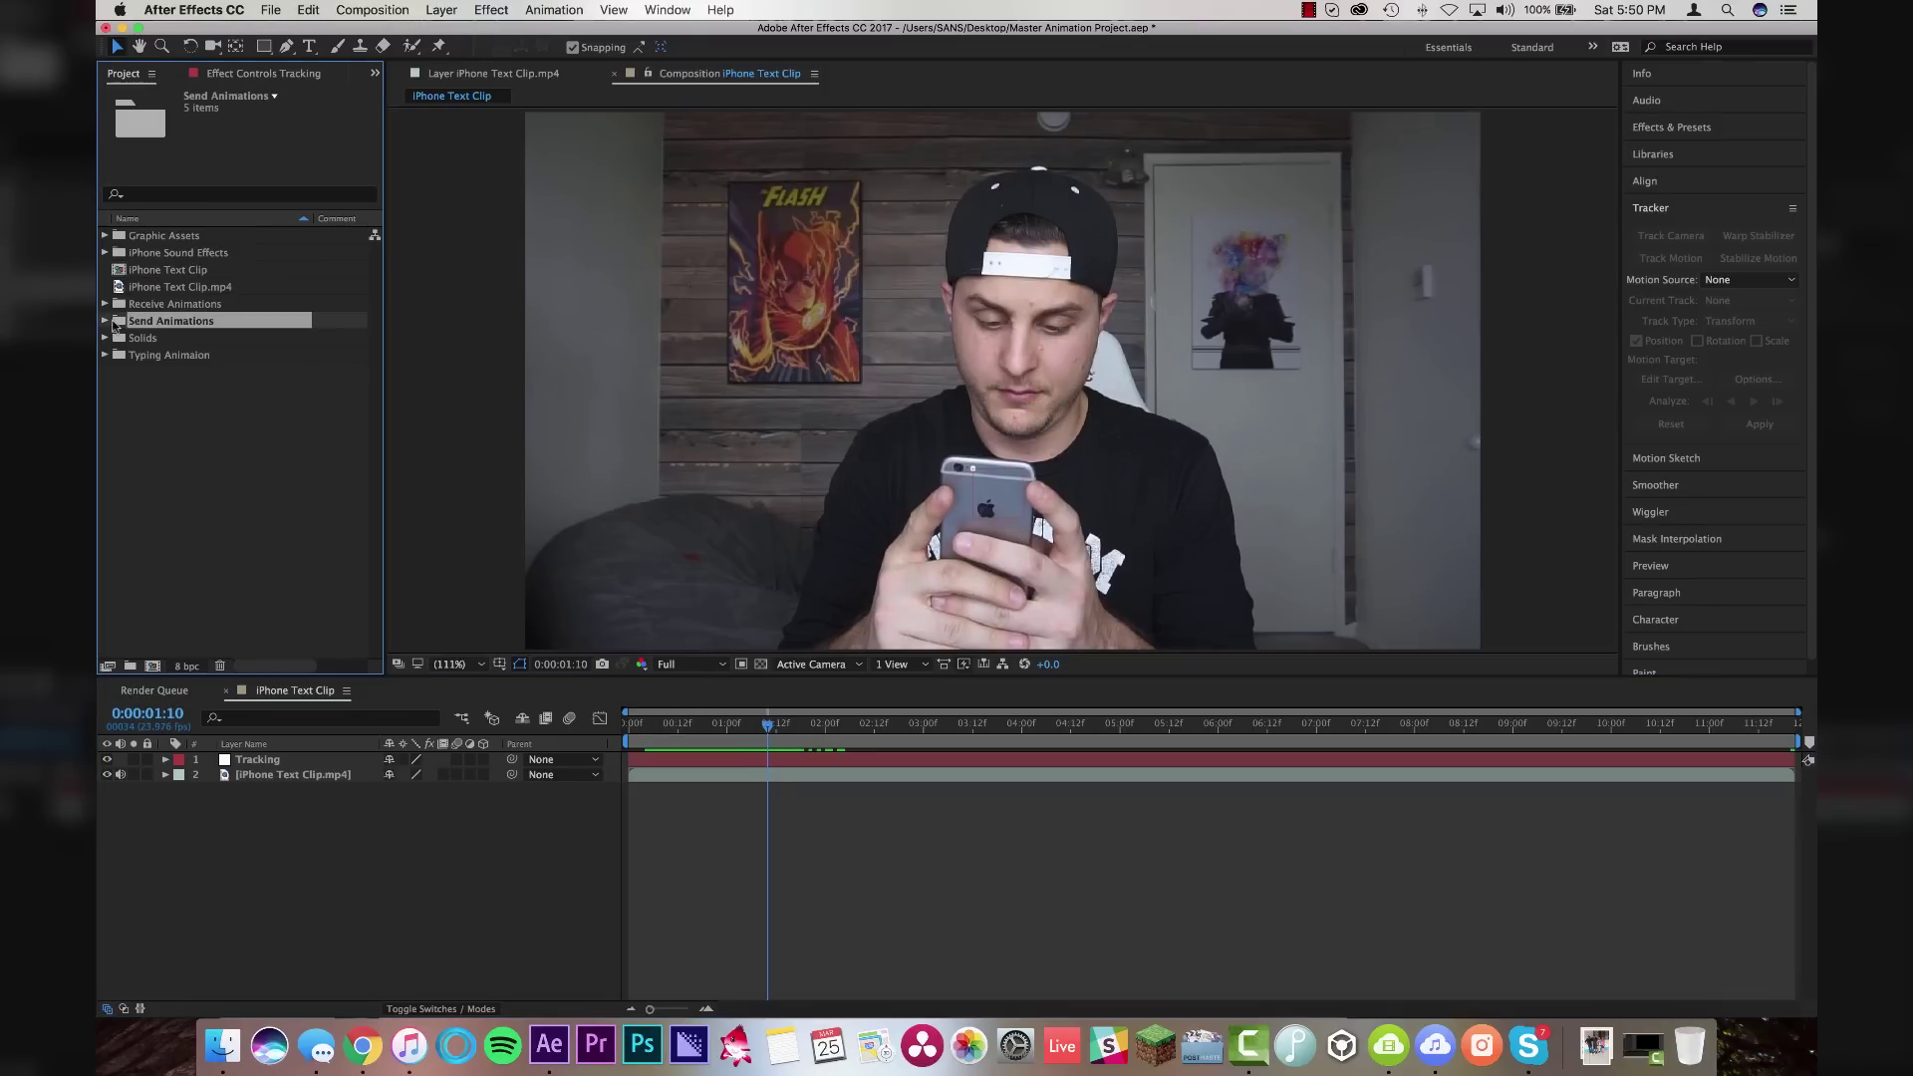
pyautogui.click(105, 320)
pyautogui.moveTo(176, 342); pyautogui.dragTo(279, 761)
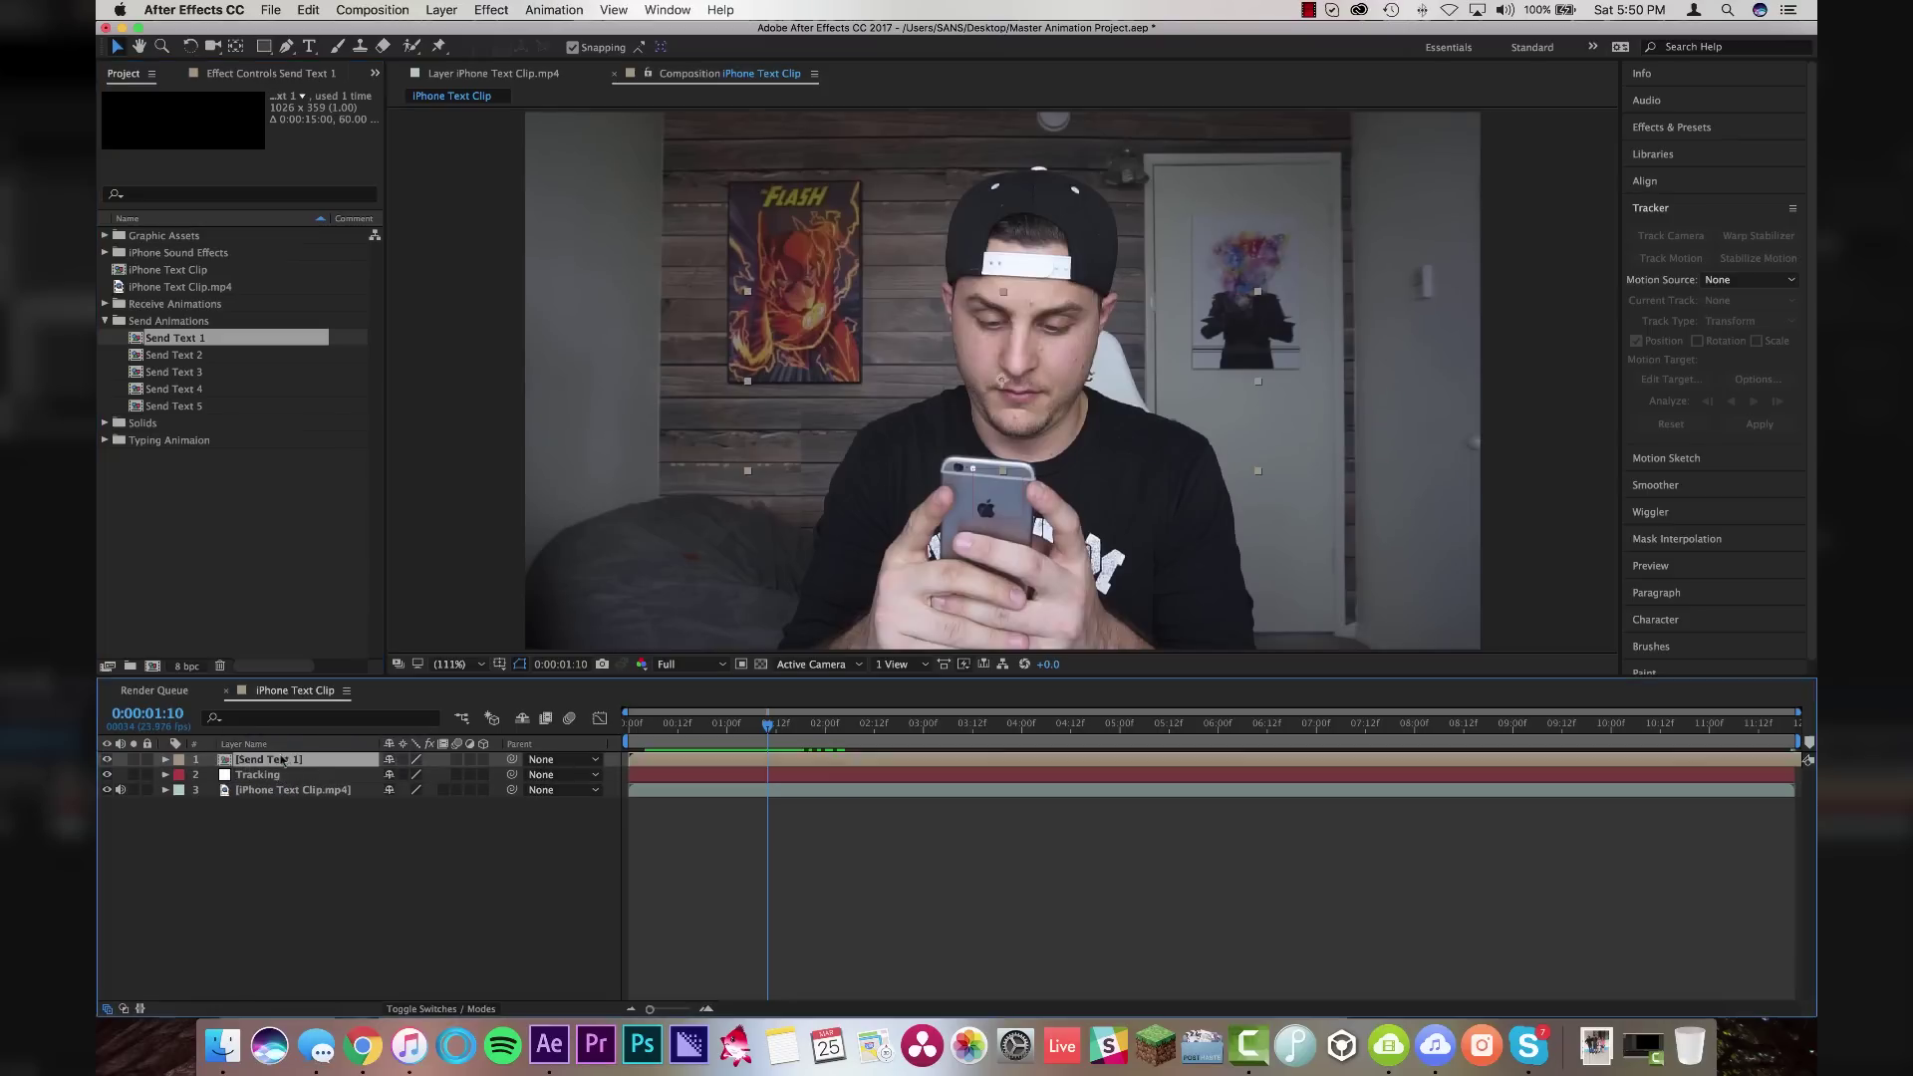
pyautogui.press('s')
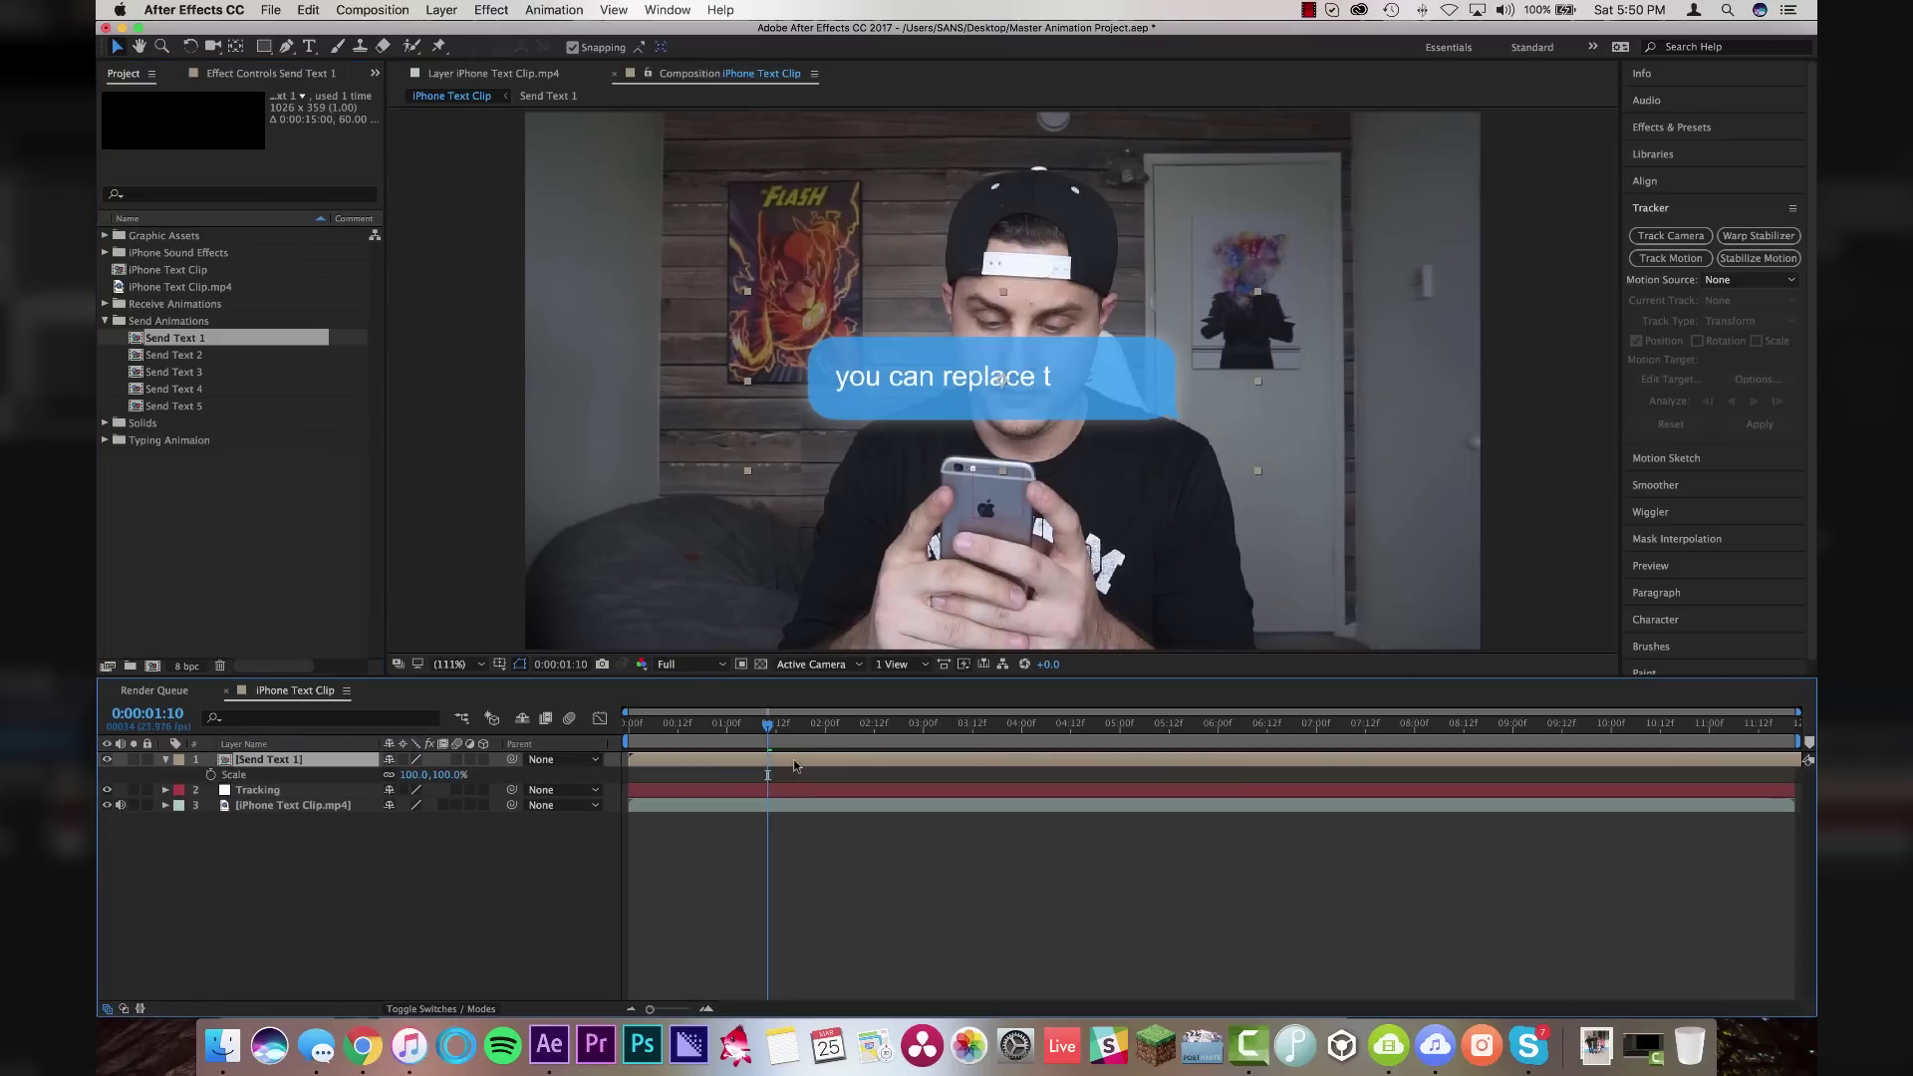
pyautogui.moveTo(416, 779); pyautogui.dragTo(366, 779)
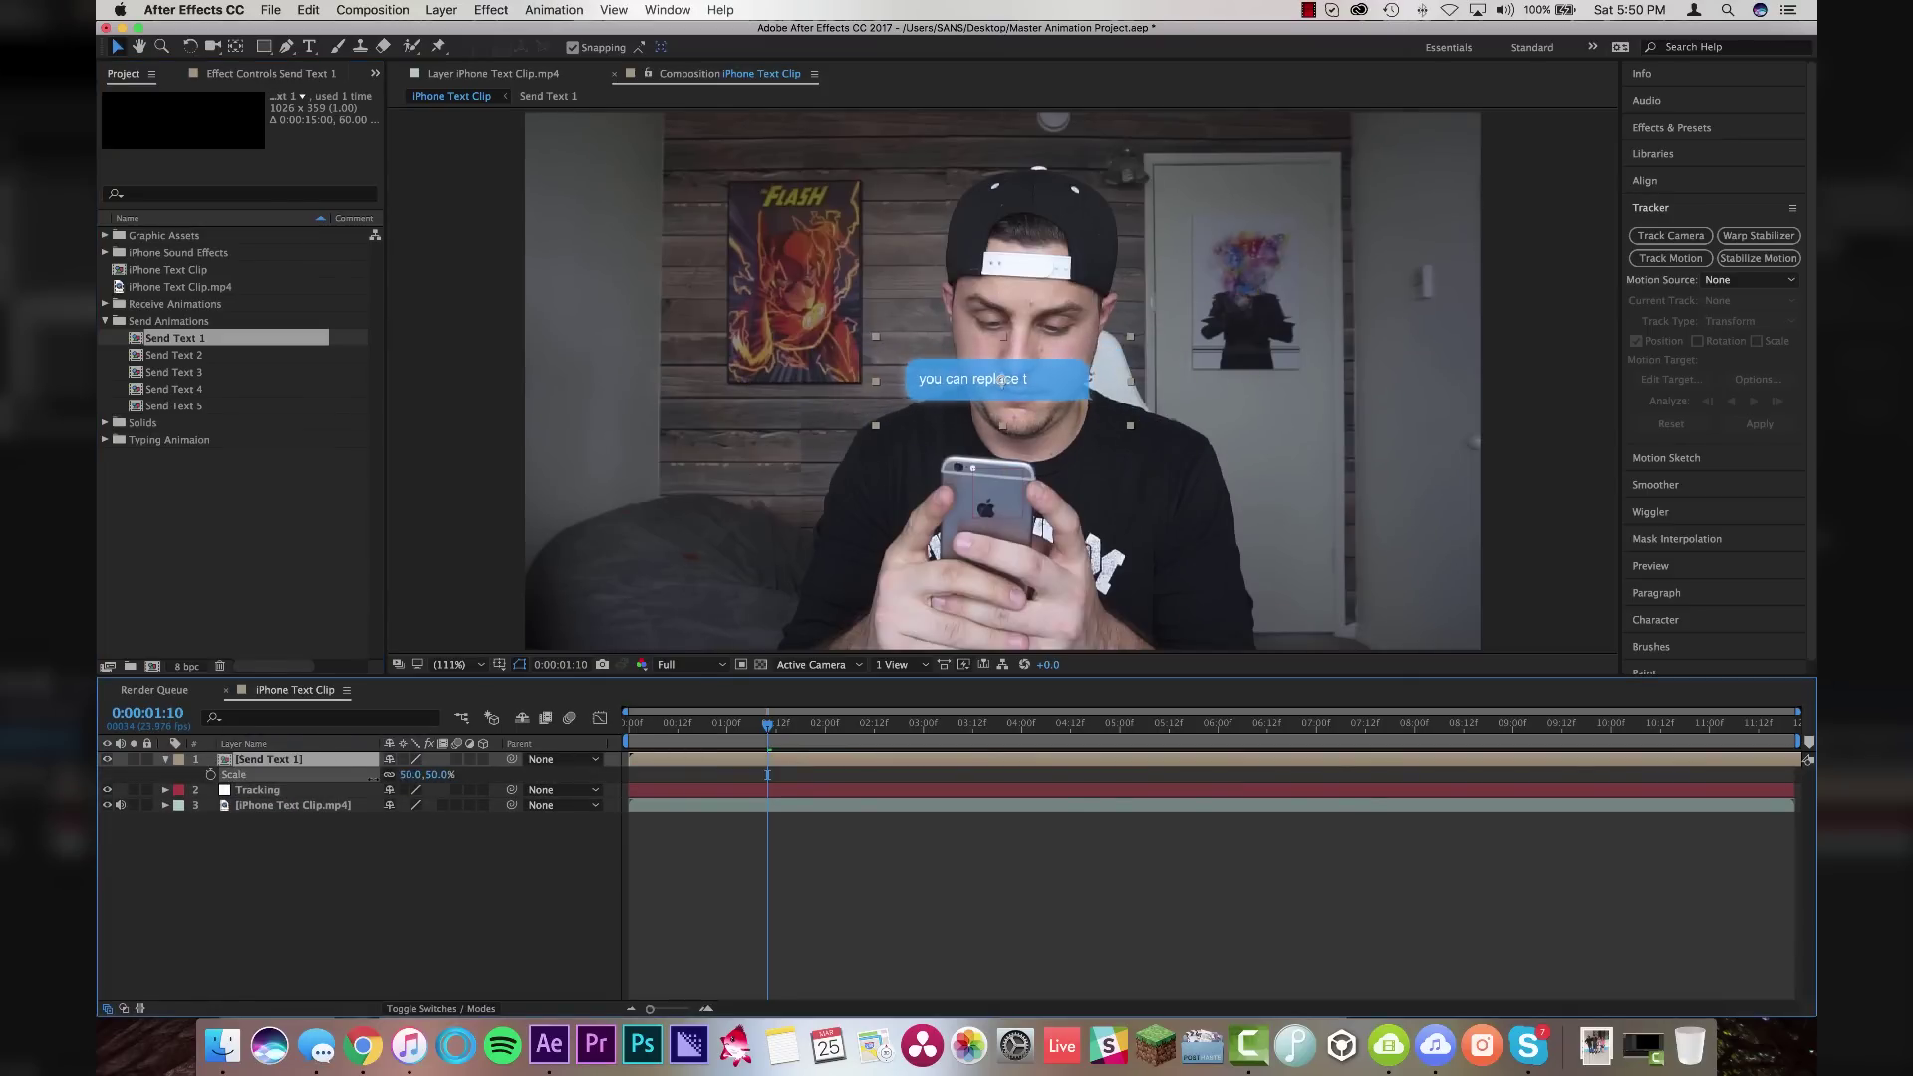
# Position the bubble beside the phone and parent it to the Tracking layer
pyautogui.moveTo(1055, 384); pyautogui.dragTo(893, 457)
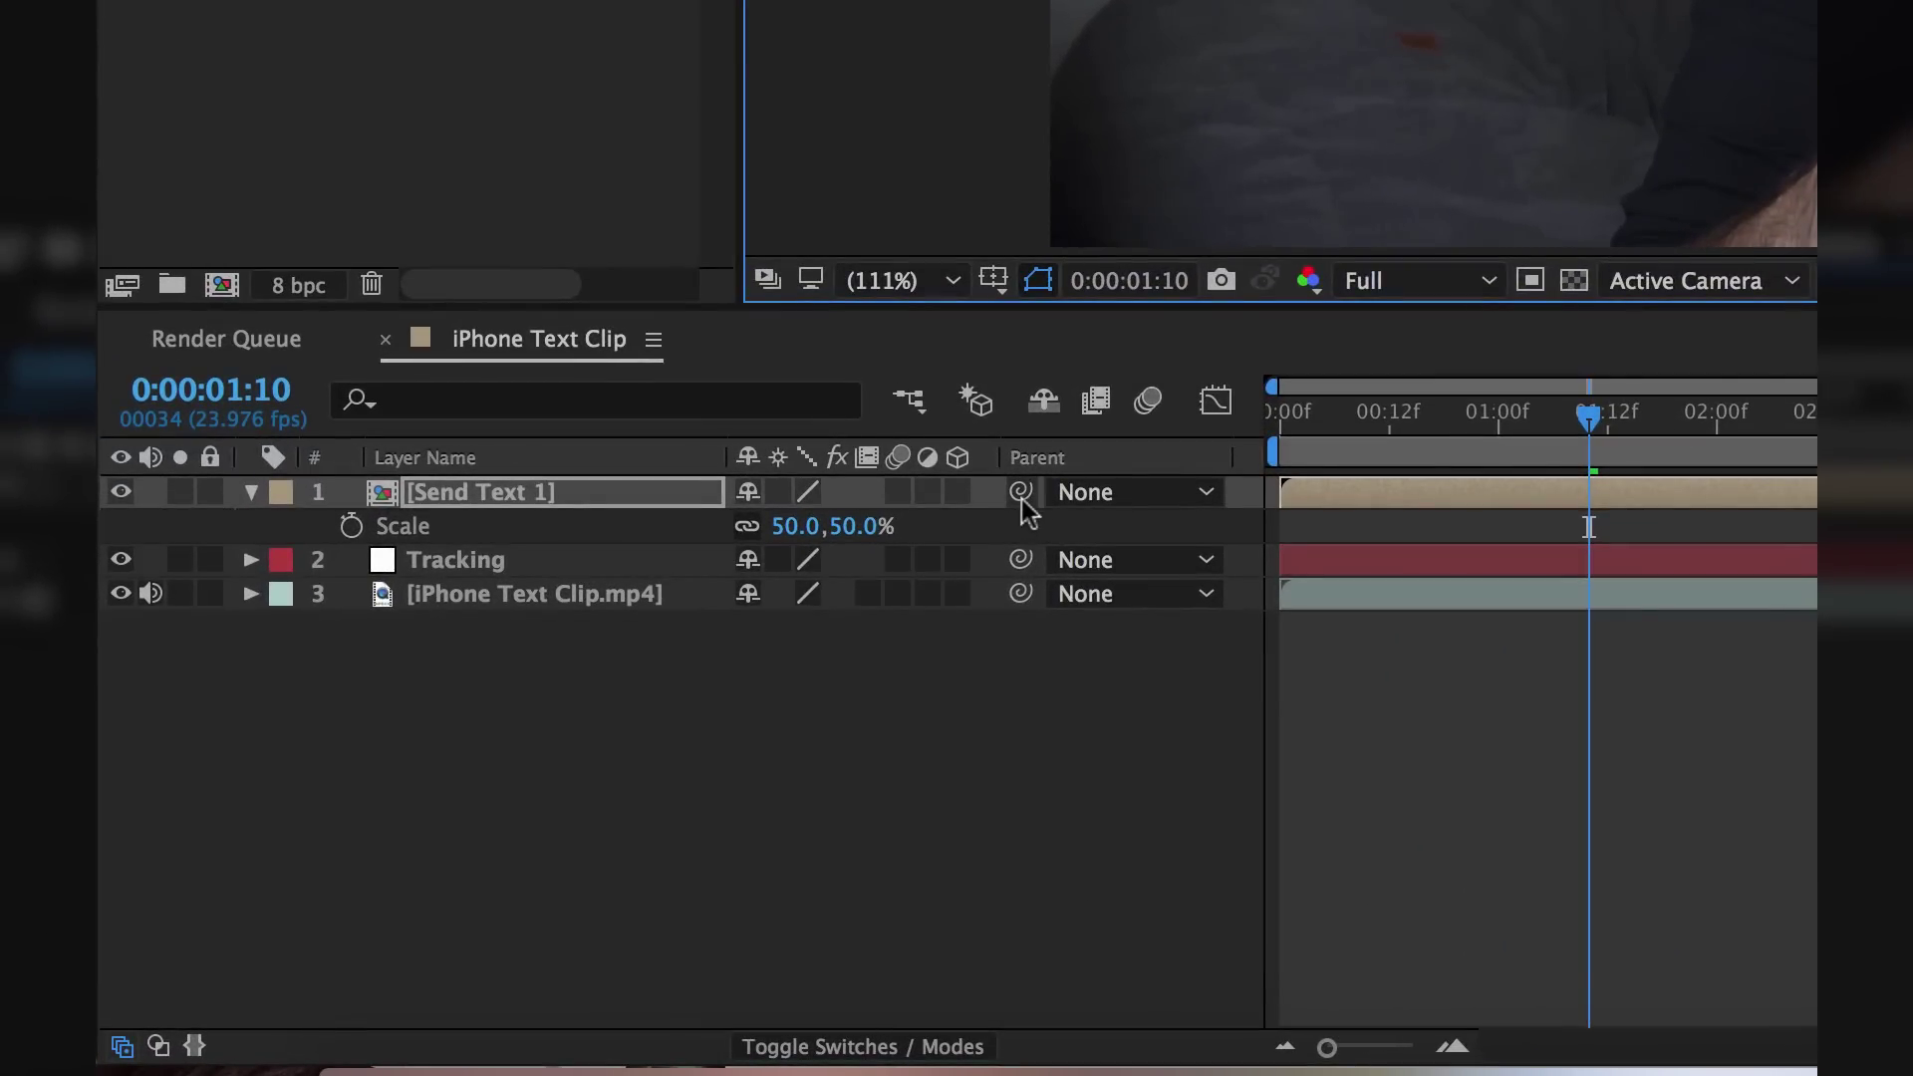
pyautogui.moveTo(1023, 494); pyautogui.dragTo(1015, 492)
pyautogui.moveTo(590, 522); pyautogui.dragTo(535, 559)
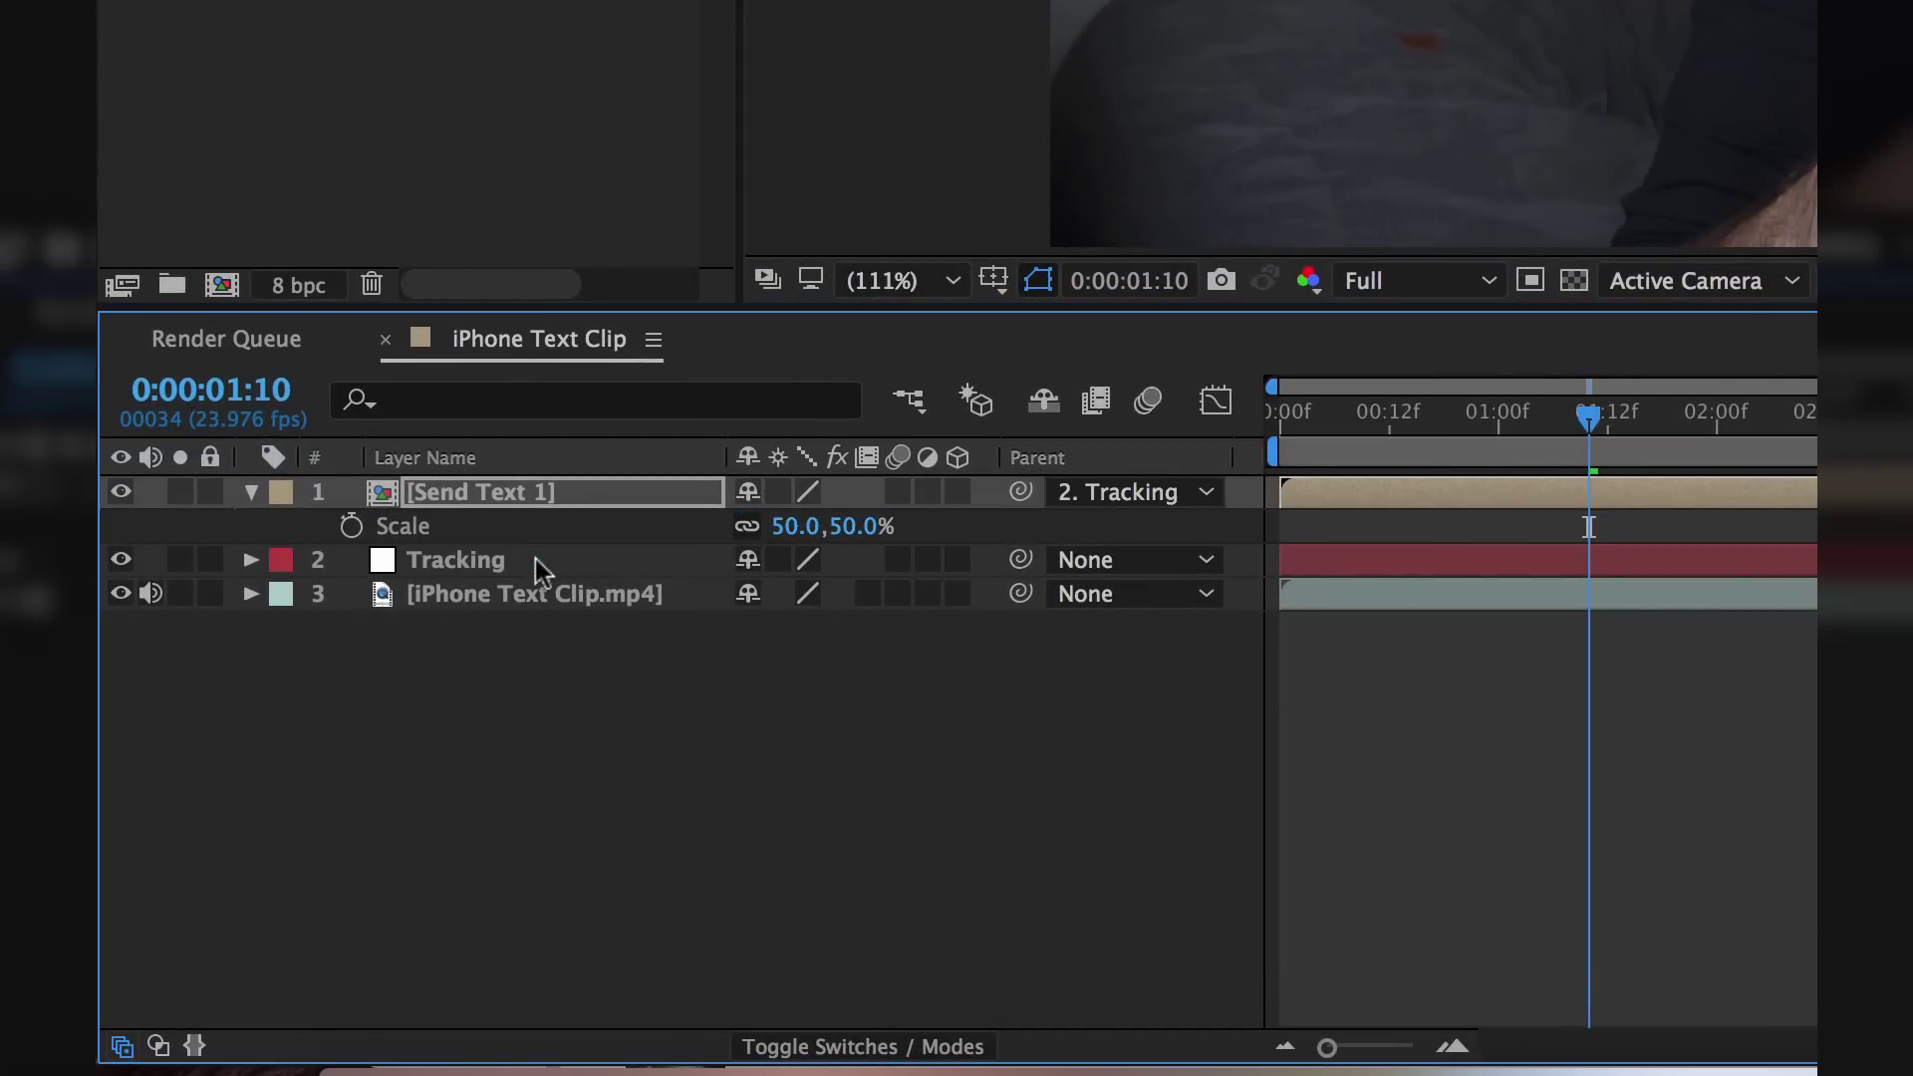
pyautogui.click(1148, 494)
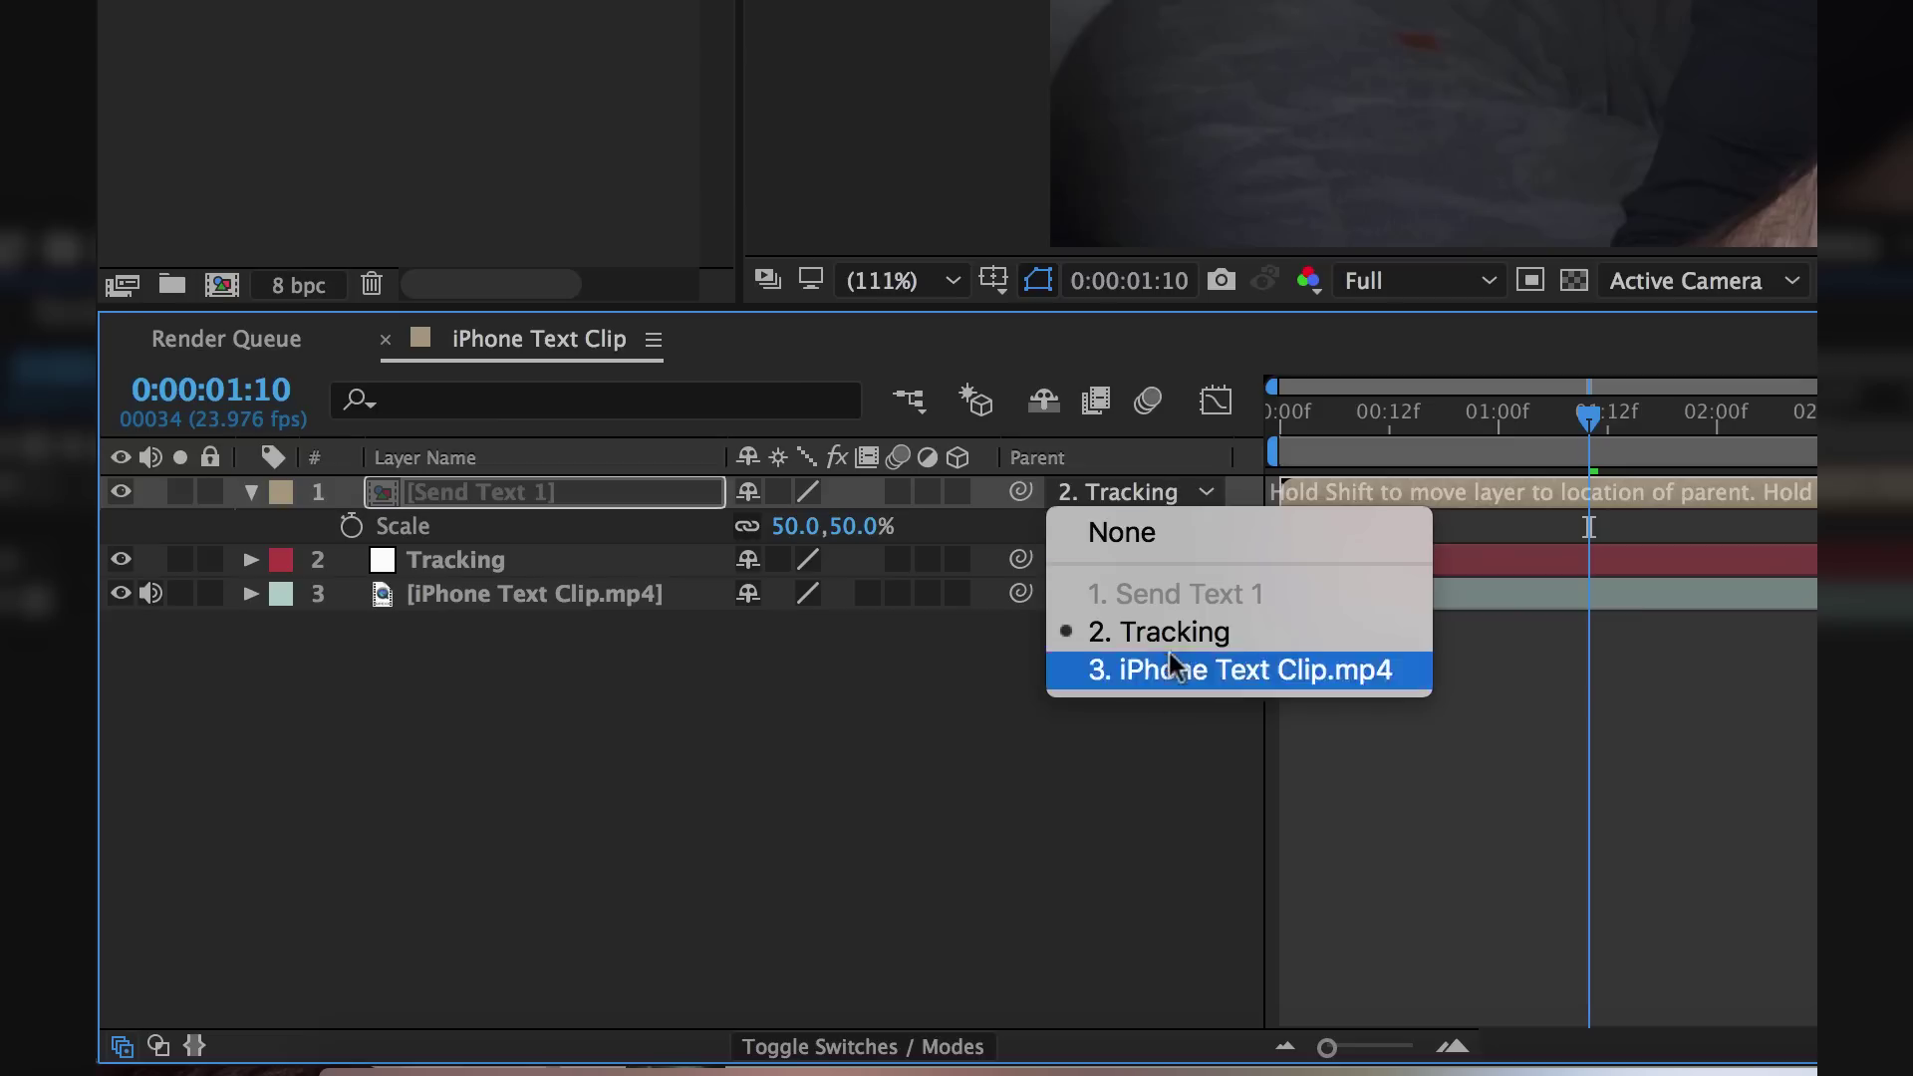
# Move Send Text 1's in-point to 0:00:01:08 and preview the bubble popping in
pyautogui.click(1192, 629)
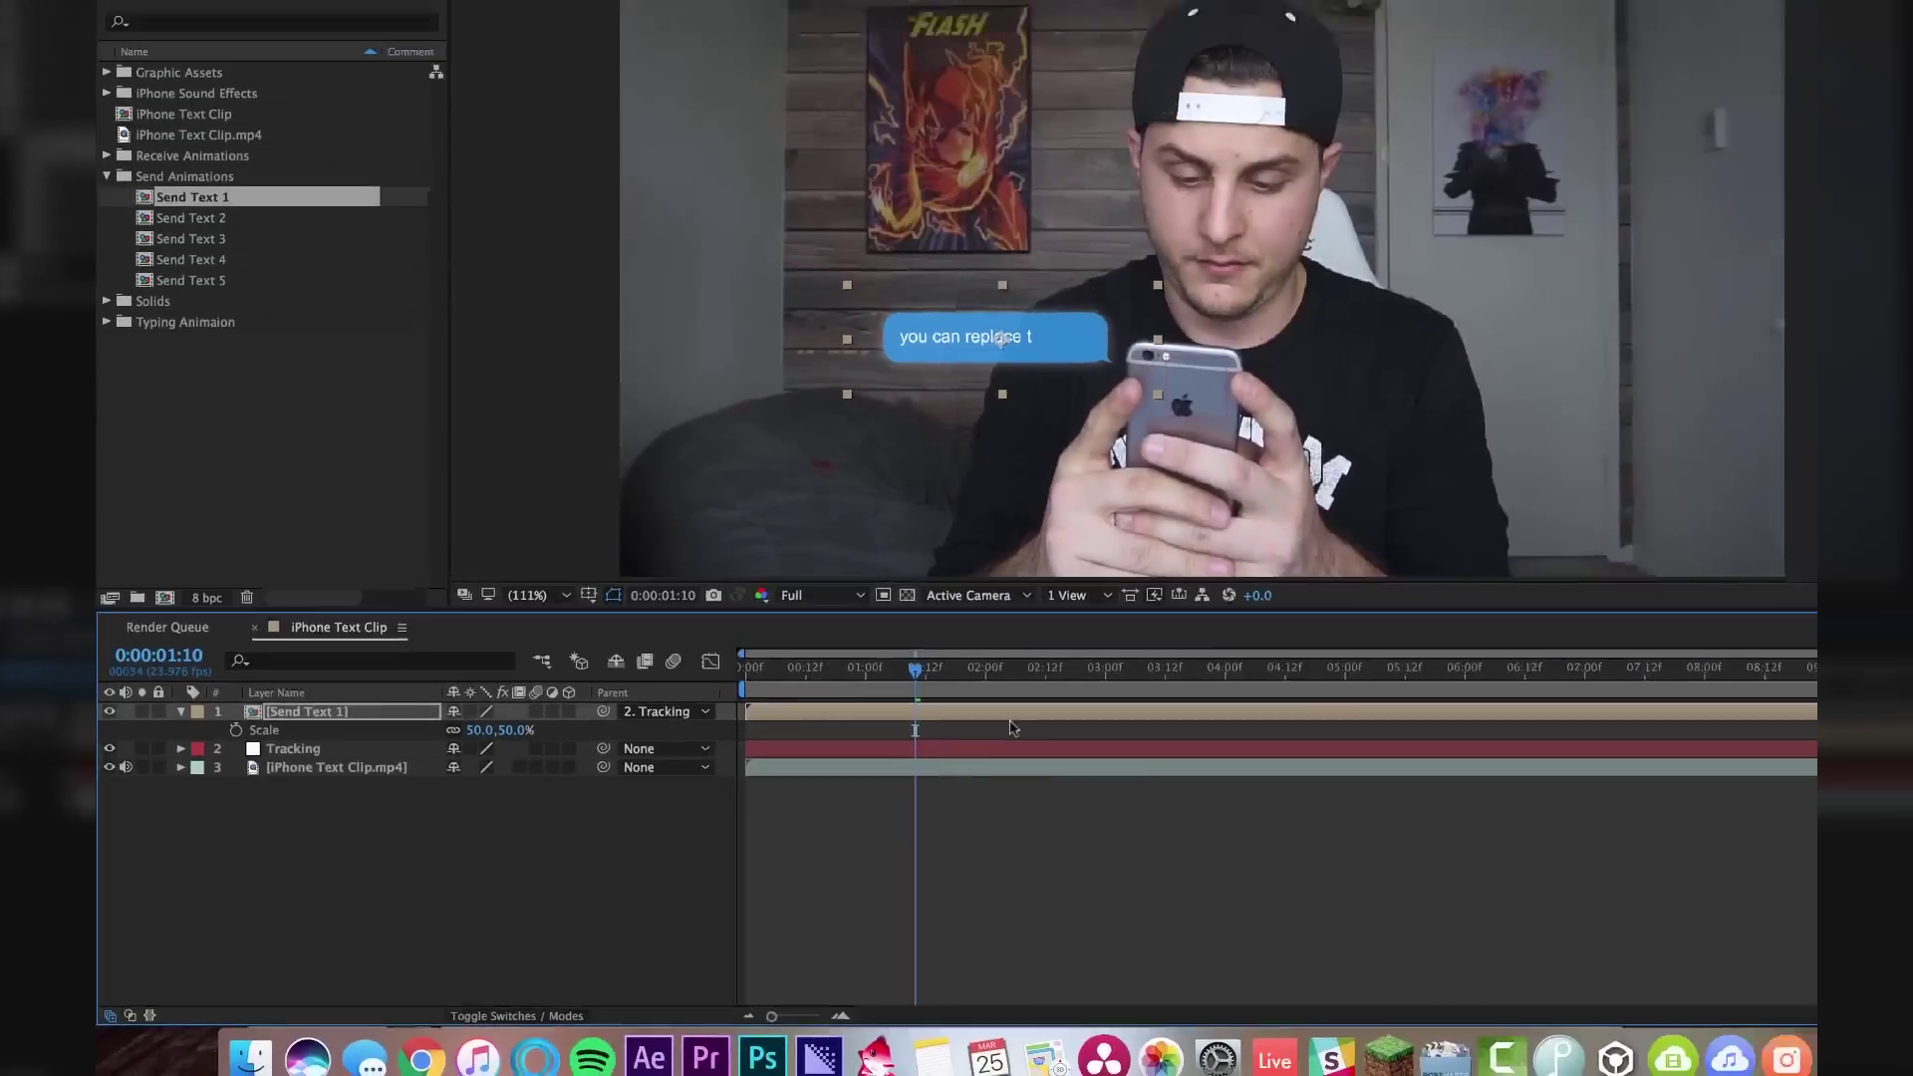
pyautogui.click(1586, 394)
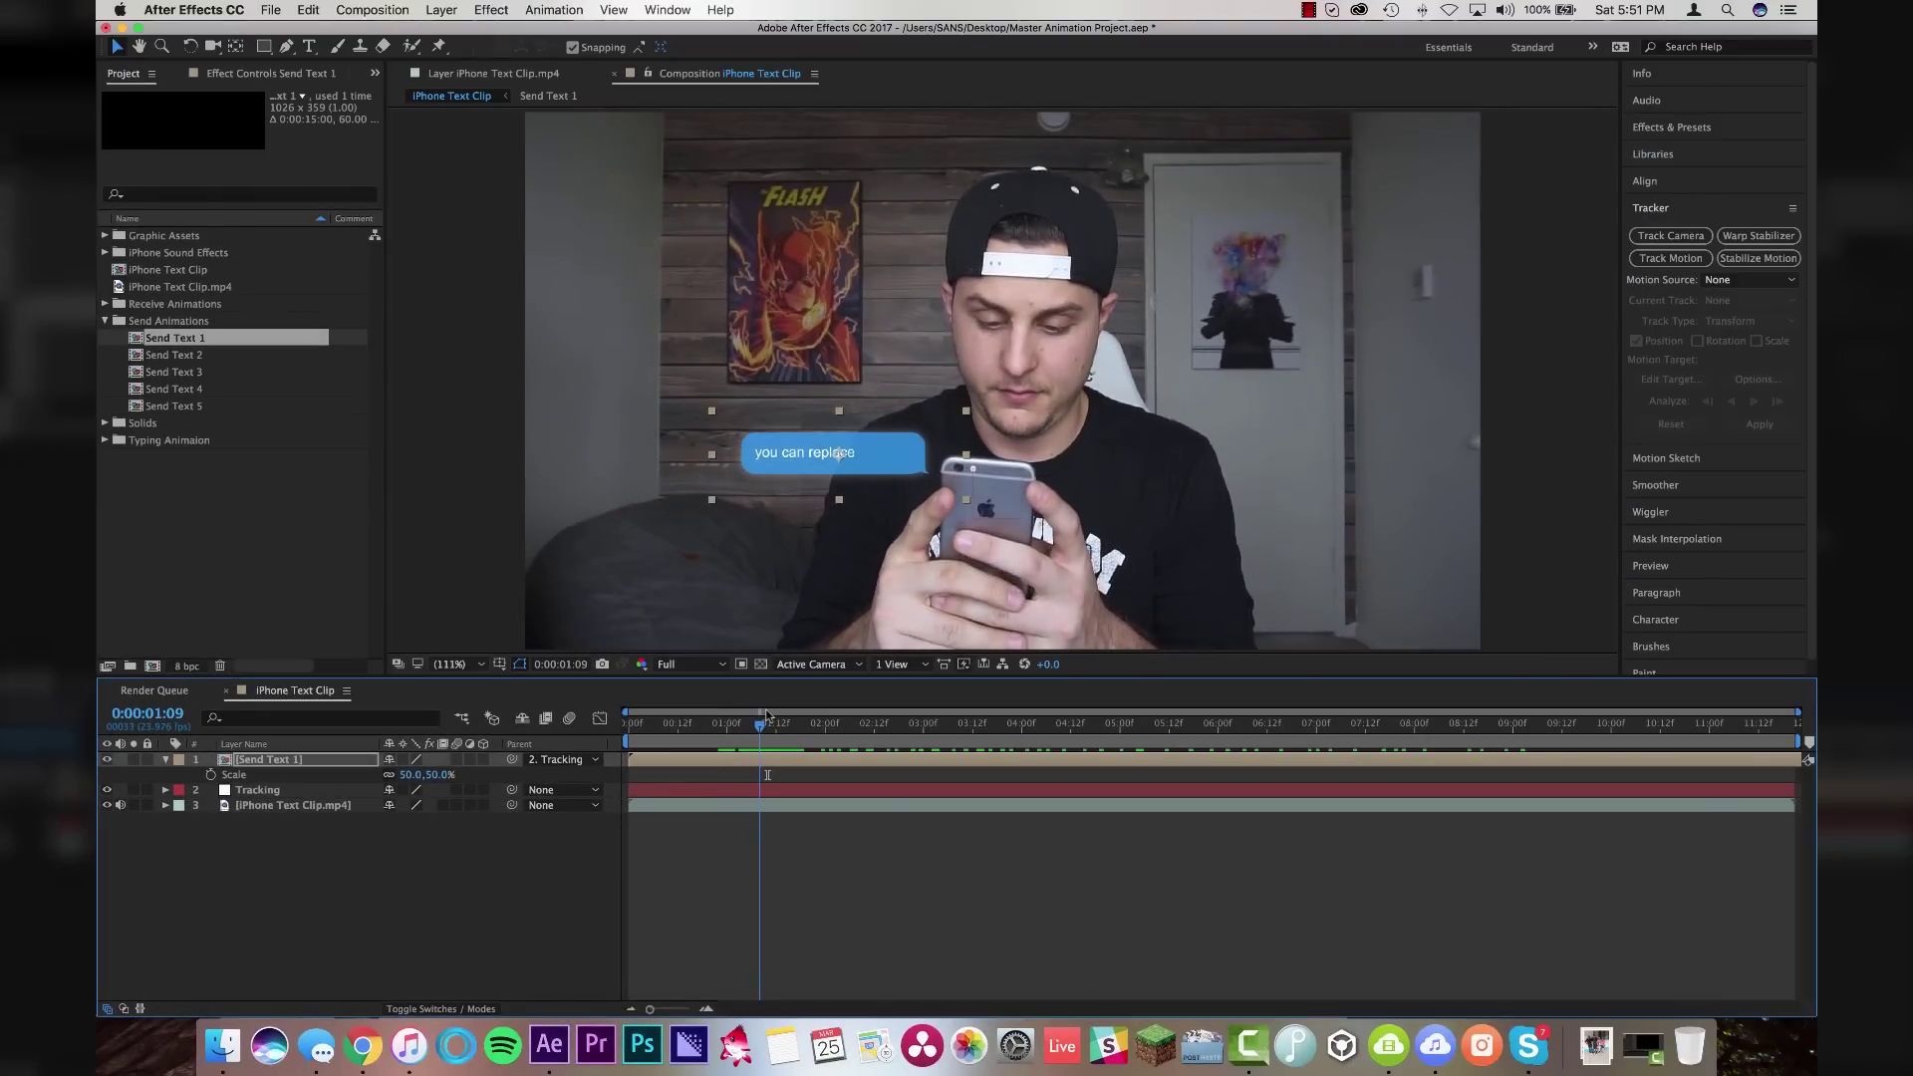
pyautogui.moveTo(766, 713); pyautogui.dragTo(784, 764)
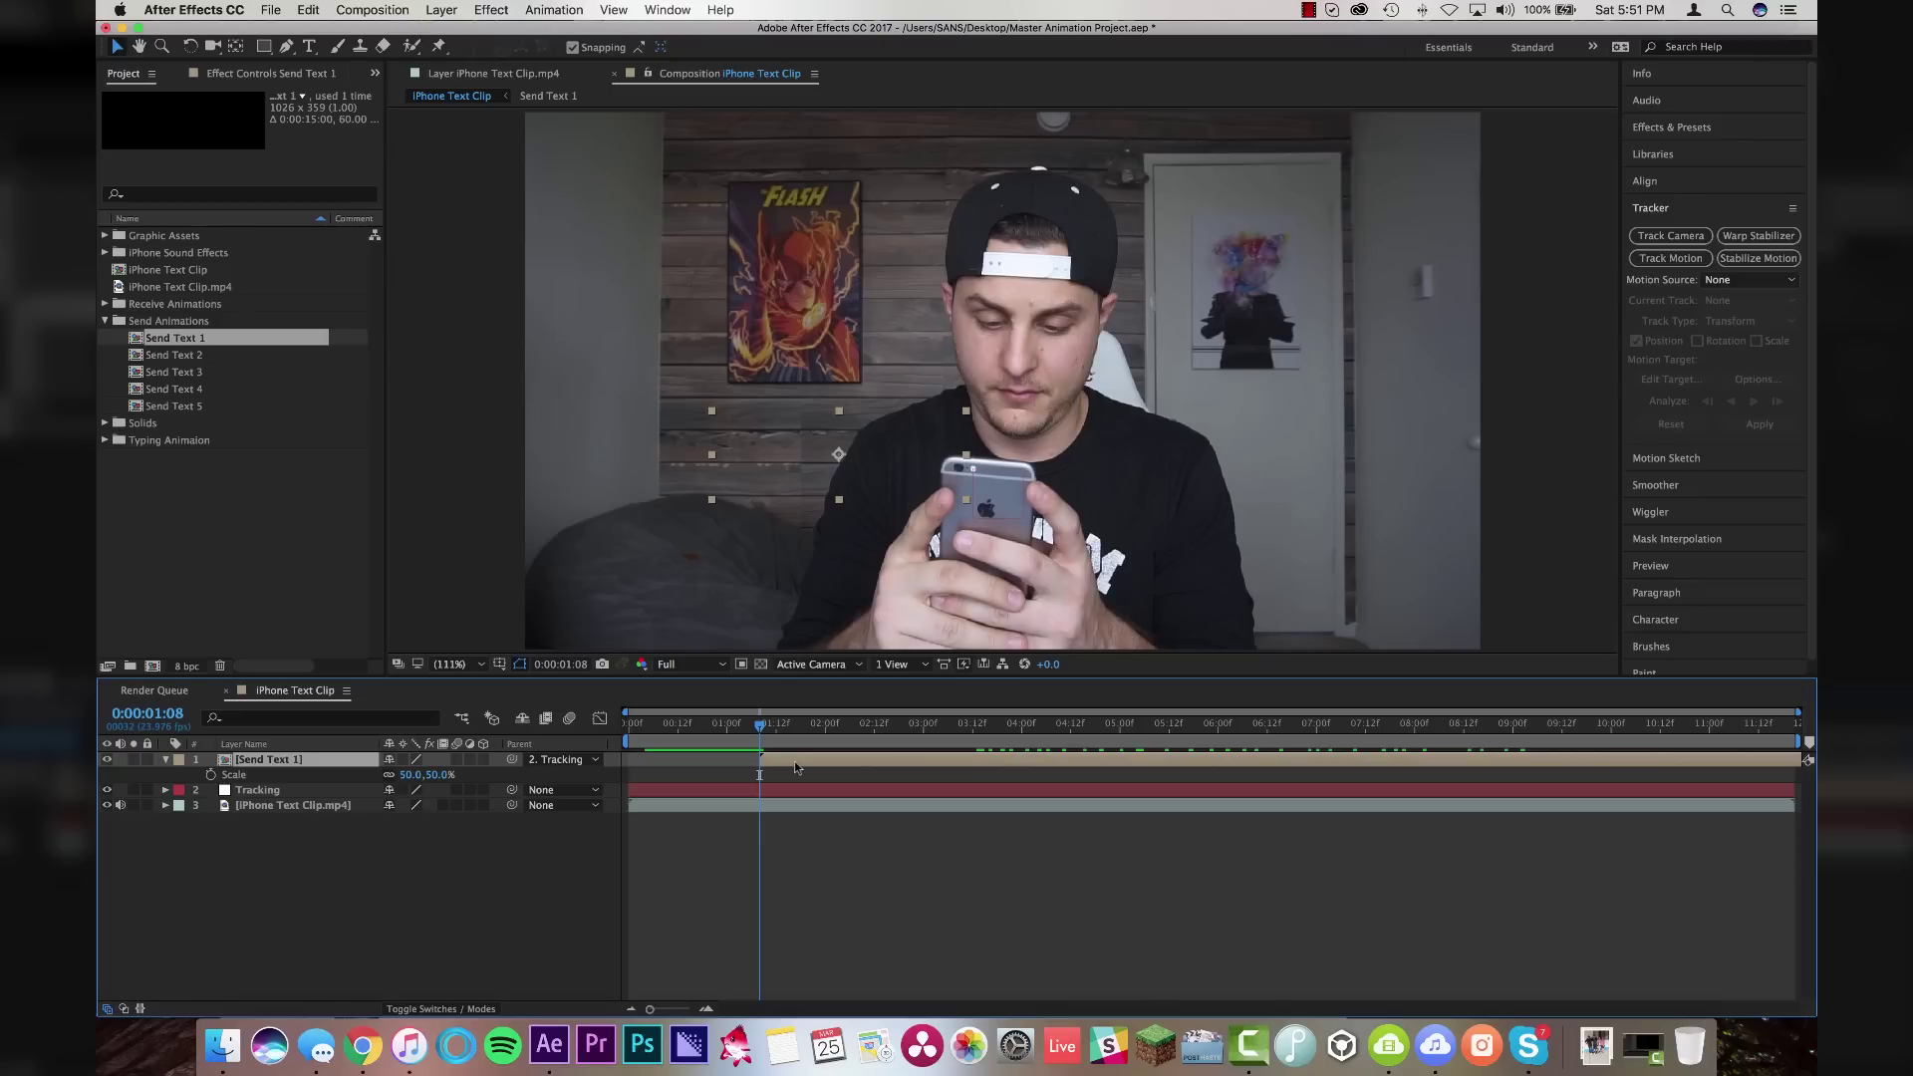
pyautogui.press('space')
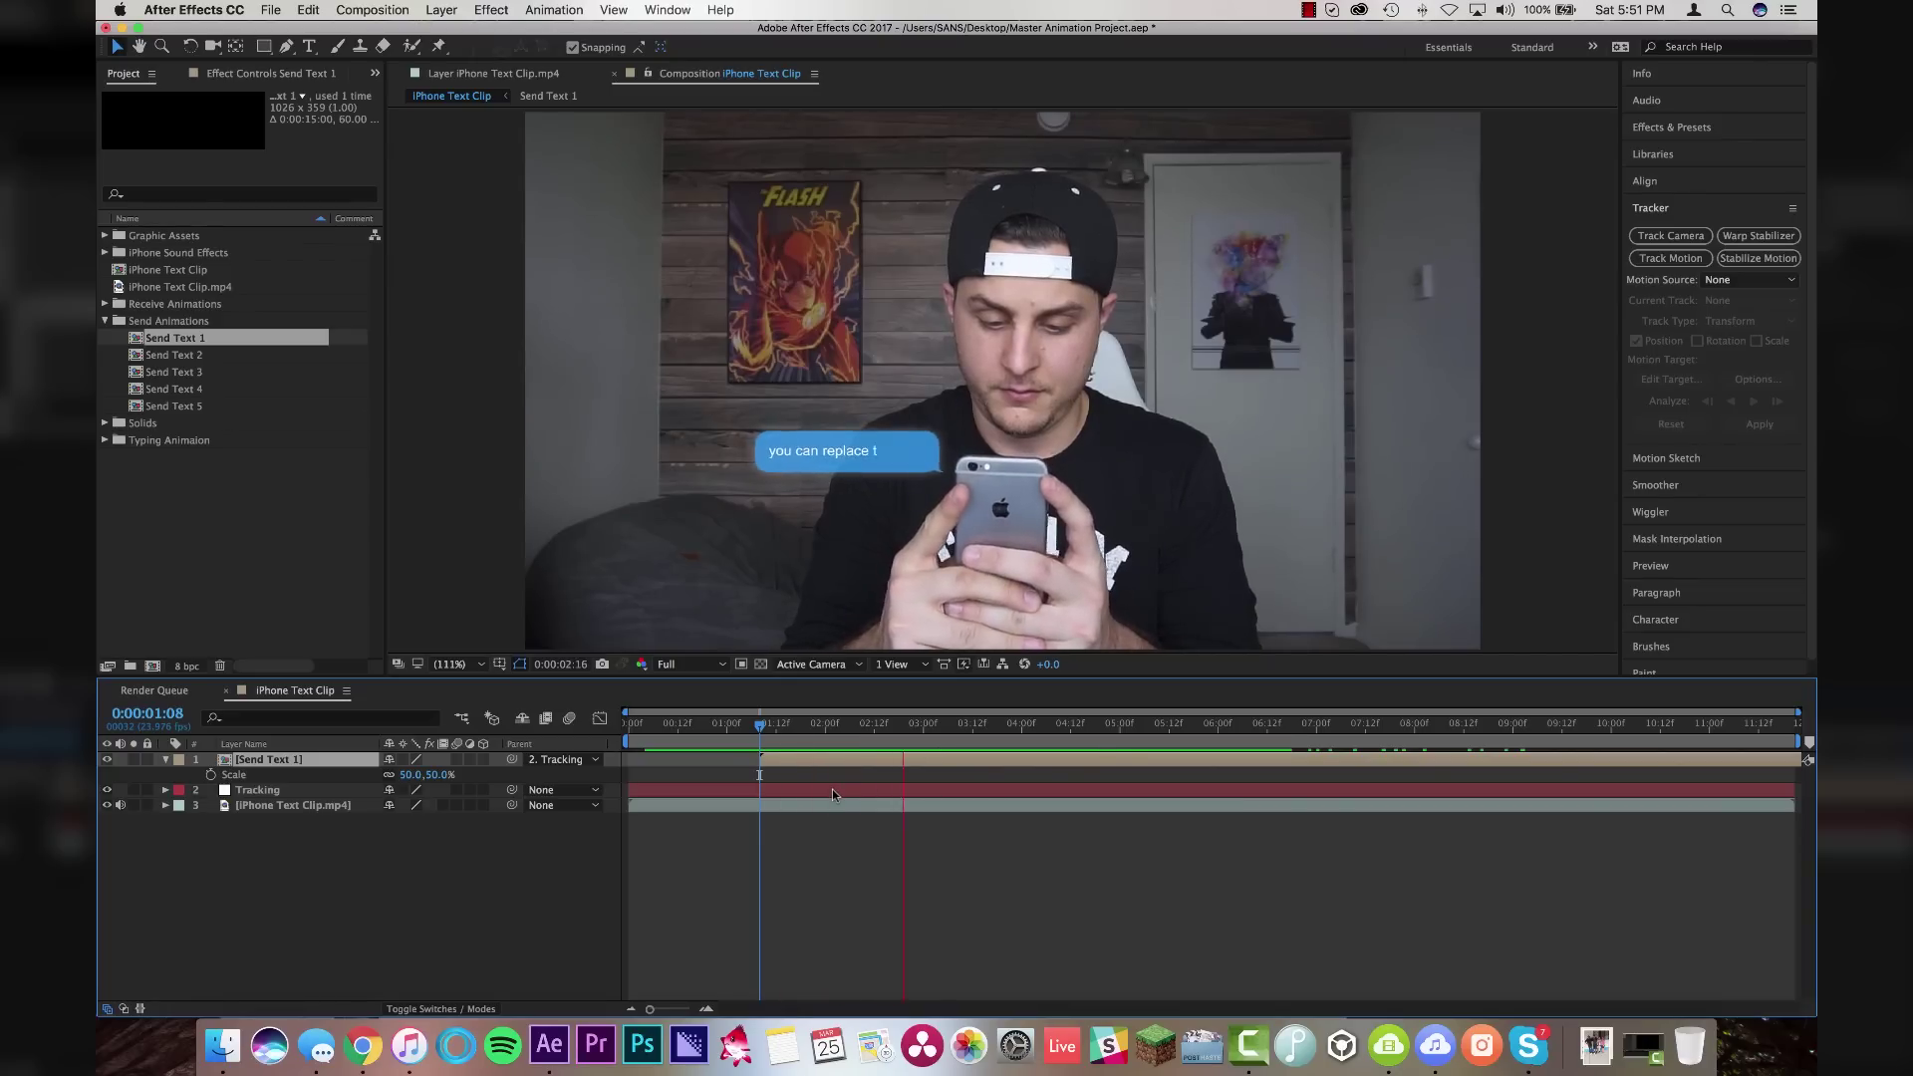
pyautogui.press('space')
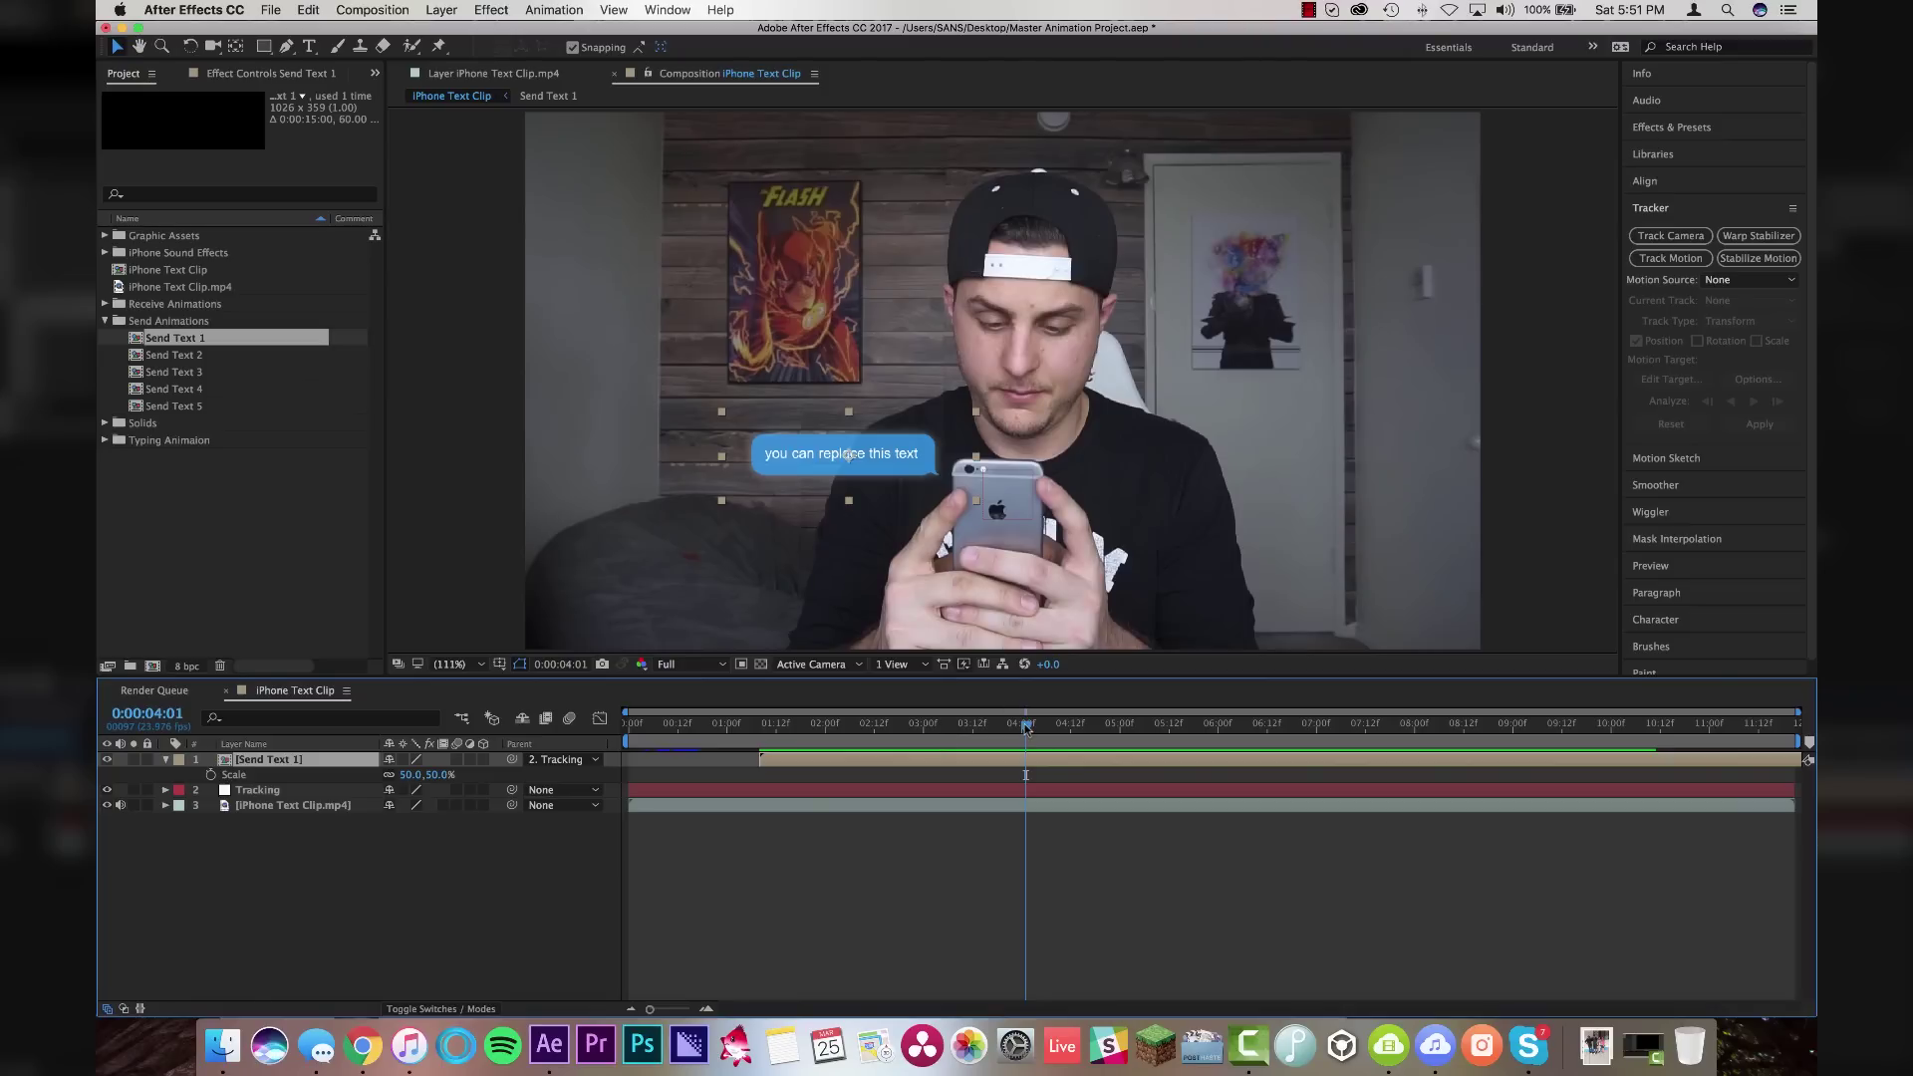
pyautogui.moveTo(1010, 726); pyautogui.dragTo(967, 738)
pyautogui.press('space')
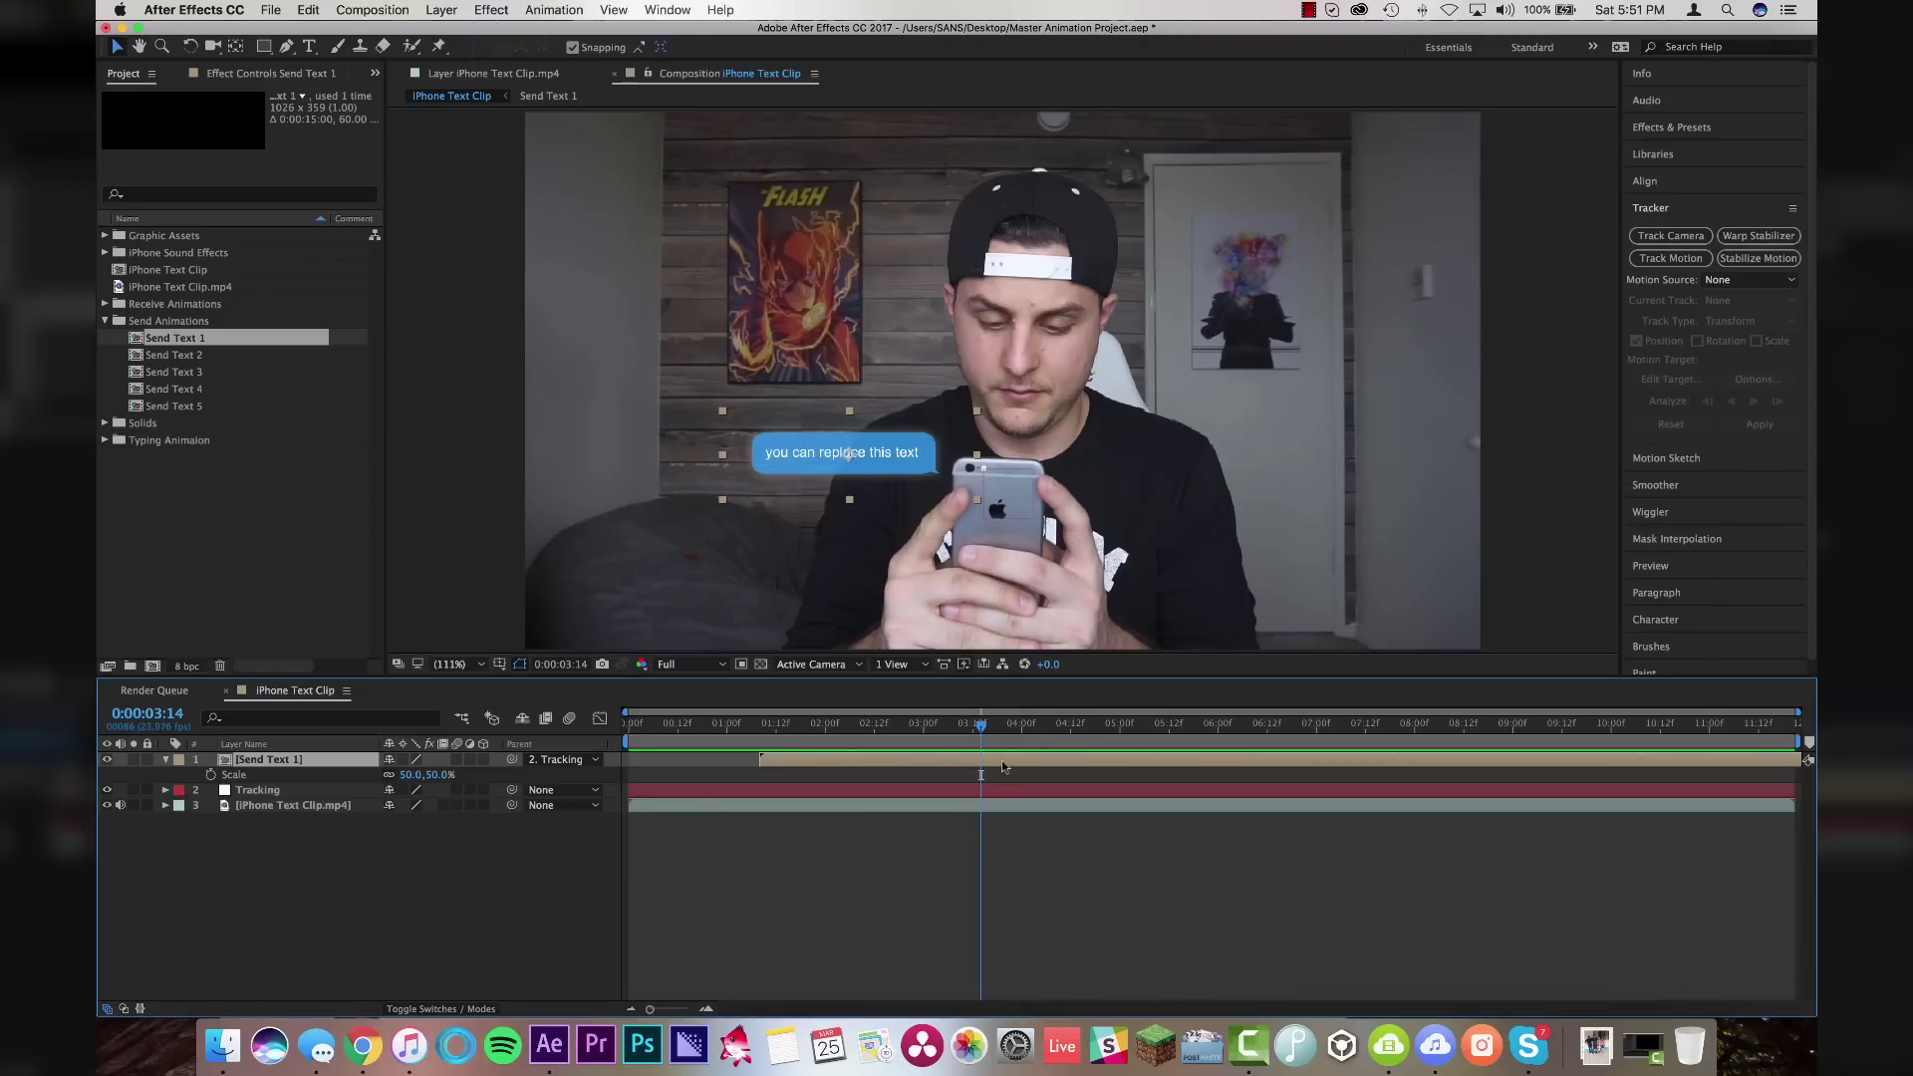
# In the Send Text 1 precomp, move the typing-on Start keyframe to 0:00:02:11
pyautogui.doubleClick(947, 758)
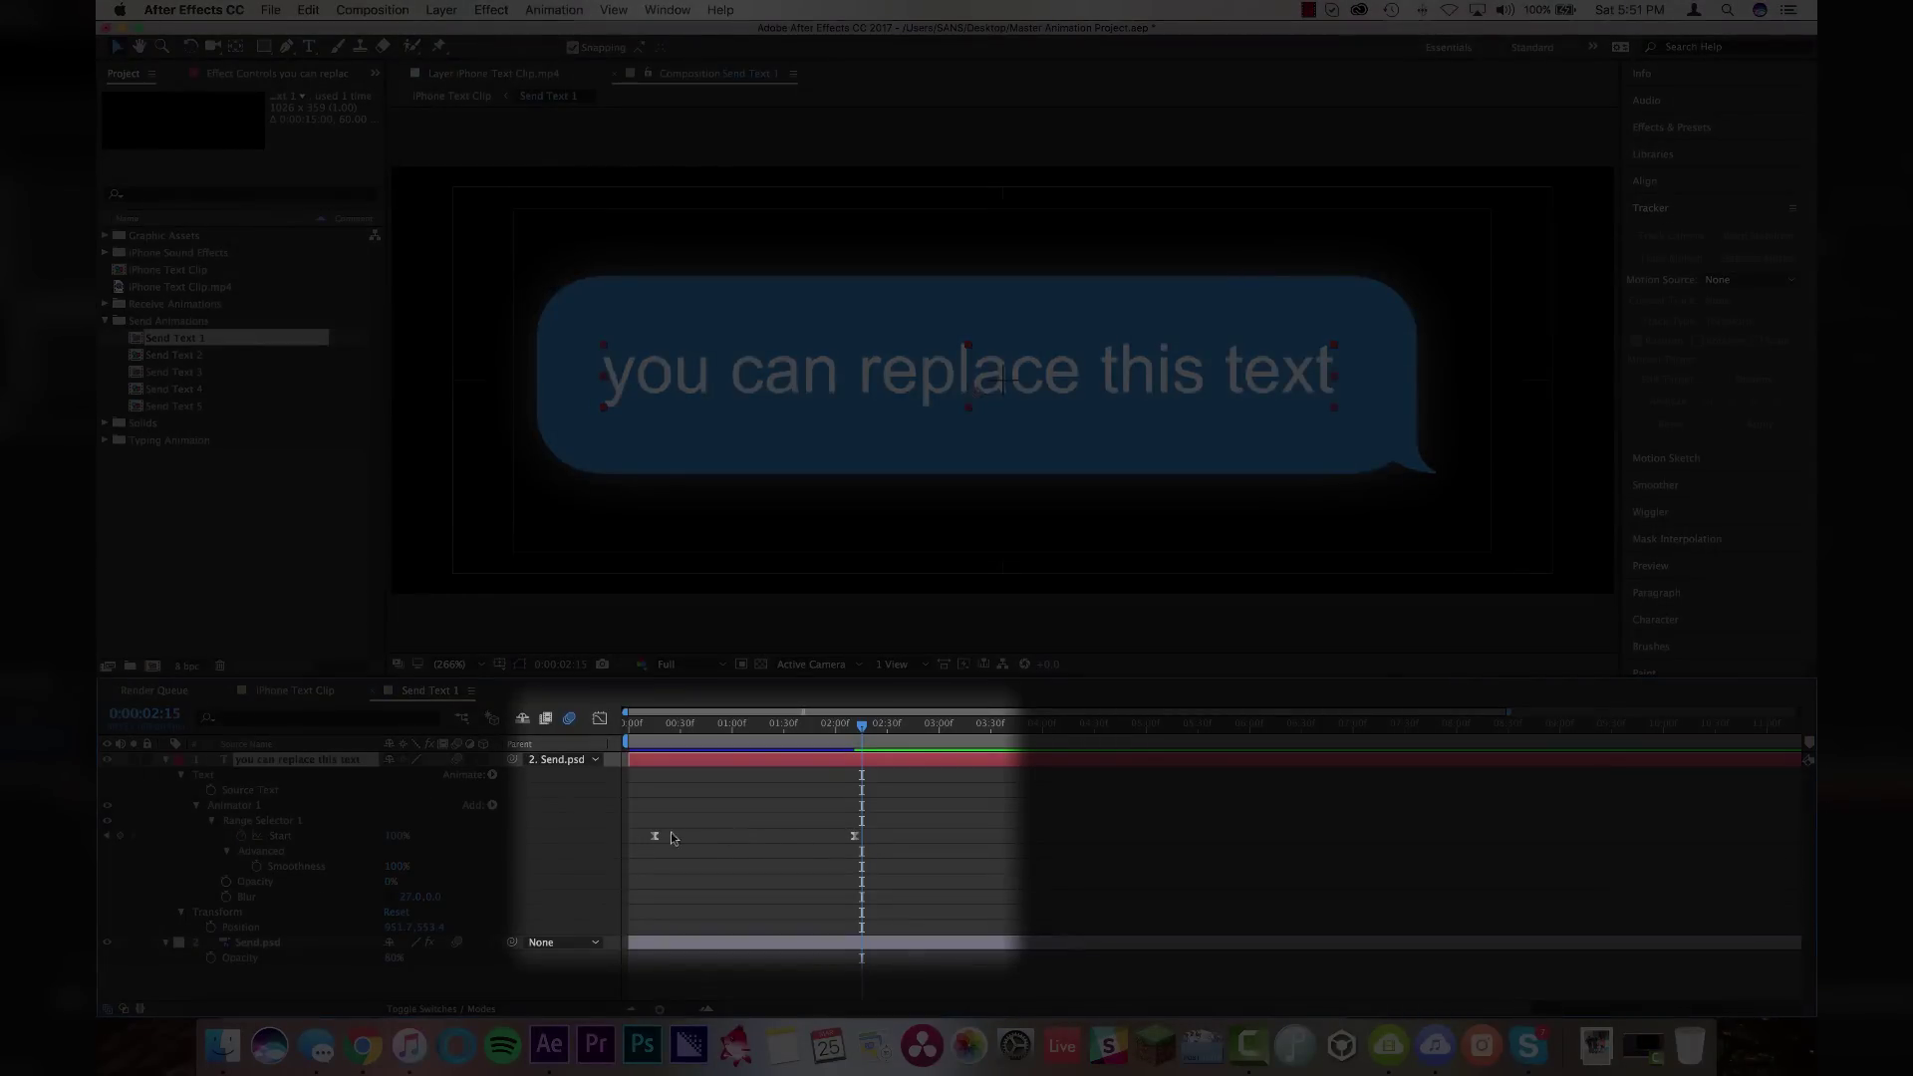
pyautogui.press('u')
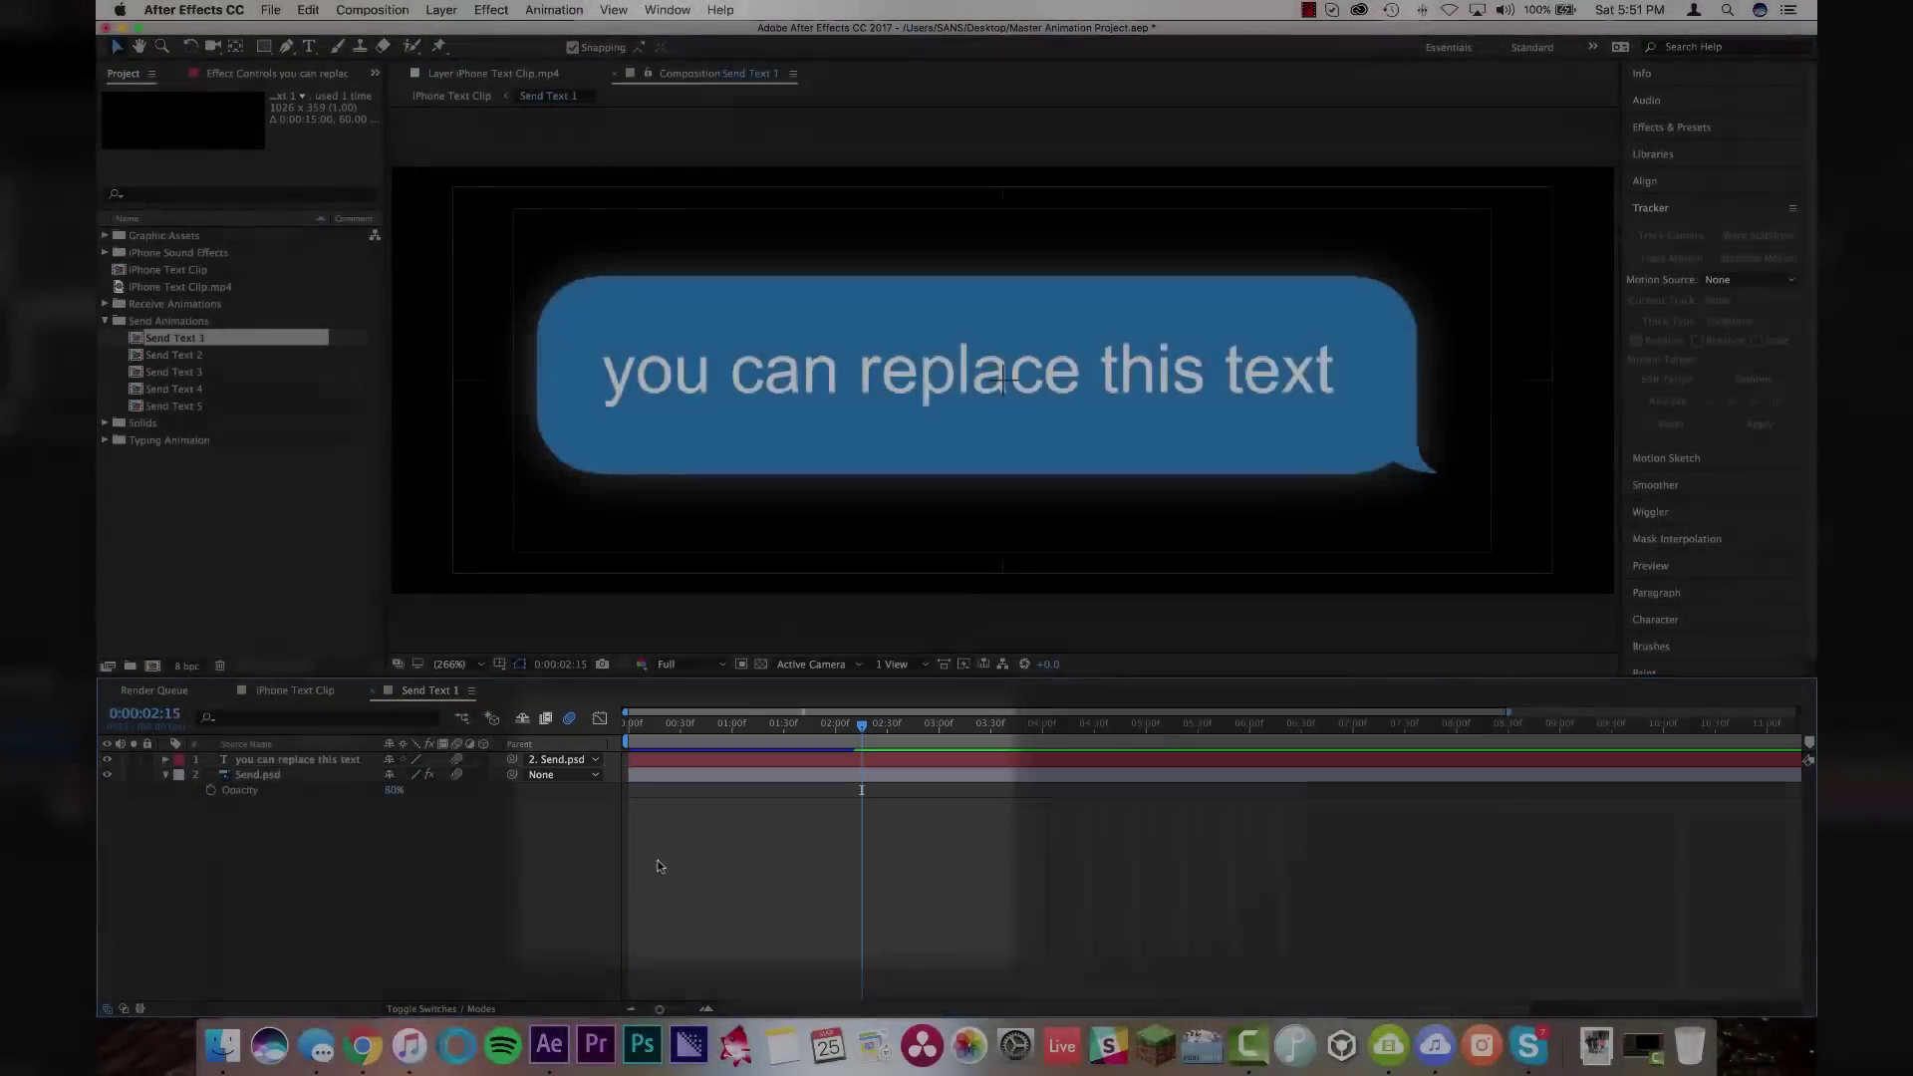
pyautogui.click(296, 762)
pyautogui.press('u')
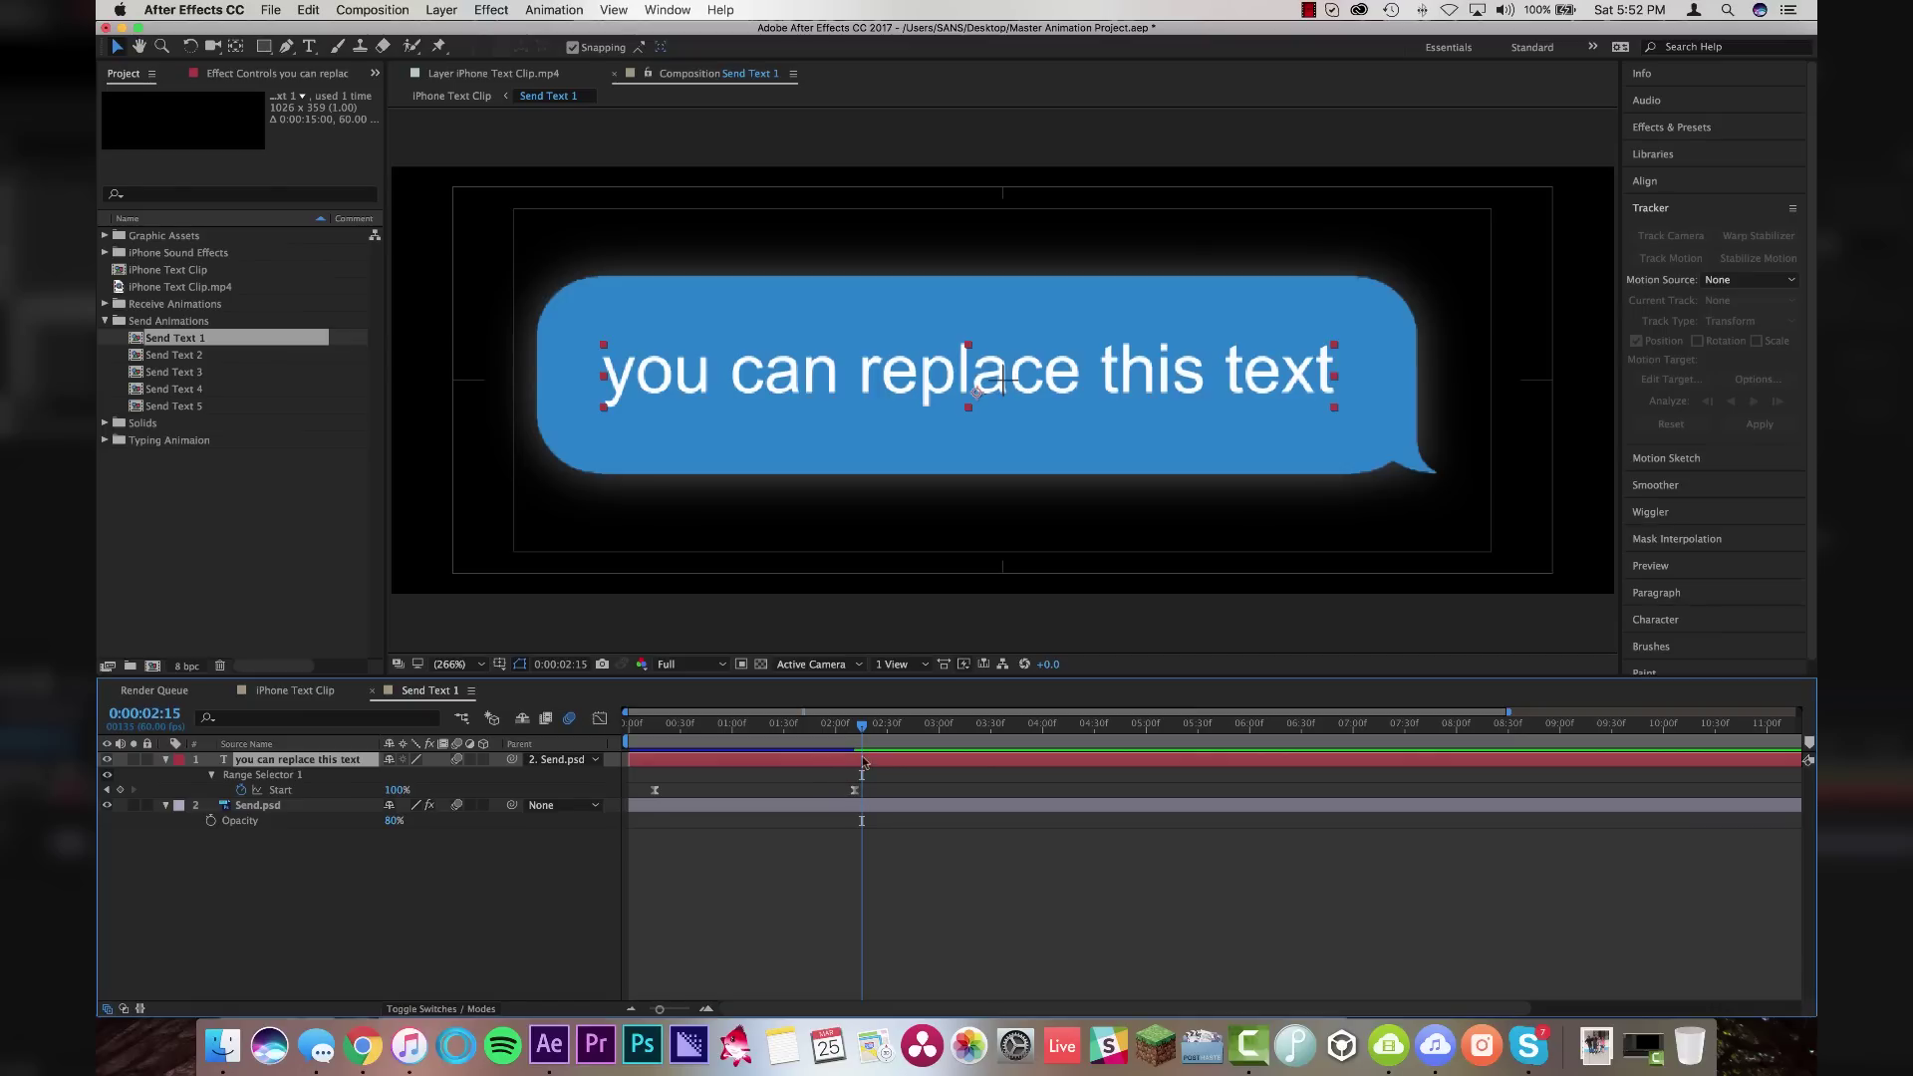
pyautogui.moveTo(855, 796); pyautogui.dragTo(820, 795)
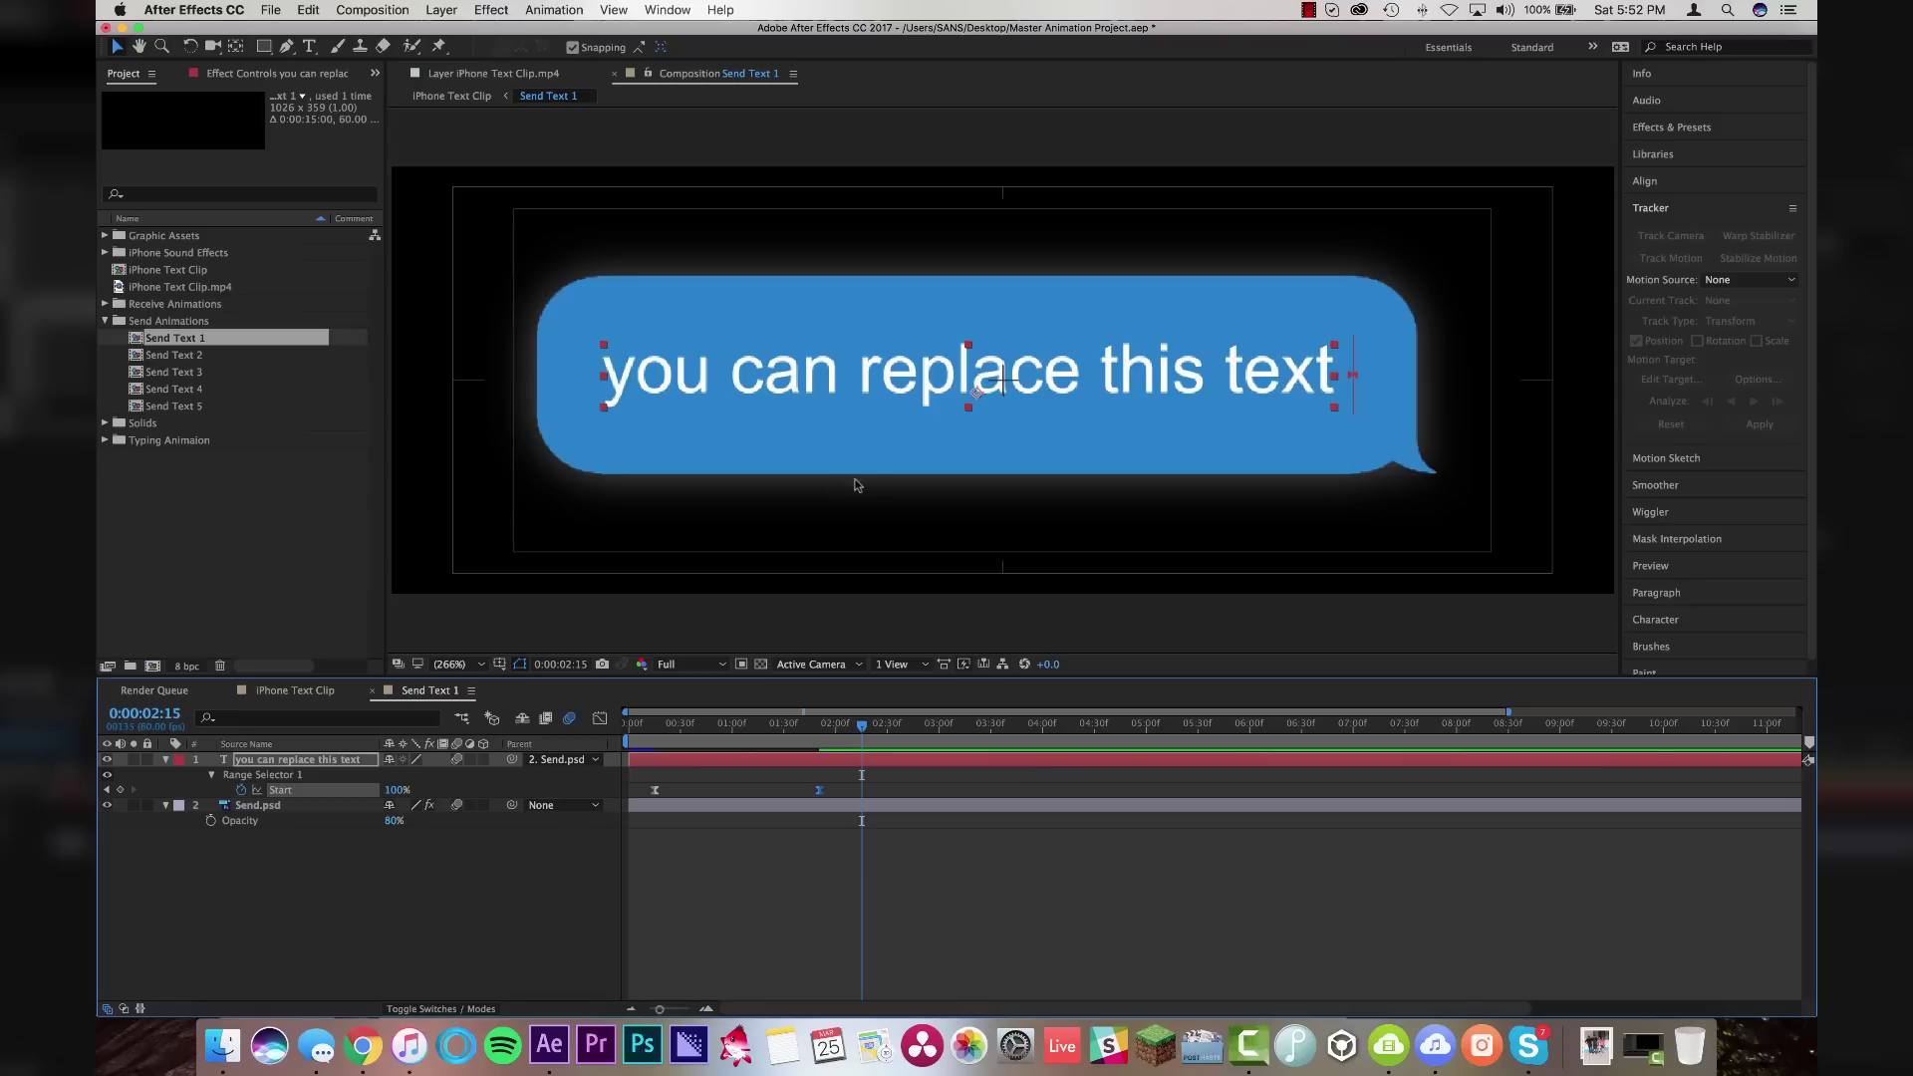
# Replace the bubble text with 'hey, i'm shooting a video'
pyautogui.click(309, 47)
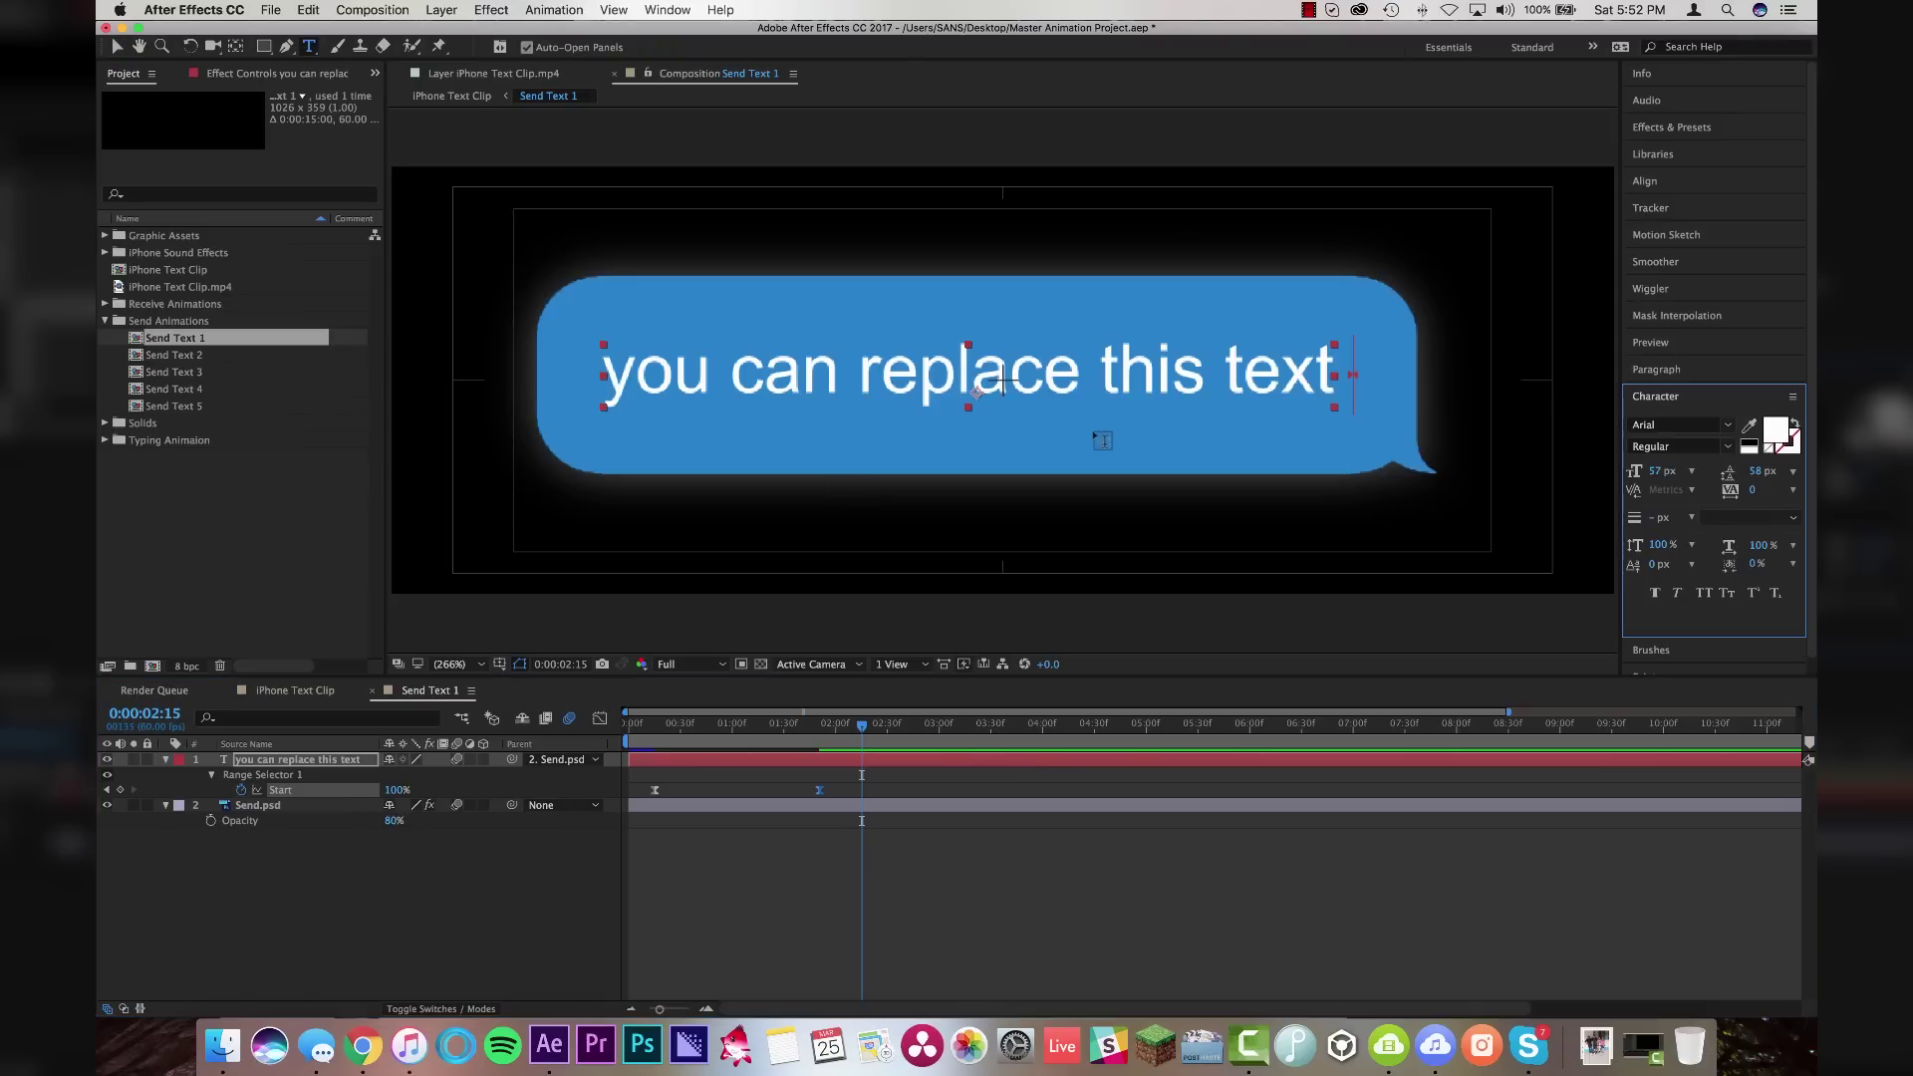
pyautogui.click(1009, 381)
pyautogui.press('super+a')
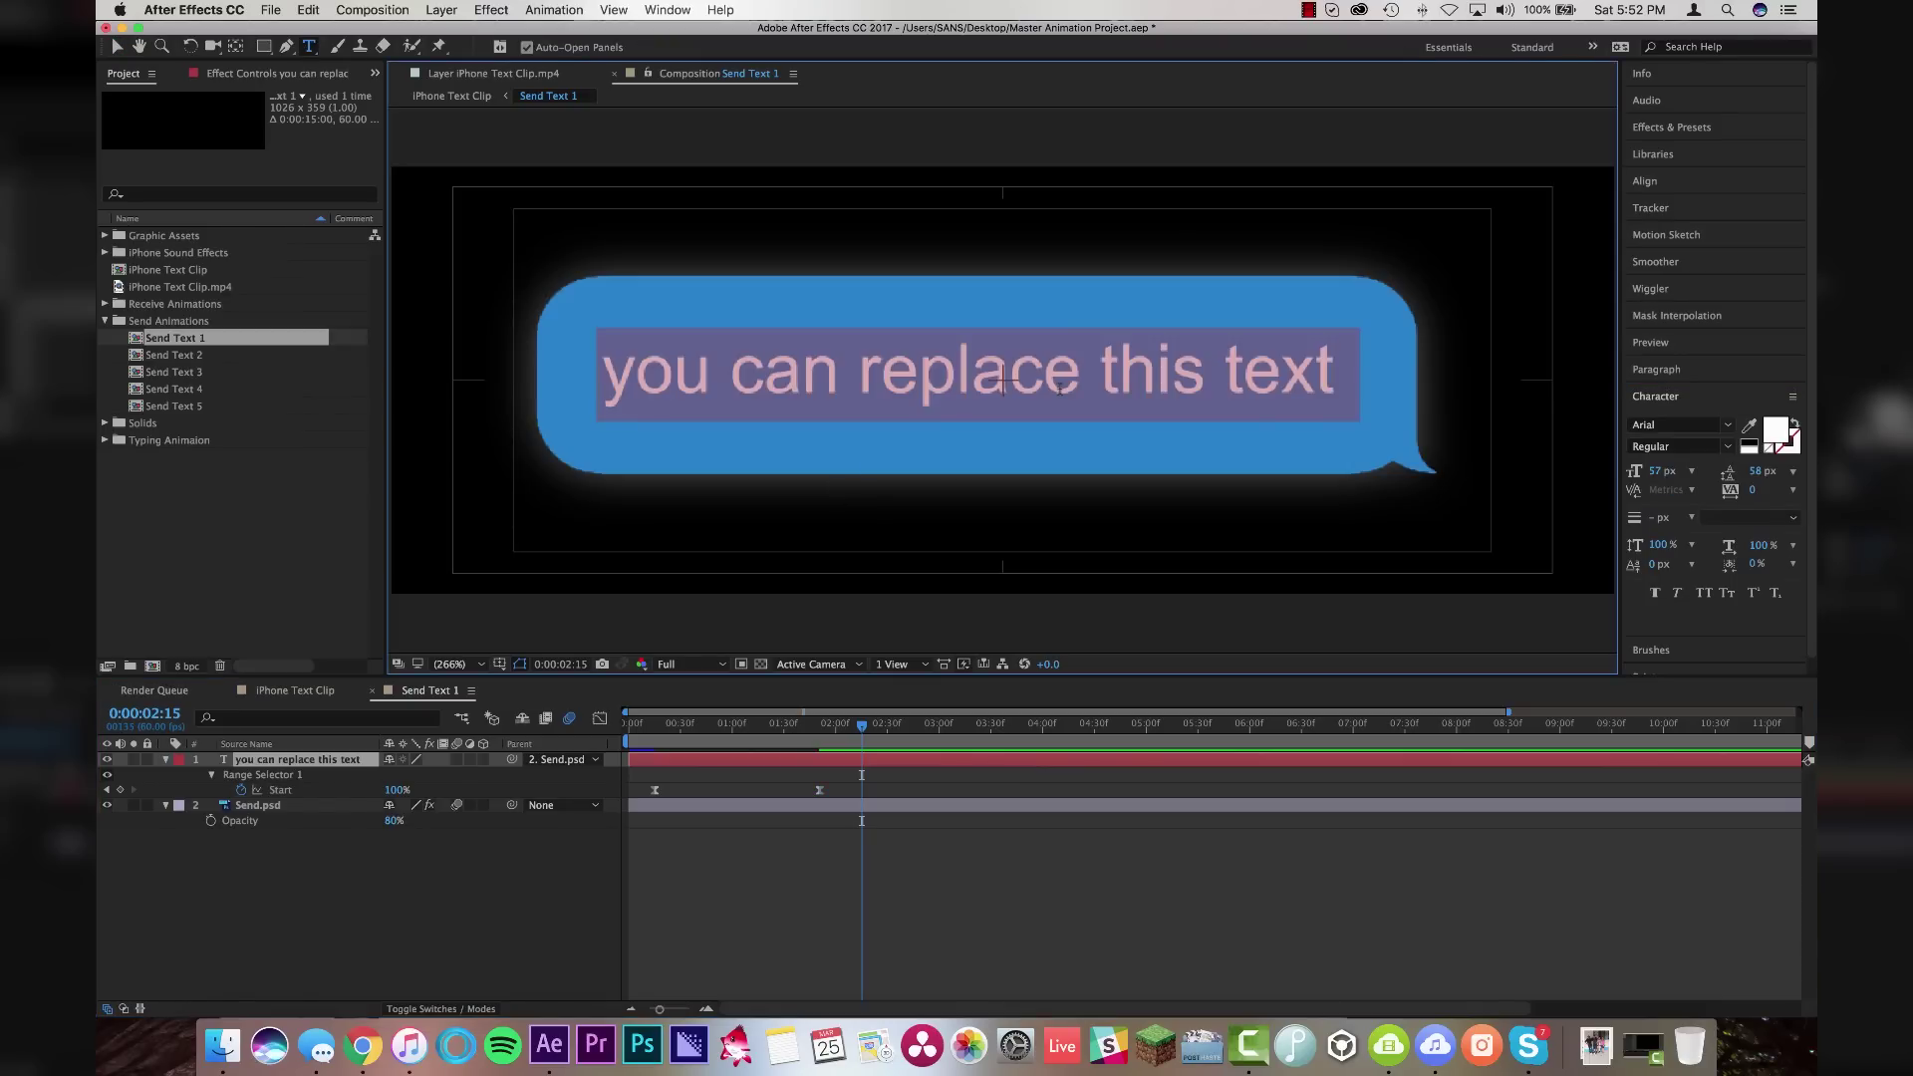
pyautogui.write('hey,')
pyautogui.write(" i'm shooting")
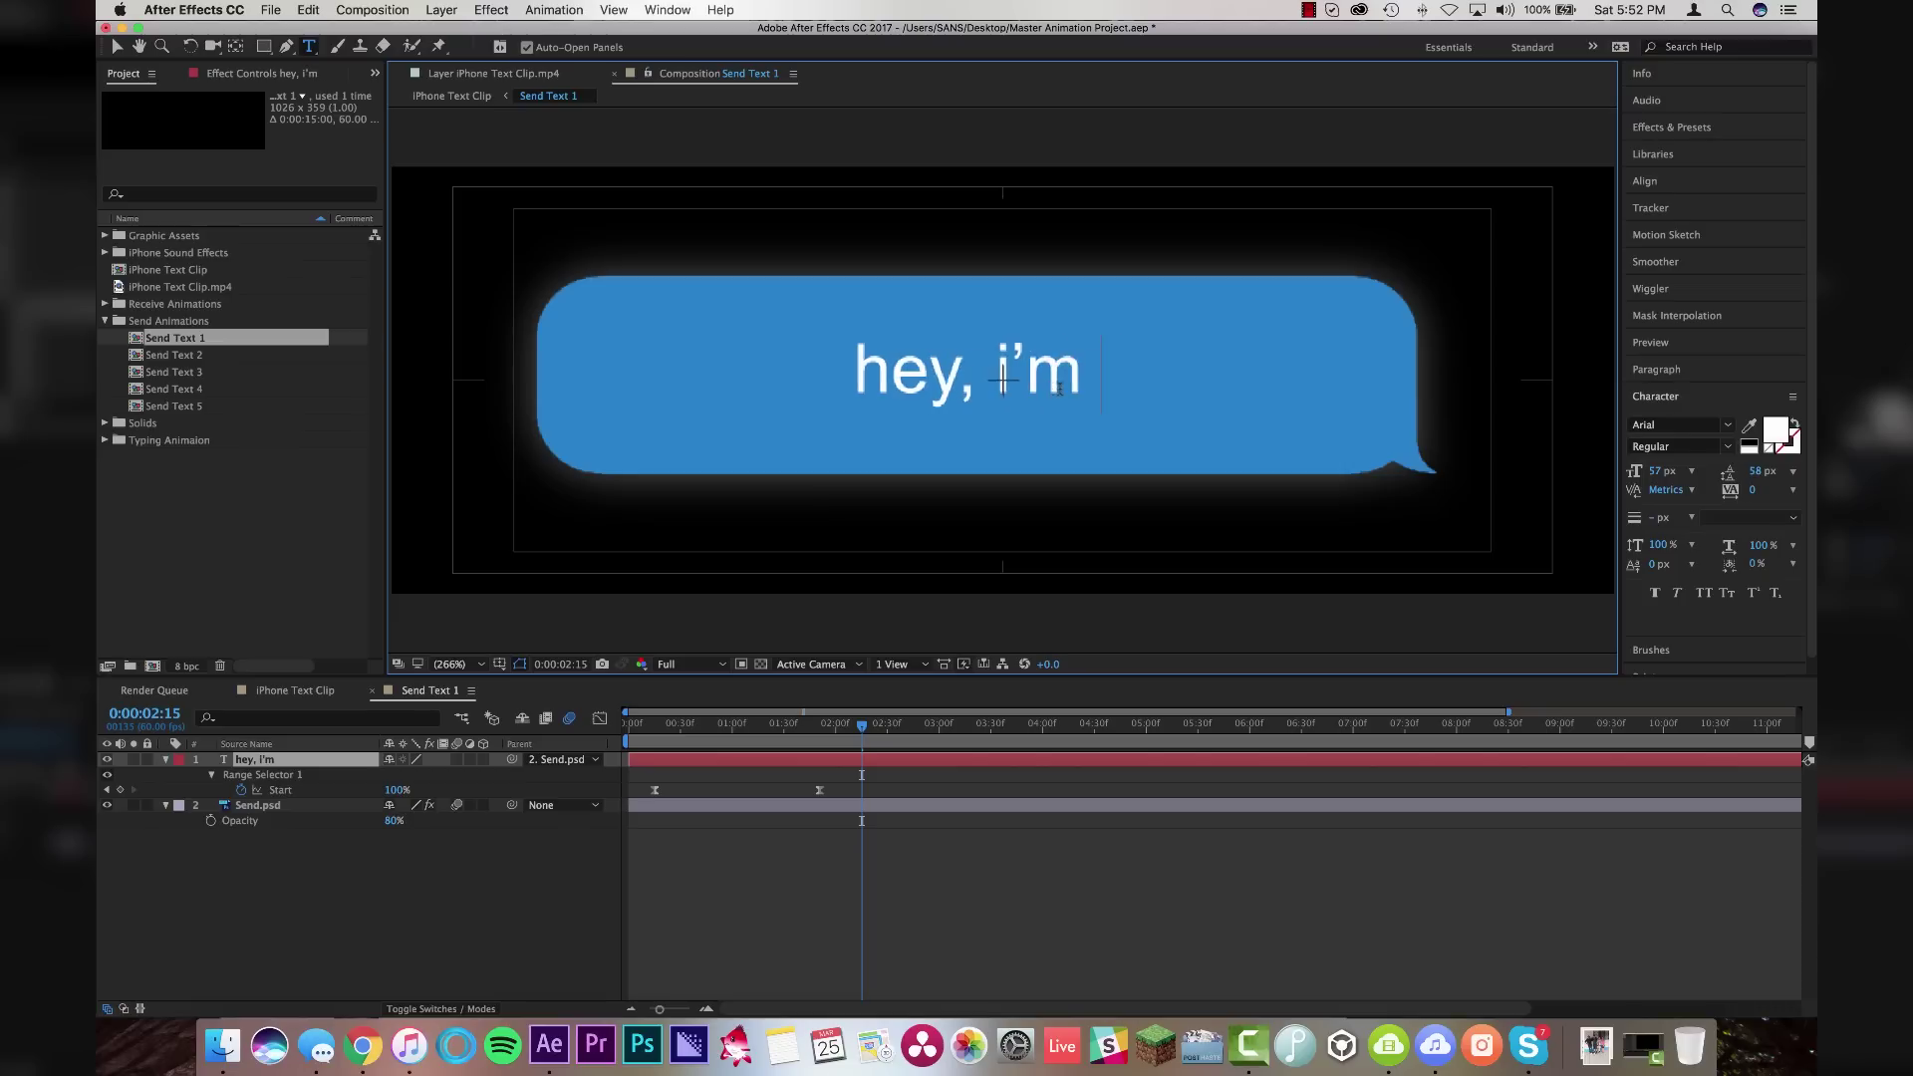
pyautogui.write(' a video')
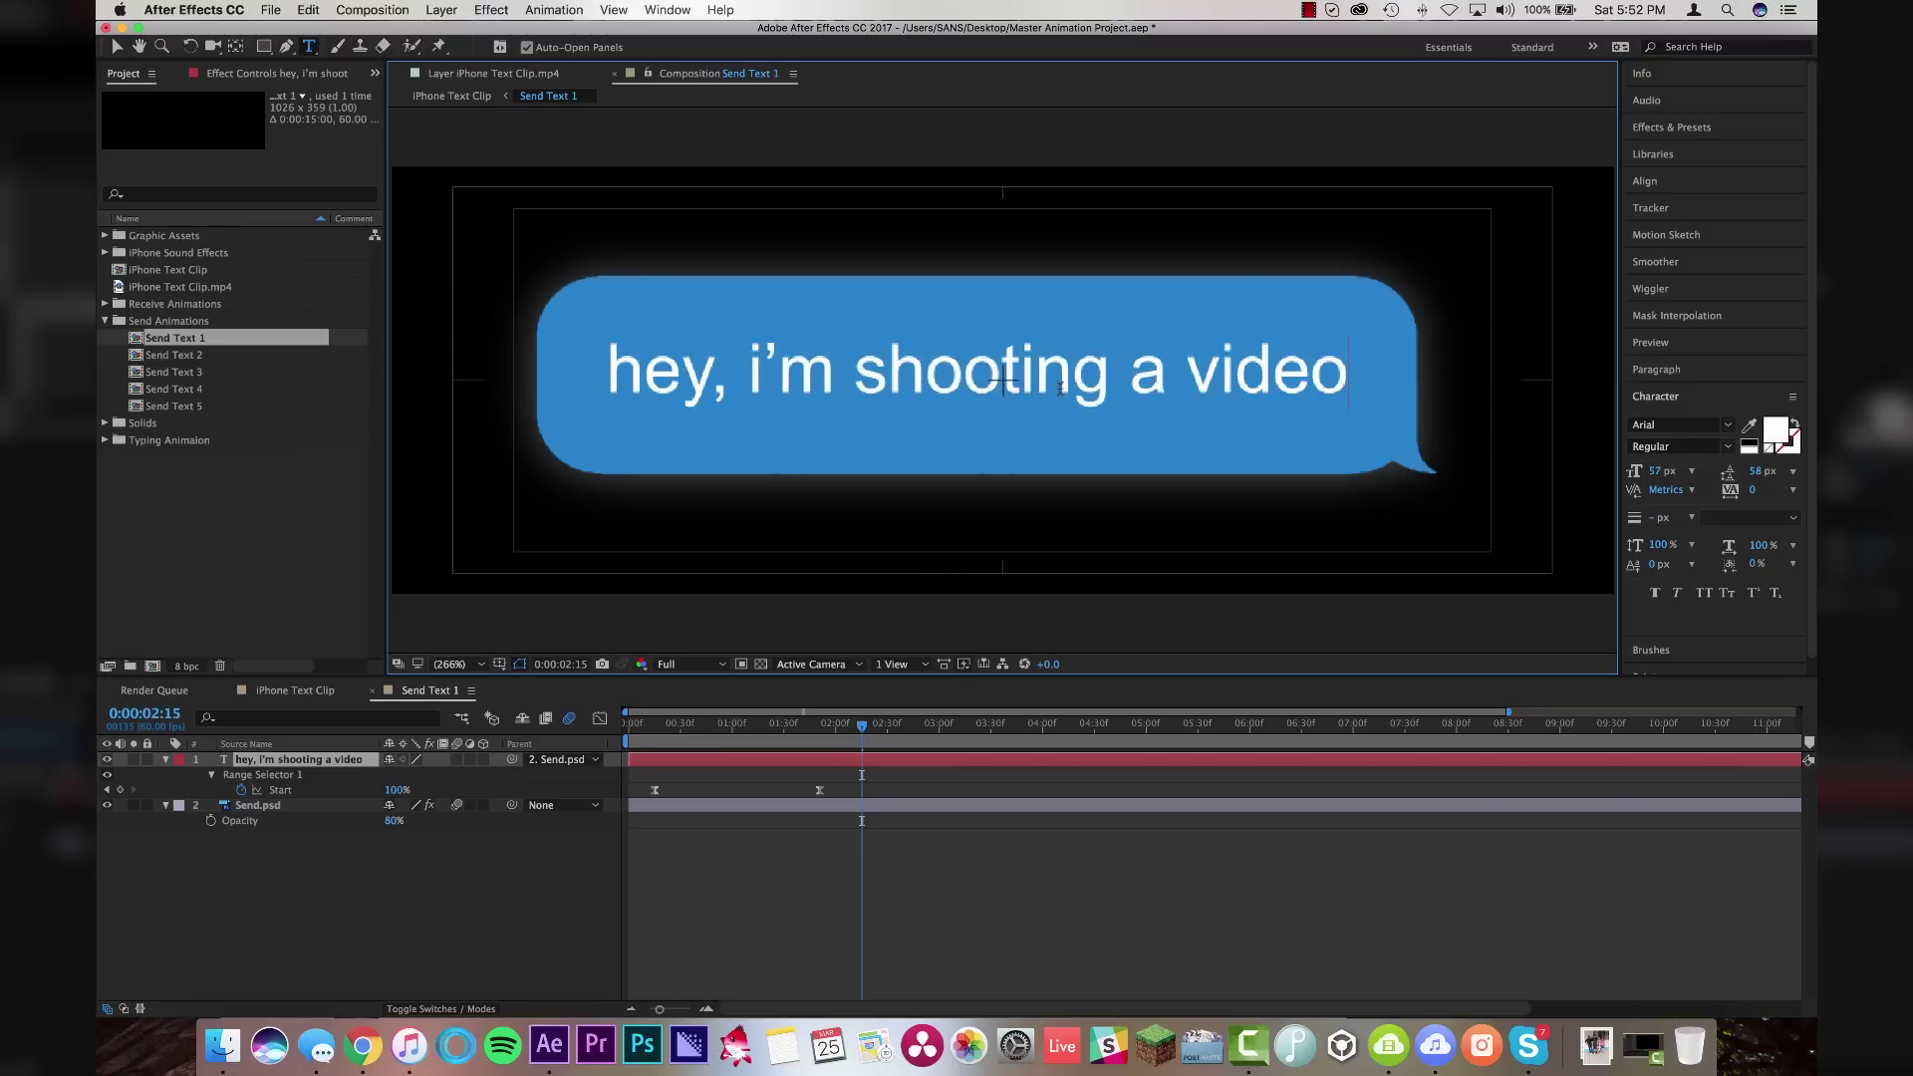
pyautogui.click(296, 690)
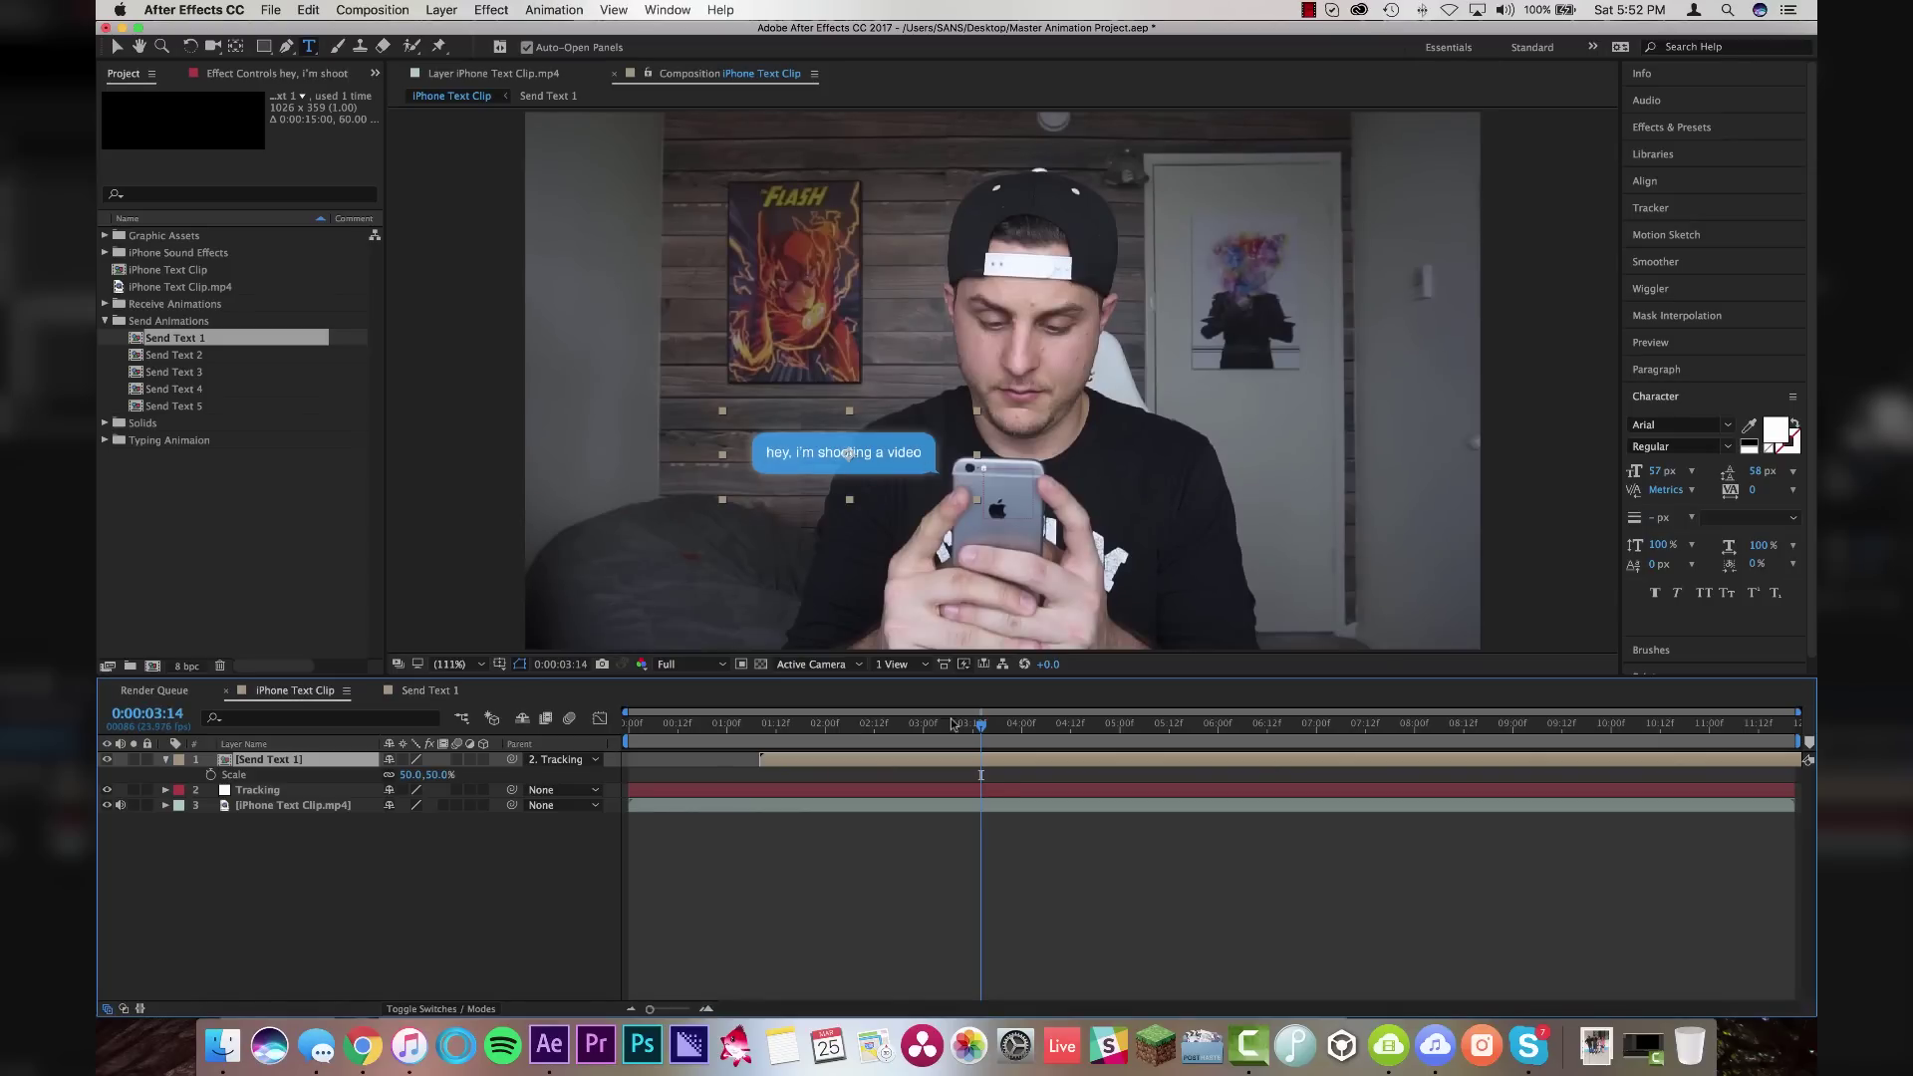
# Keyframe Send Text 1's Position at 0:00:03:14 and raise it to Y -131.8 by 0:00:03:19
pyautogui.press('v')
pyautogui.moveTo(805, 733); pyautogui.dragTo(982, 725)
pyautogui.click(952, 761)
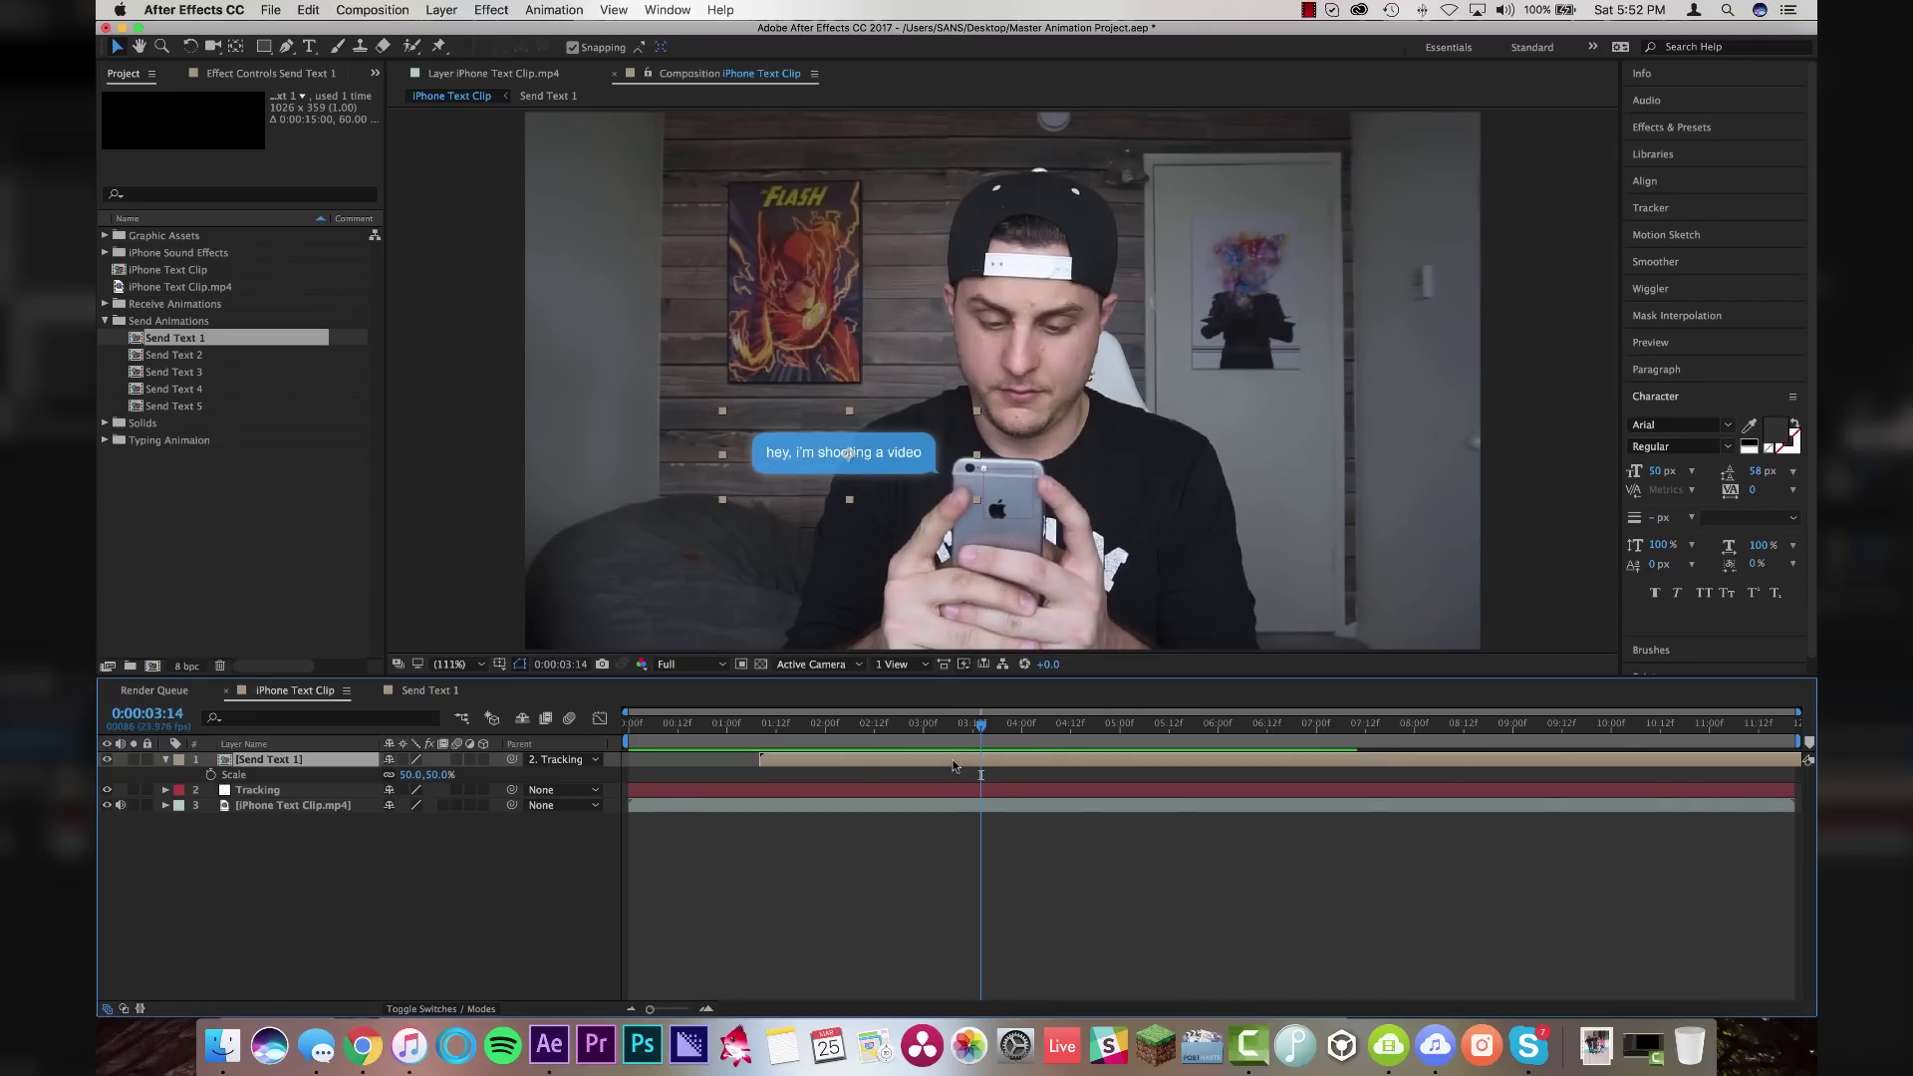
pyautogui.hotkey('alt', 'shift', 'p')
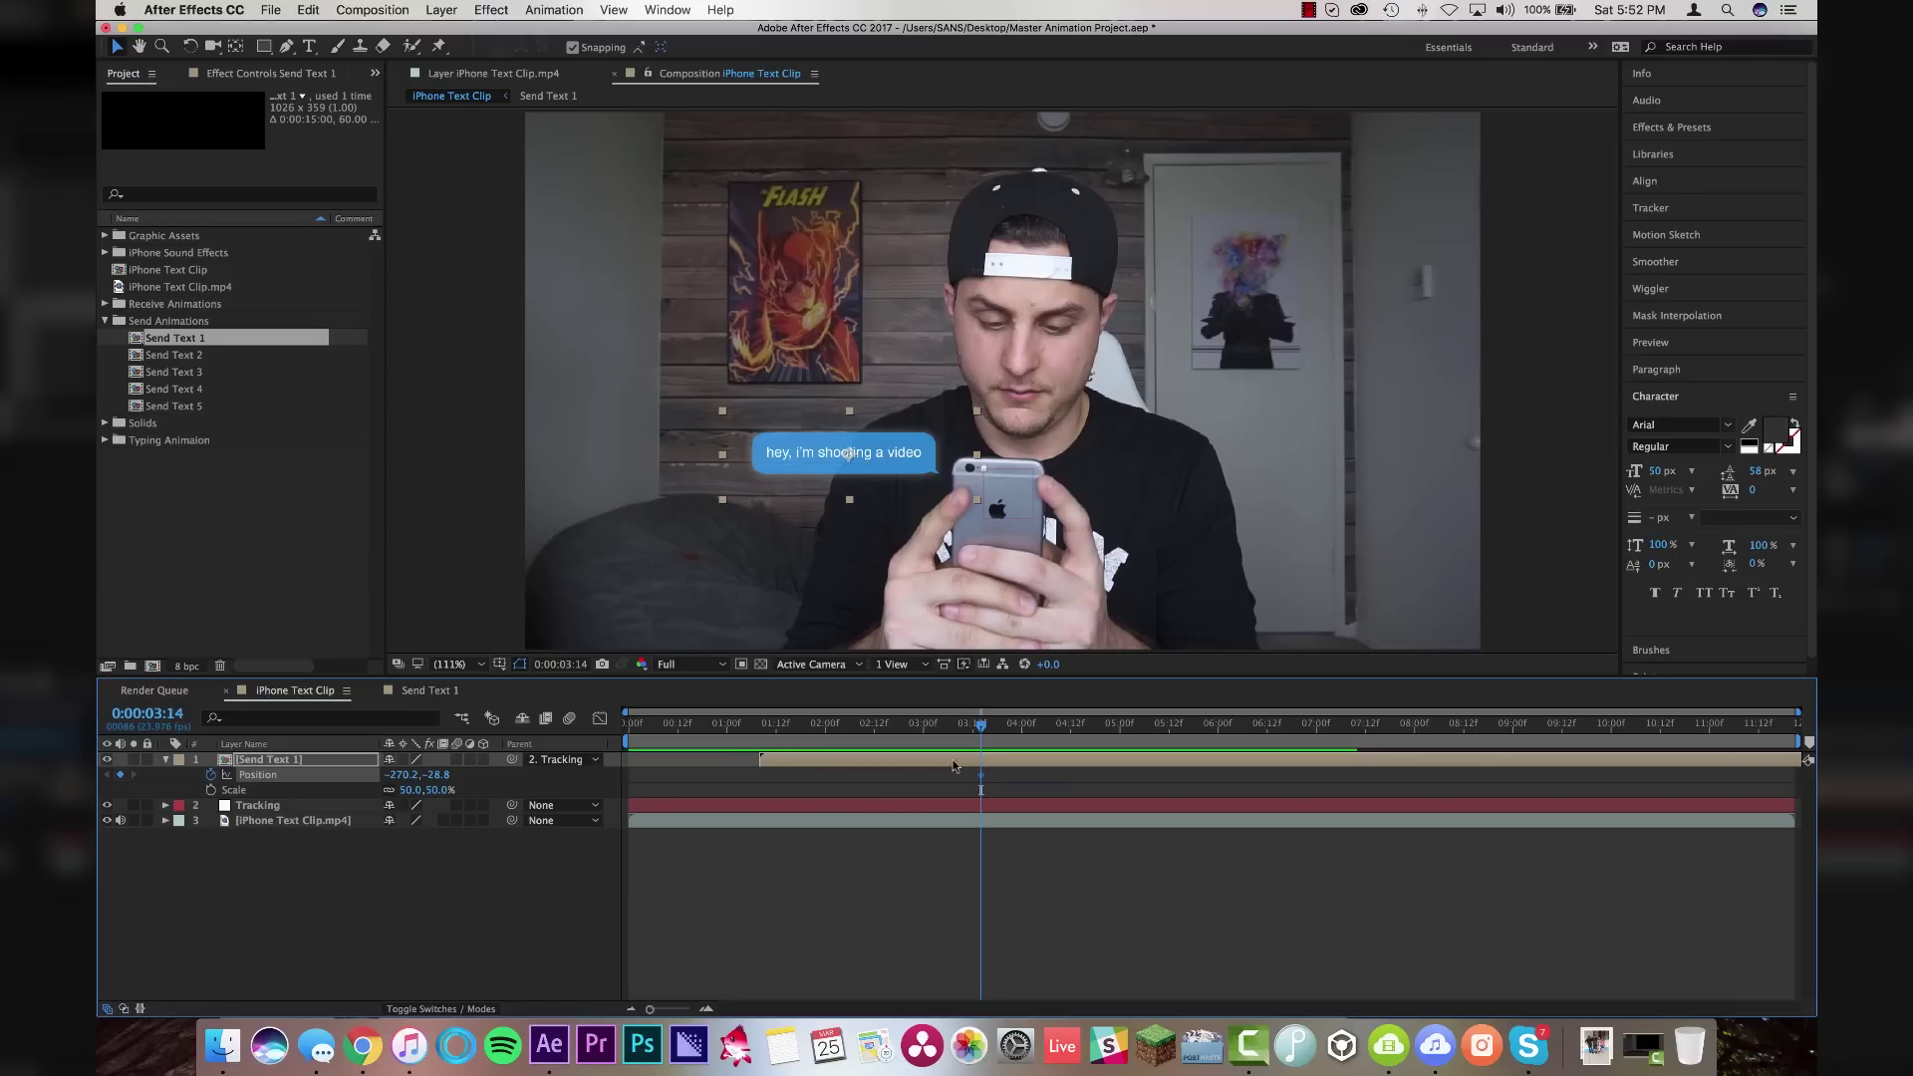
pyautogui.press('pagedown')
pyautogui.press('pagedown')
pyautogui.press('pagedown')
pyautogui.press('pagedown')
pyautogui.press('pagedown')
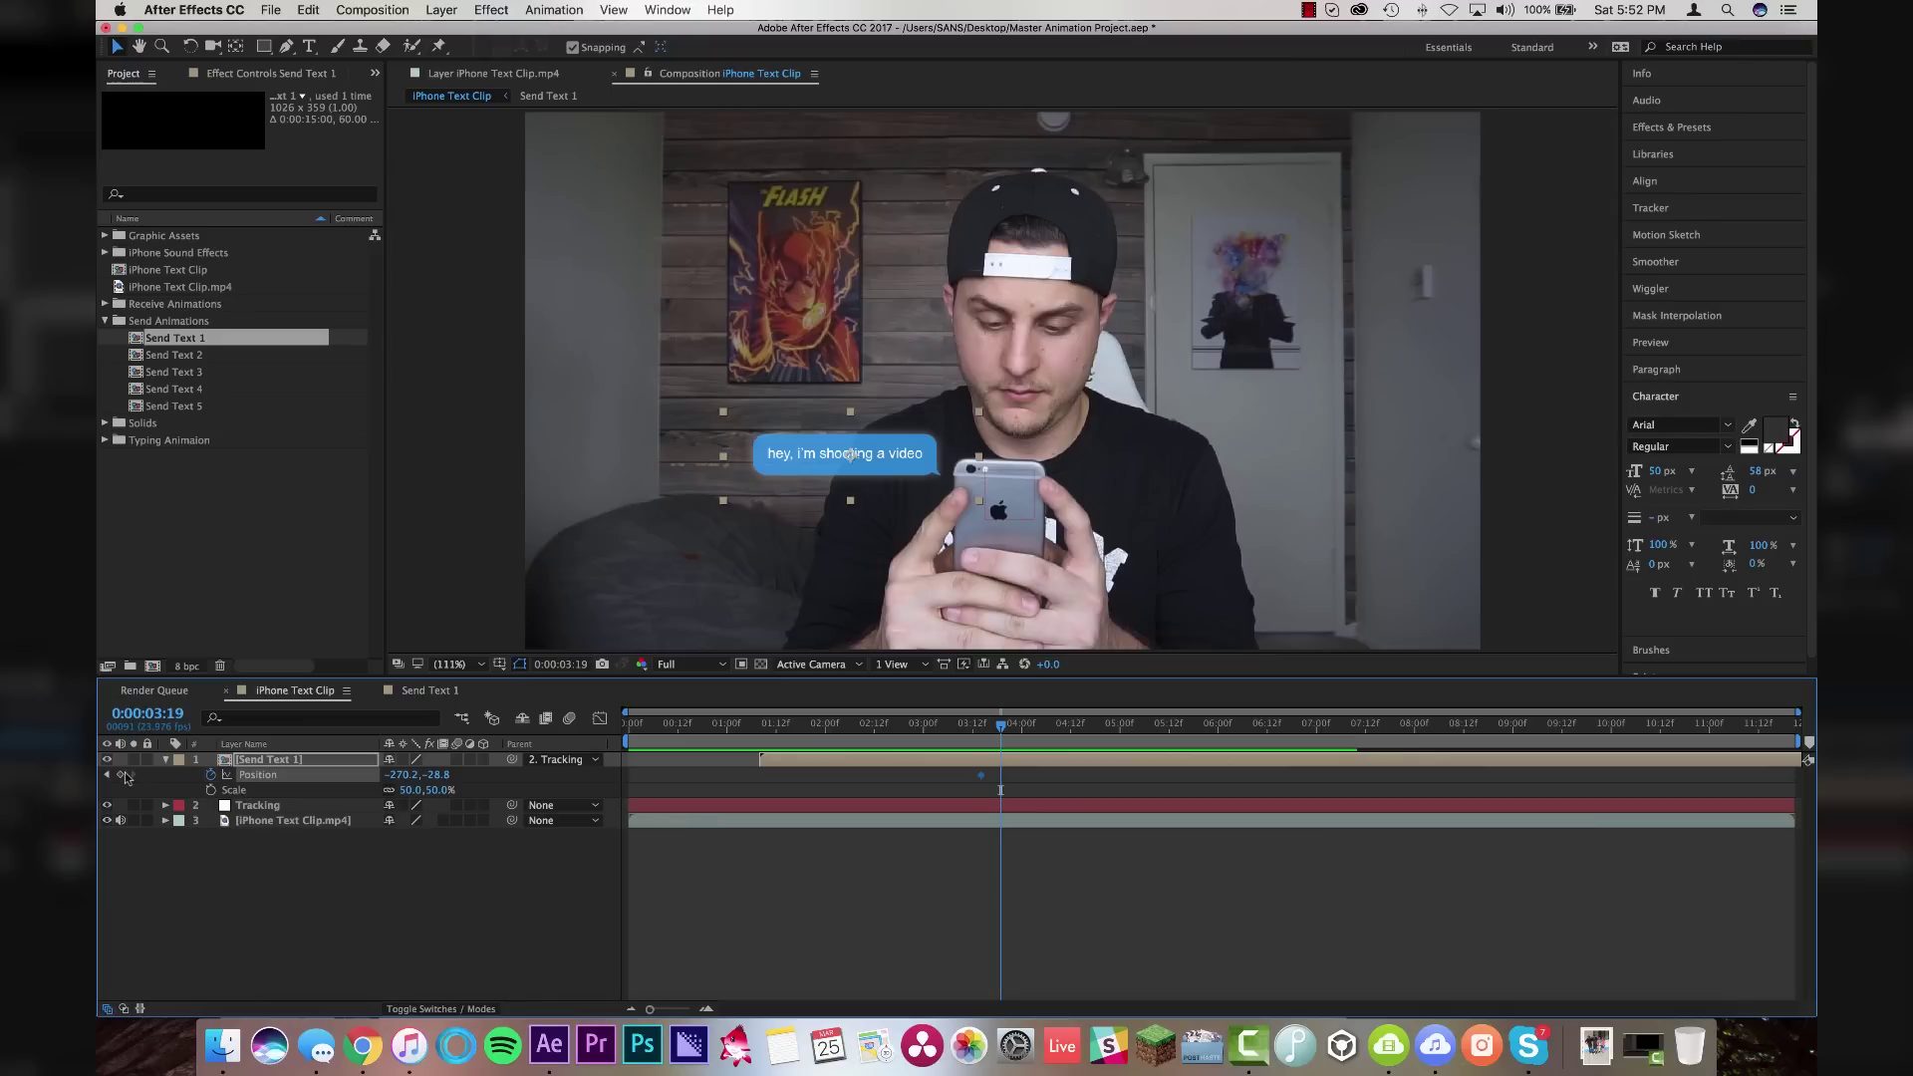
pyautogui.moveTo(435, 774); pyautogui.dragTo(342, 778)
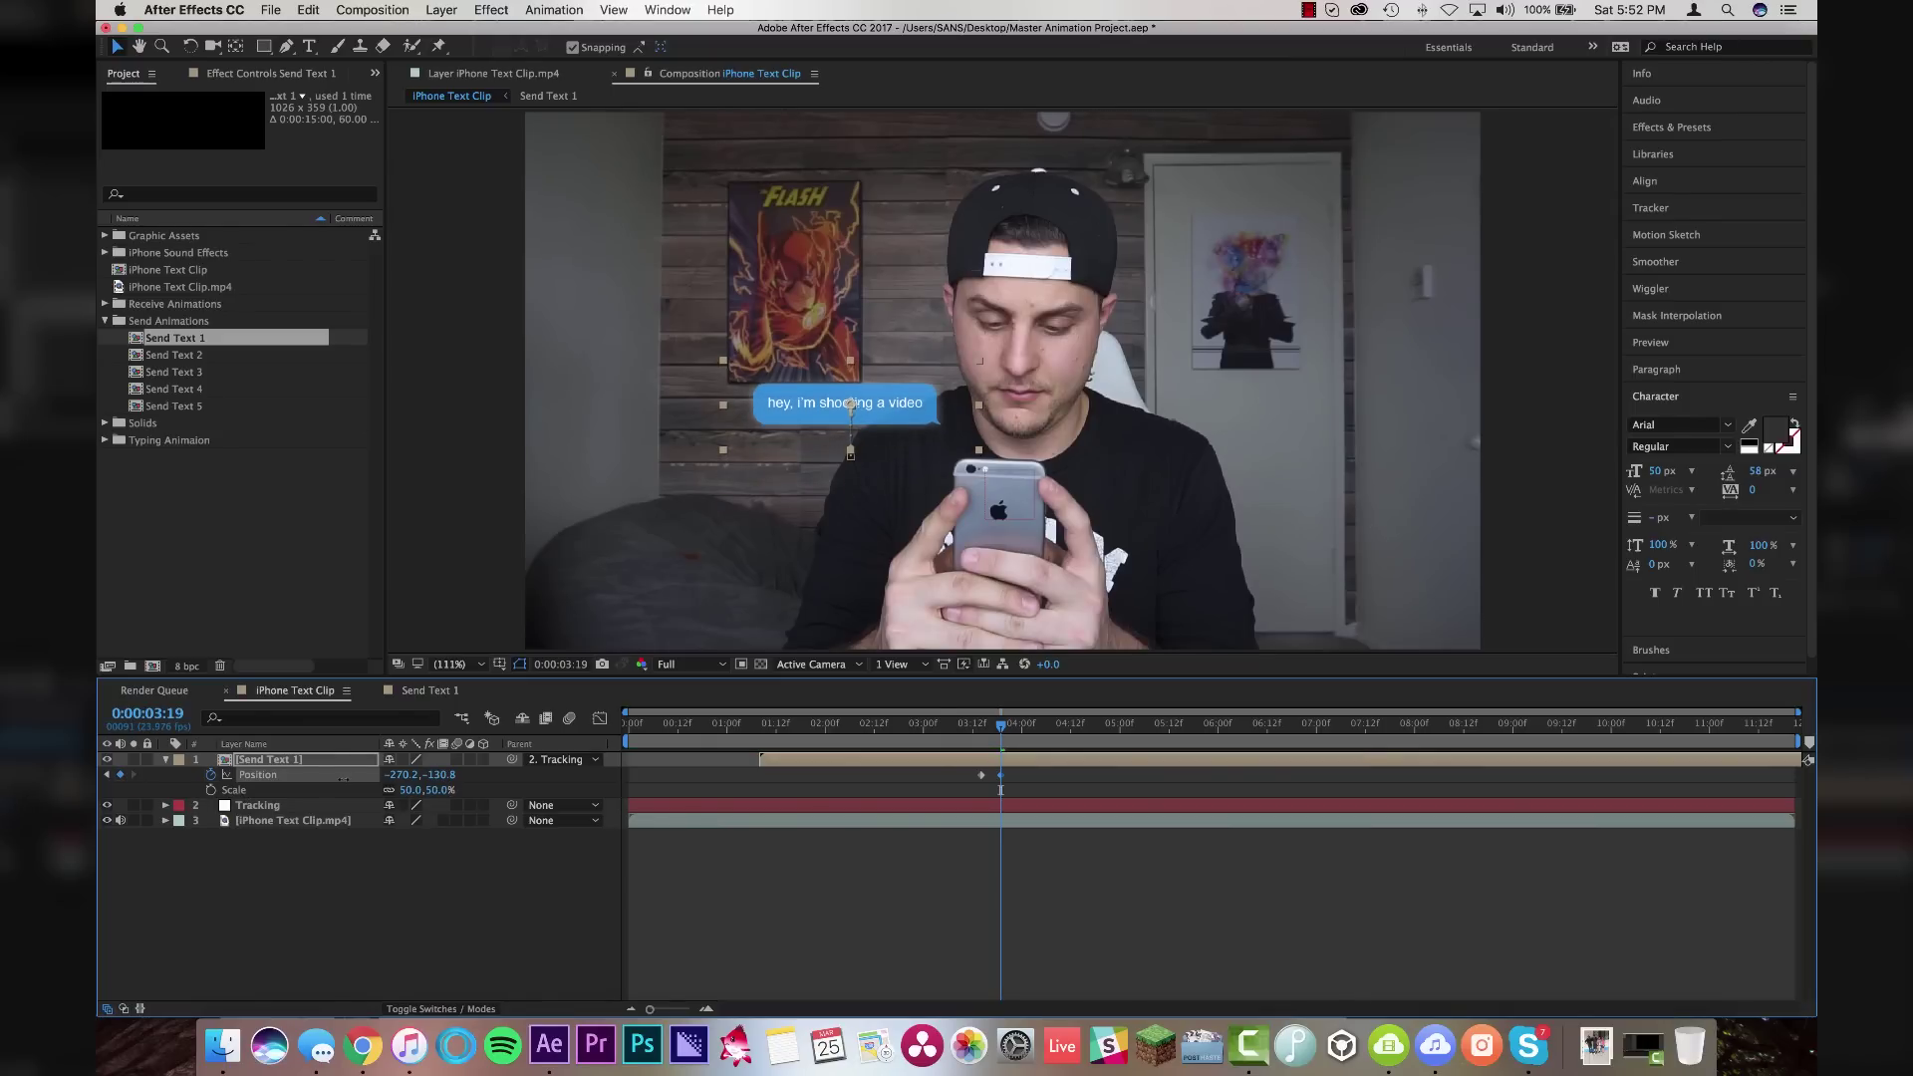
pyautogui.press('space')
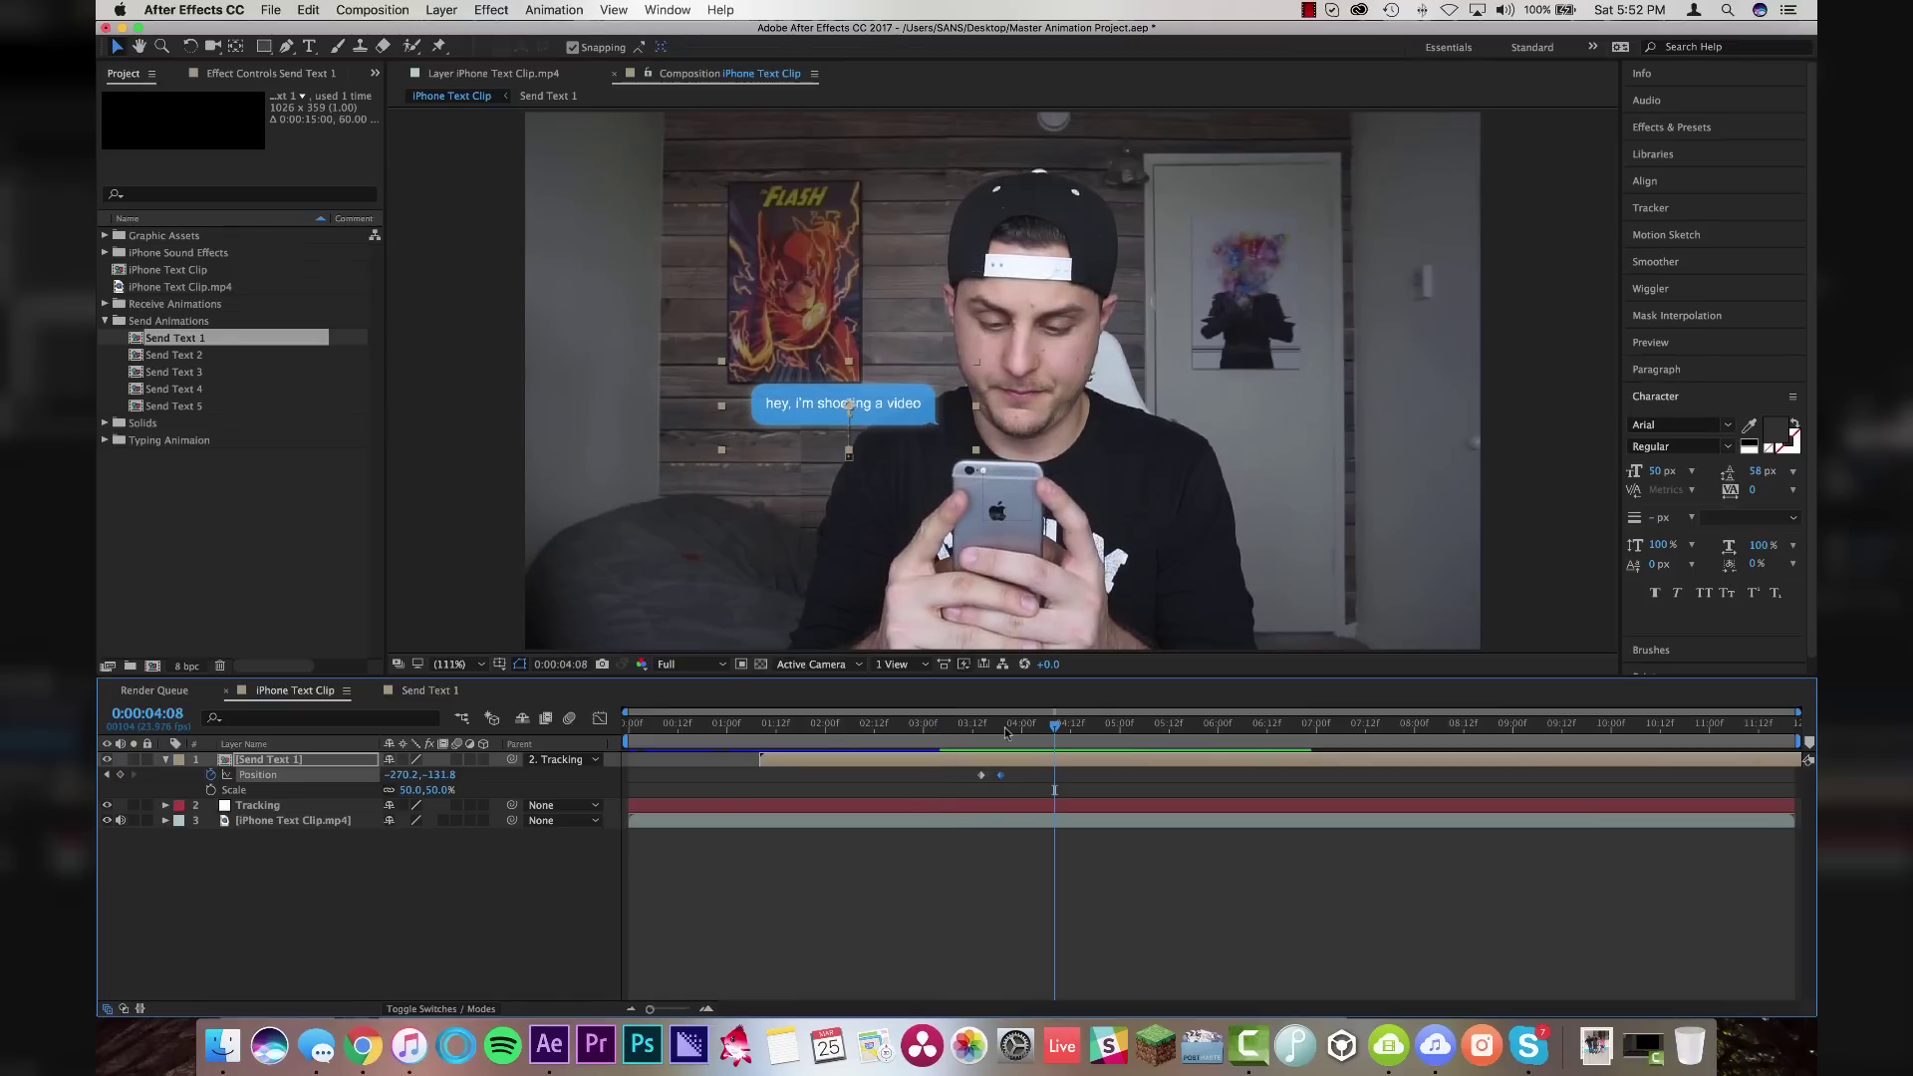
pyautogui.press('pageup')
pyautogui.press('pageup')
pyautogui.press('pageup')
pyautogui.press('pageup')
pyautogui.press('pageup')
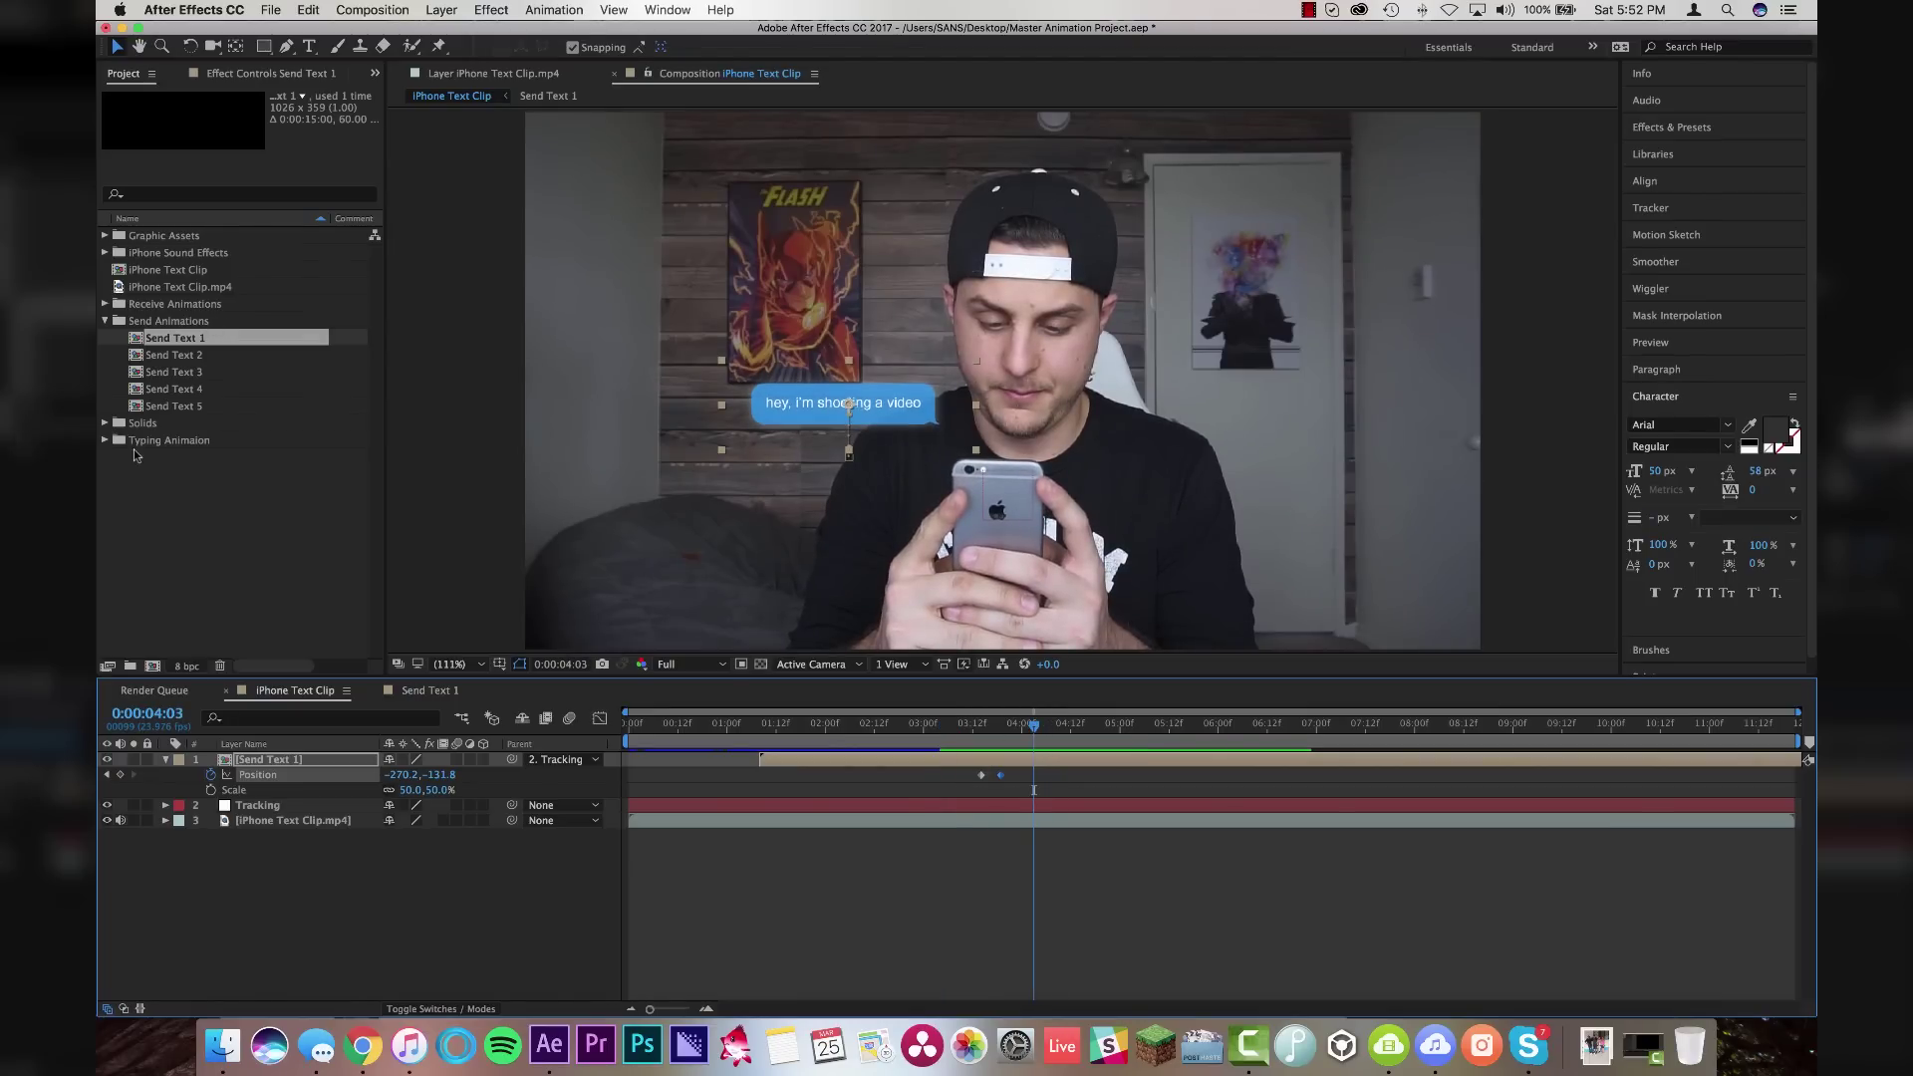
# Add Typing Animation to the comp, parented to Tracking, at 50% scale
pyautogui.click(104, 441)
pyautogui.moveTo(183, 465); pyautogui.dragTo(337, 757)
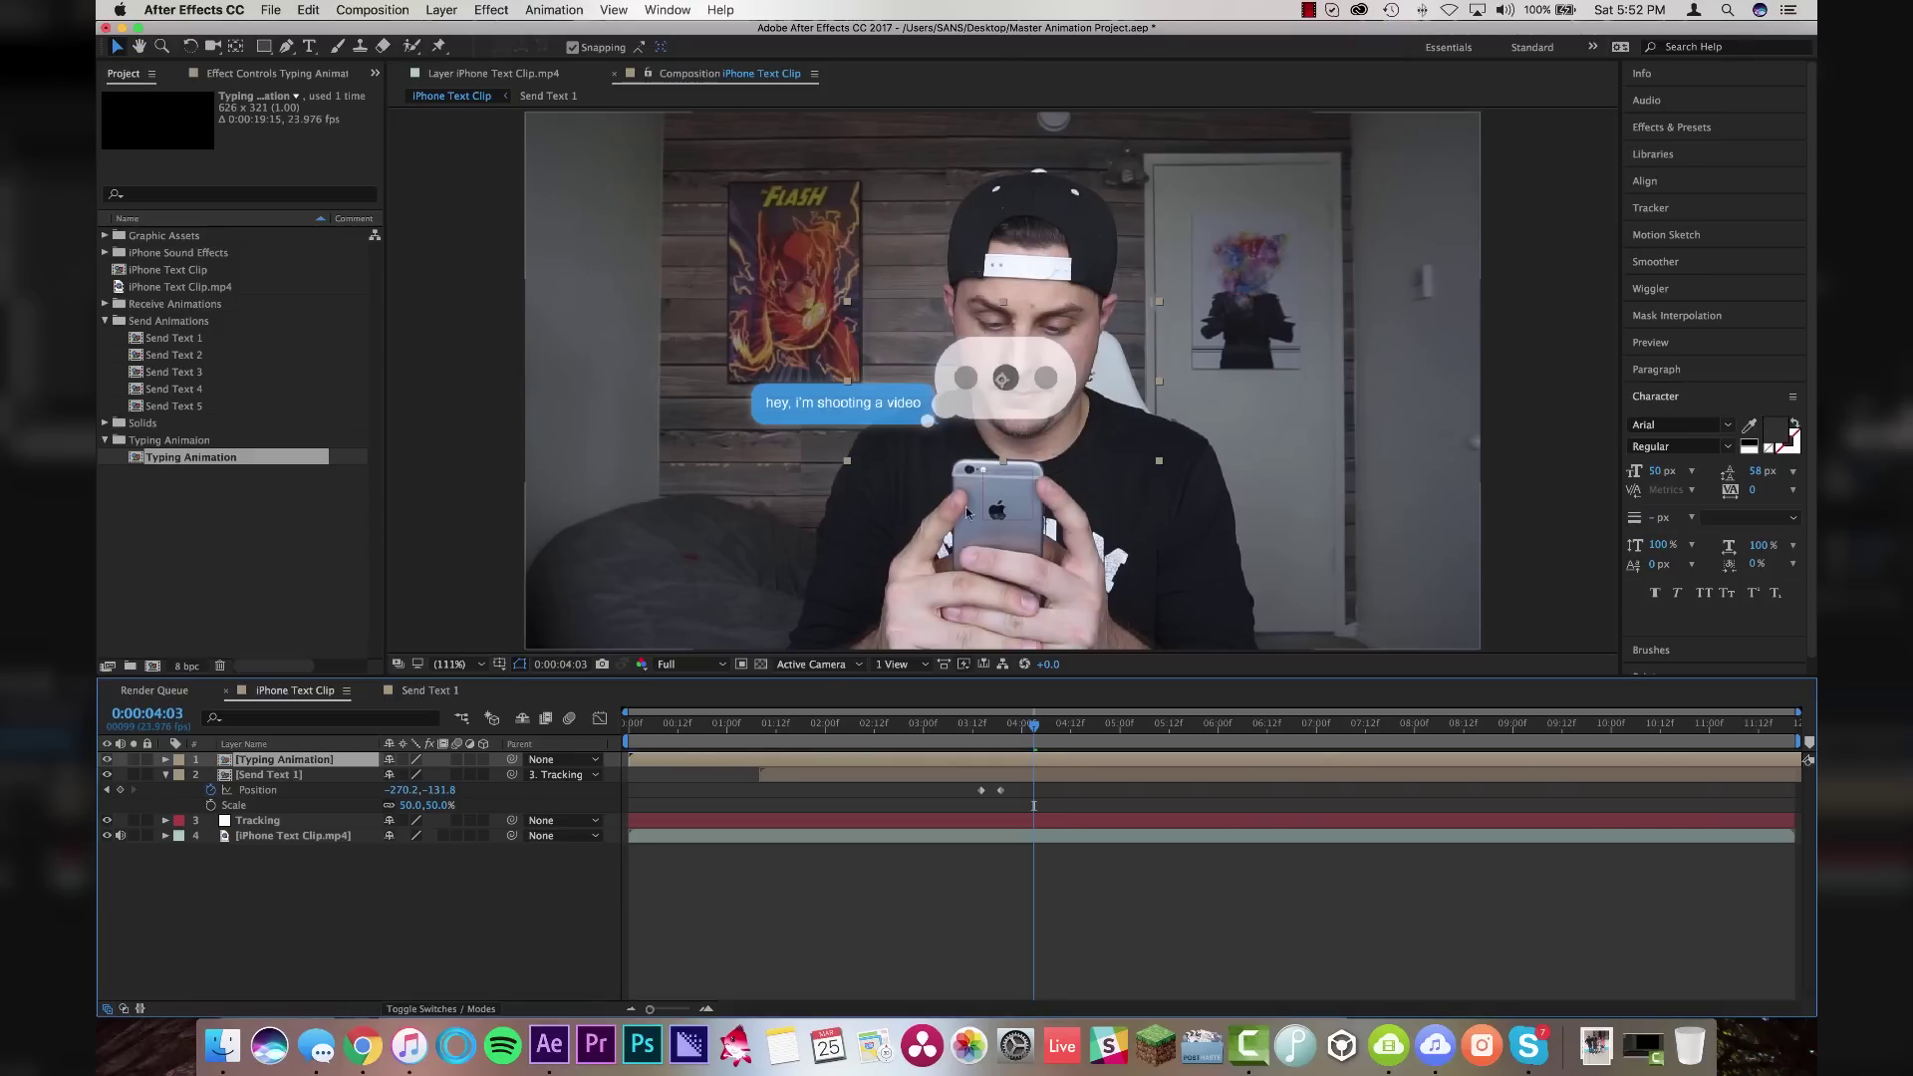
pyautogui.click(559, 760)
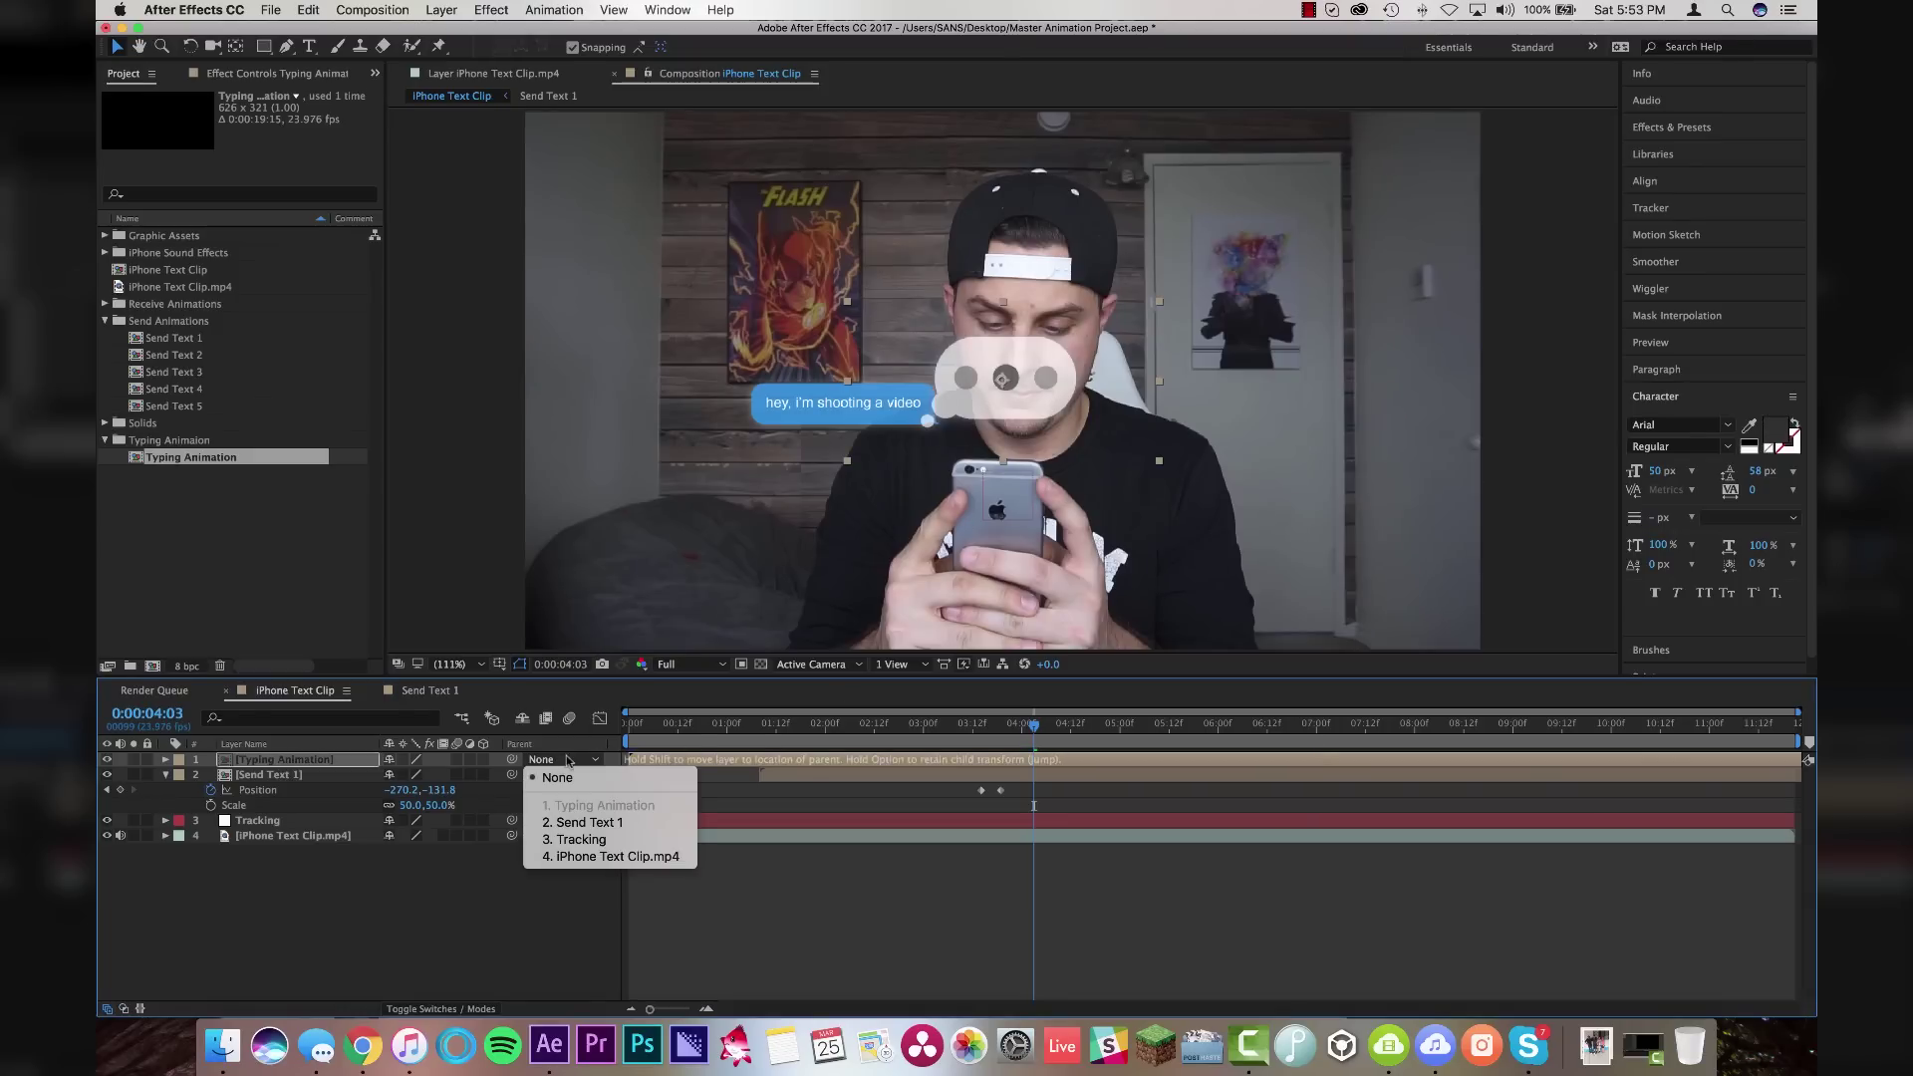
pyautogui.click(581, 839)
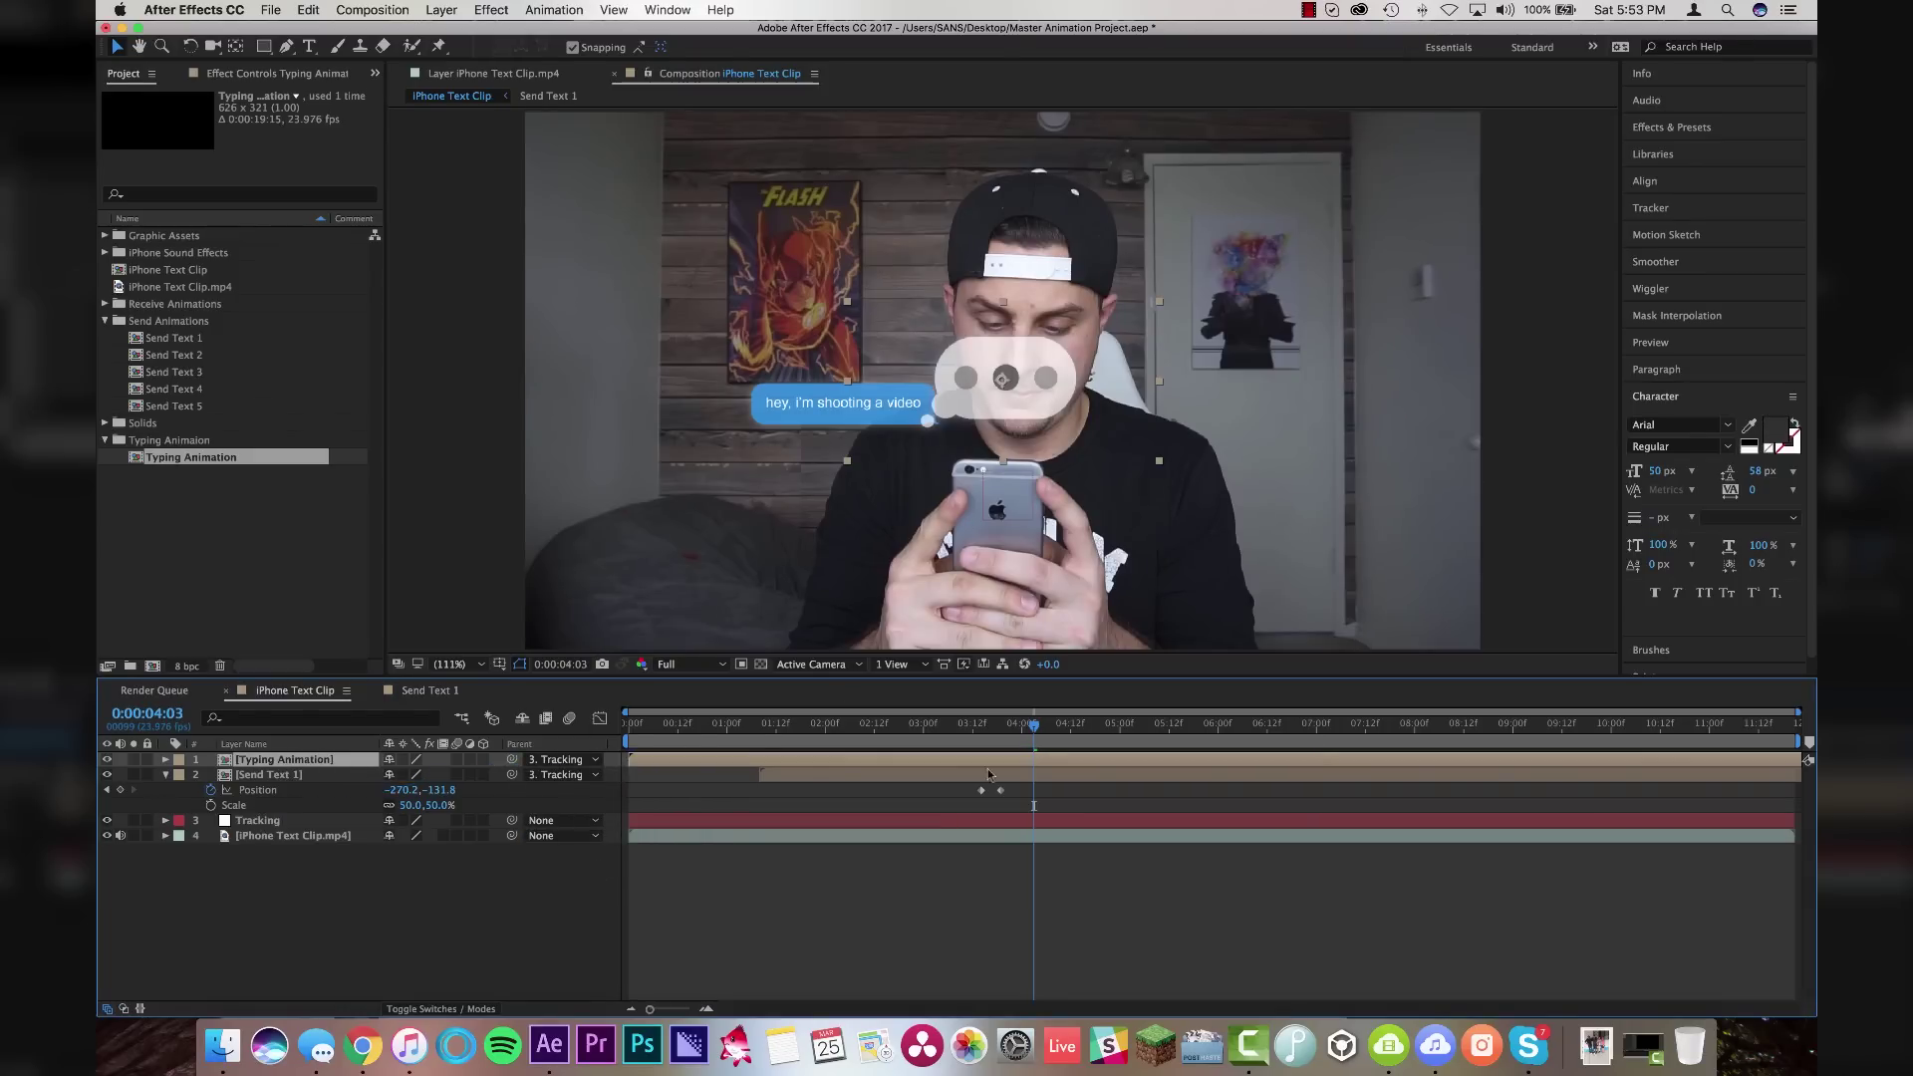
pyautogui.press('s')
pyautogui.click(414, 775)
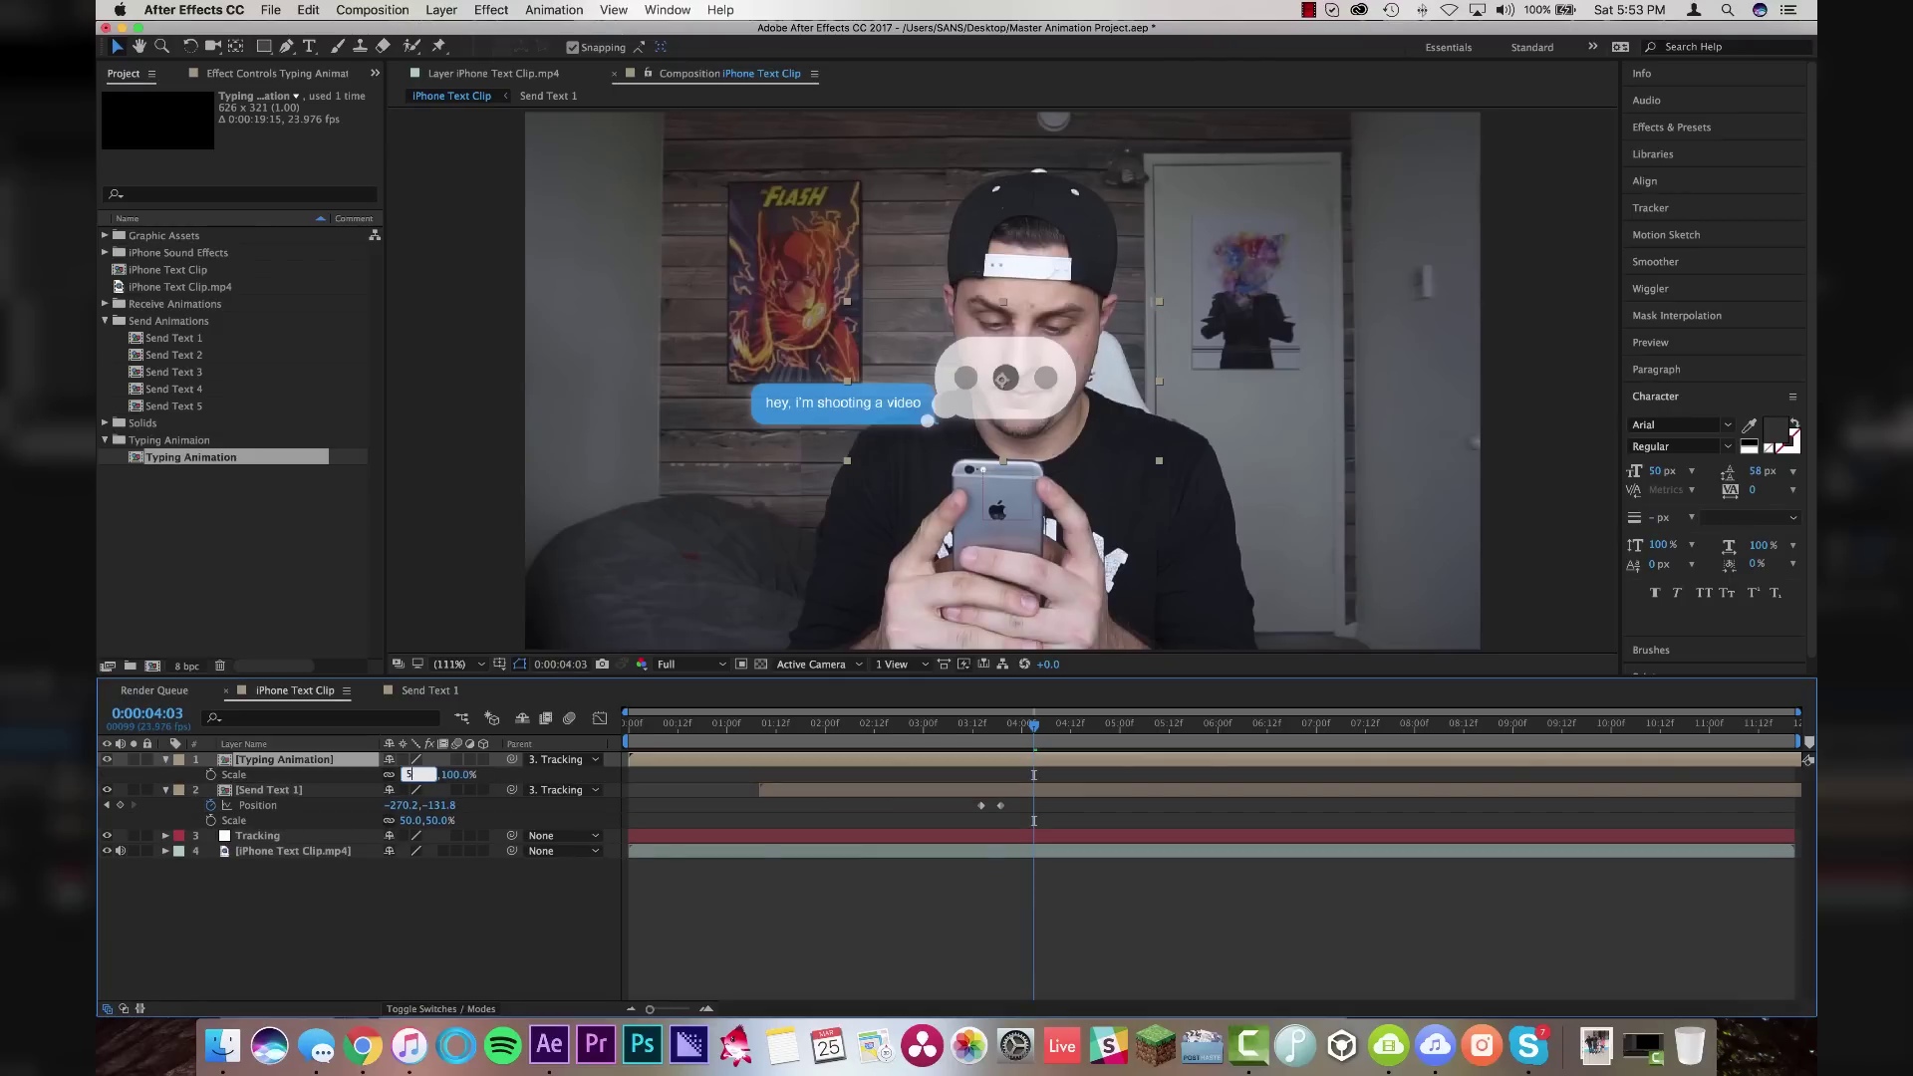
pyautogui.write('50')
pyautogui.press('Return')
# Start Typing Animation at 4:03 and preview the timing, ending at frame 5:02
pyautogui.moveTo(666, 765); pyautogui.dragTo(1066, 769)
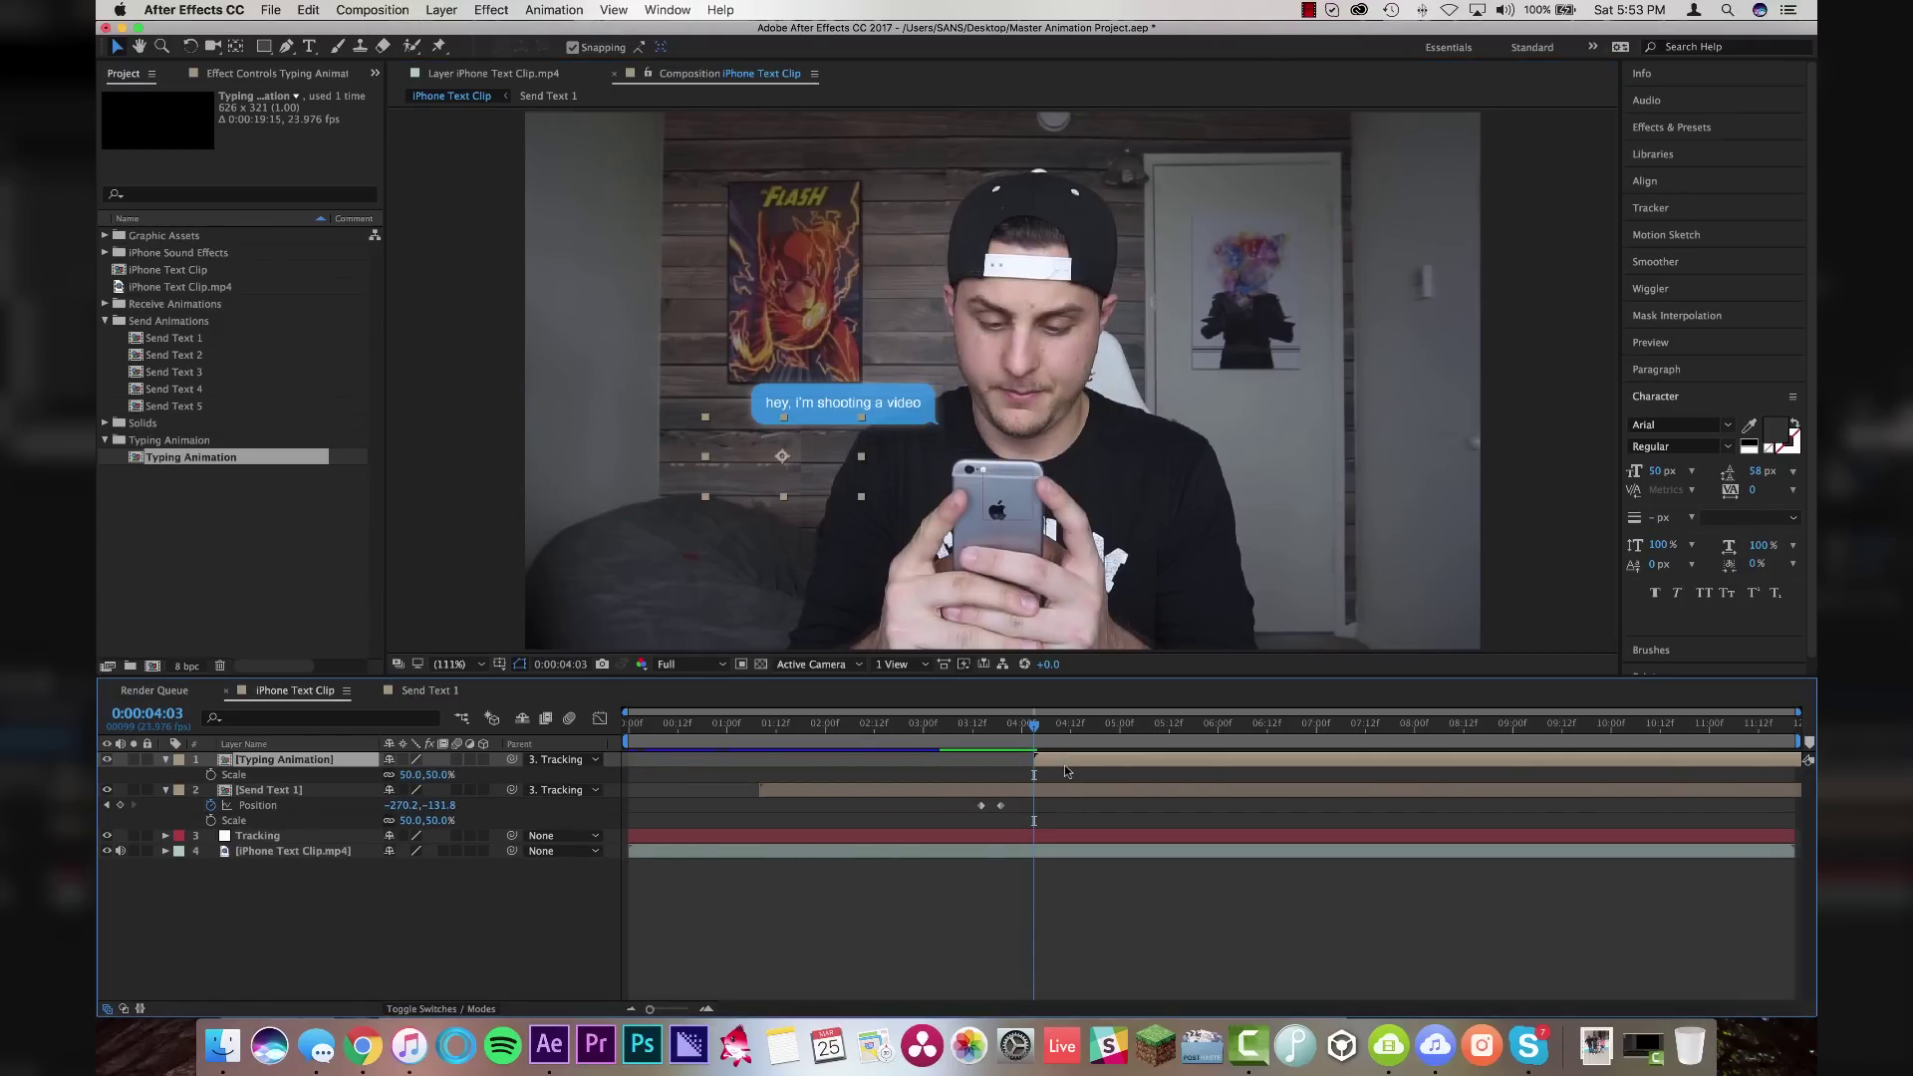
pyautogui.click(966, 728)
pyautogui.press('space')
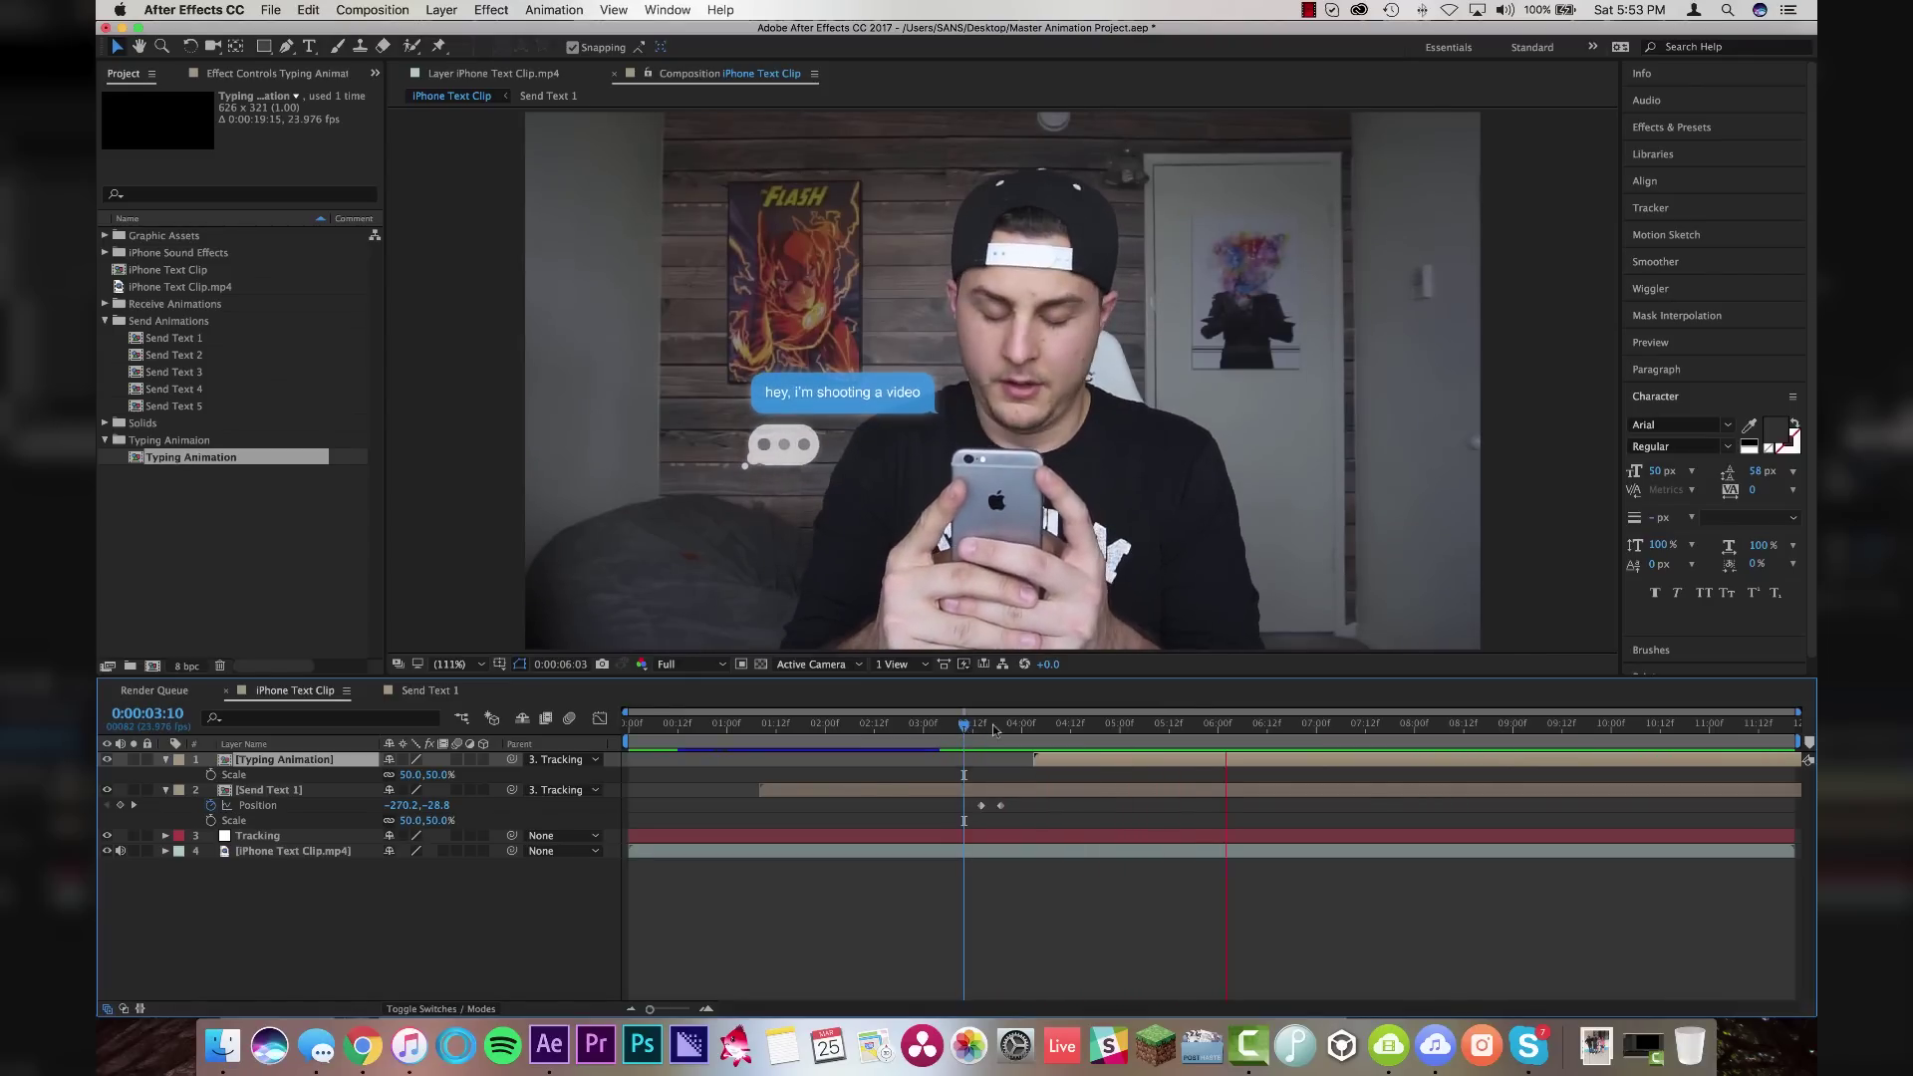
pyautogui.click(1192, 728)
pyautogui.moveTo(1192, 728); pyautogui.dragTo(1021, 727)
pyautogui.press('space')
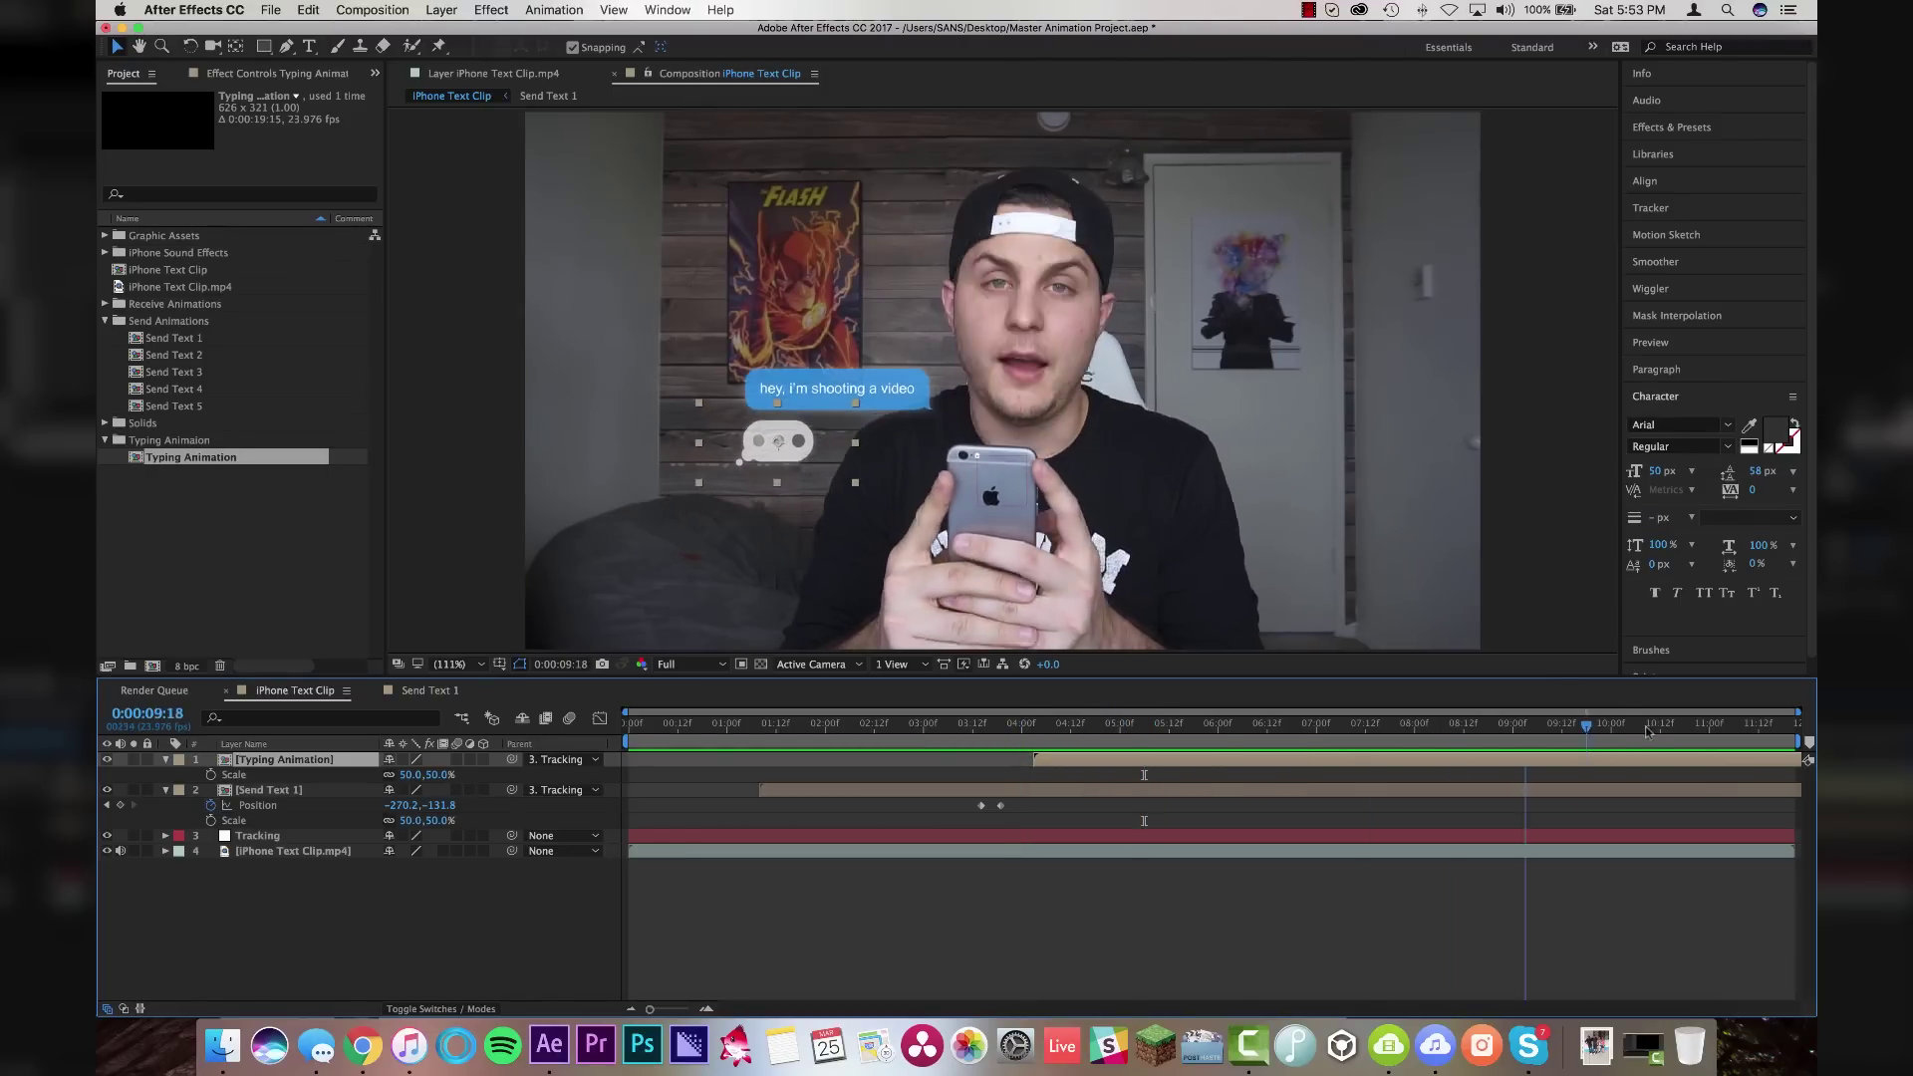
pyautogui.press('space')
pyautogui.press('space')
pyautogui.click(968, 727)
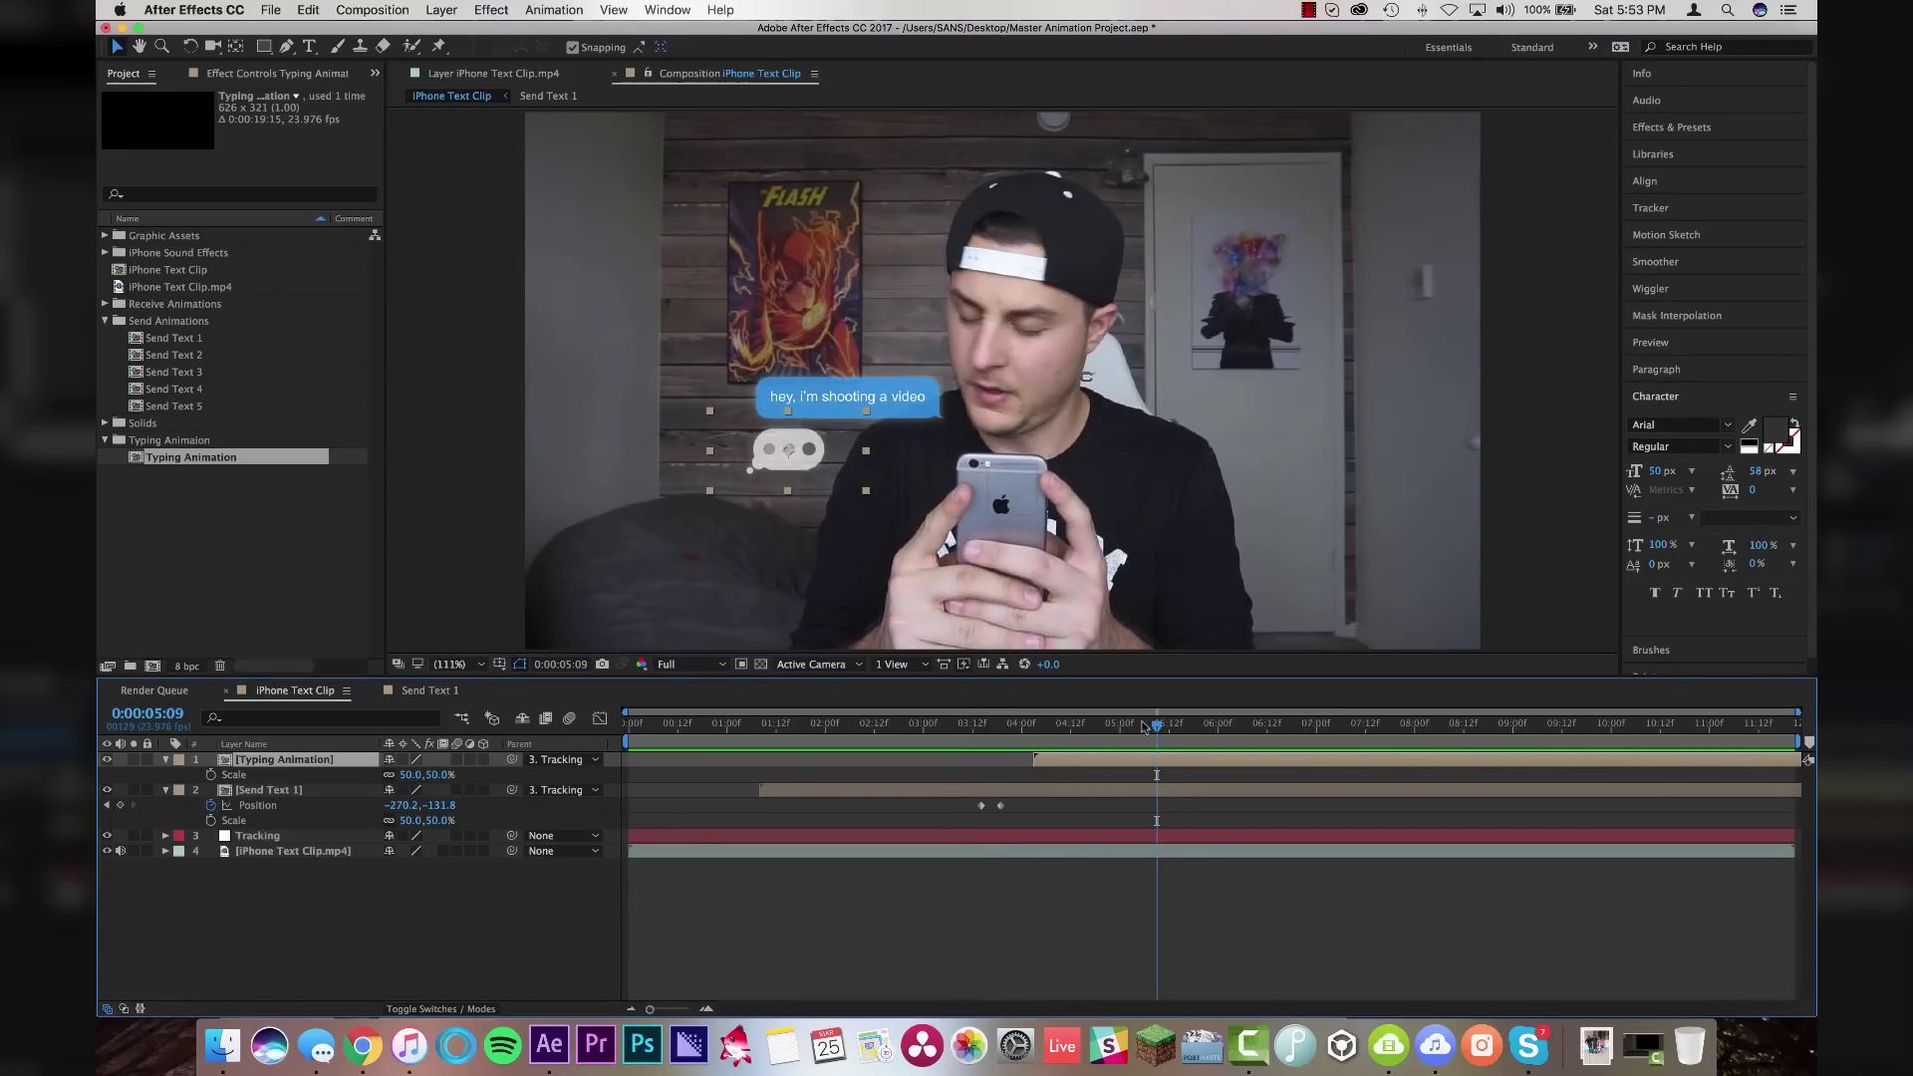
pyautogui.click(1146, 725)
pyautogui.moveTo(1146, 727); pyautogui.dragTo(1127, 729)
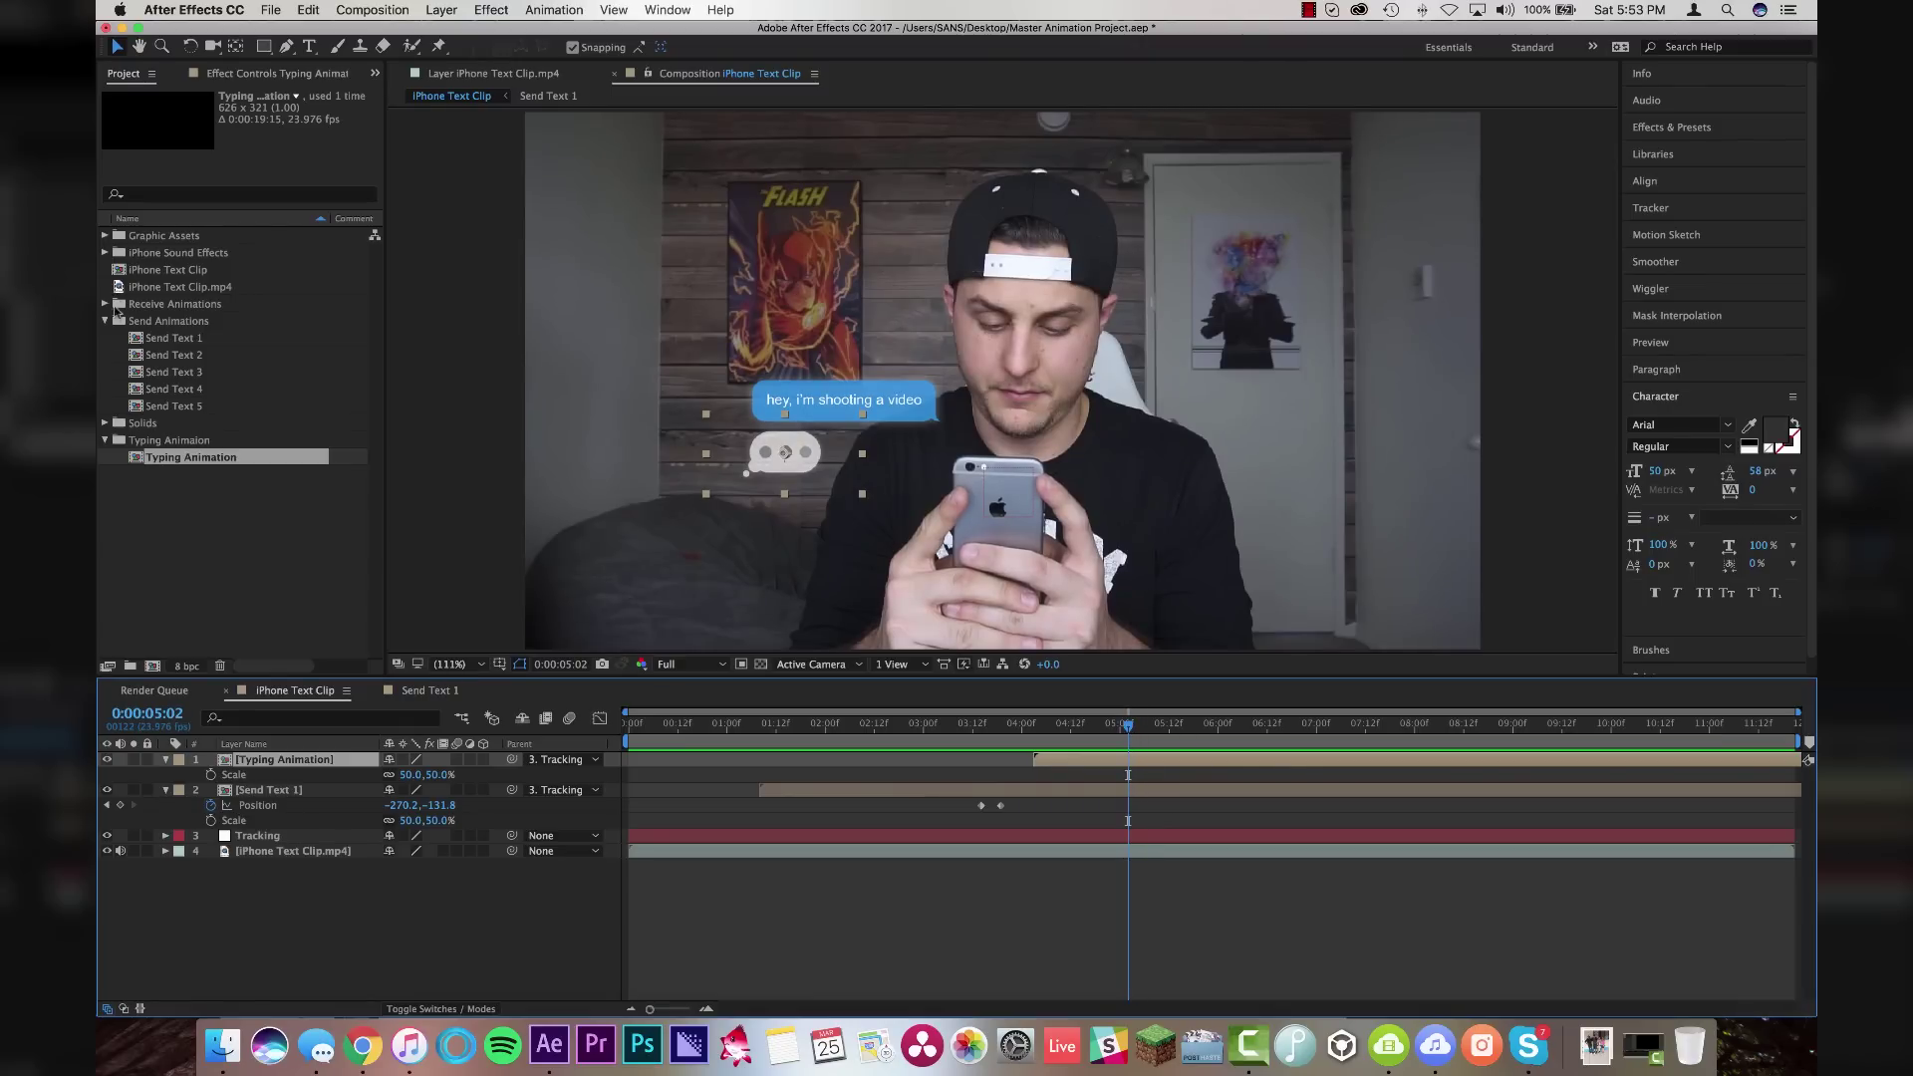
# Add Receive Text 1 to the comp at 50% scale, parented to Tracking
pyautogui.click(105, 304)
pyautogui.click(190, 321)
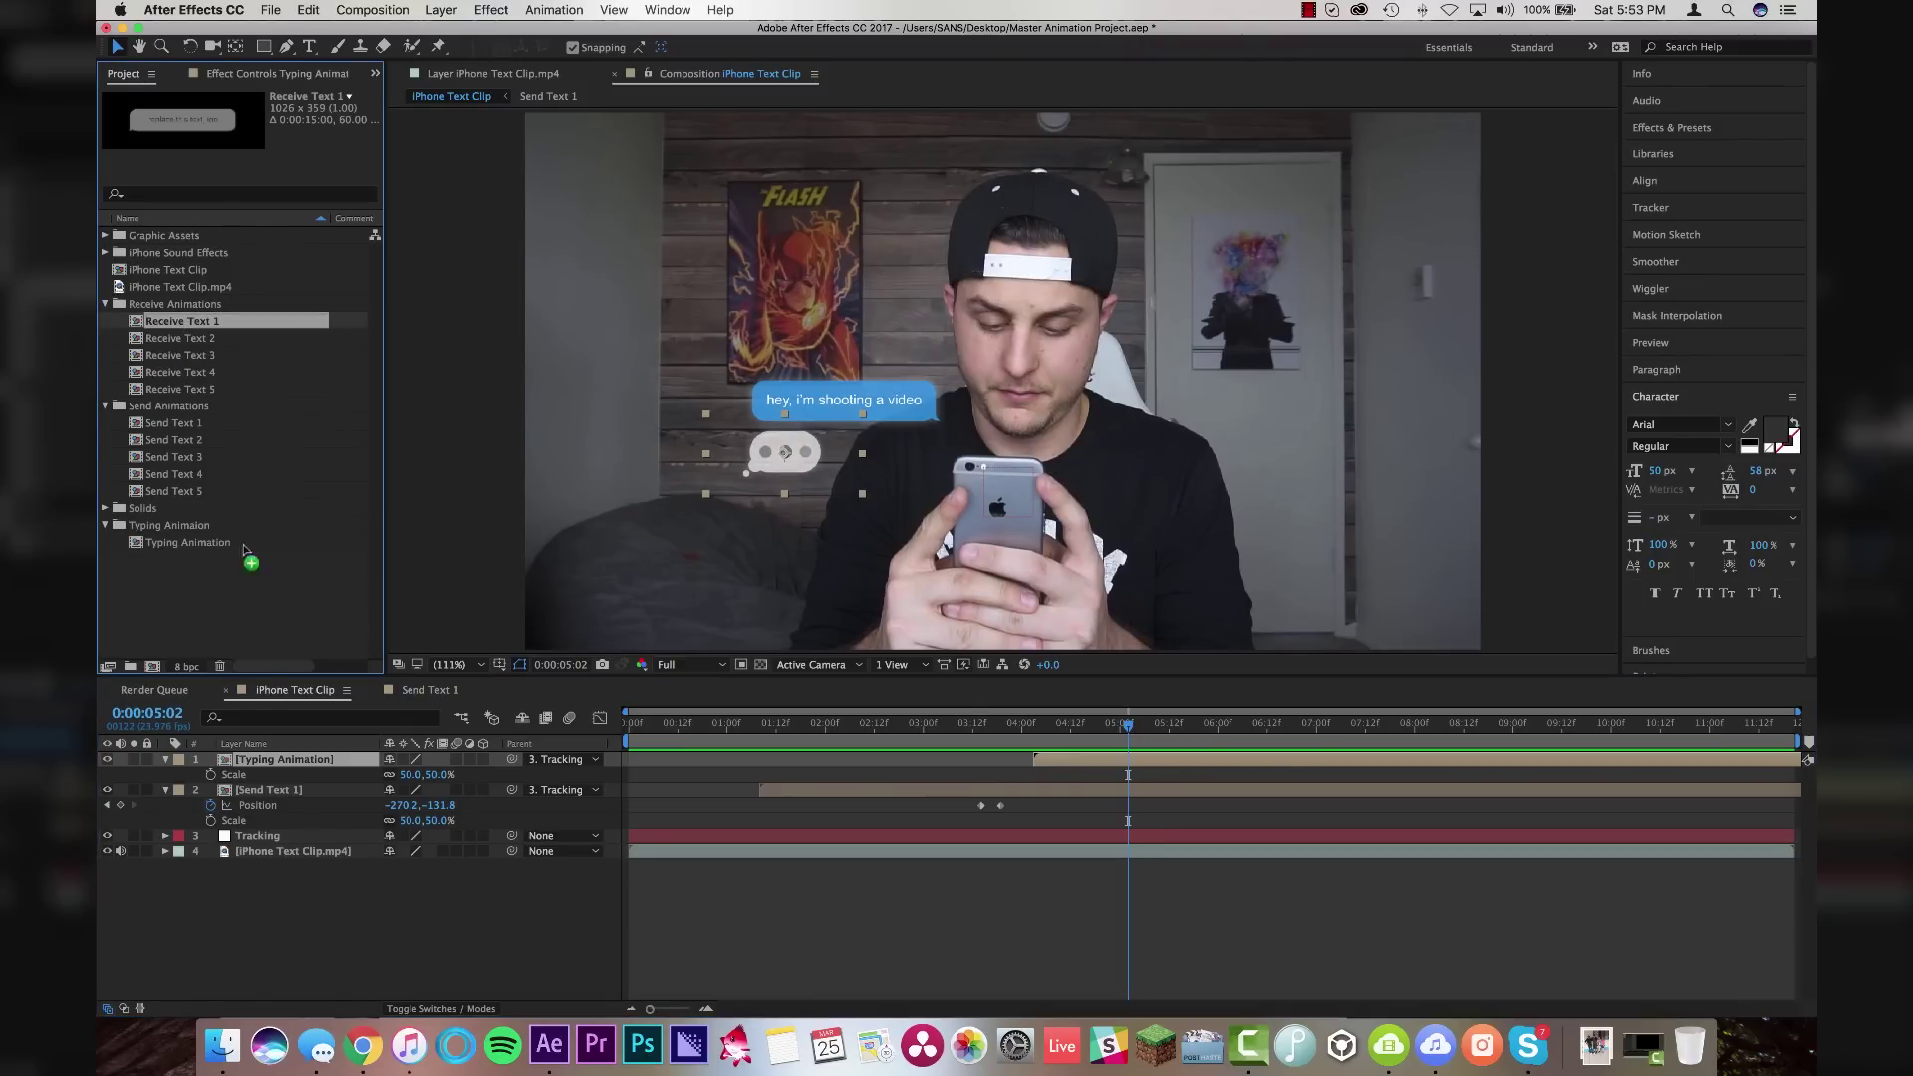
pyautogui.moveTo(279, 757); pyautogui.dragTo(281, 759)
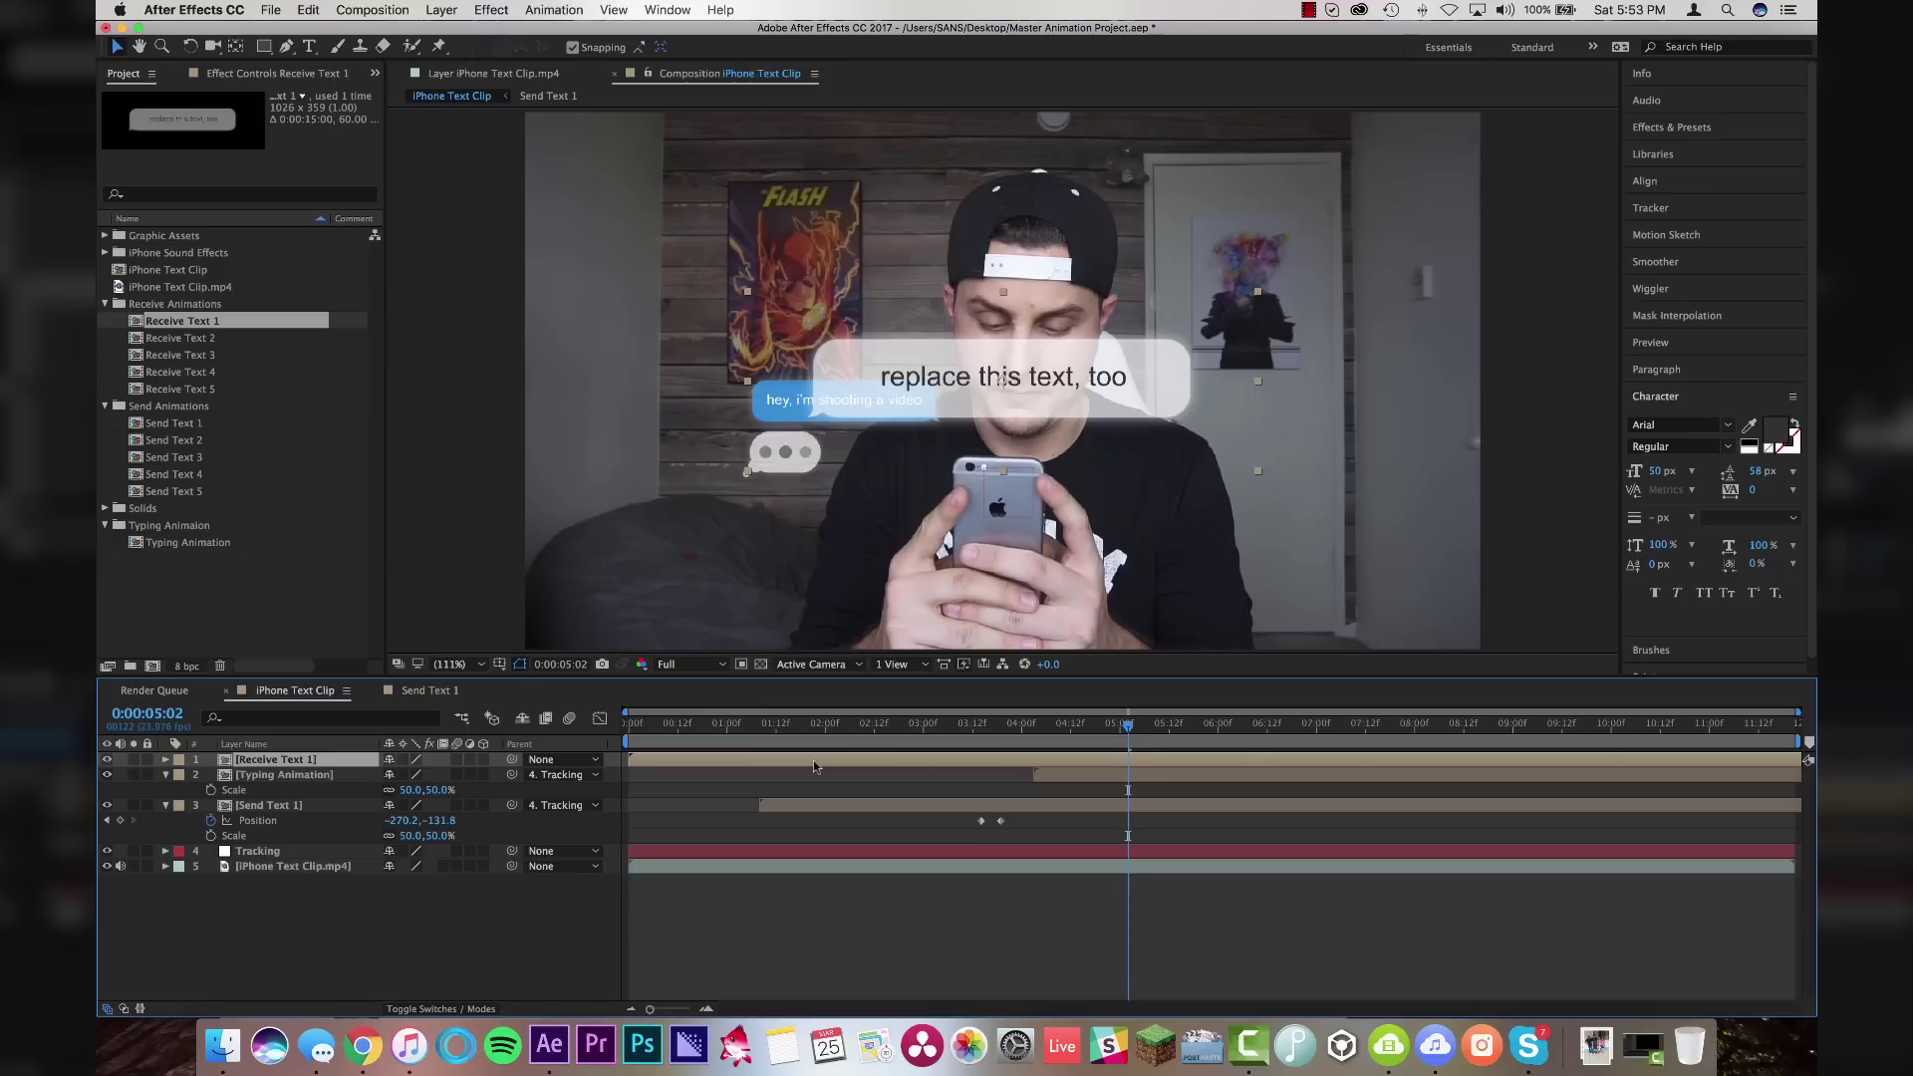
pyautogui.press('s')
pyautogui.click(410, 775)
pyautogui.write('50')
pyautogui.press('Return')
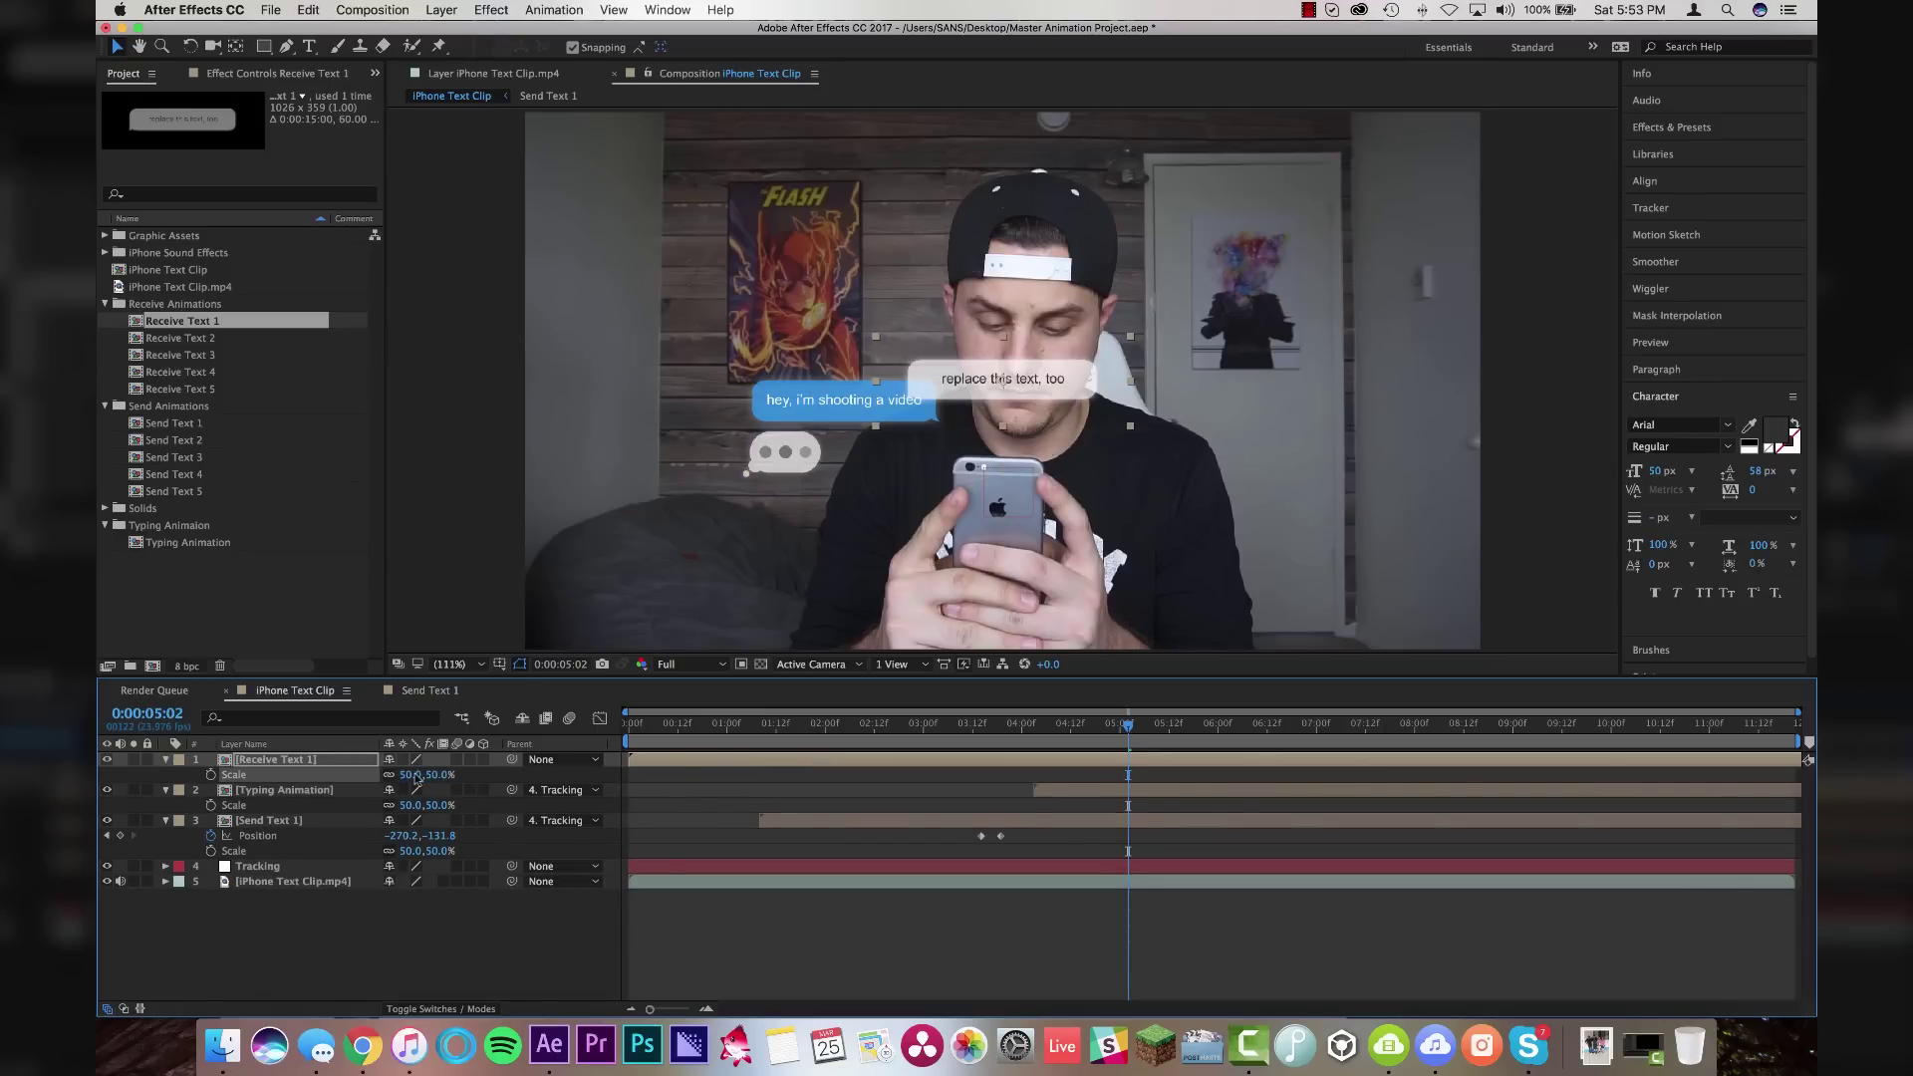
pyautogui.click(563, 759)
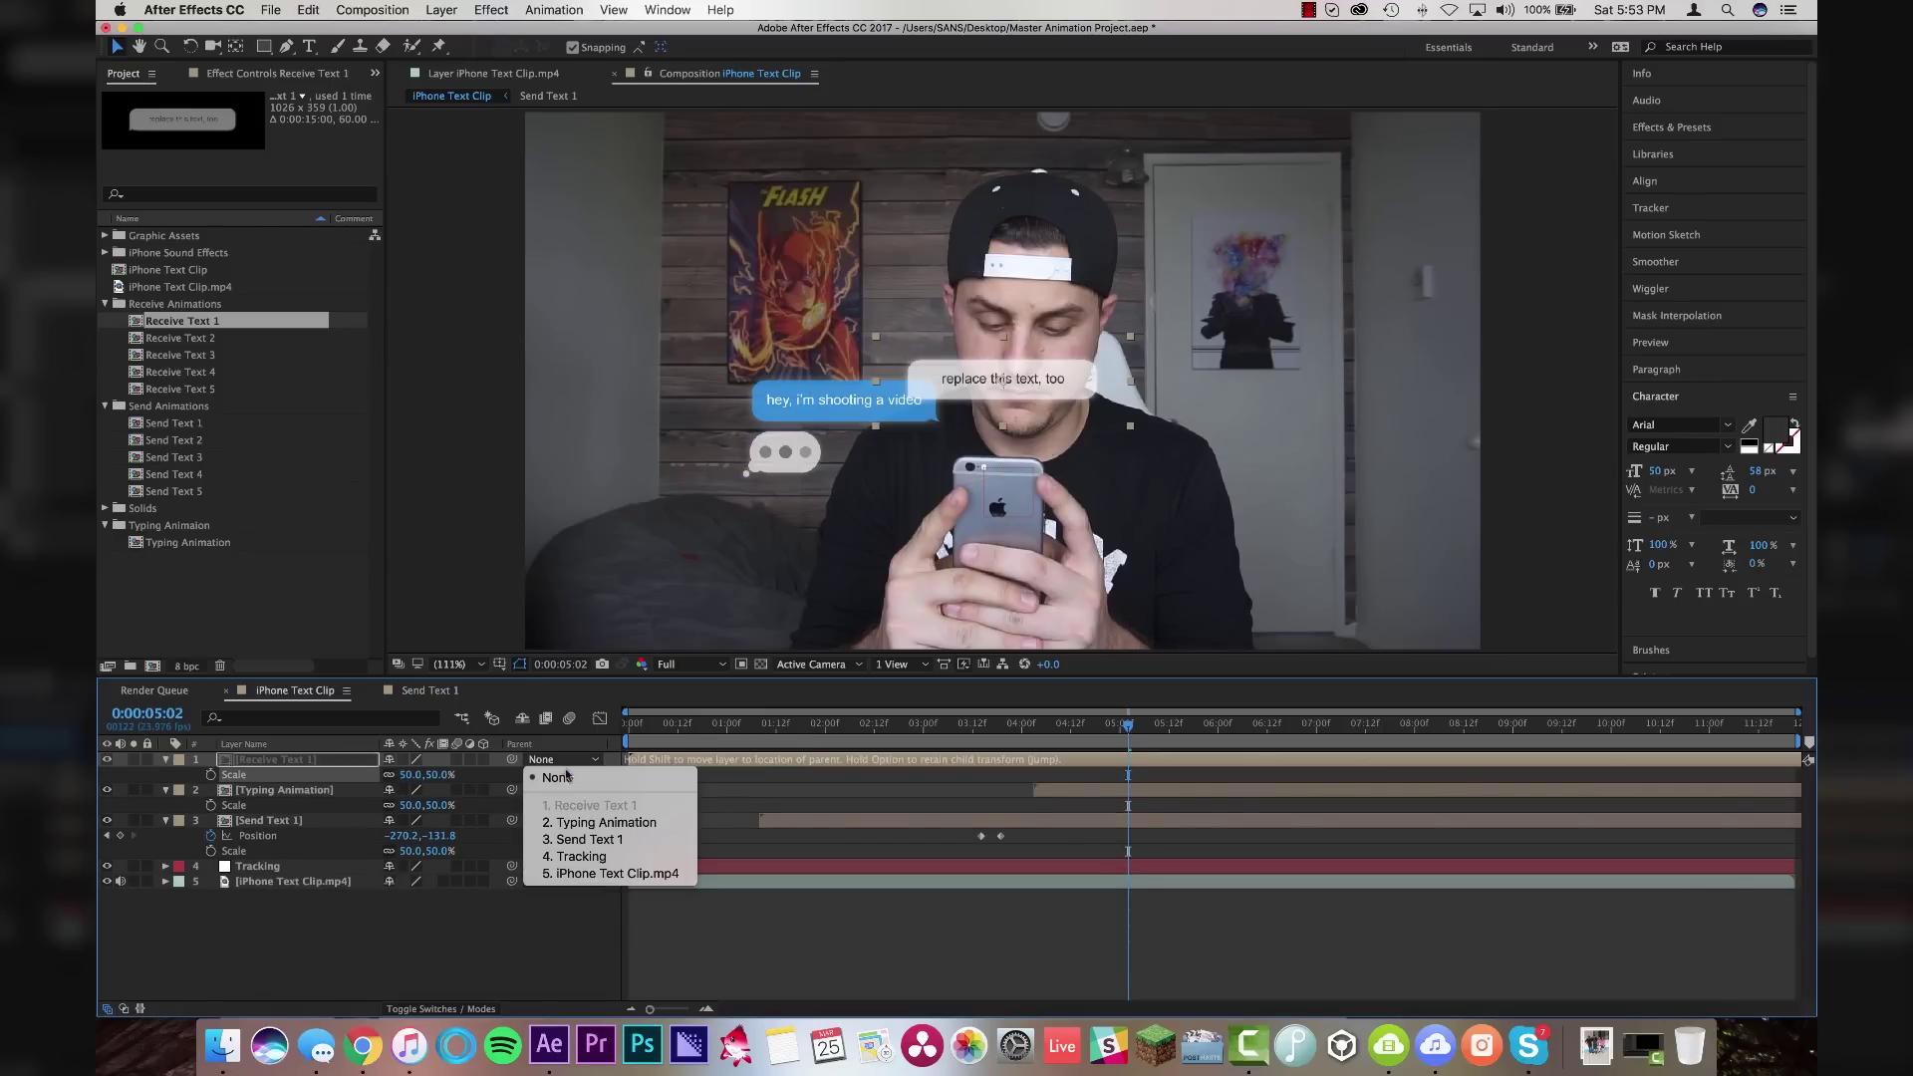
pyautogui.click(583, 857)
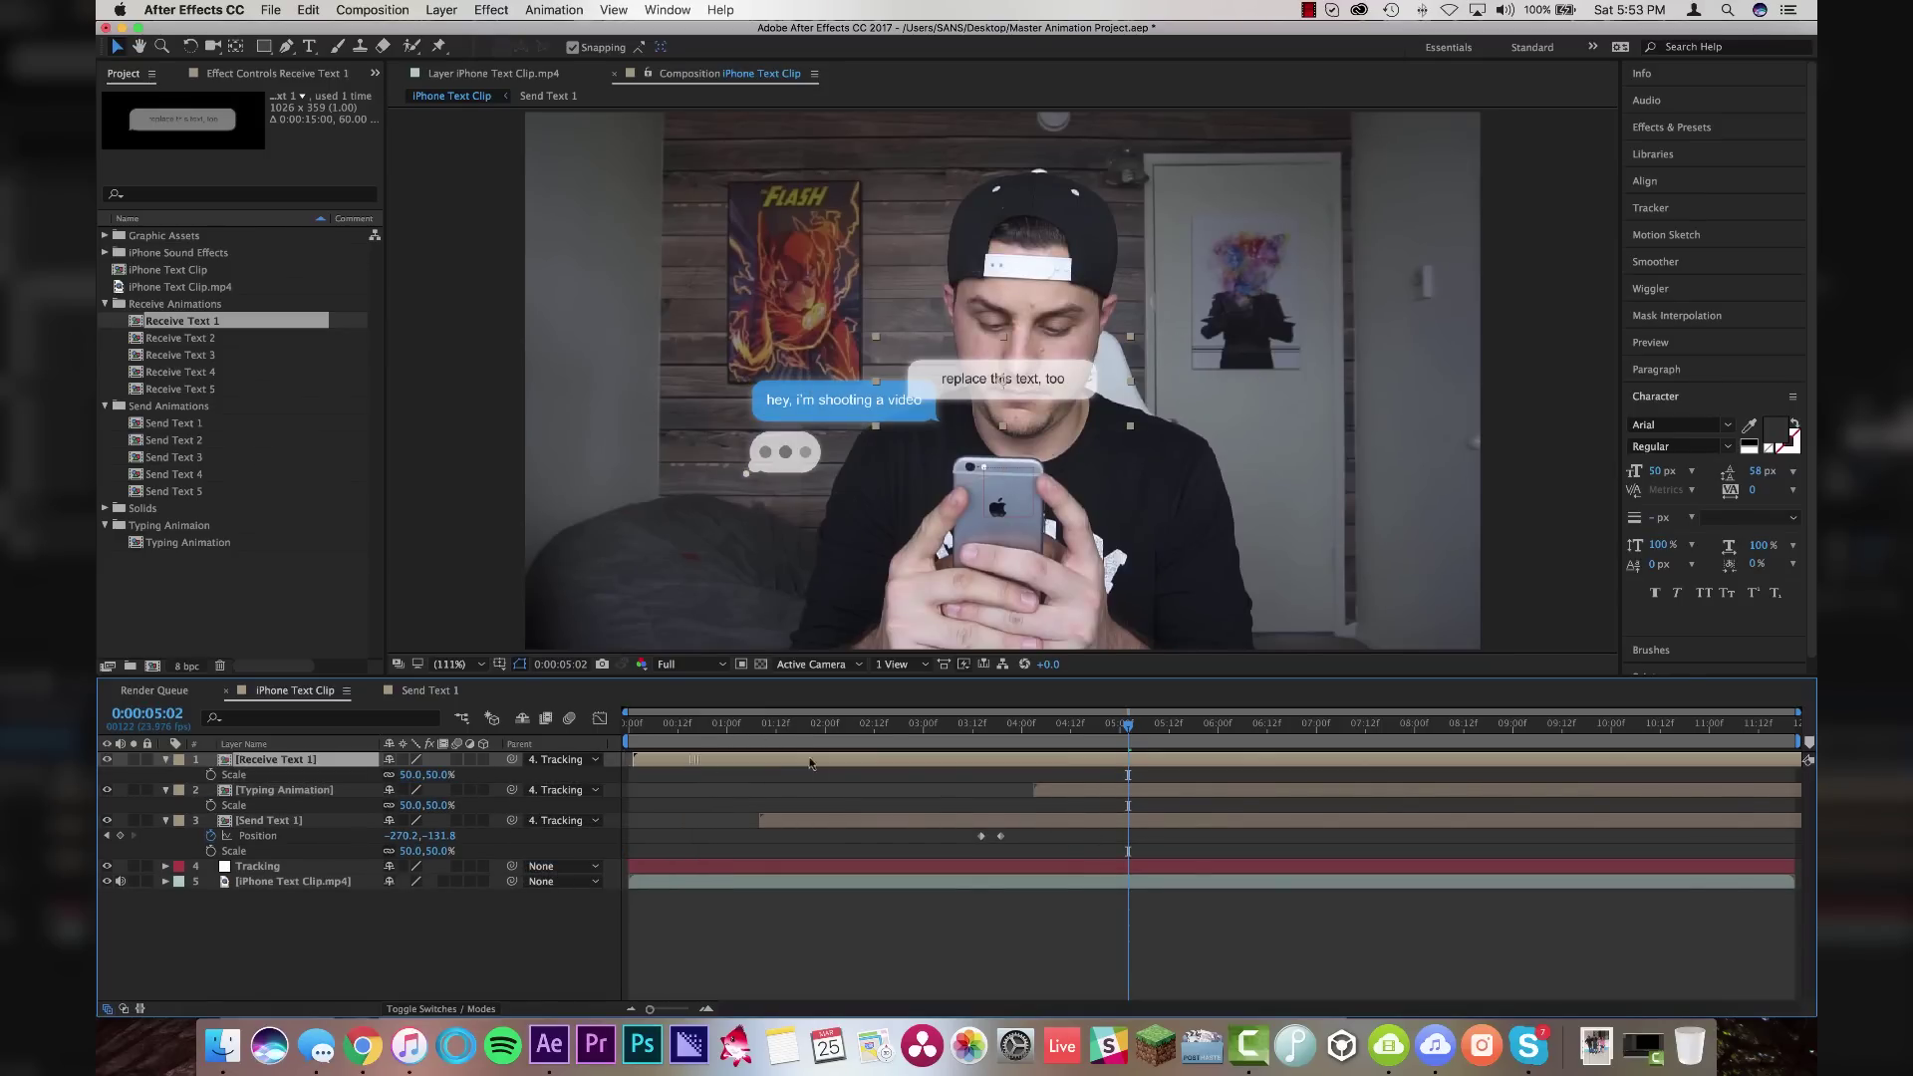
# Place the reply under the sent bubble, start it at 5:02, and cut Typing Animation there
pyautogui.moveTo(809, 763); pyautogui.dragTo(1209, 764)
pyautogui.moveTo(1052, 391); pyautogui.dragTo(897, 463)
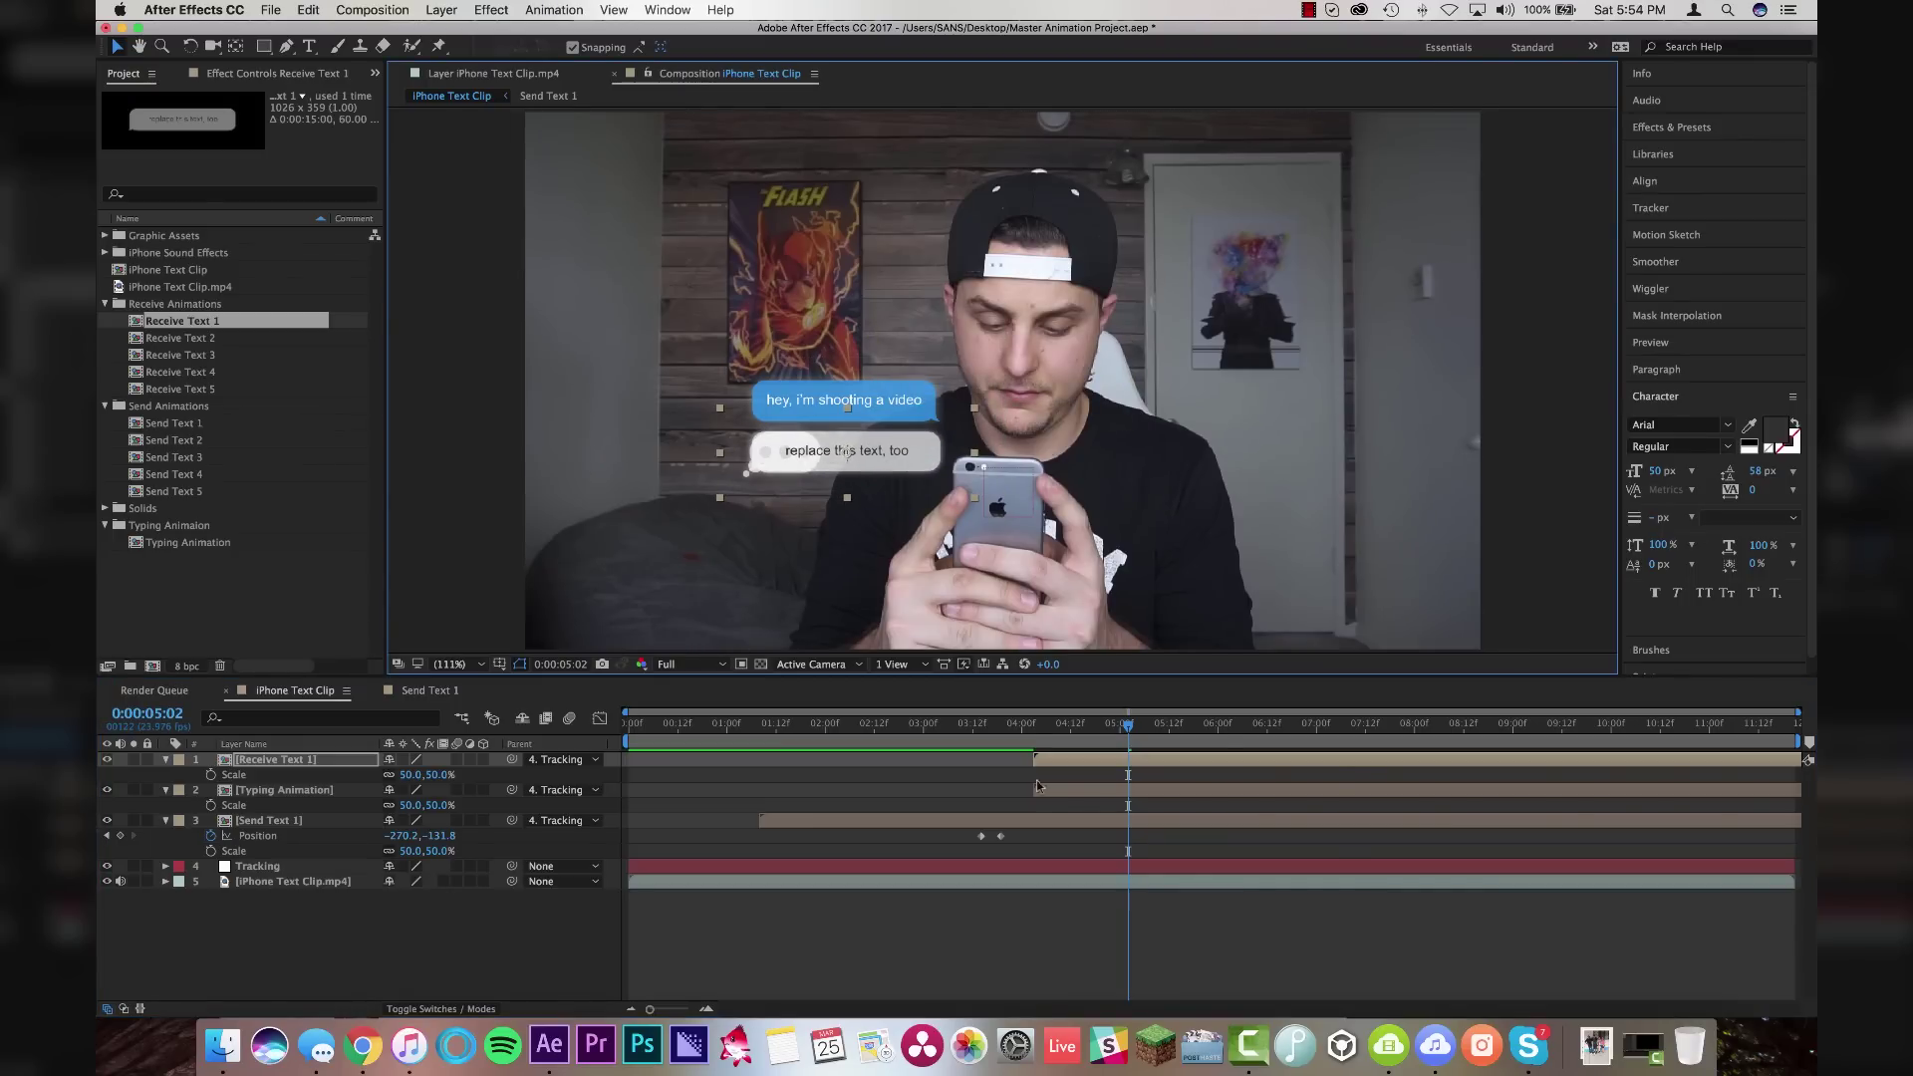
pyautogui.moveTo(1065, 765); pyautogui.dragTo(1158, 764)
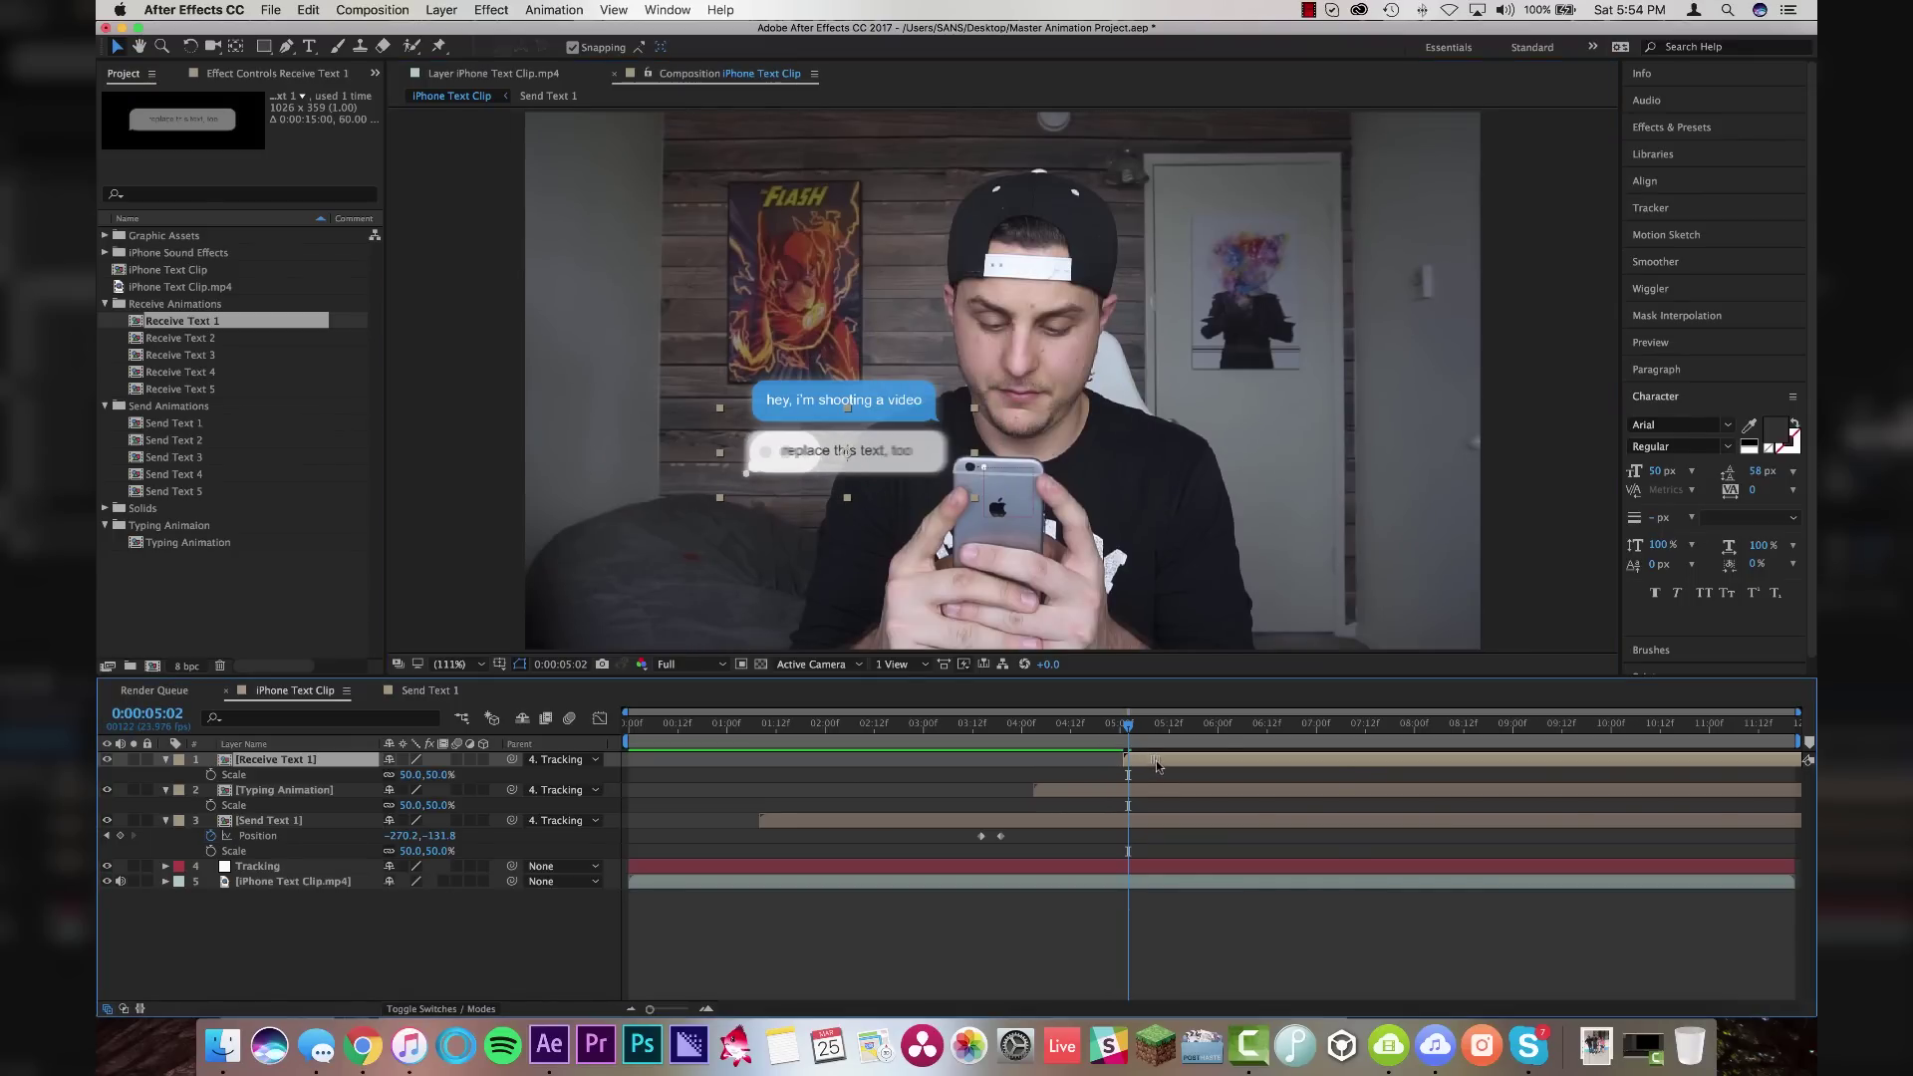
pyautogui.click(1161, 797)
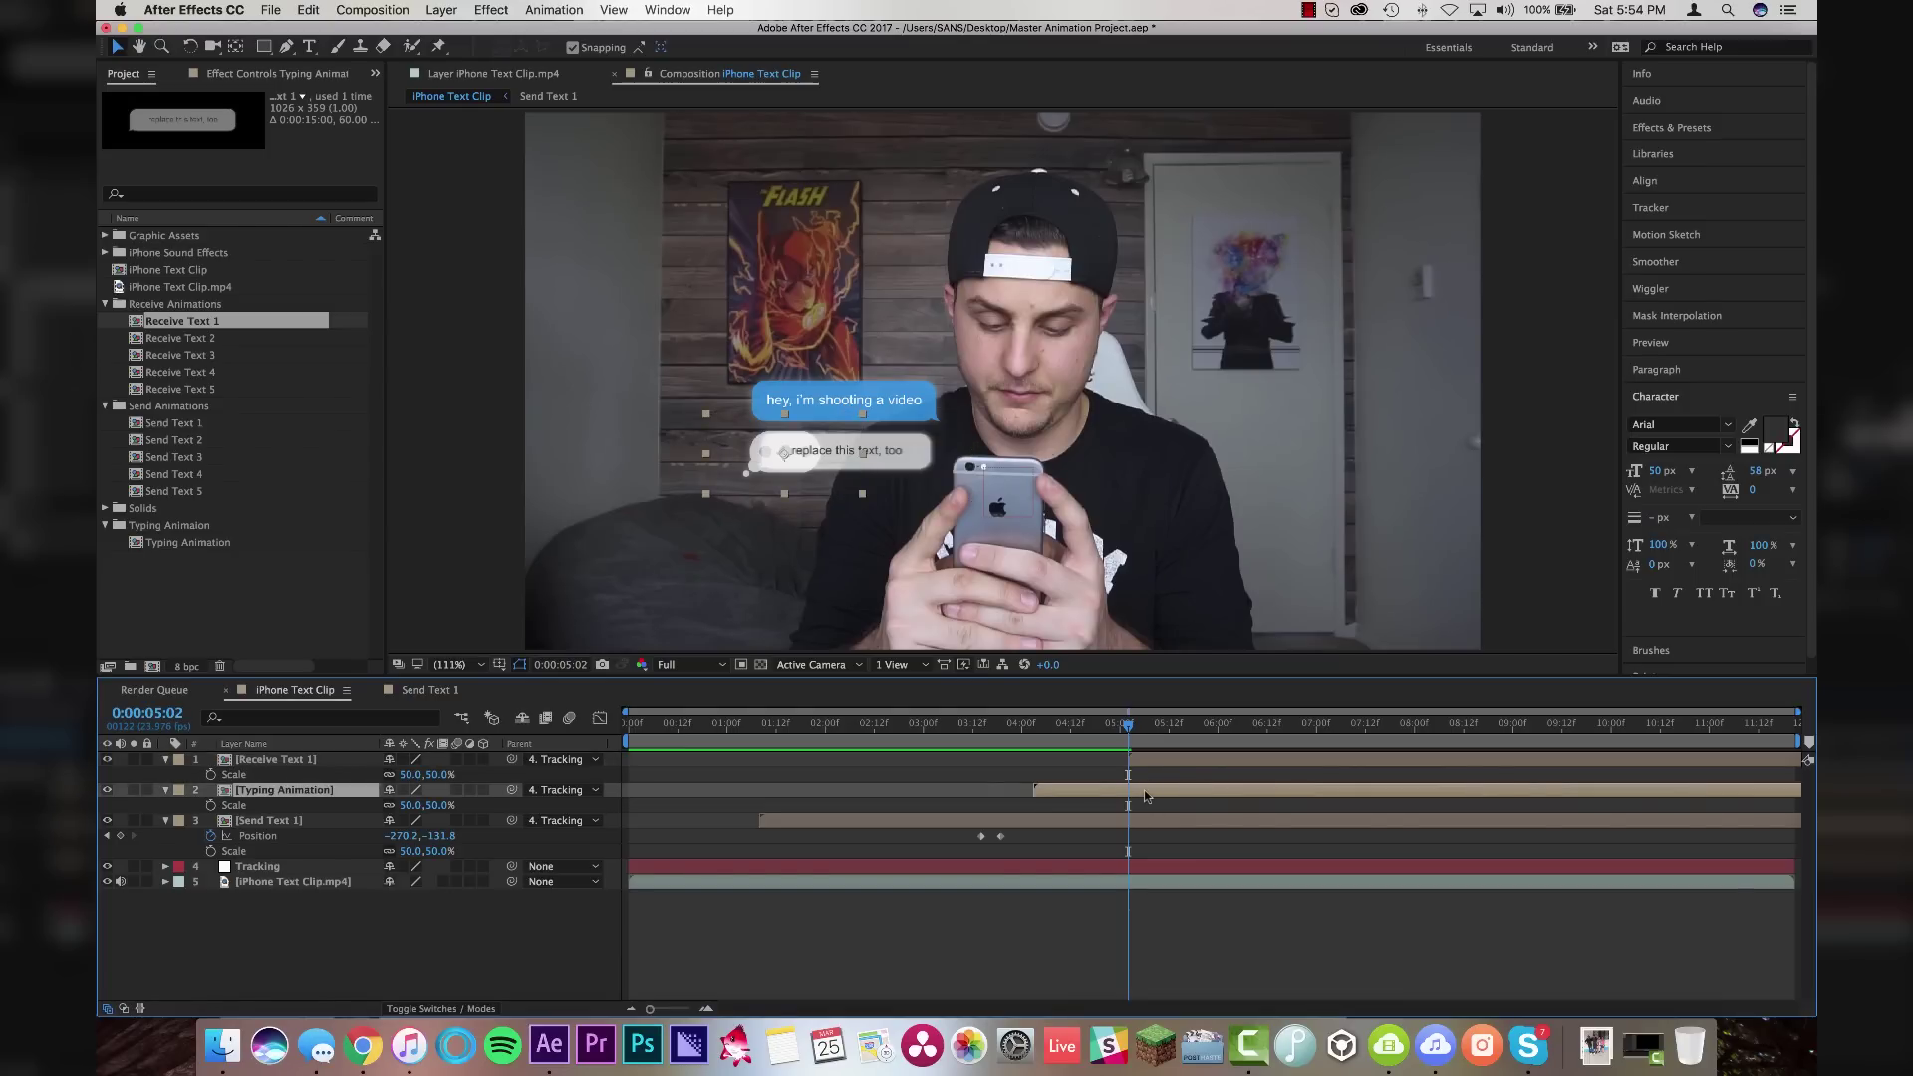
pyautogui.press('shift+super+d')
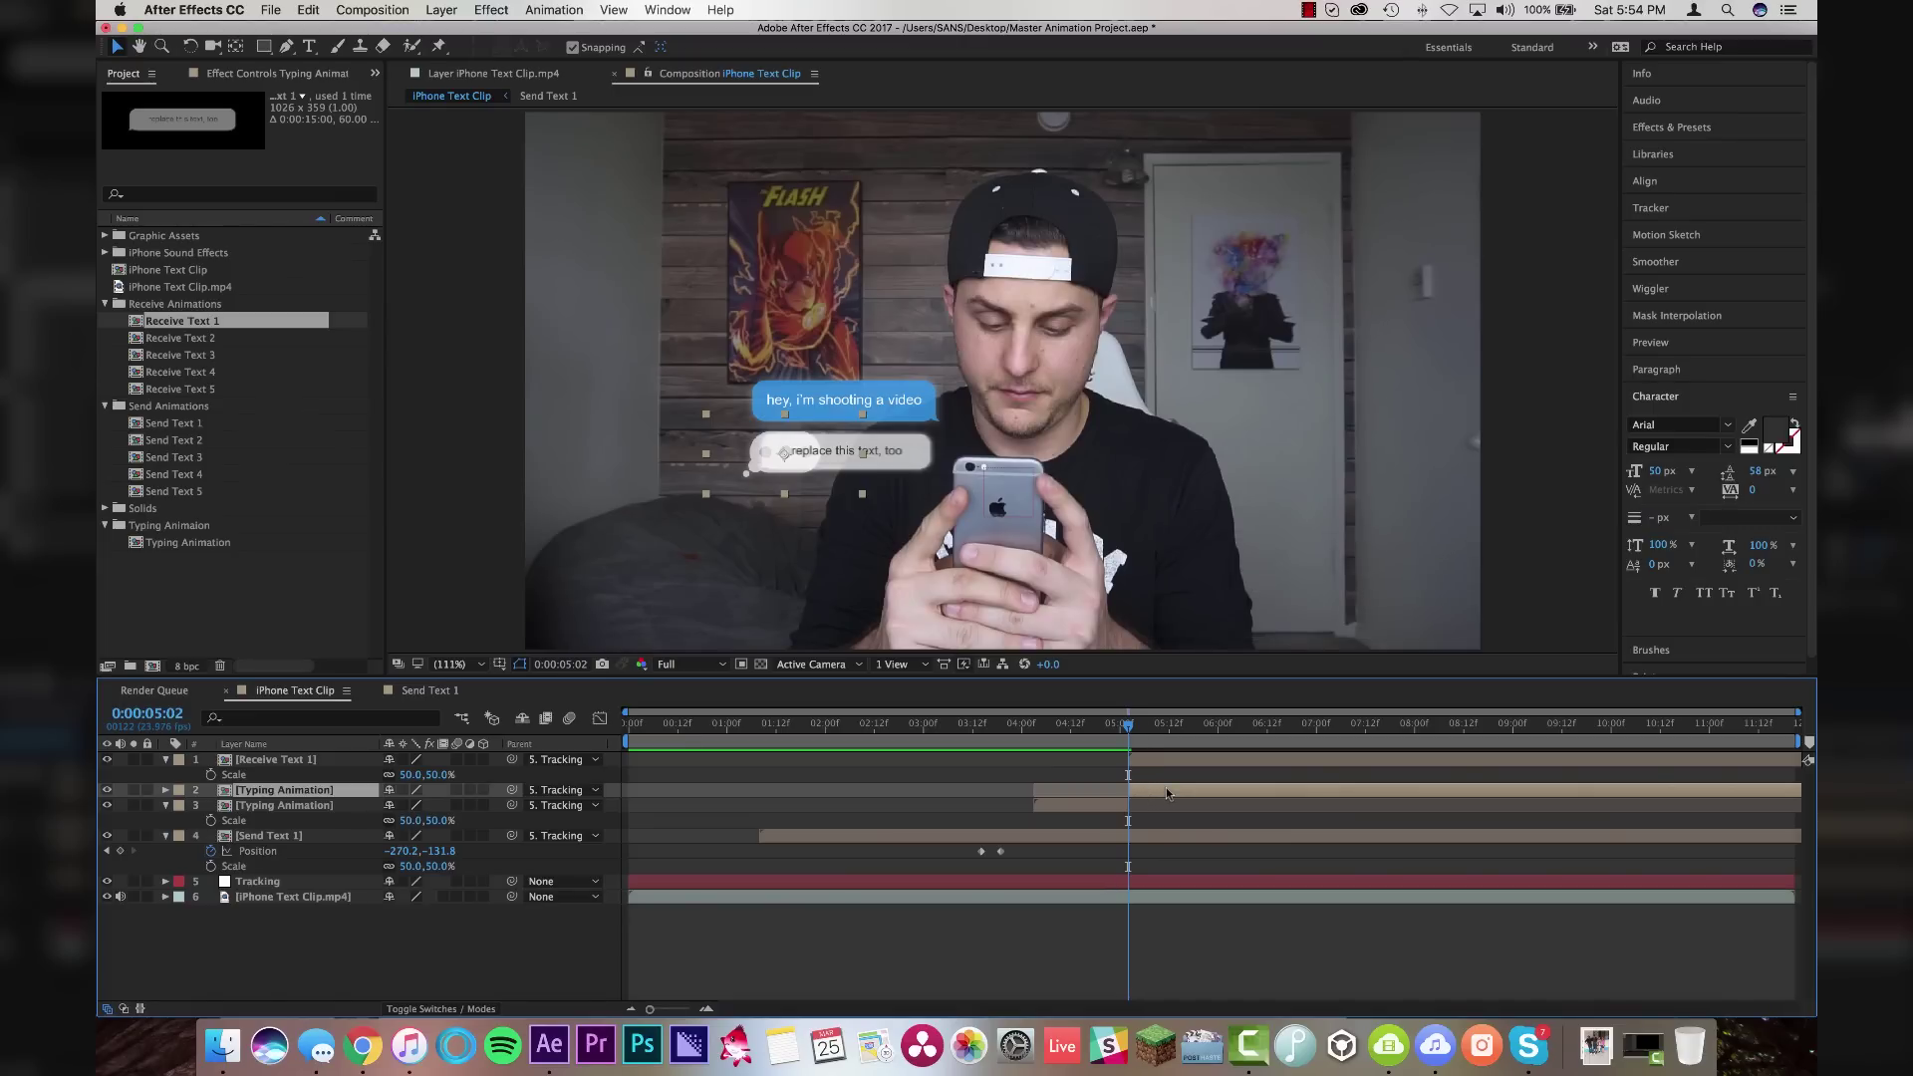
pyautogui.press('Delete')
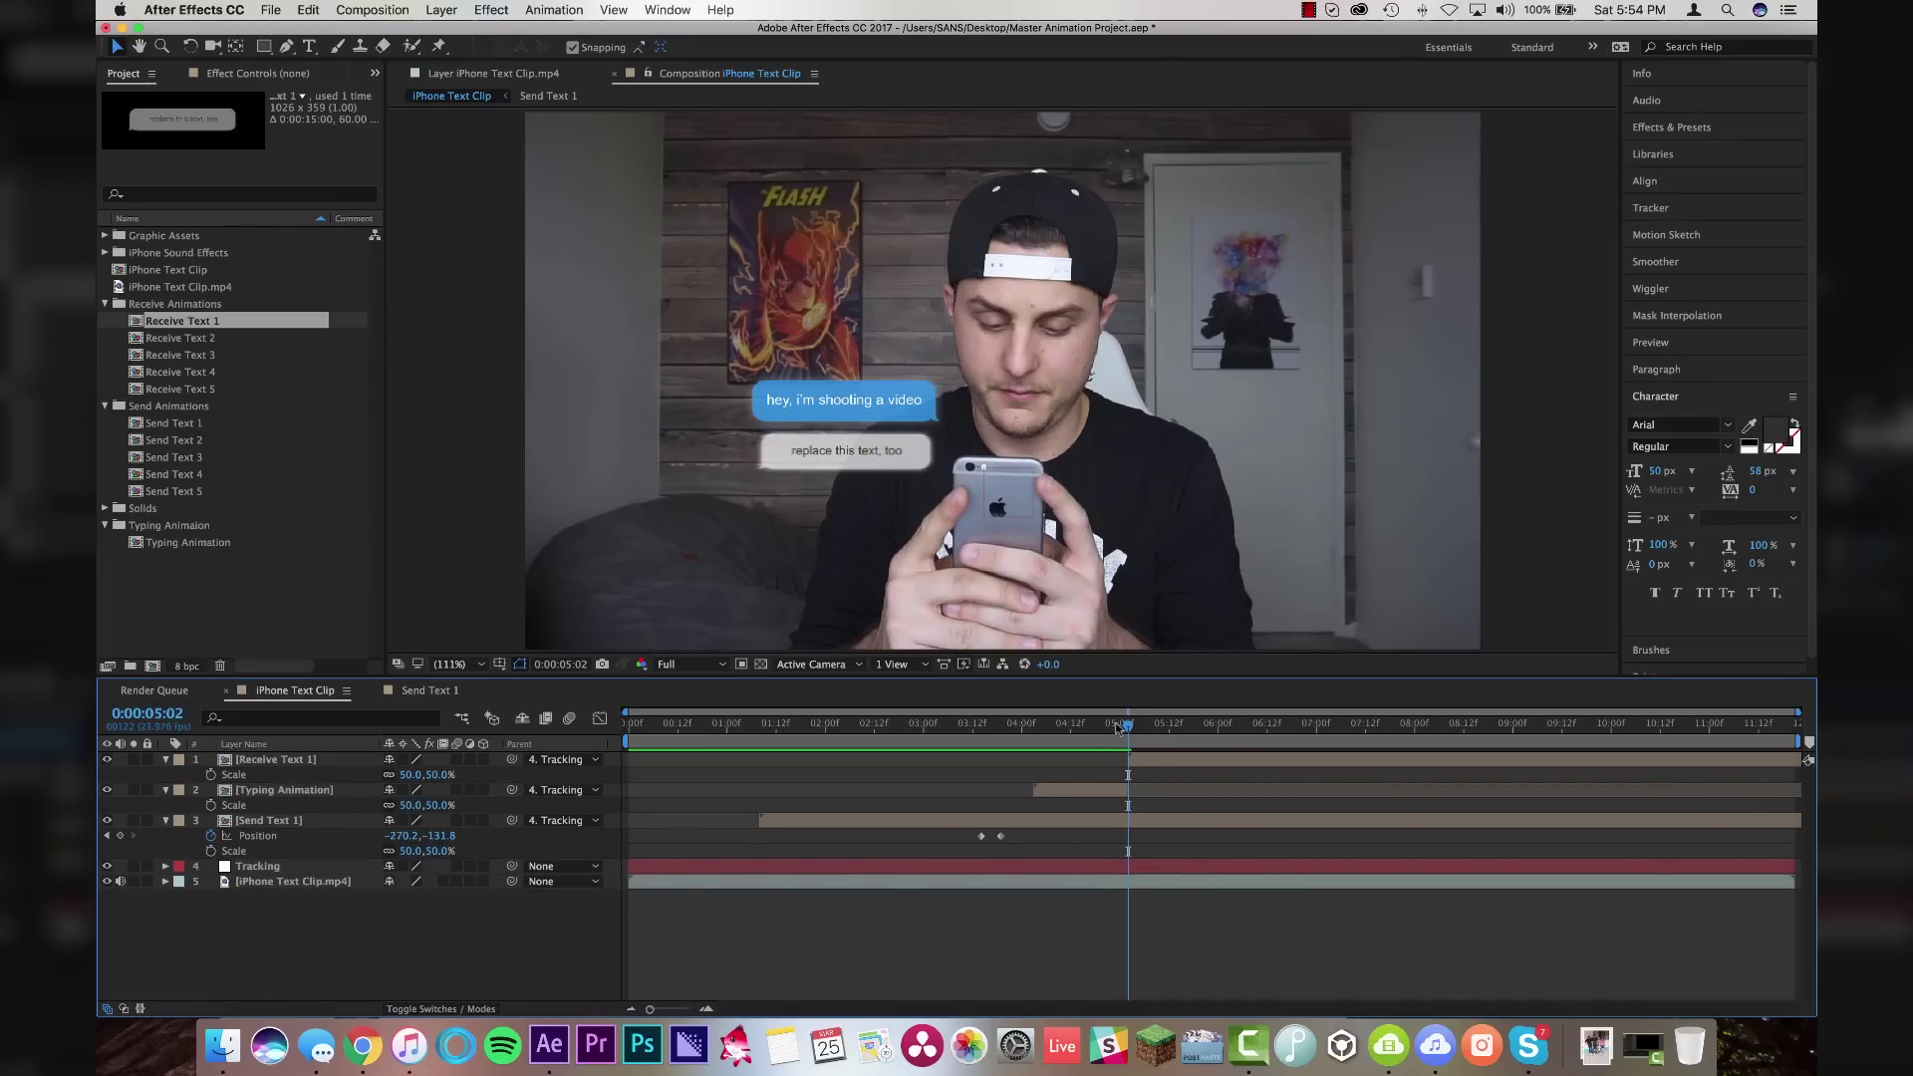
# Preview the transition from typing dots to the reply starting at 4:21
pyautogui.moveTo(1117, 728)
pyautogui.mouseDown()
pyautogui.moveTo(1064, 727)
pyautogui.moveTo(1149, 725)
pyautogui.moveTo(1083, 728)
pyautogui.mouseUp()
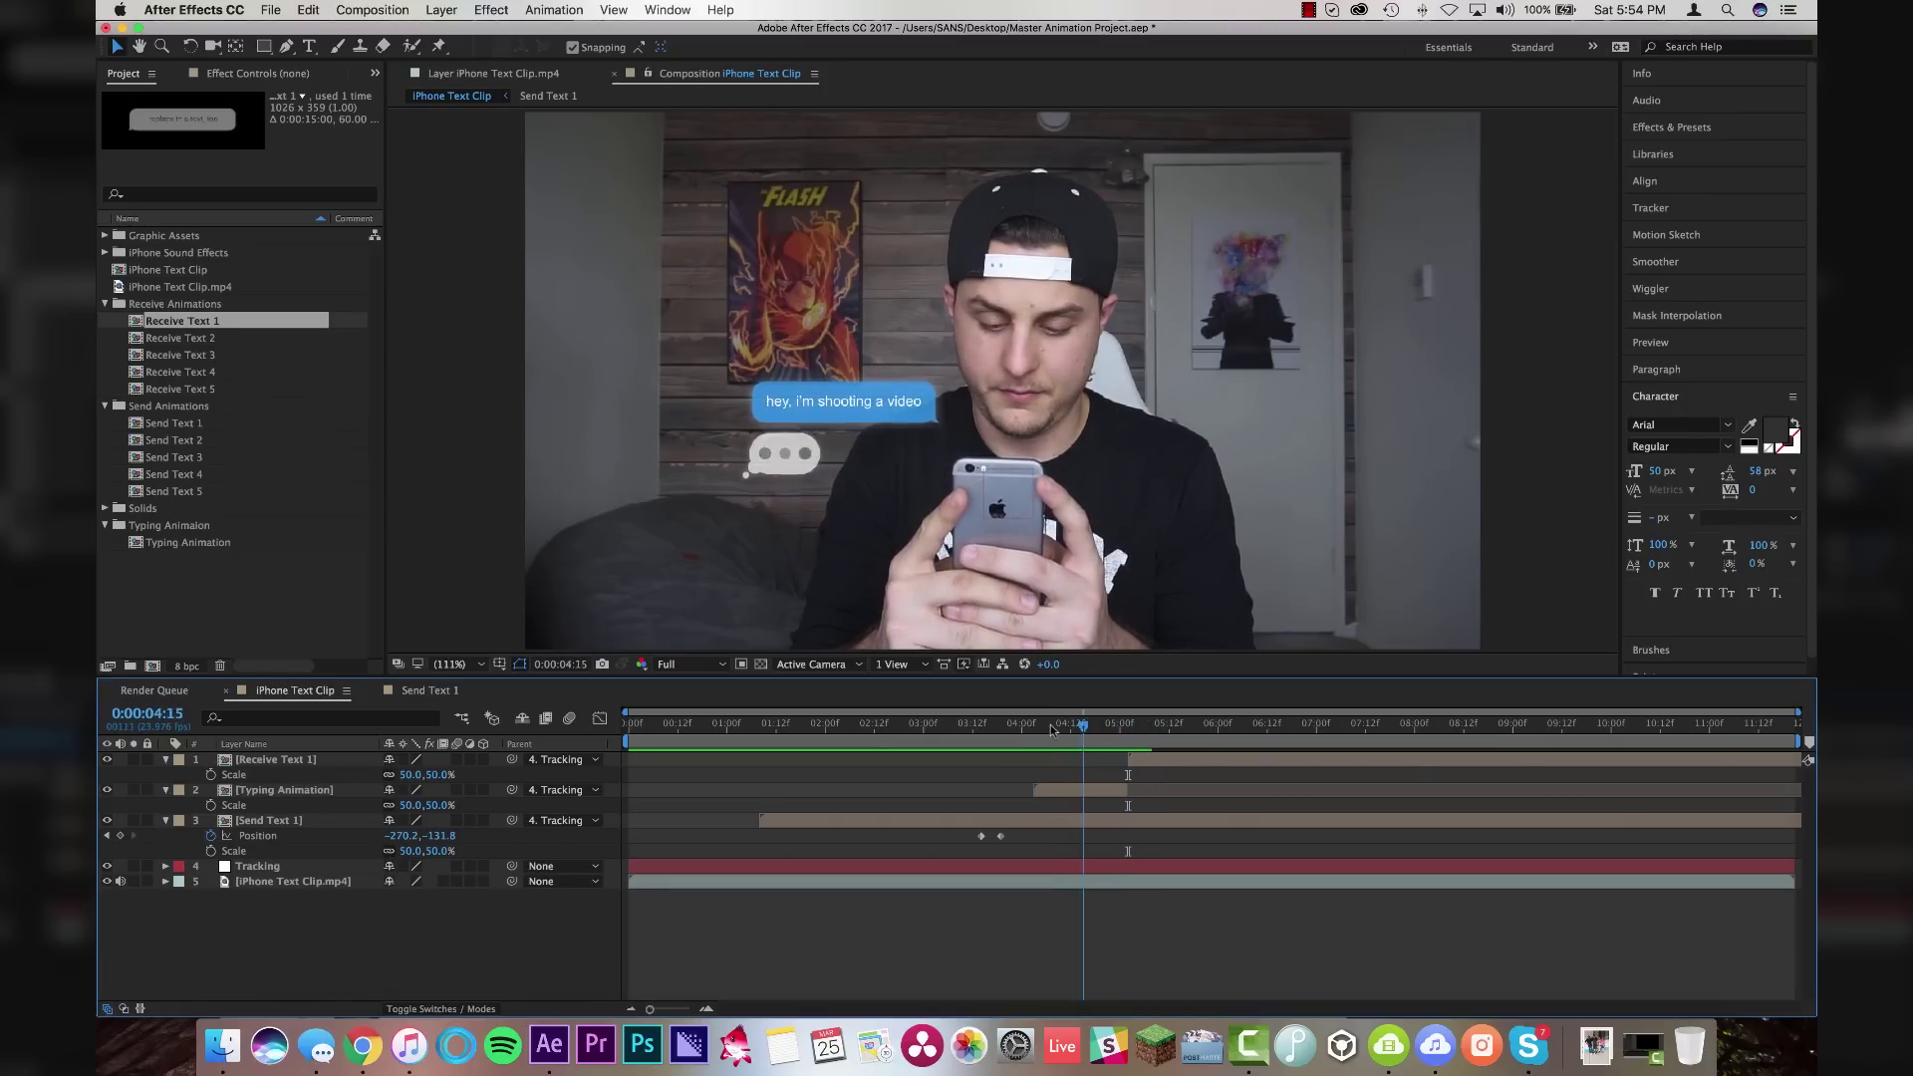
pyautogui.press('space')
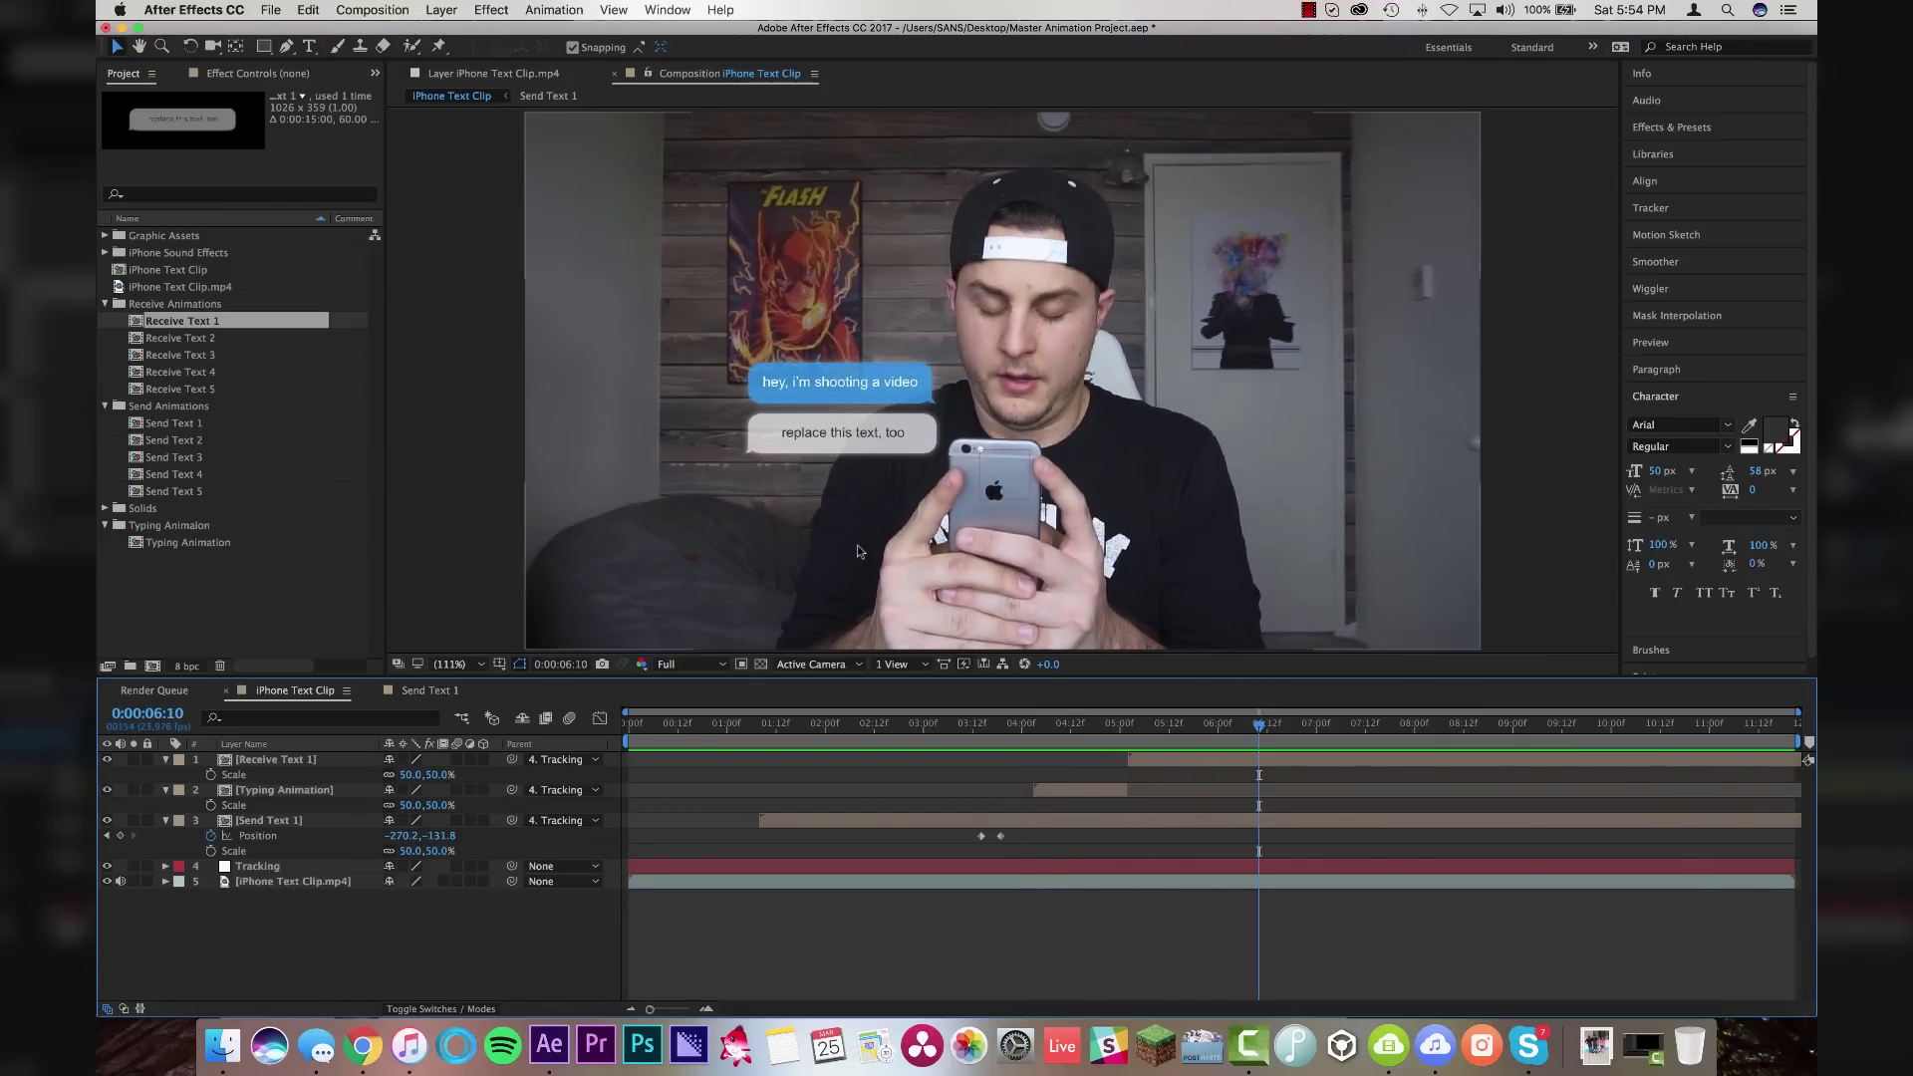
pyautogui.doubleClick(1271, 759)
# Replace the Receive Text 1 bubble text with 'your mom is shooting a video'
pyautogui.click(310, 47)
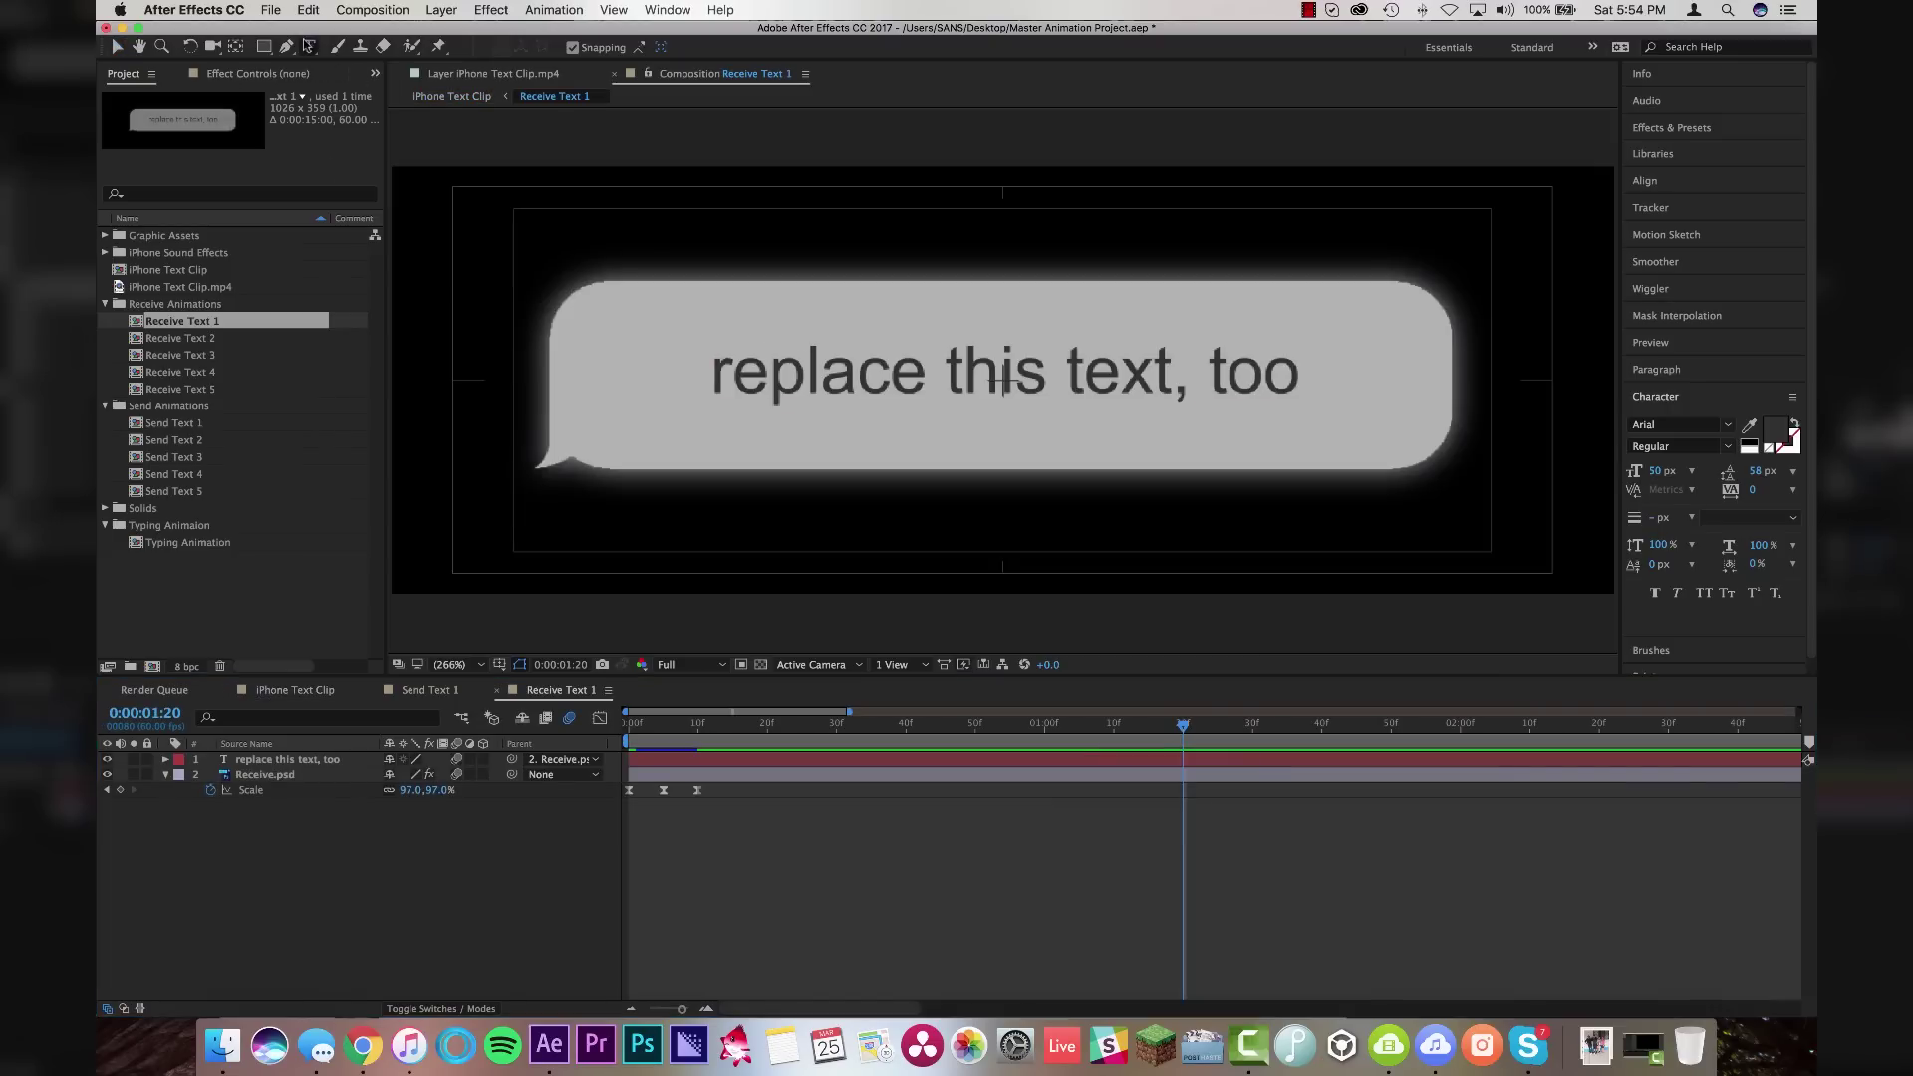
pyautogui.click(885, 370)
pyautogui.press('super+a')
pyautogui.write('your mo')
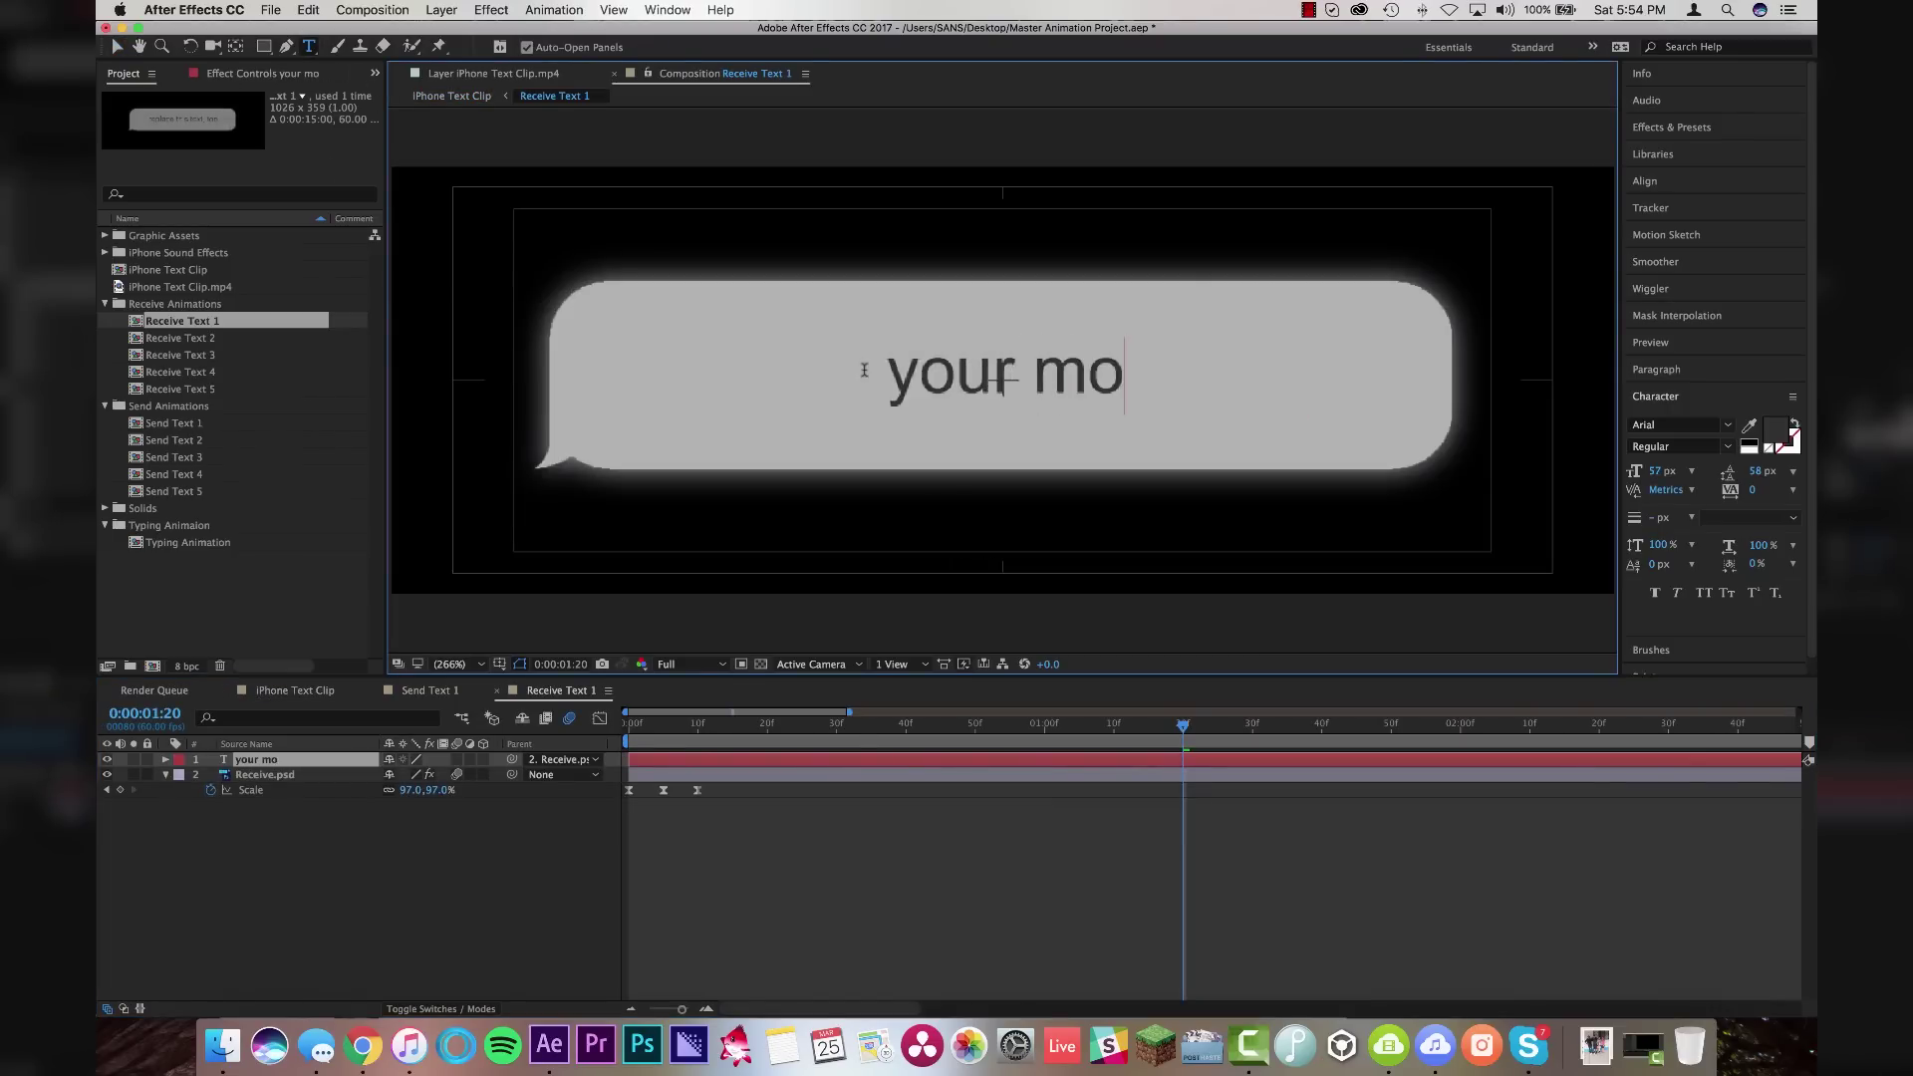
pyautogui.write('m is shooting a v')
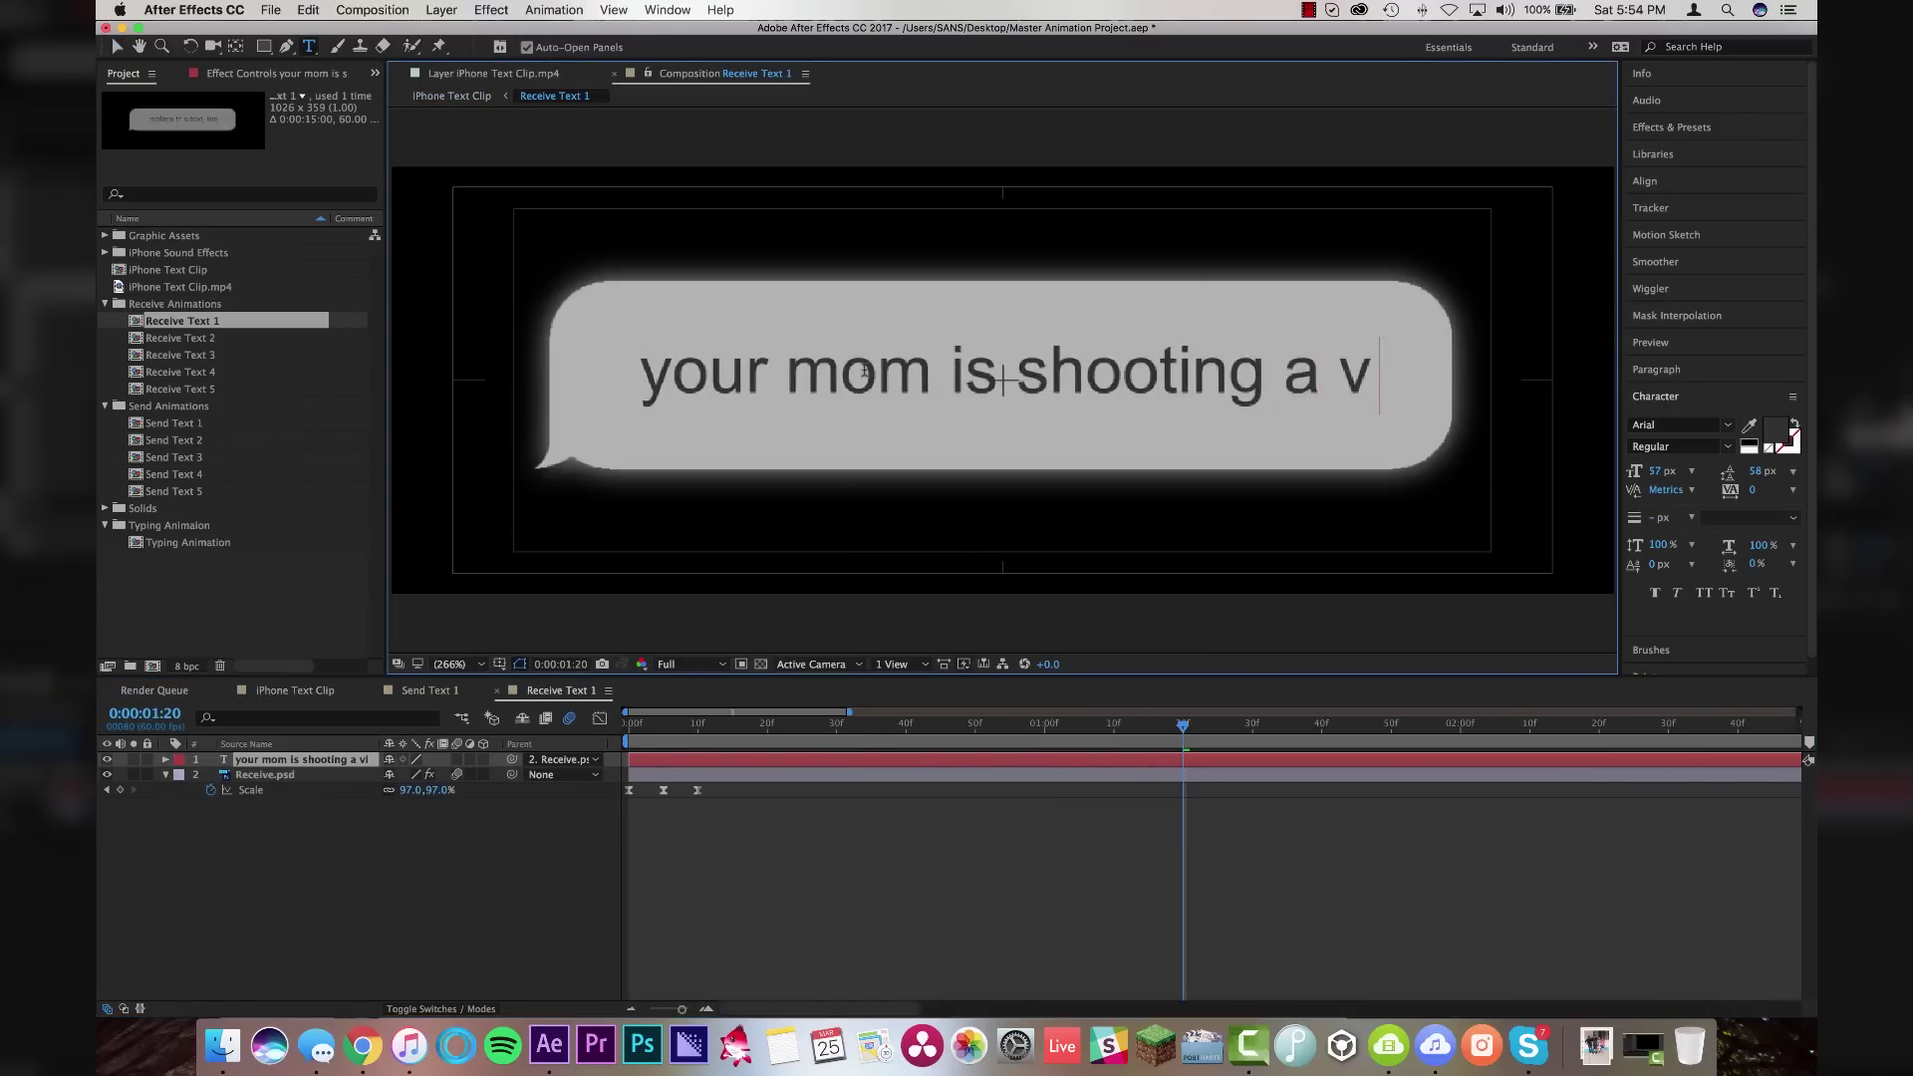
pyautogui.write('ideo')
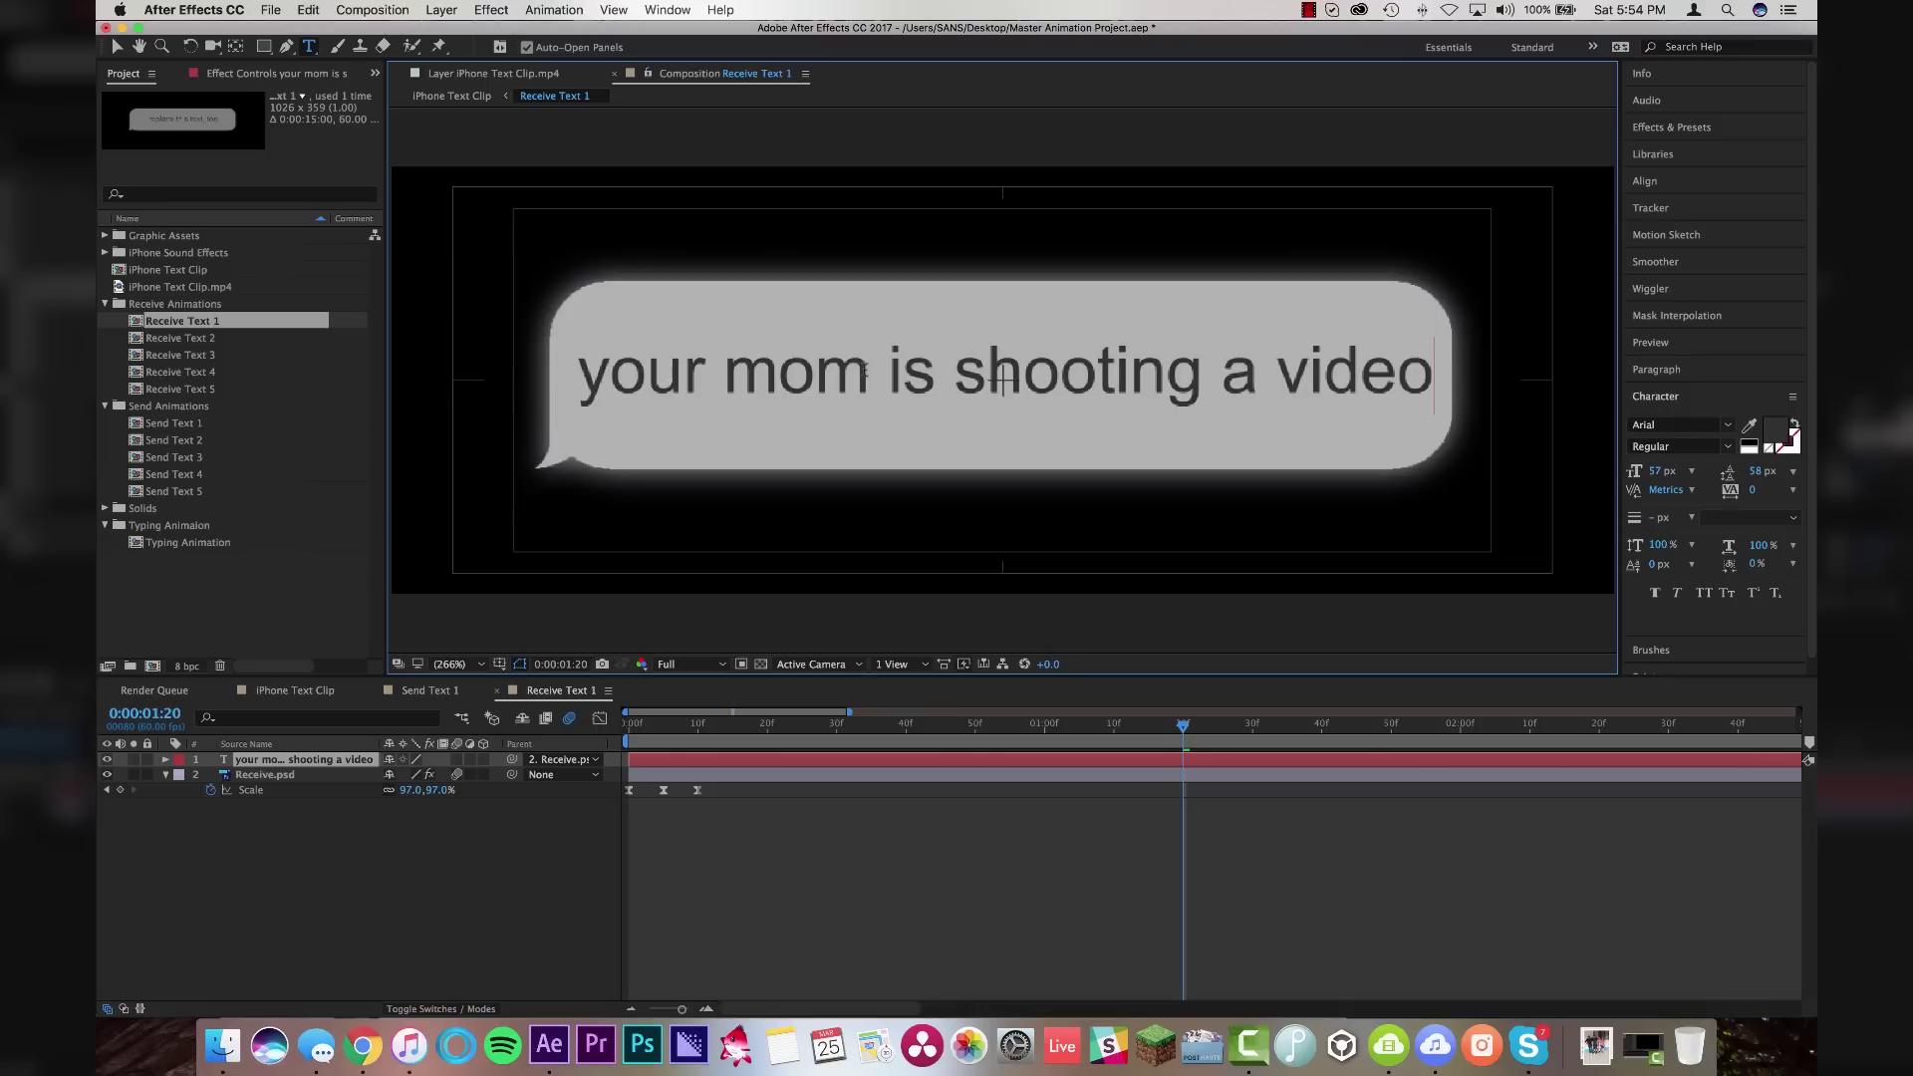
pyautogui.press('super+a')
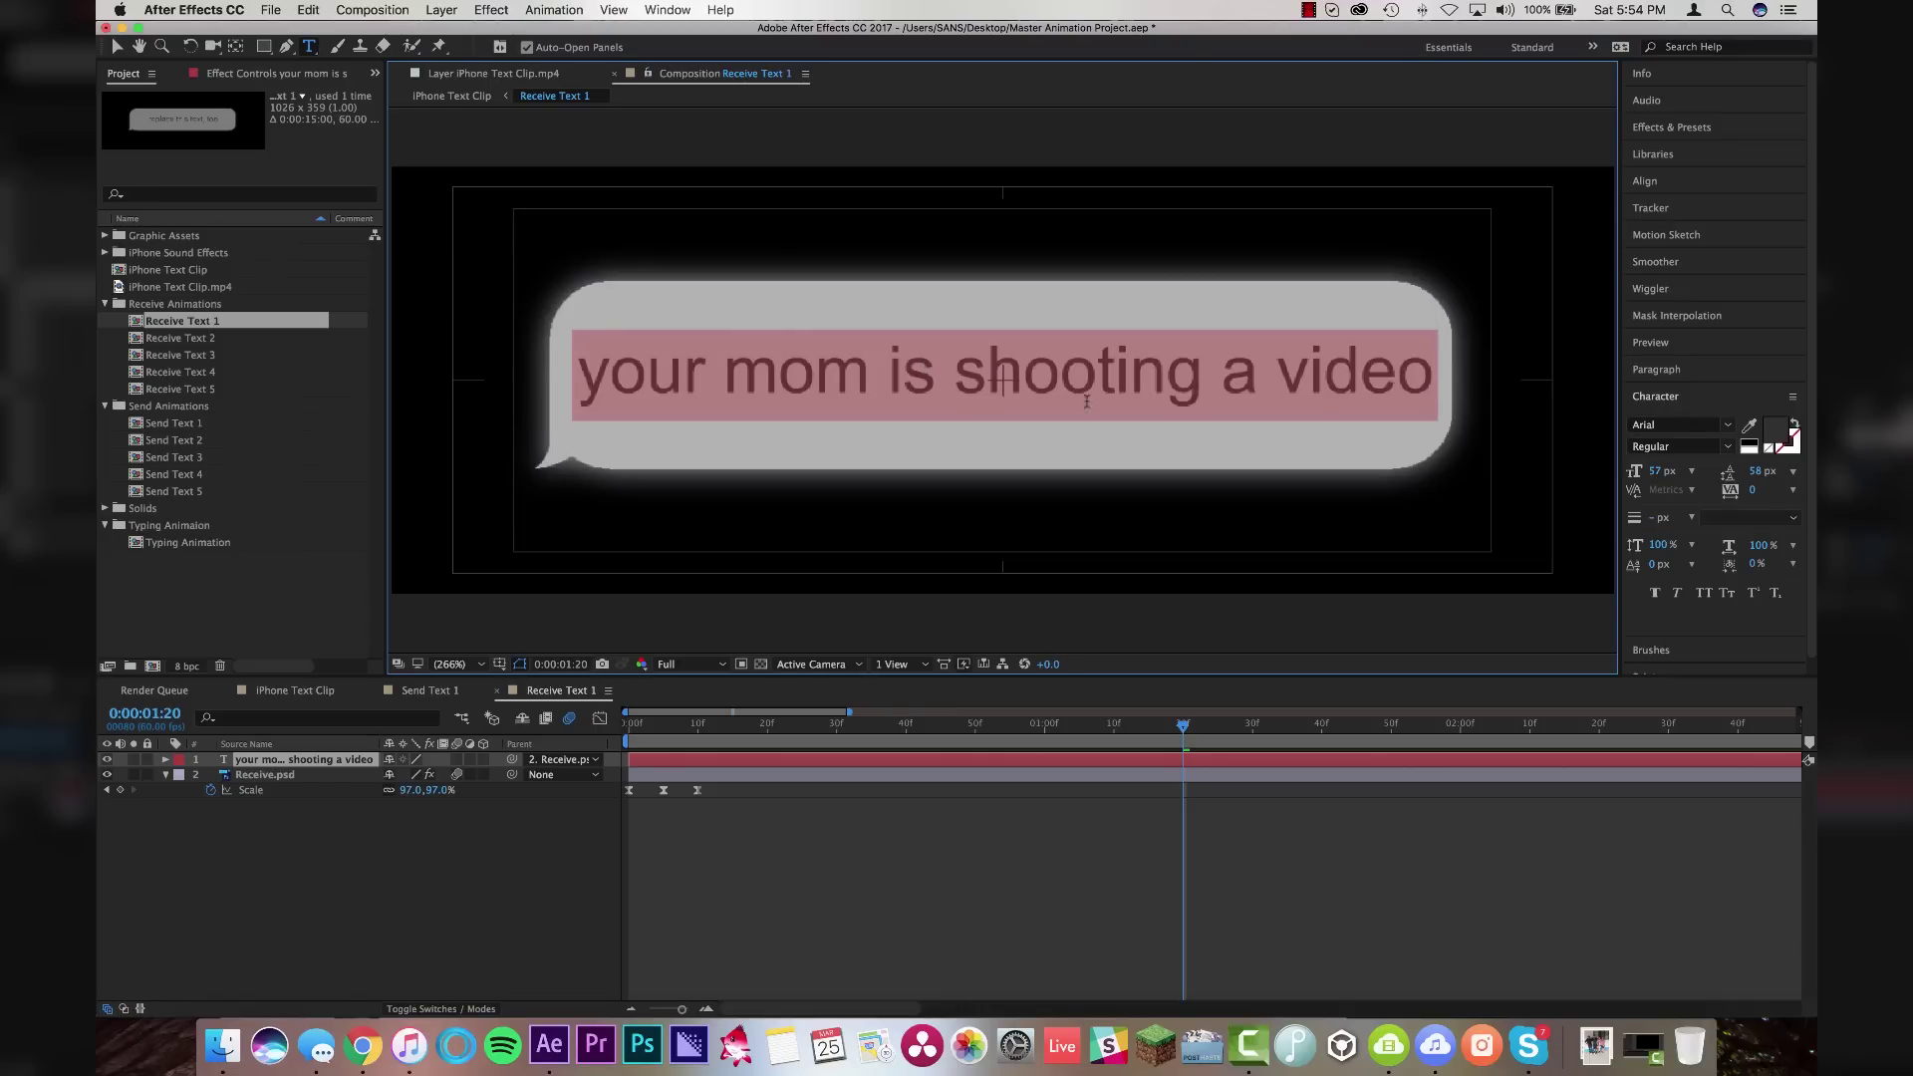
pyautogui.click(117, 47)
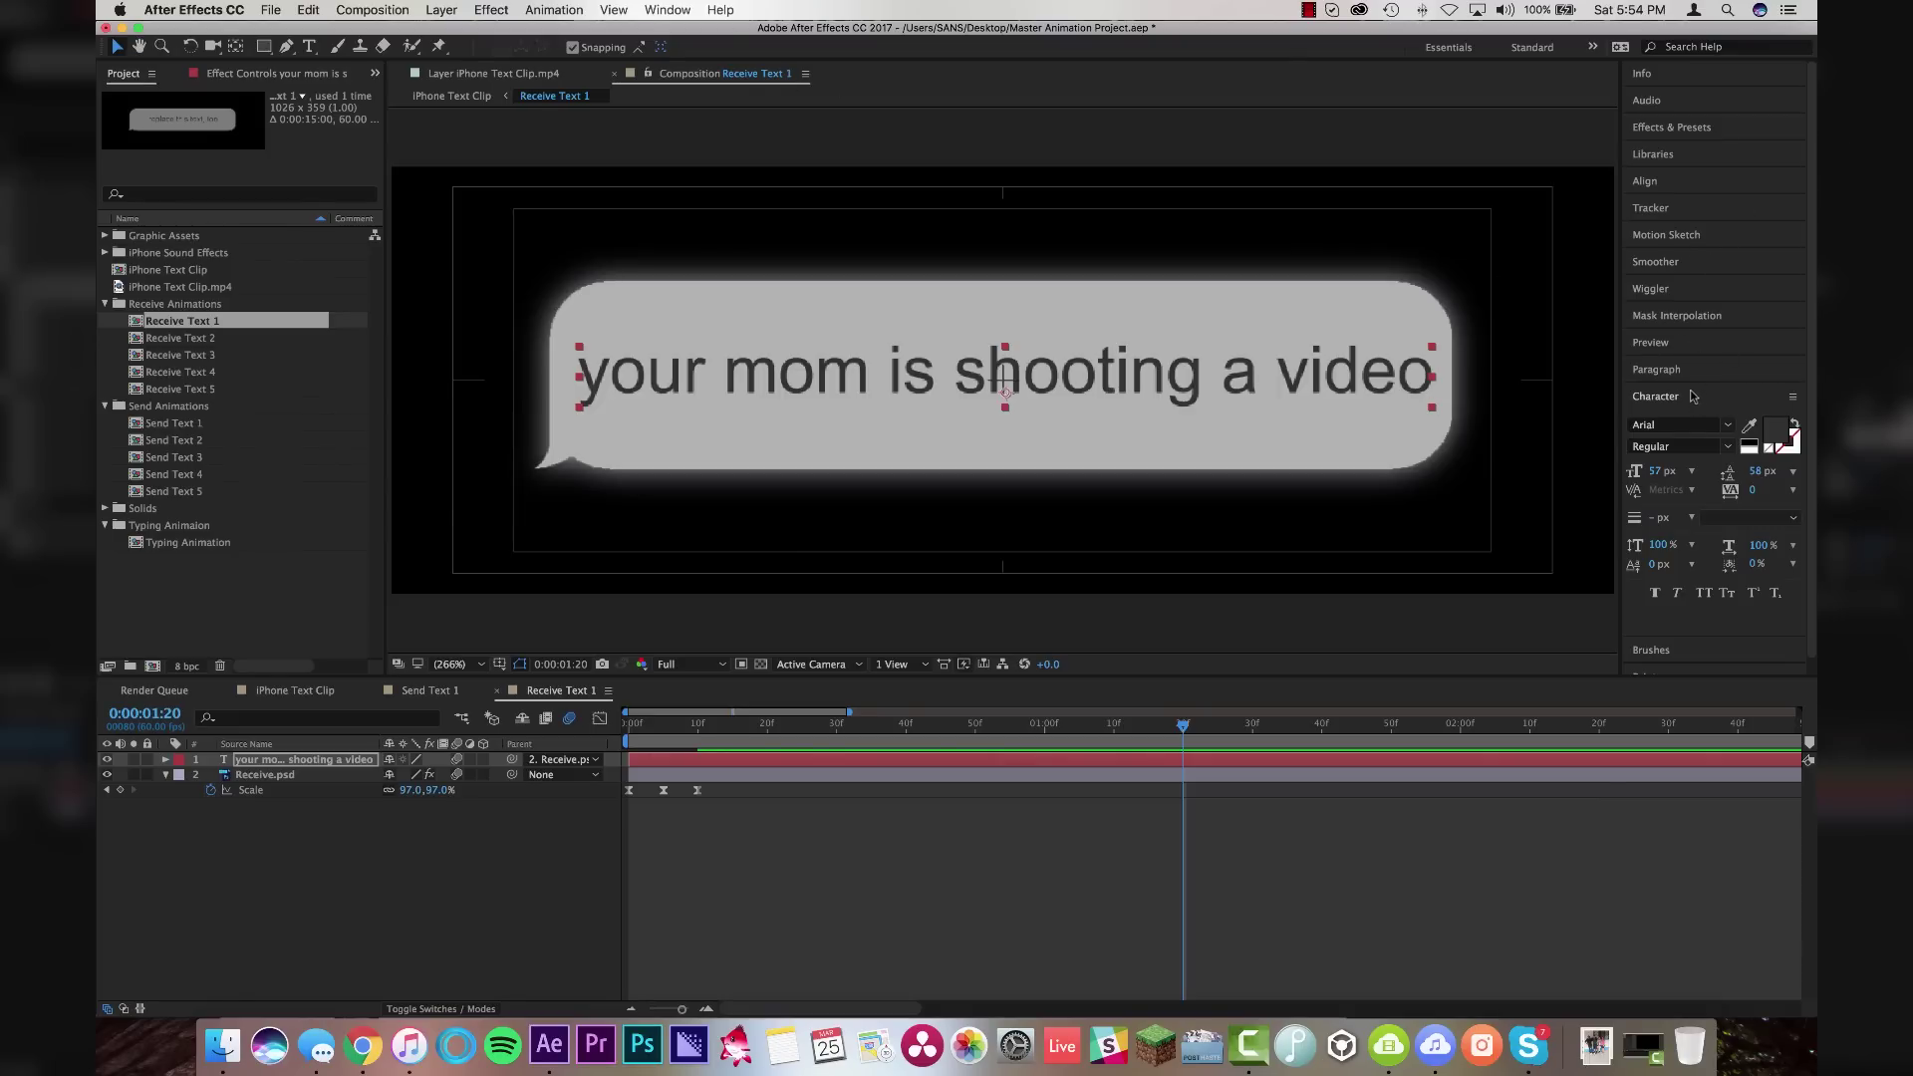
# Lower the font size to 53 px so the text fits the bubble
pyautogui.click(1701, 398)
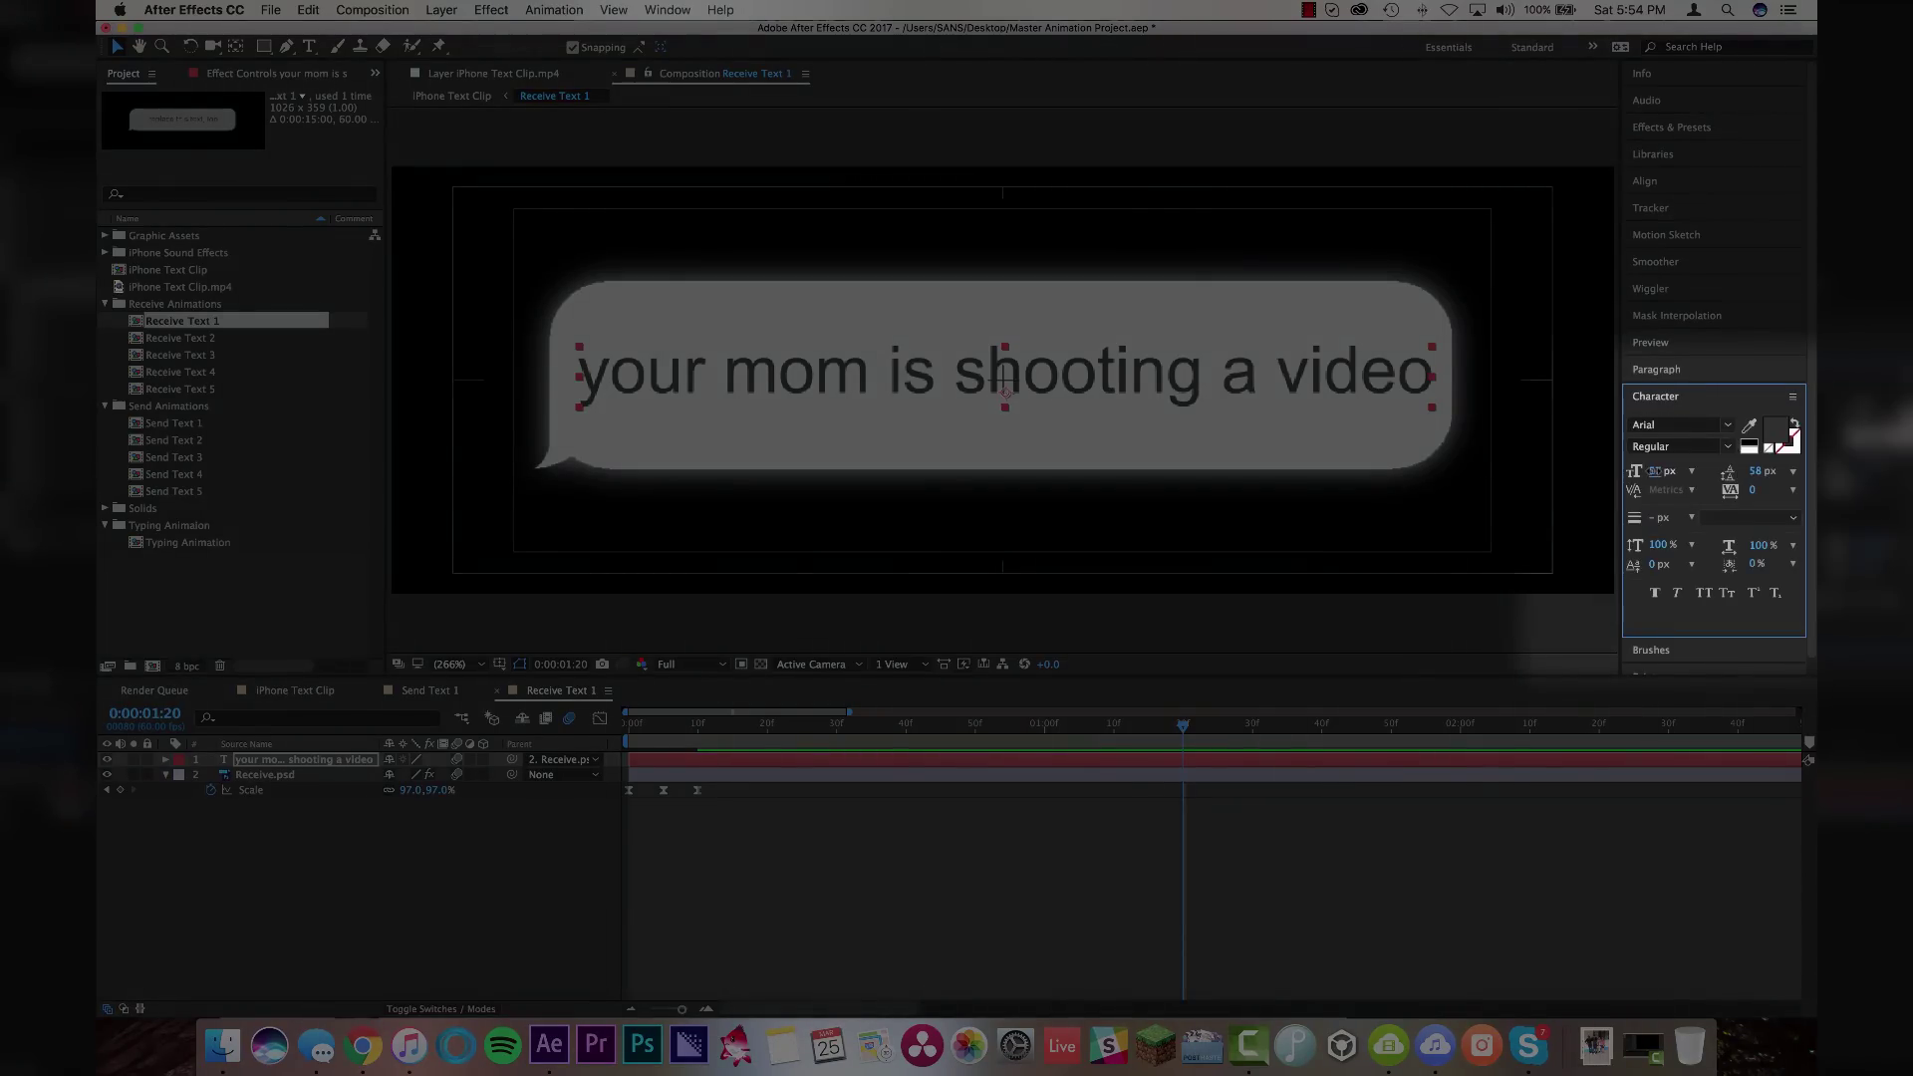
pyautogui.moveTo(1655, 471); pyautogui.dragTo(1655, 471)
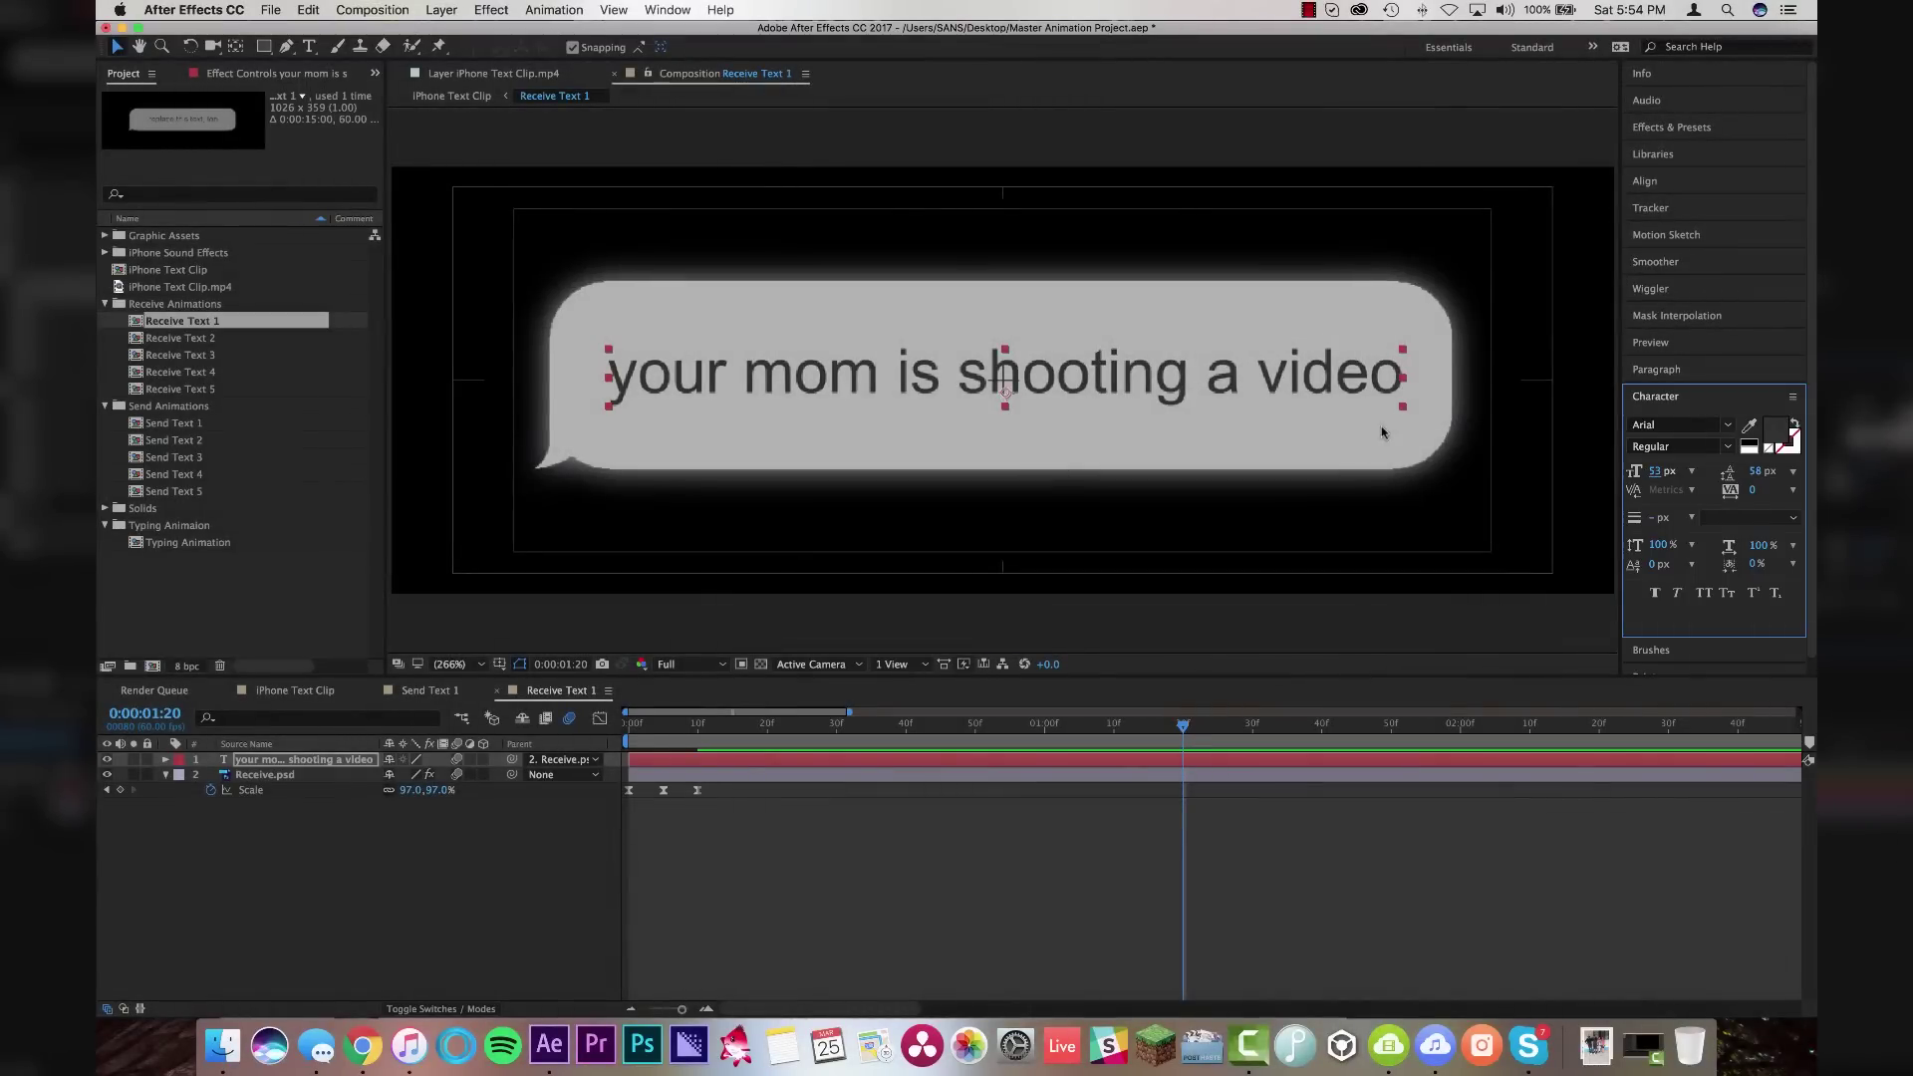
pyautogui.click(297, 690)
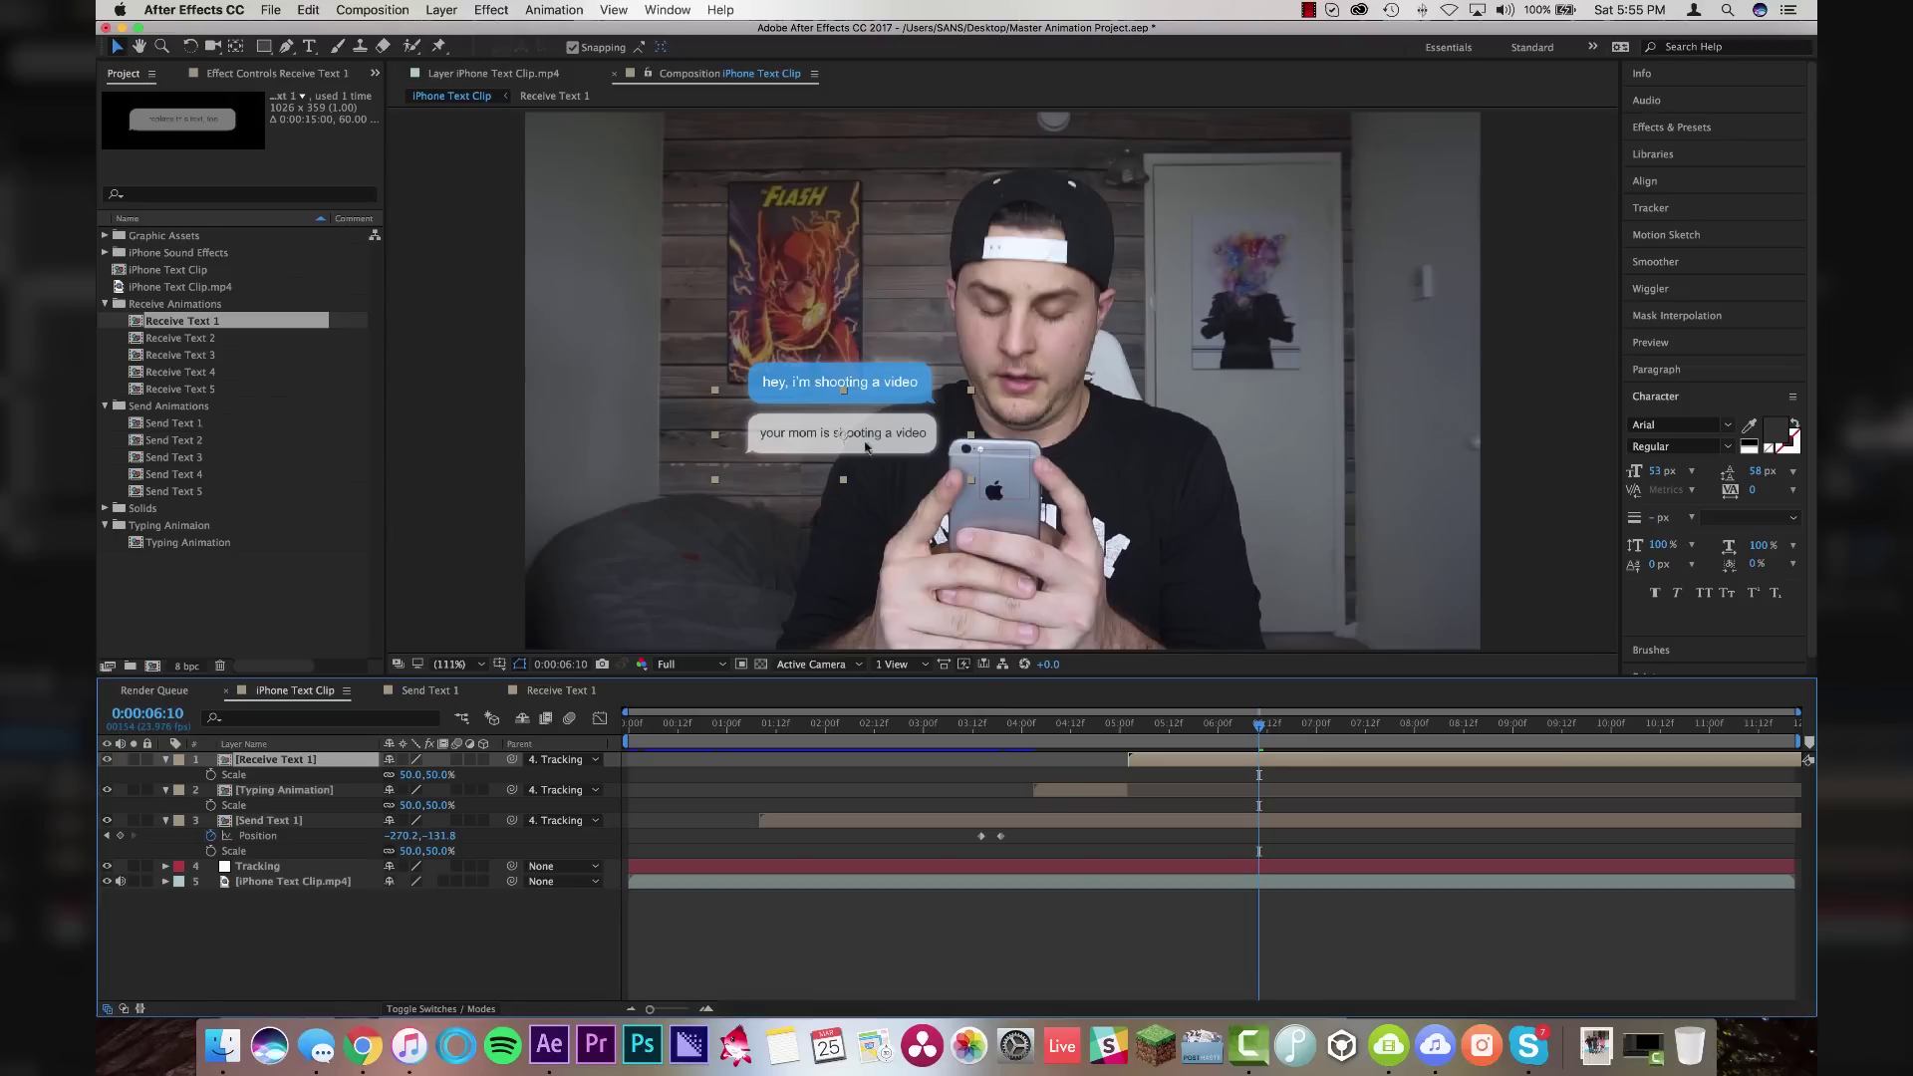
# Keyframe Position on Send Text 1 and Receive Text 1 at 7:00 and 7:06, raising both about 109 pixels
pyautogui.moveTo(1153, 724); pyautogui.dragTo(1020, 721)
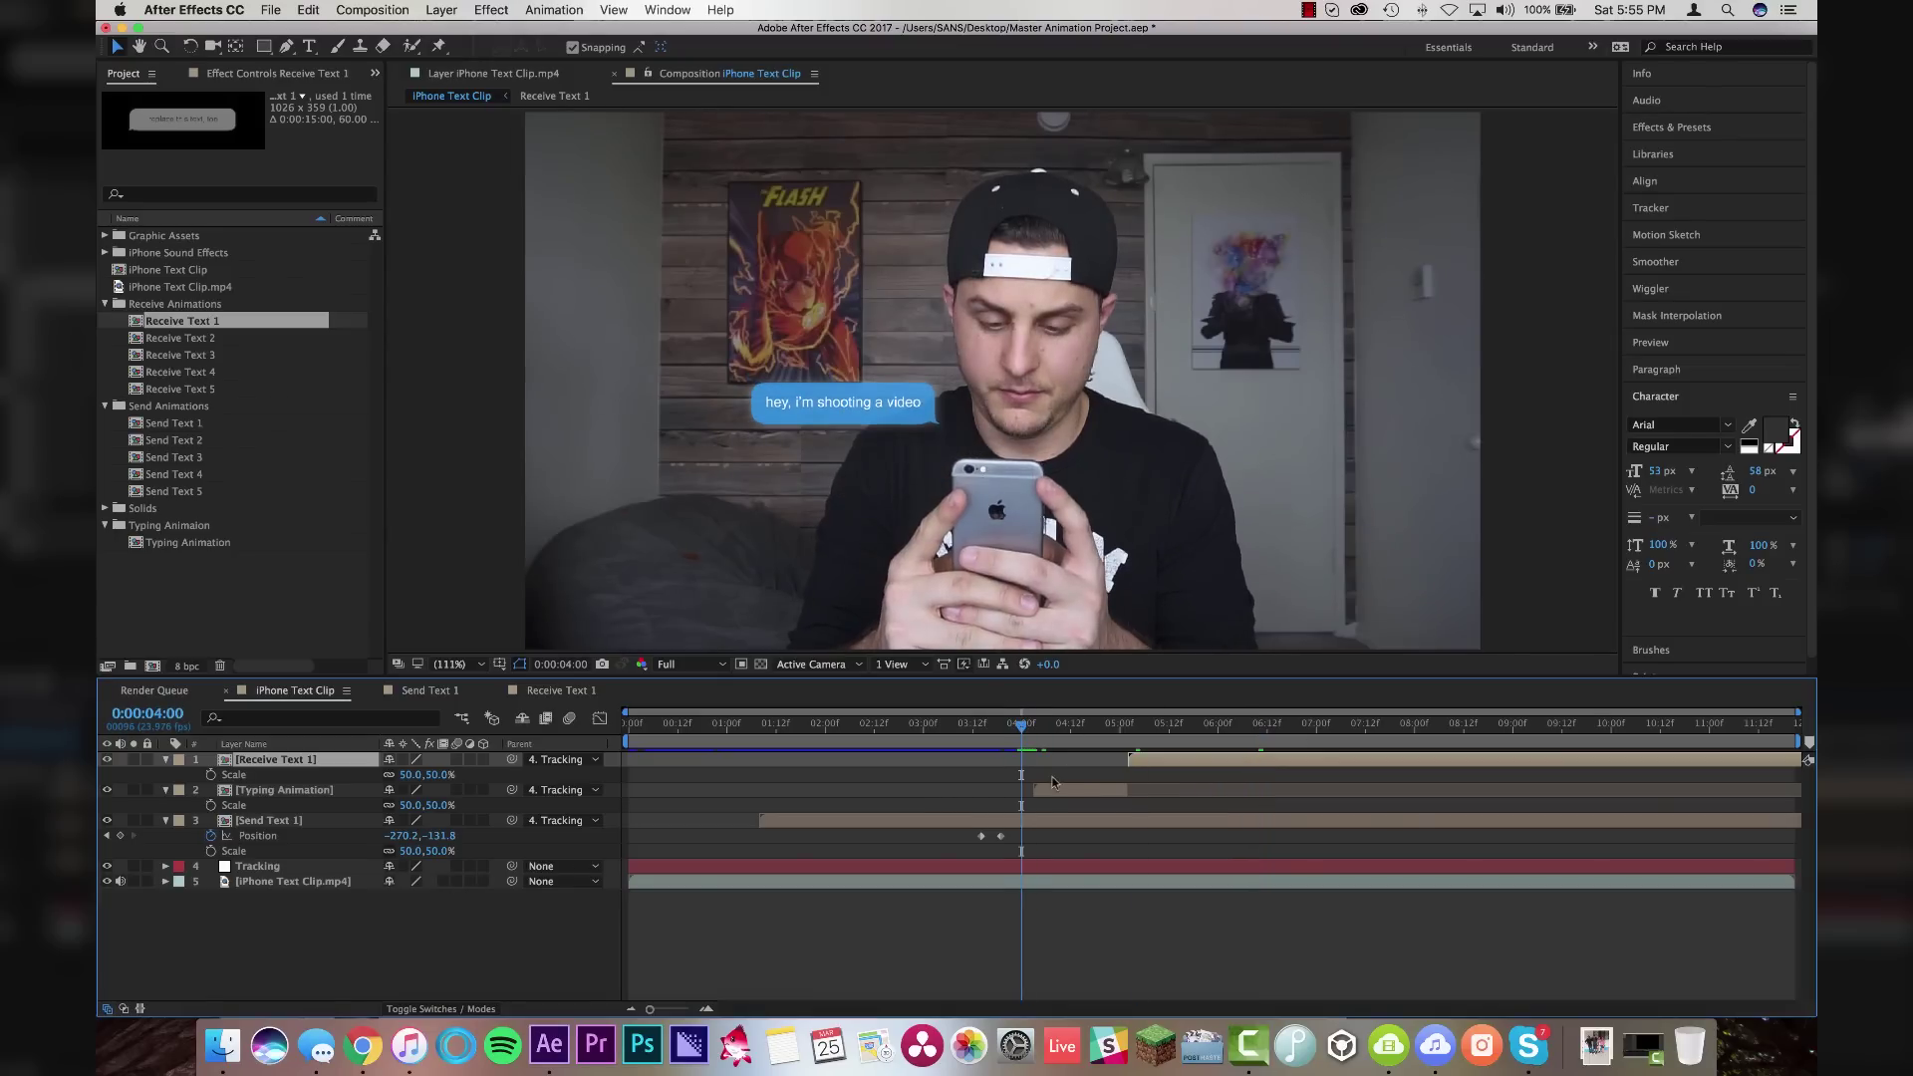
pyautogui.moveTo(1136, 724); pyautogui.dragTo(1315, 740)
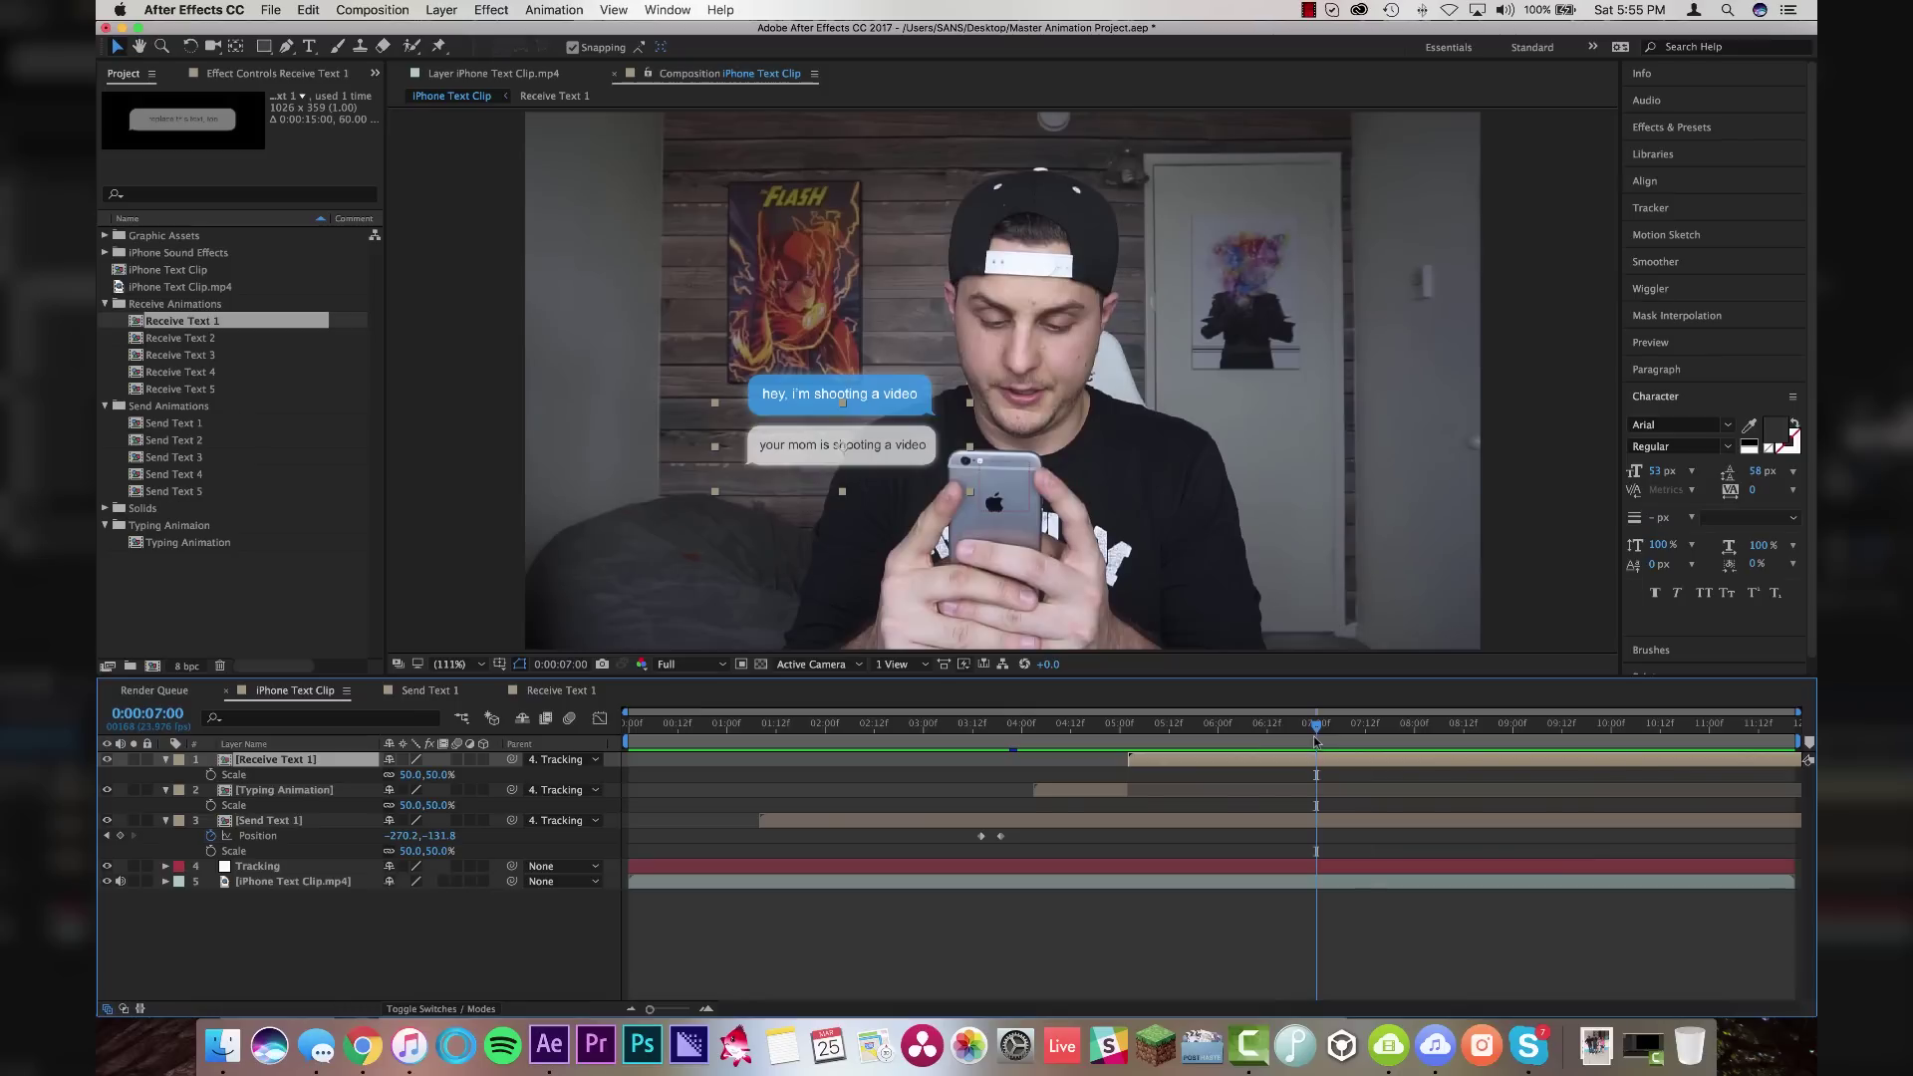
pyautogui.click(1283, 823)
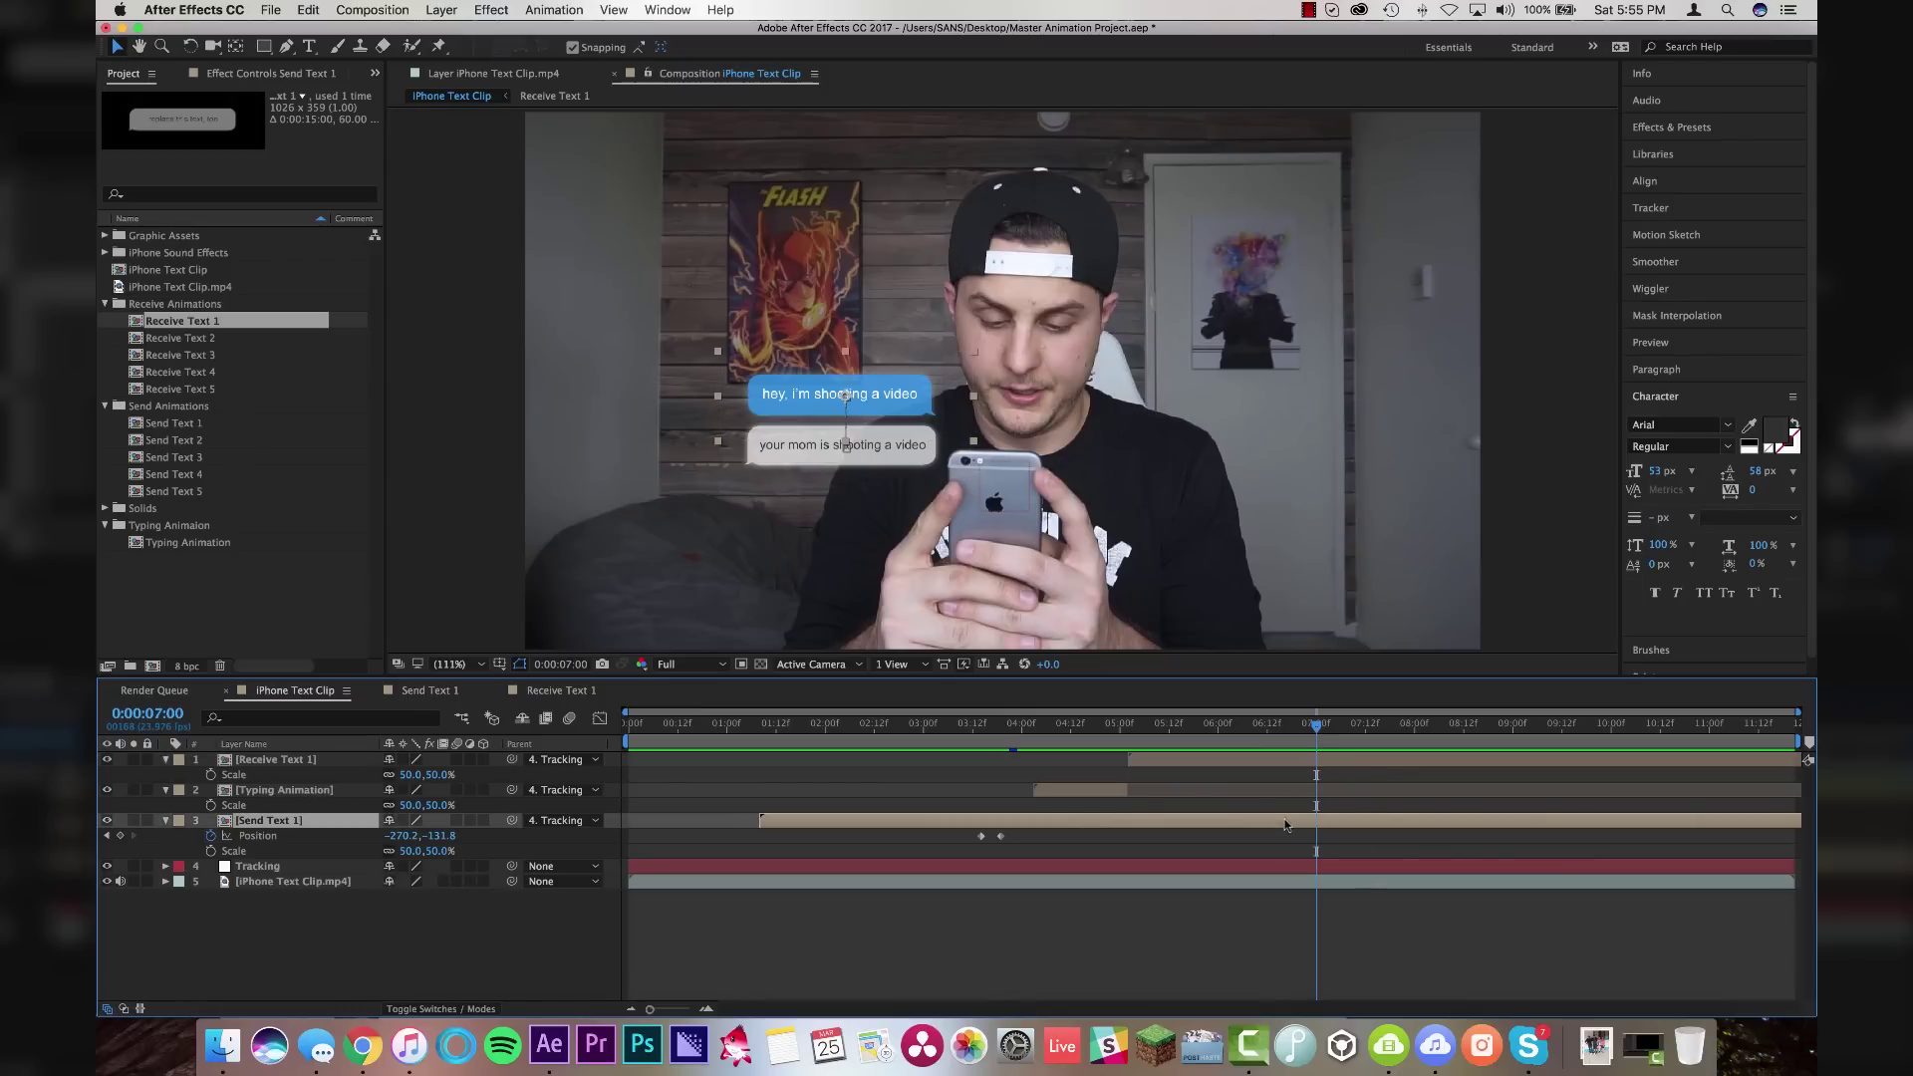
pyautogui.hotkey('alt', 'shift', 'p')
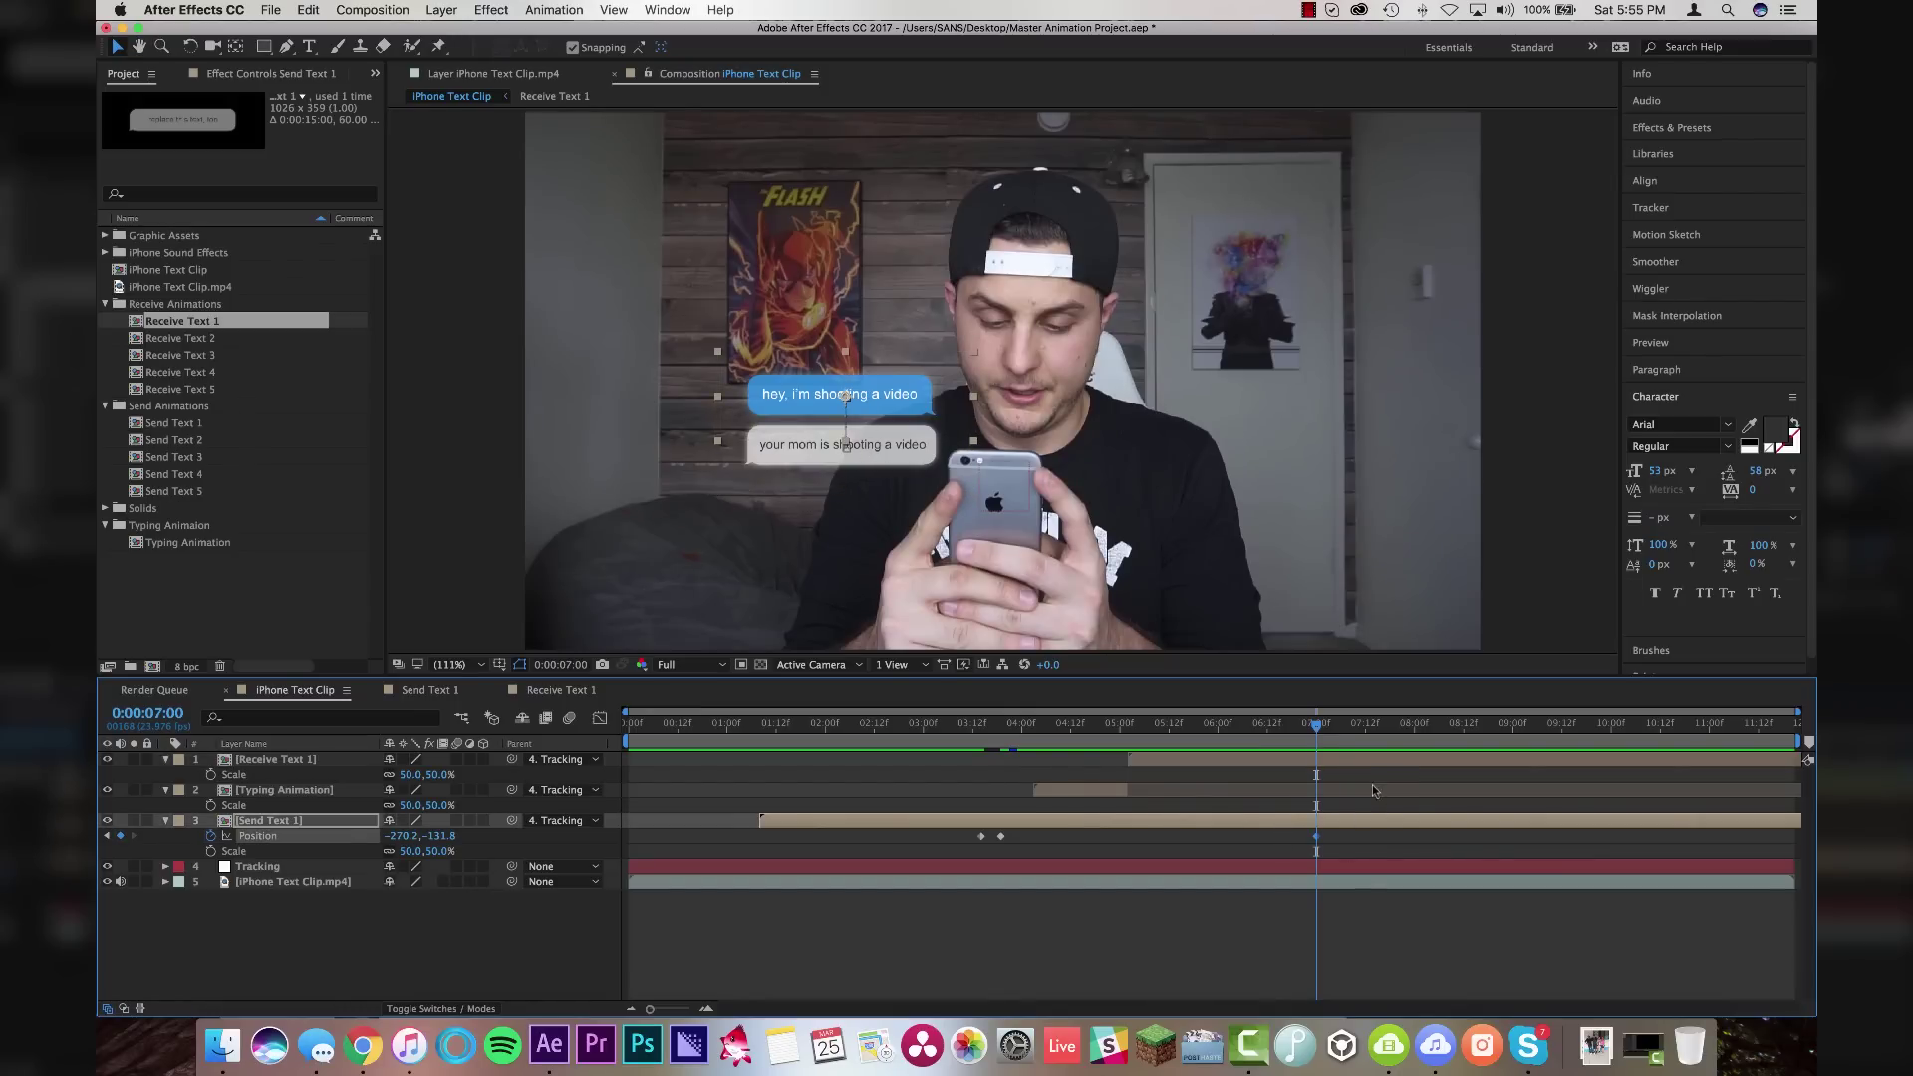
pyautogui.click(1351, 760)
pyautogui.hotkey('alt', 'shift', 'p')
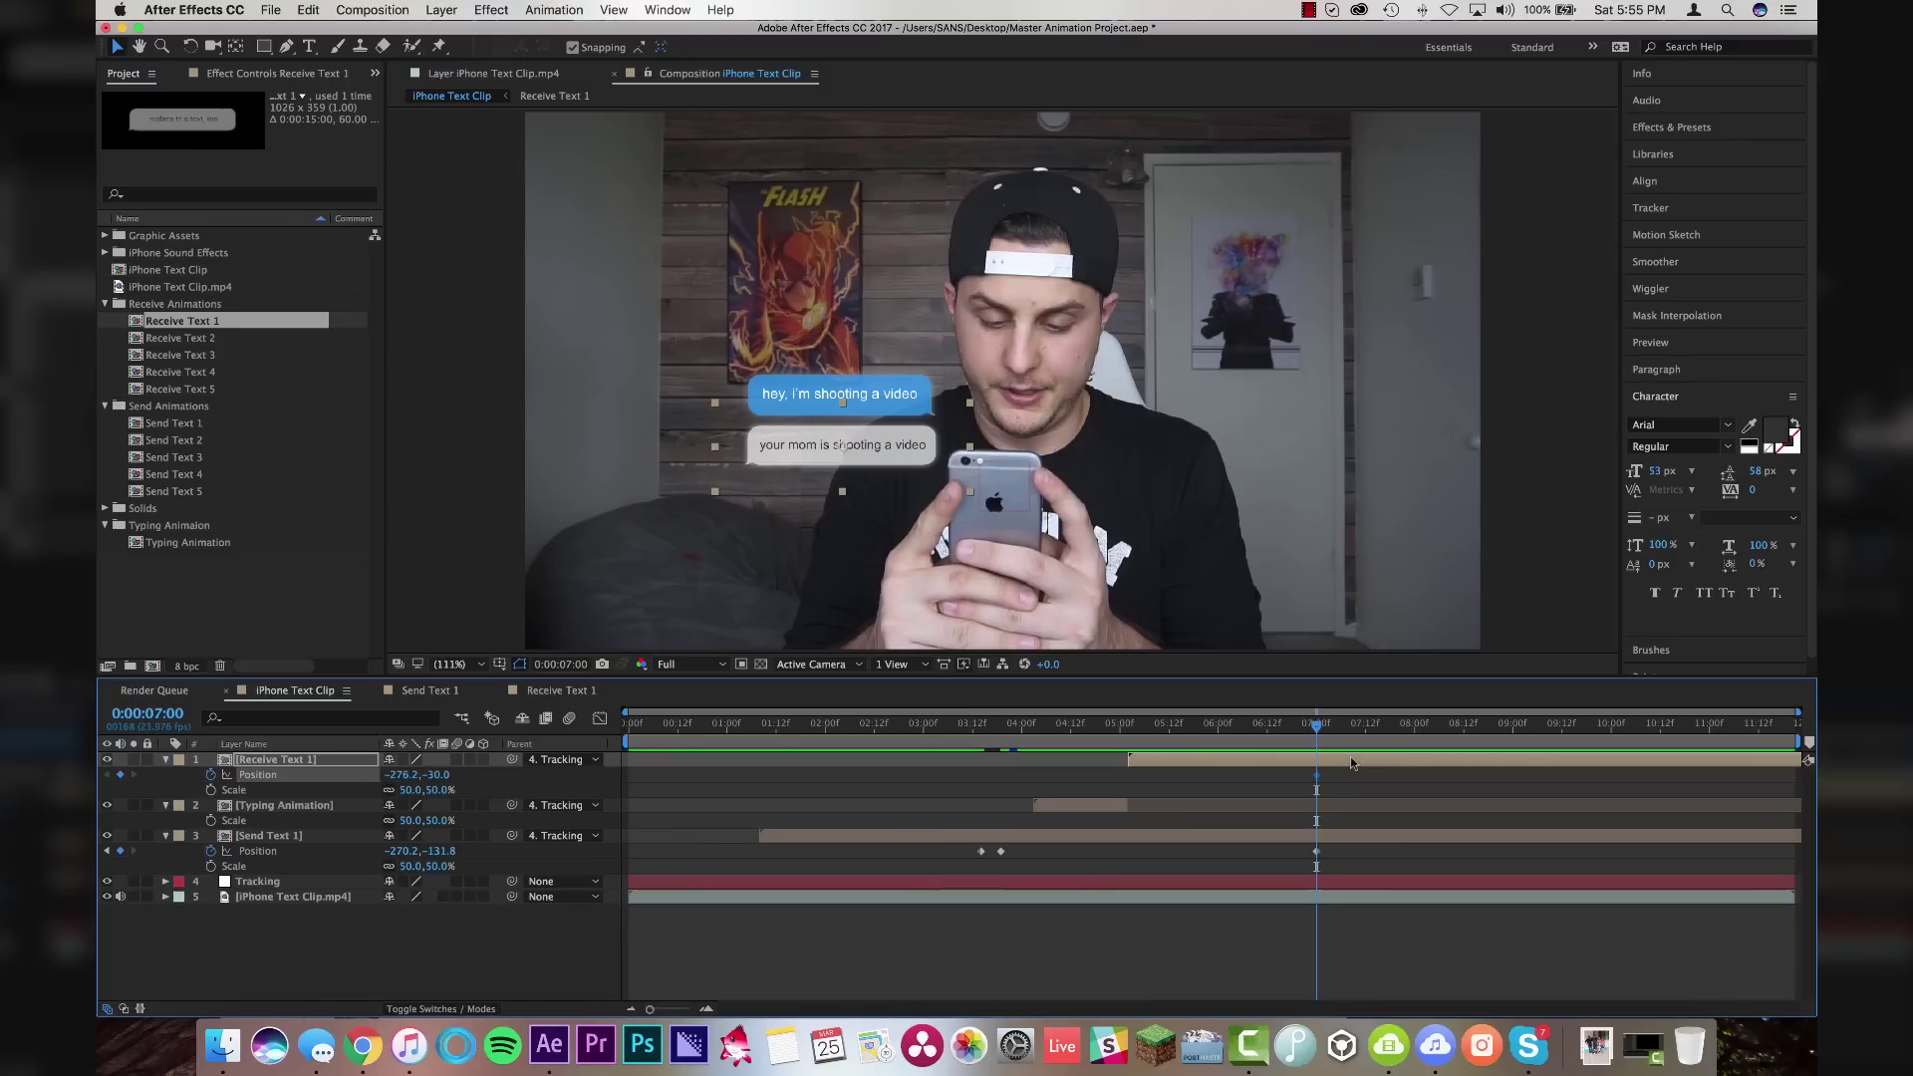
pyautogui.press('pagedown')
pyautogui.press('pagedown')
pyautogui.press('pagedown')
pyautogui.press('pagedown')
pyautogui.press('pagedown')
pyautogui.press('pagedown')
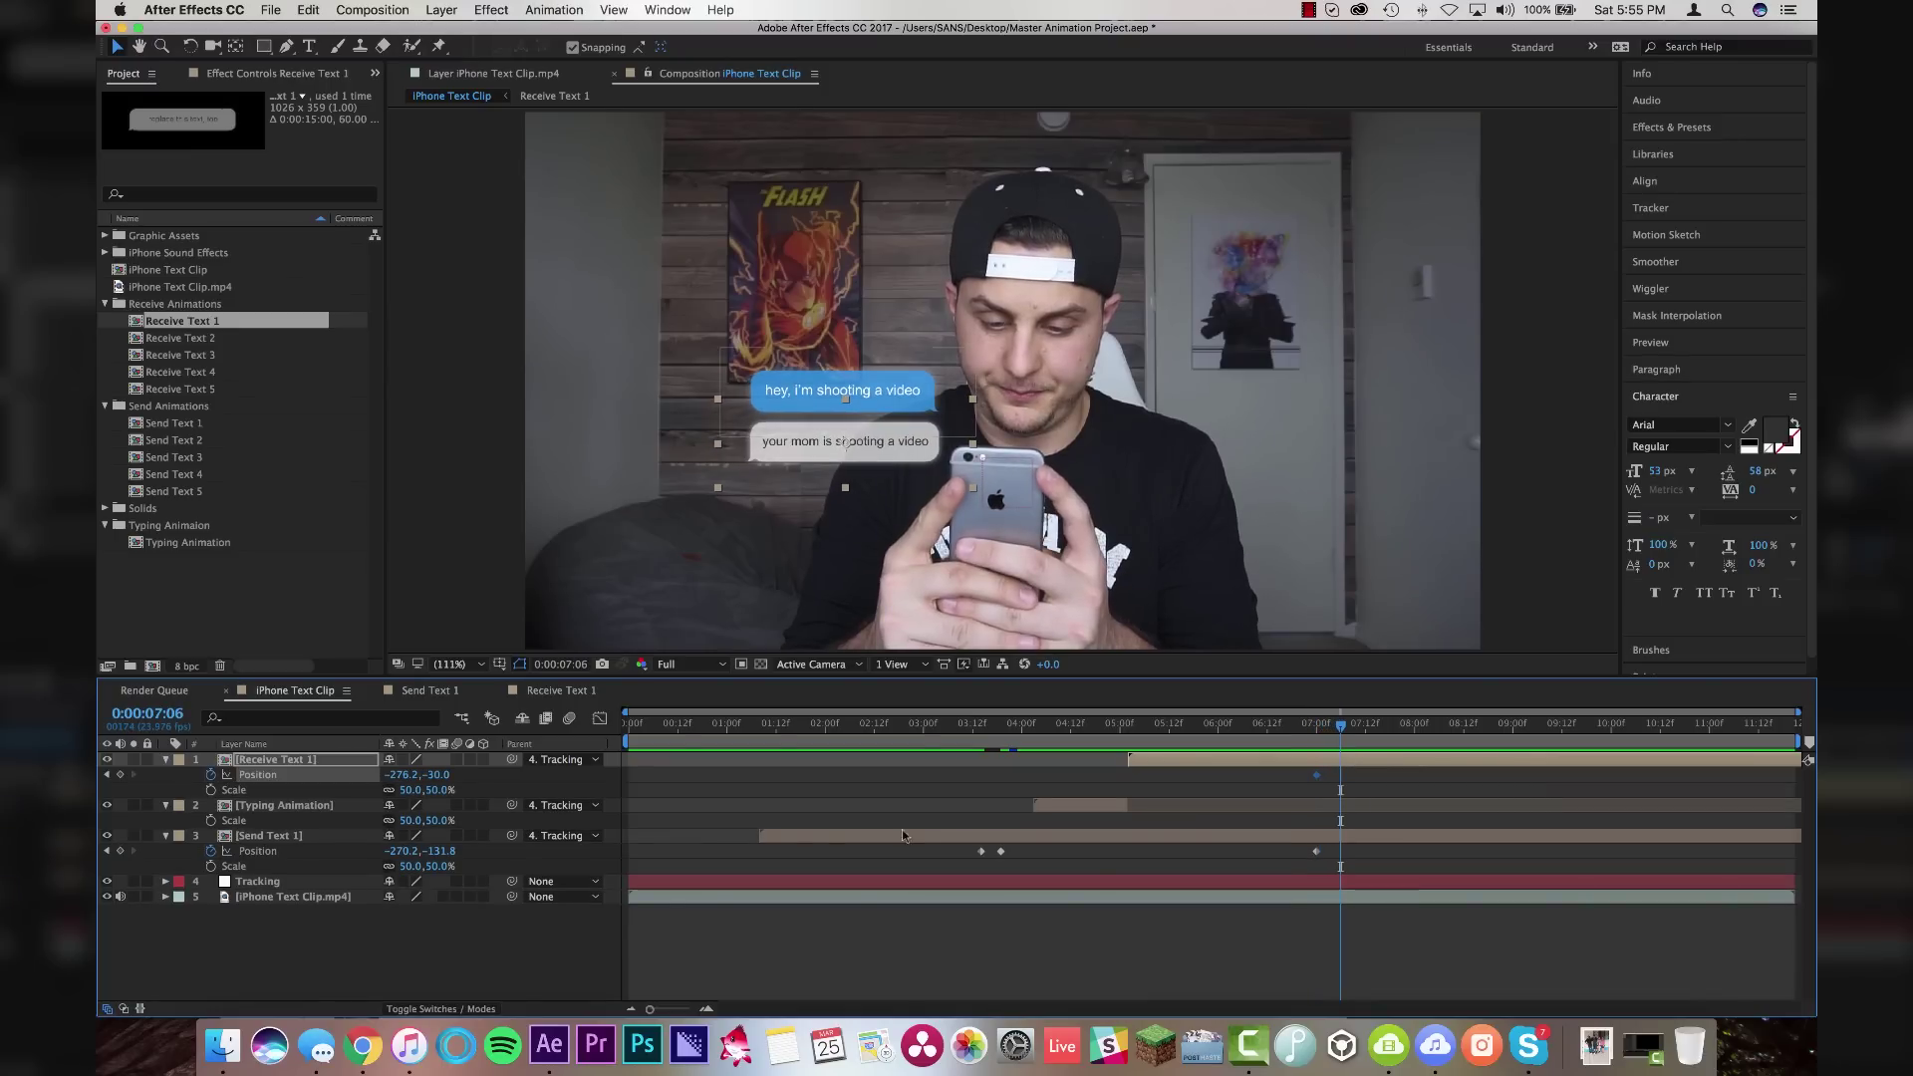
pyautogui.click(120, 852)
pyautogui.click(120, 774)
pyautogui.keyDown('shift'); pyautogui.click(1341, 851); pyautogui.keyUp('shift')
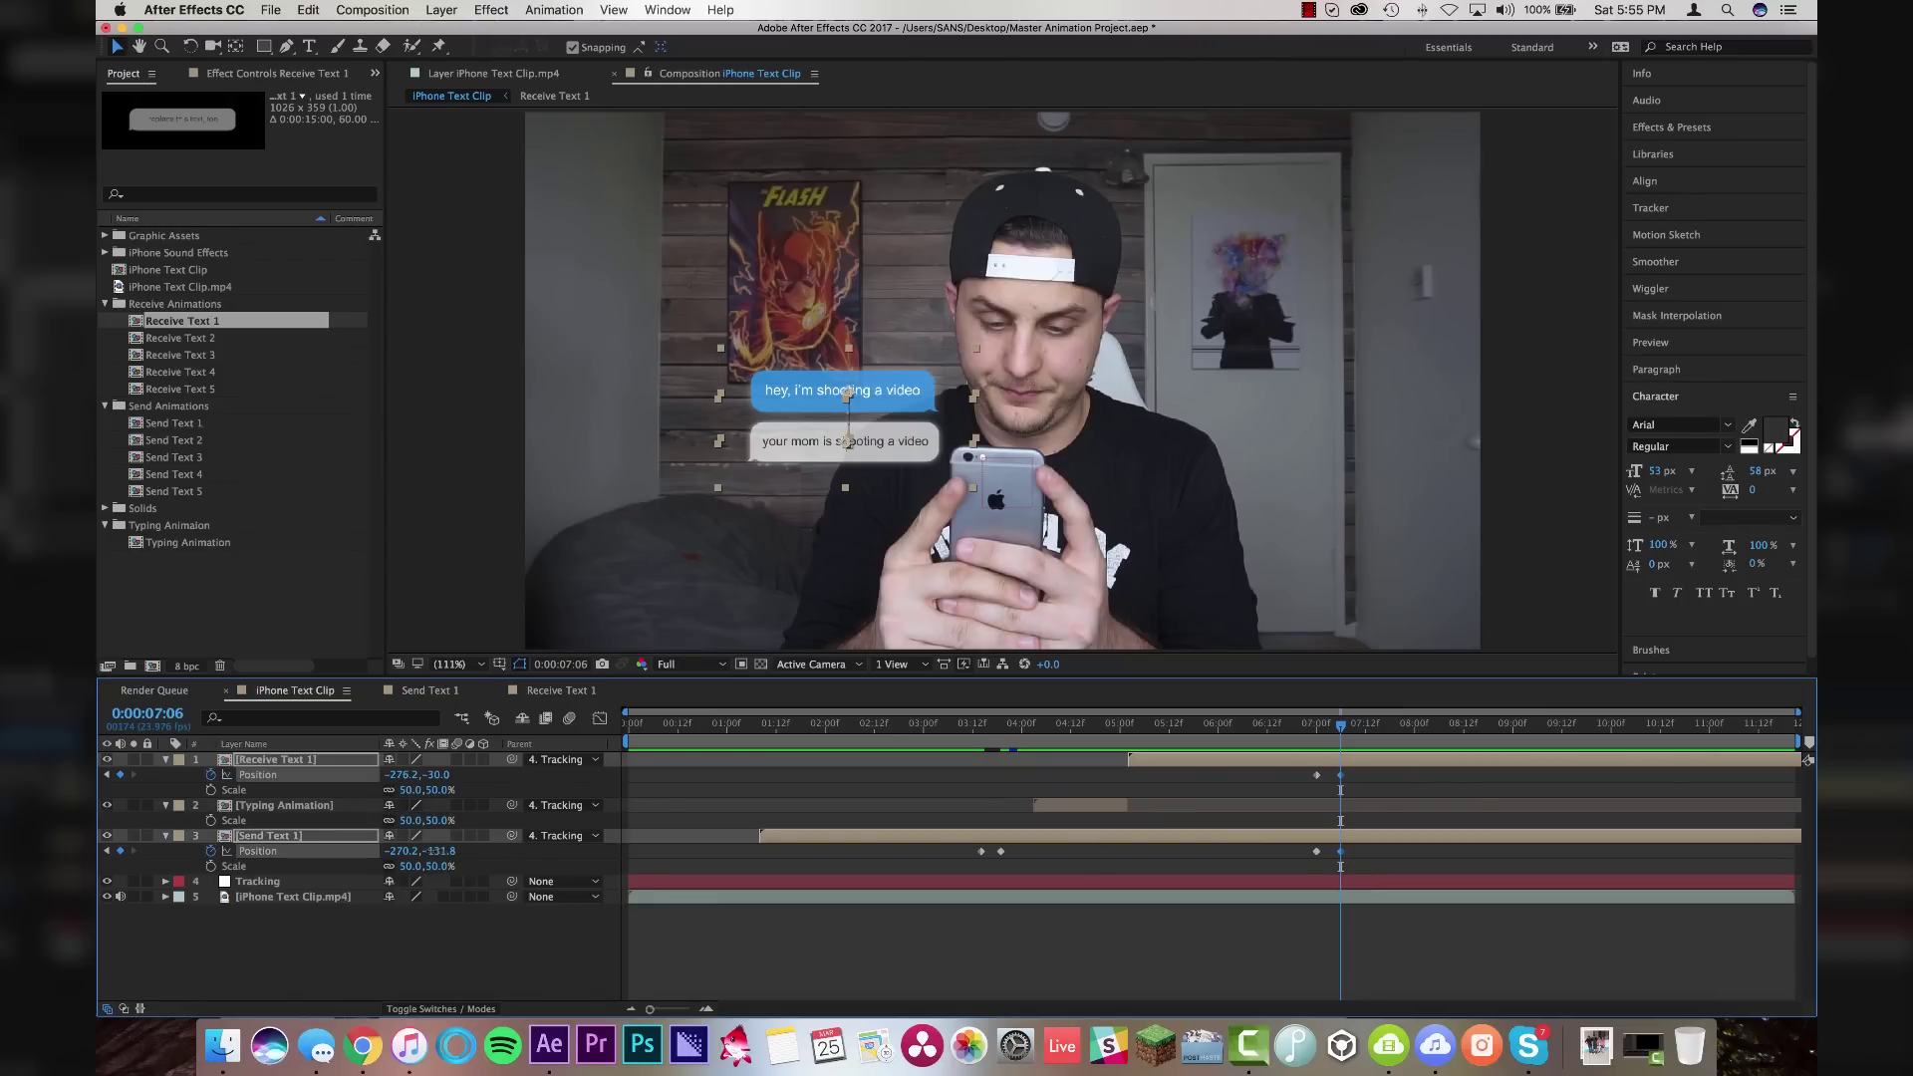
pyautogui.moveTo(438, 851); pyautogui.dragTo(331, 857)
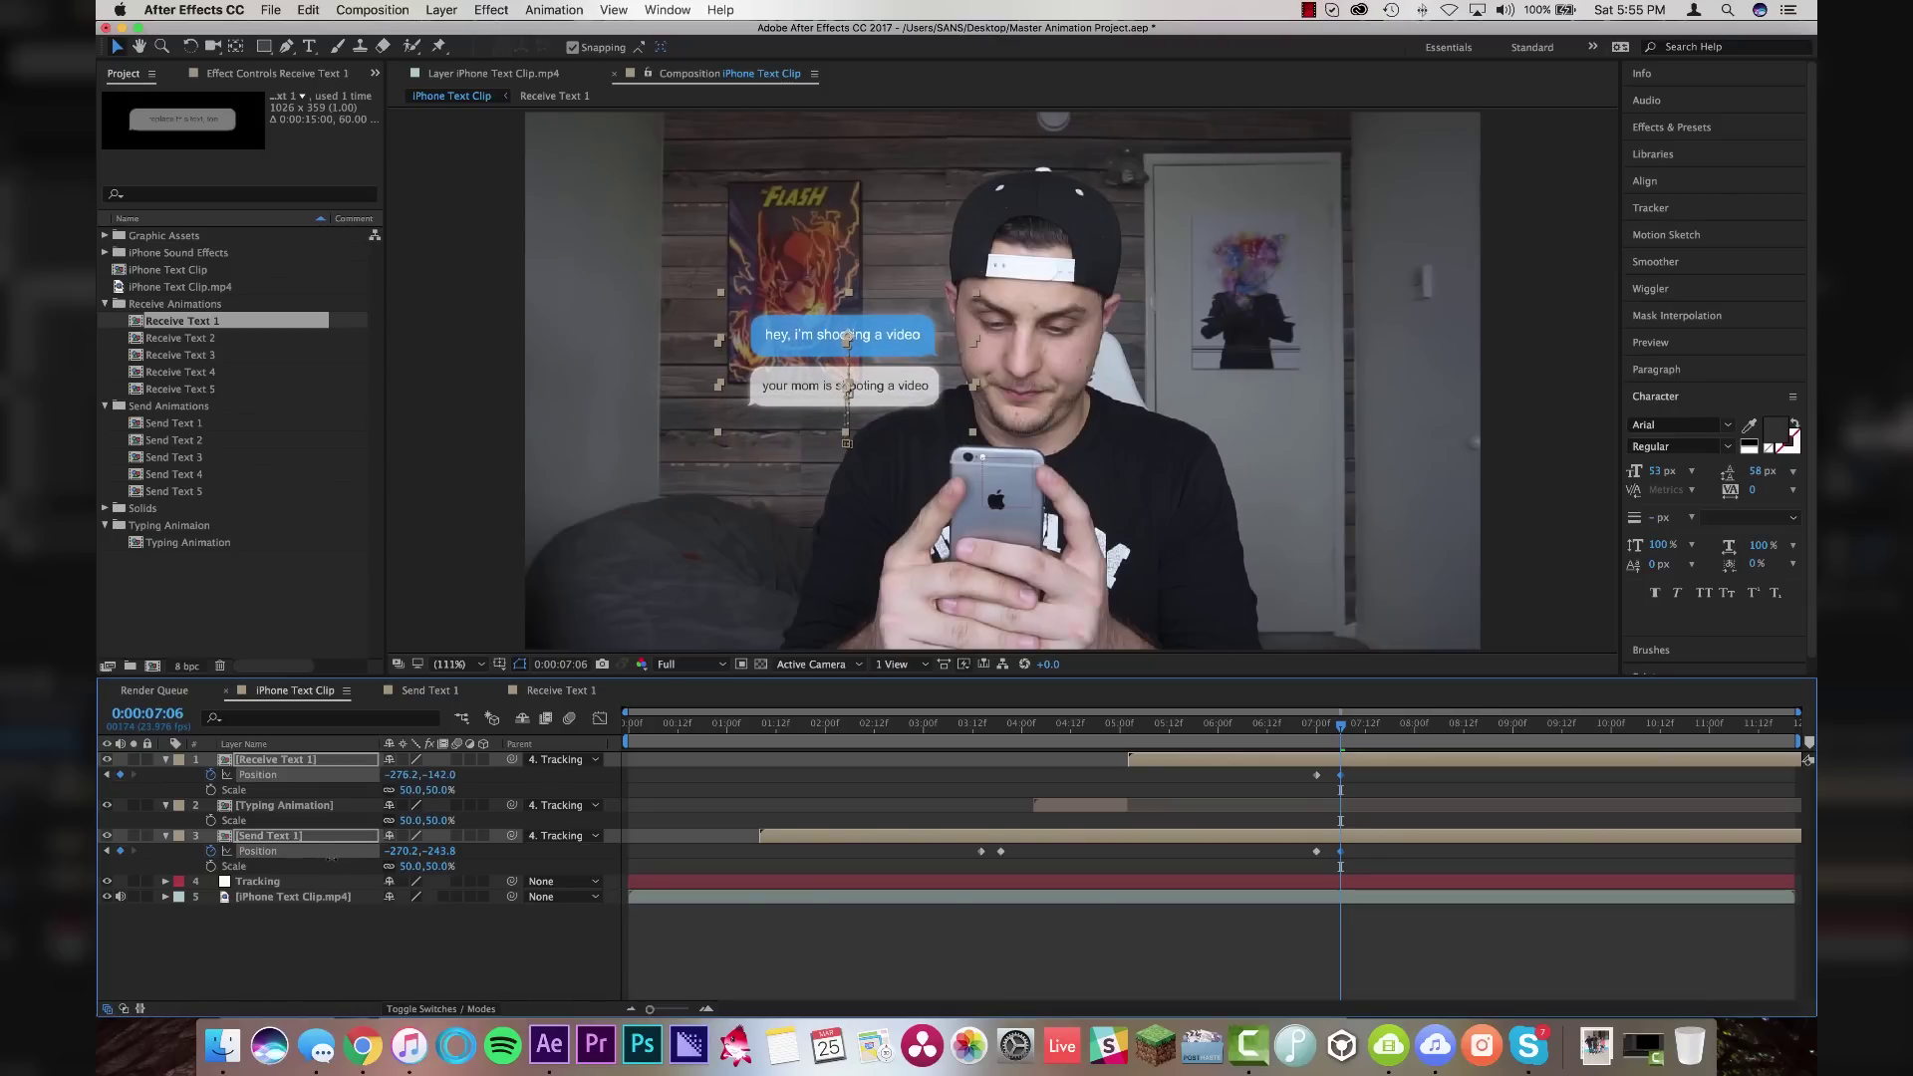
# Fade Send Text 1's Opacity from 100% to 0% between 7:00 and 7:06, then scrub to check
pyautogui.click(1353, 978)
pyautogui.press('j')
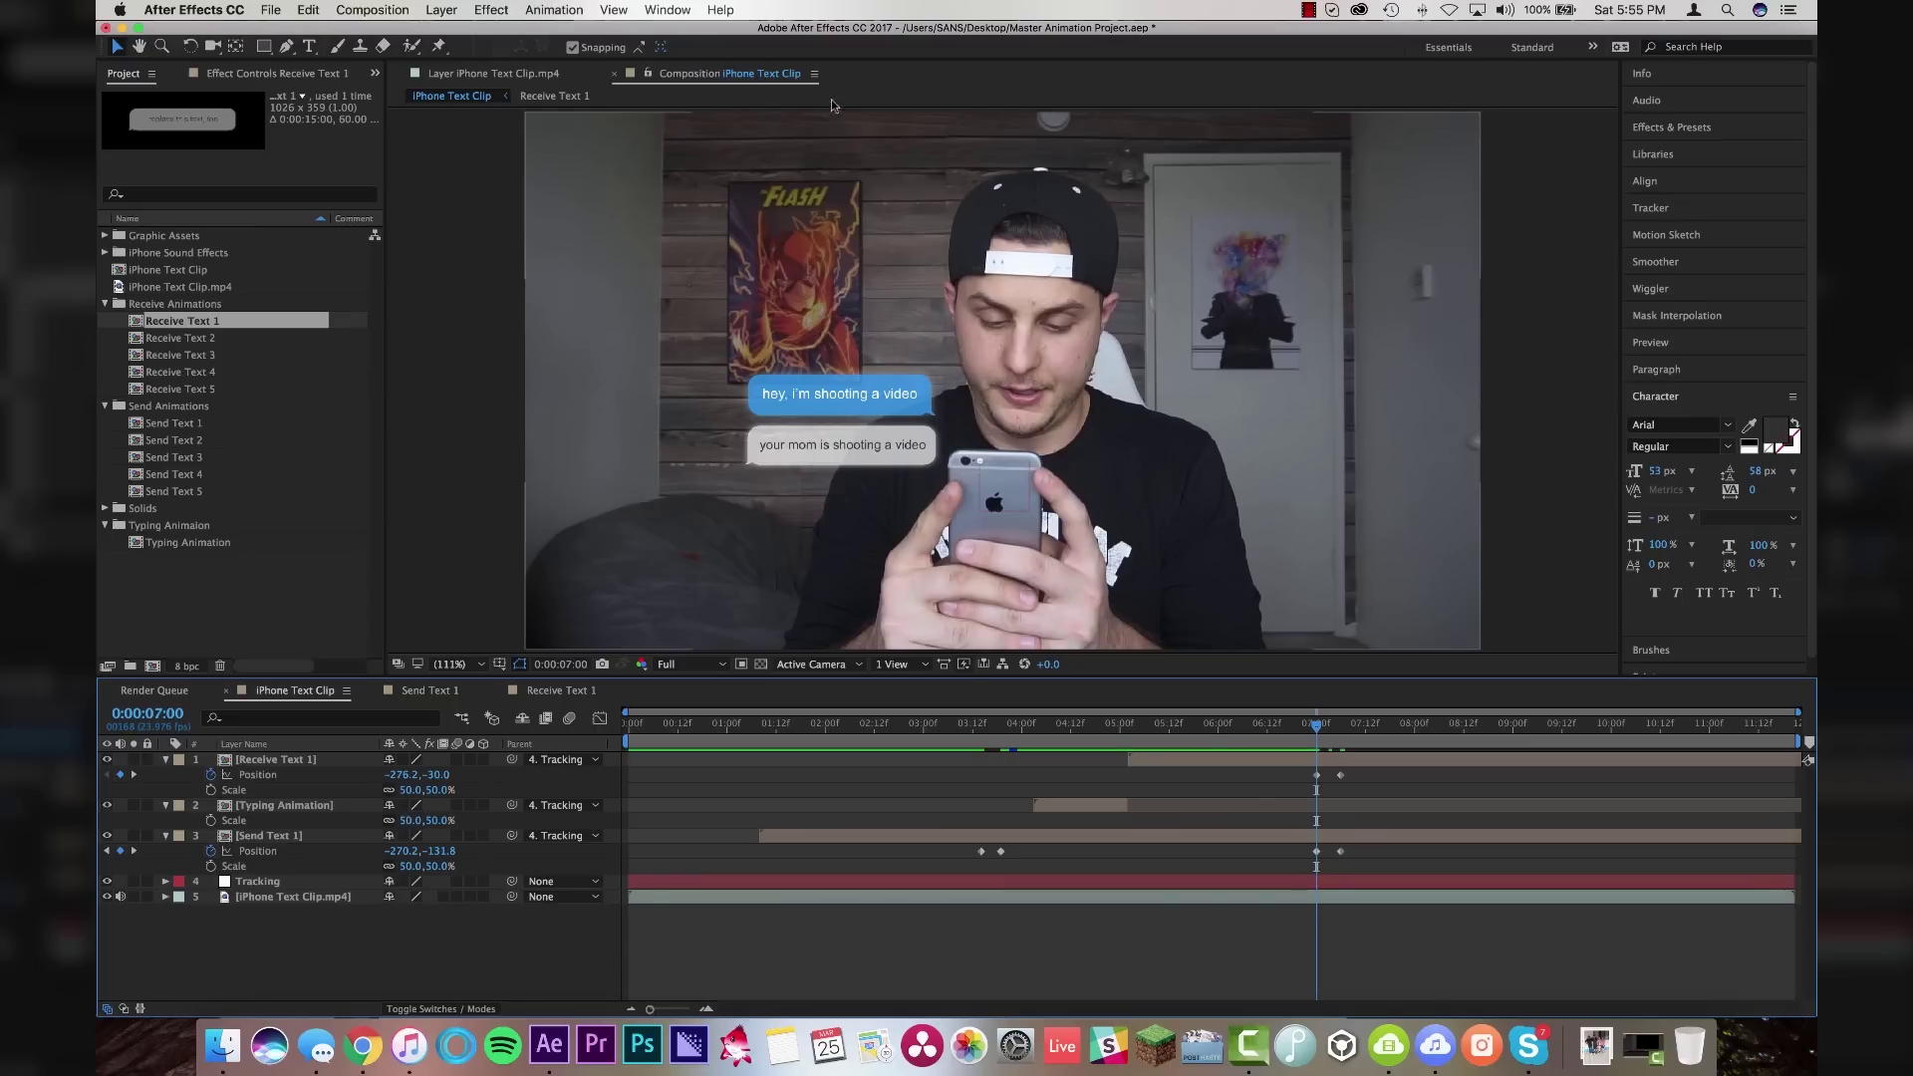
pyautogui.click(1371, 835)
pyautogui.hotkey('alt', 'shift', 't')
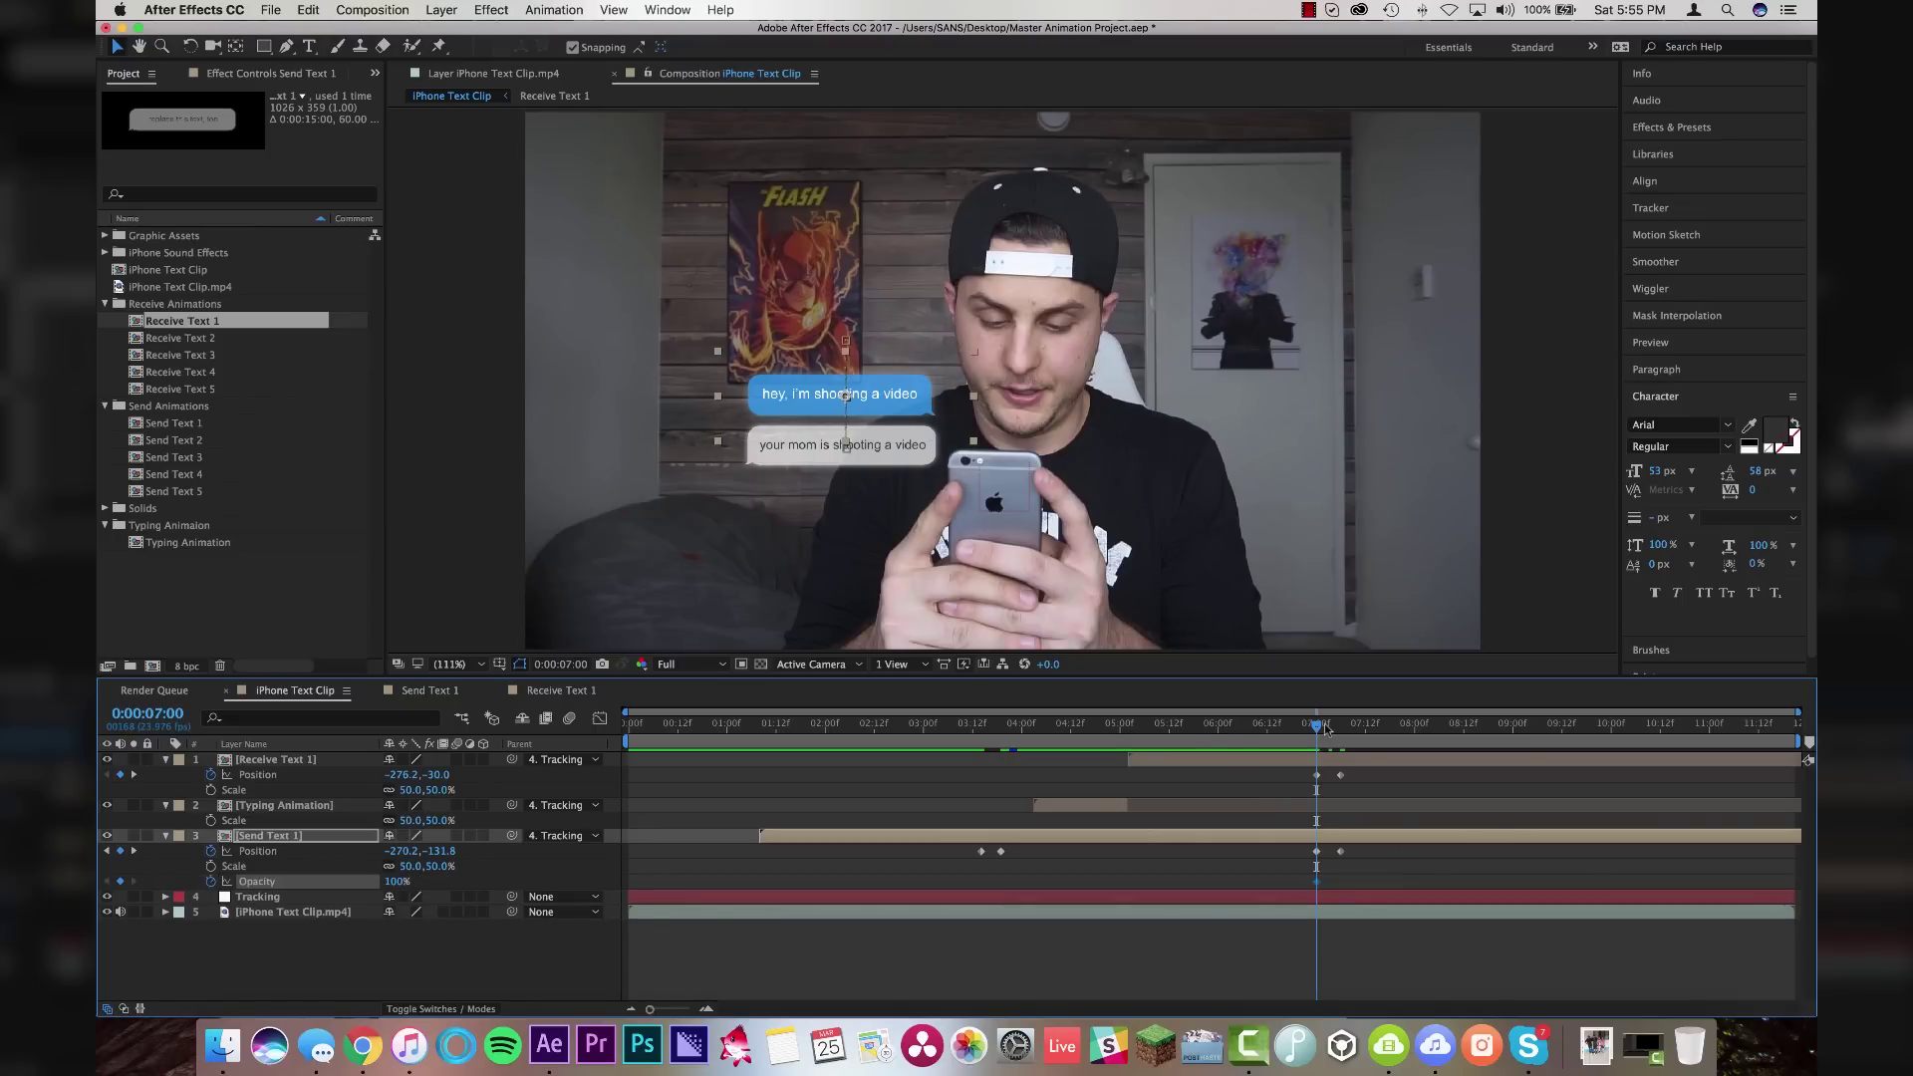
pyautogui.moveTo(1325, 730); pyautogui.dragTo(1341, 729)
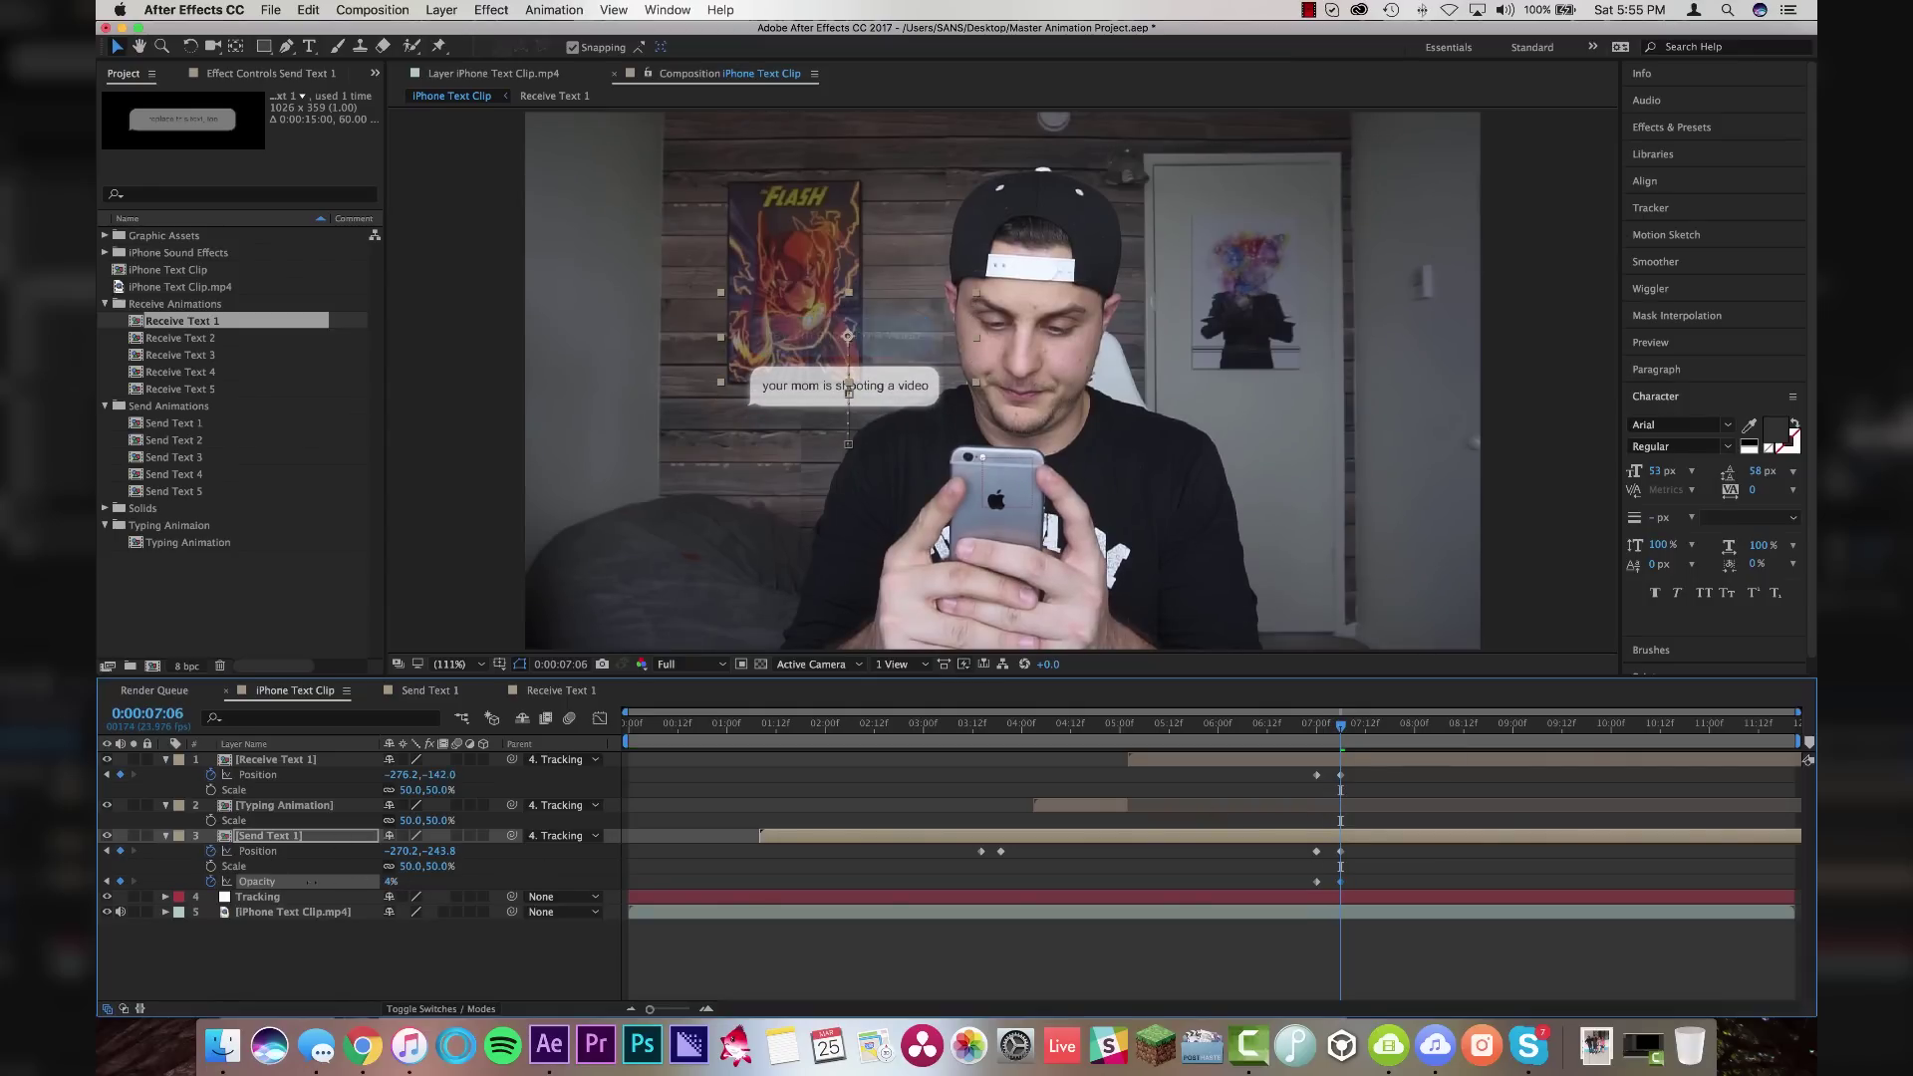
pyautogui.click(1310, 730)
pyautogui.moveTo(1310, 731); pyautogui.dragTo(1325, 729)
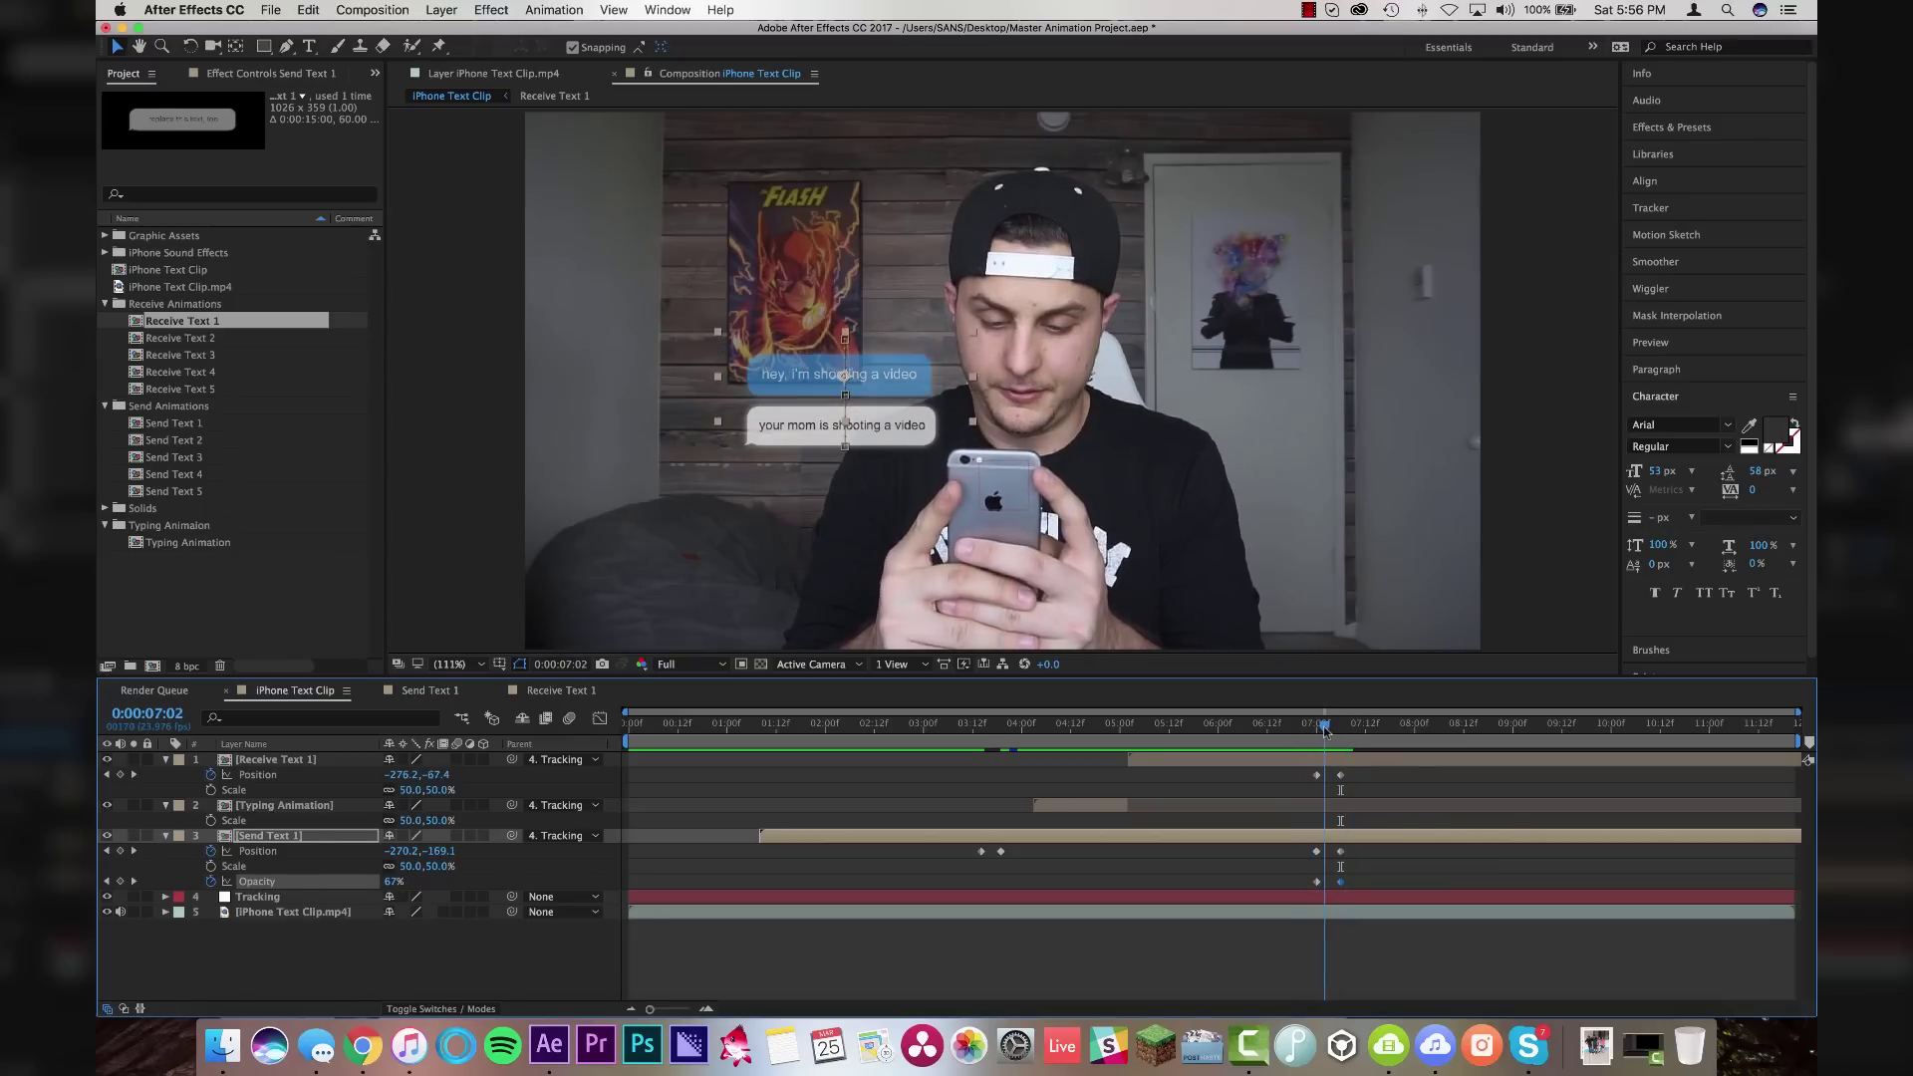
# Add Send Text 2 parented to Tracking at 50% scale, nudged right, starting at 7:02
pyautogui.moveTo(172, 445); pyautogui.dragTo(281, 765)
pyautogui.click(563, 762)
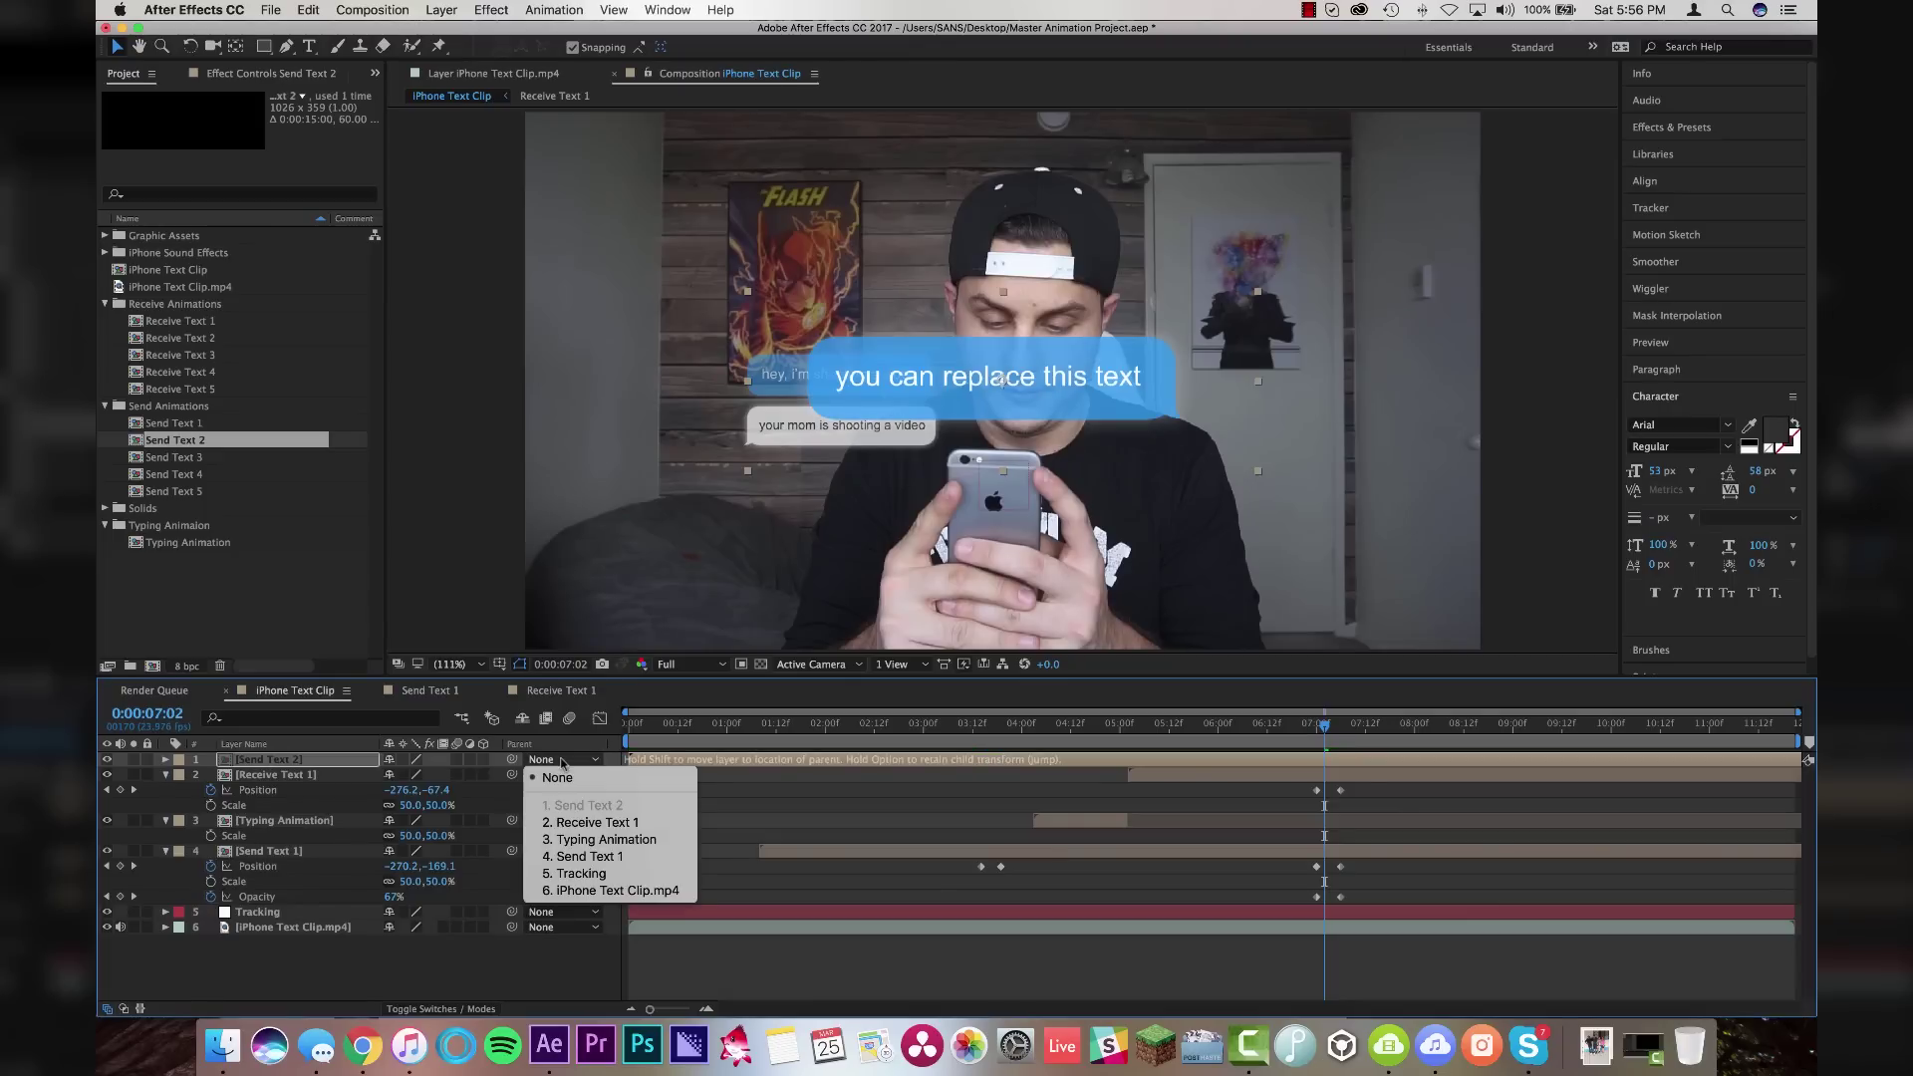
pyautogui.click(581, 873)
pyautogui.press('s')
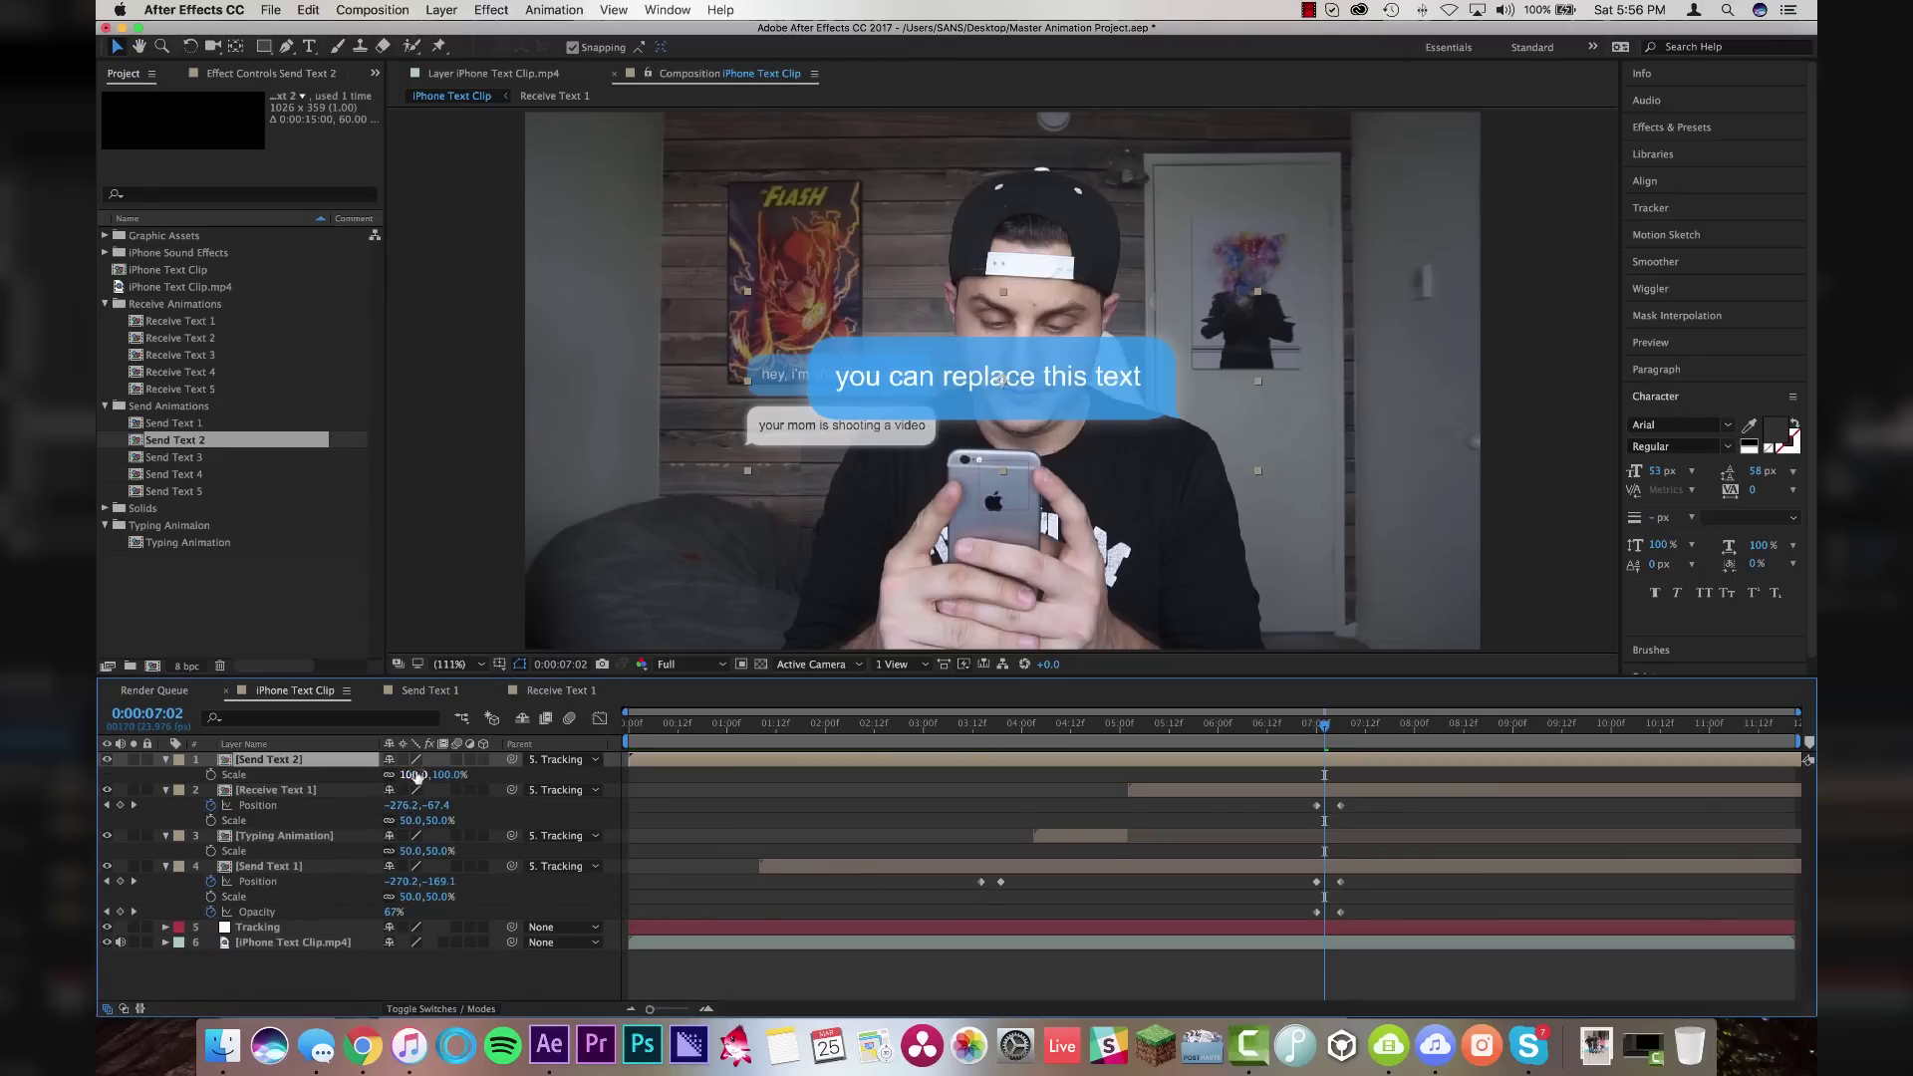
pyautogui.press('F2')
pyautogui.moveTo(417, 774); pyautogui.dragTo(367, 775)
pyautogui.click(937, 451)
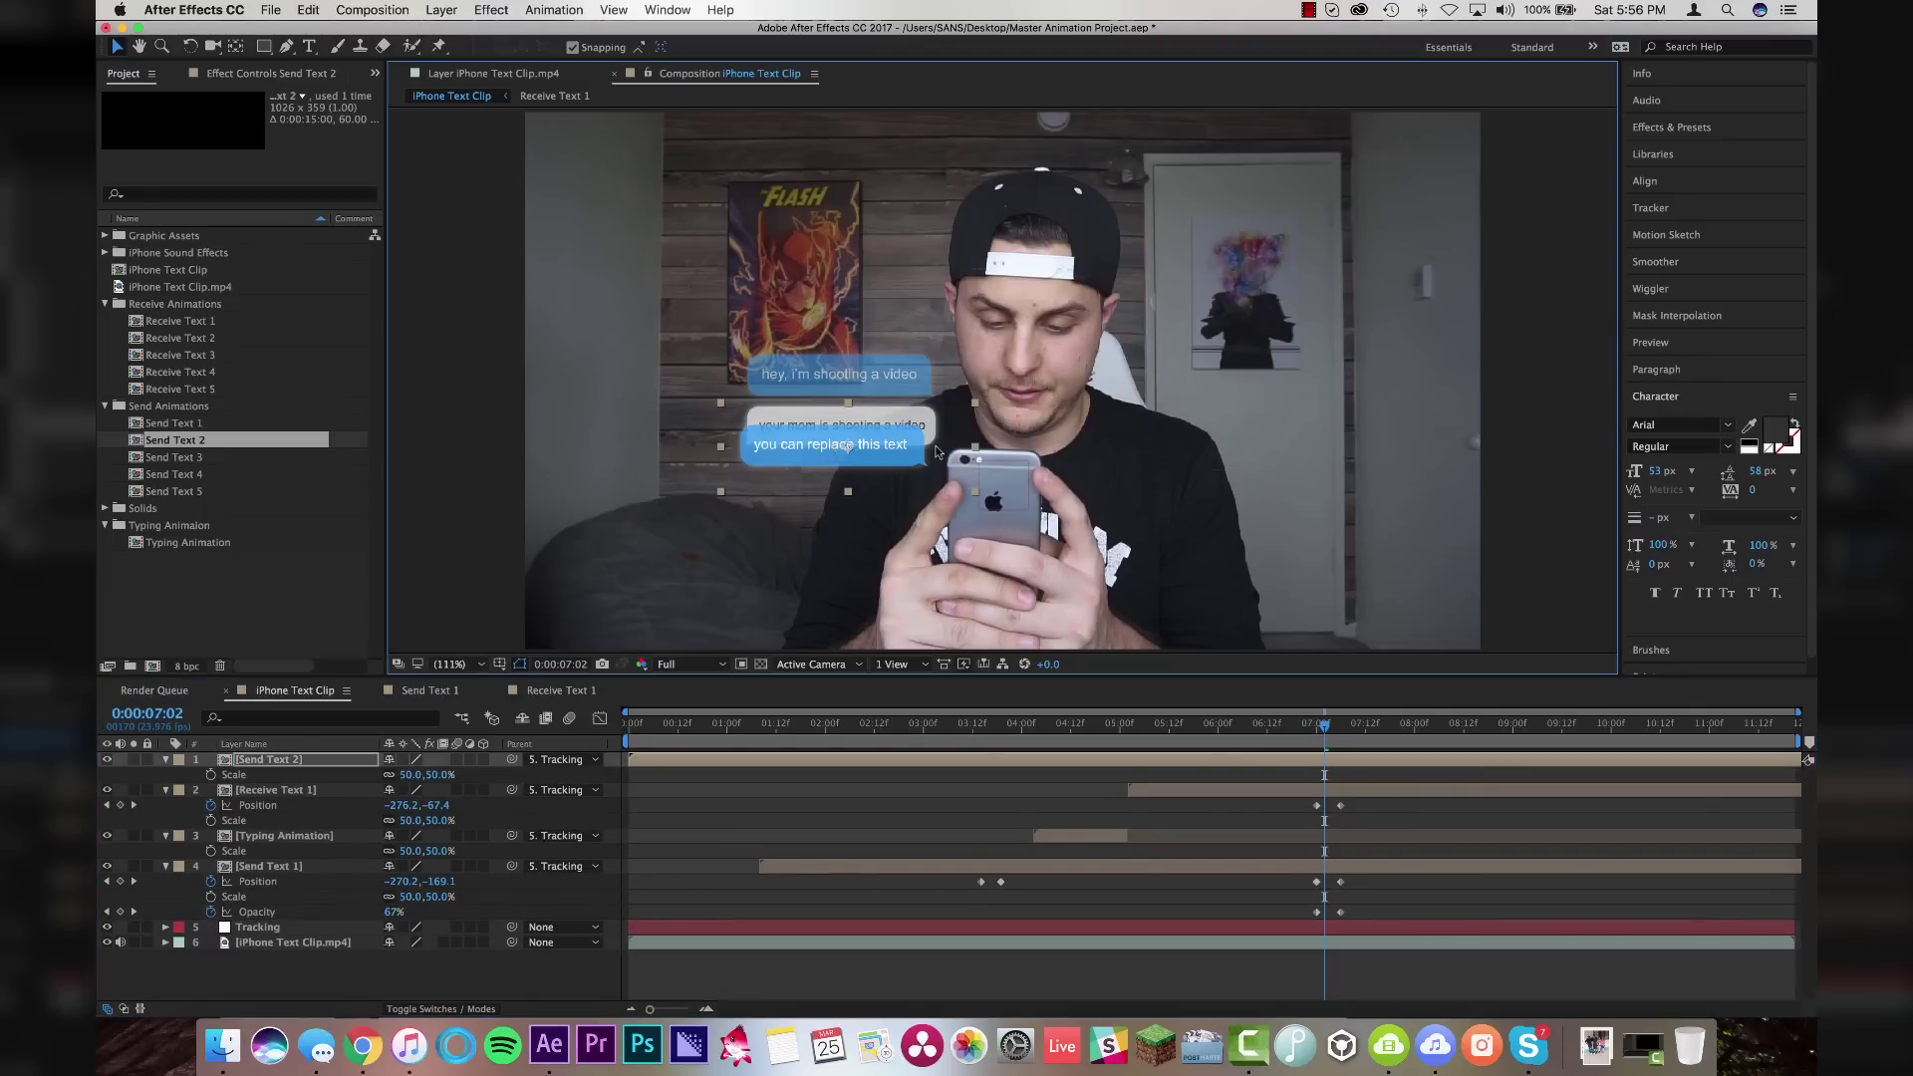
pyautogui.hotkey('shift', 'Right')
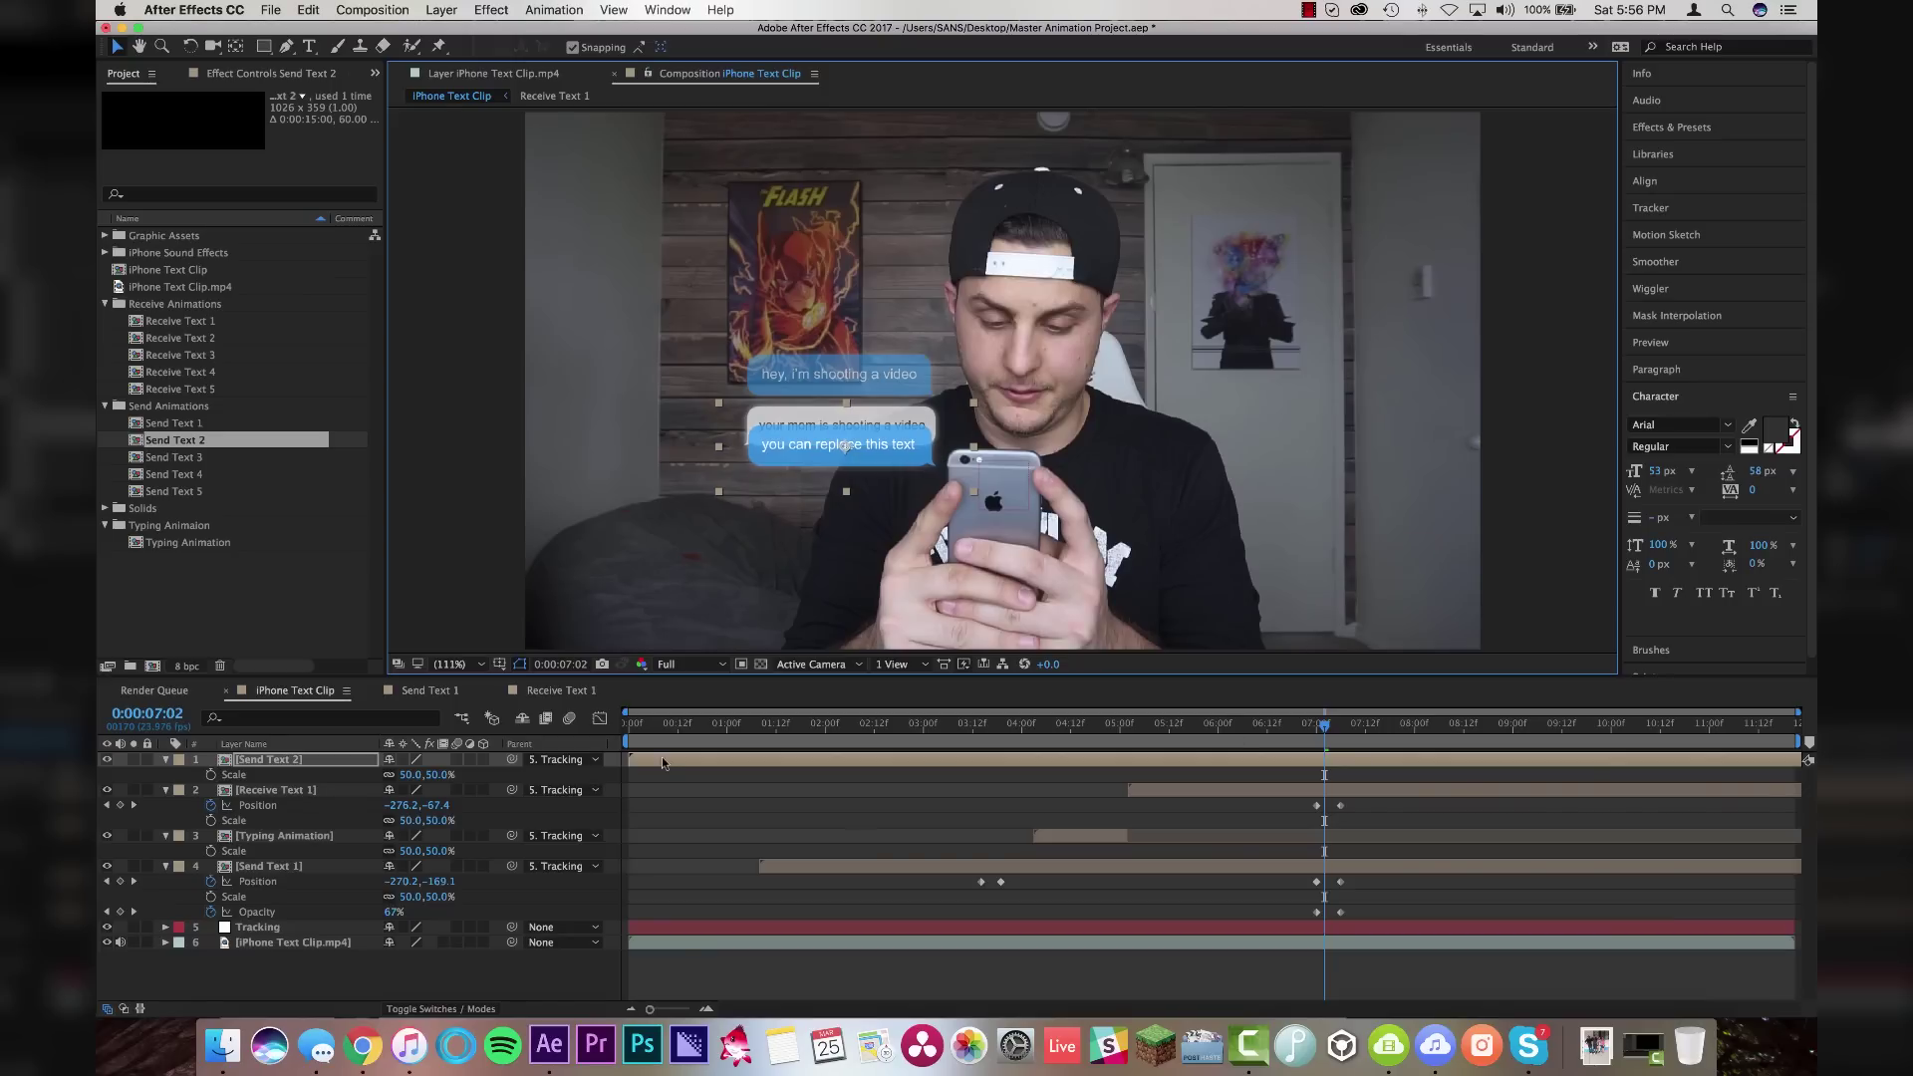
pyautogui.moveTo(662, 757); pyautogui.dragTo(1543, 789)
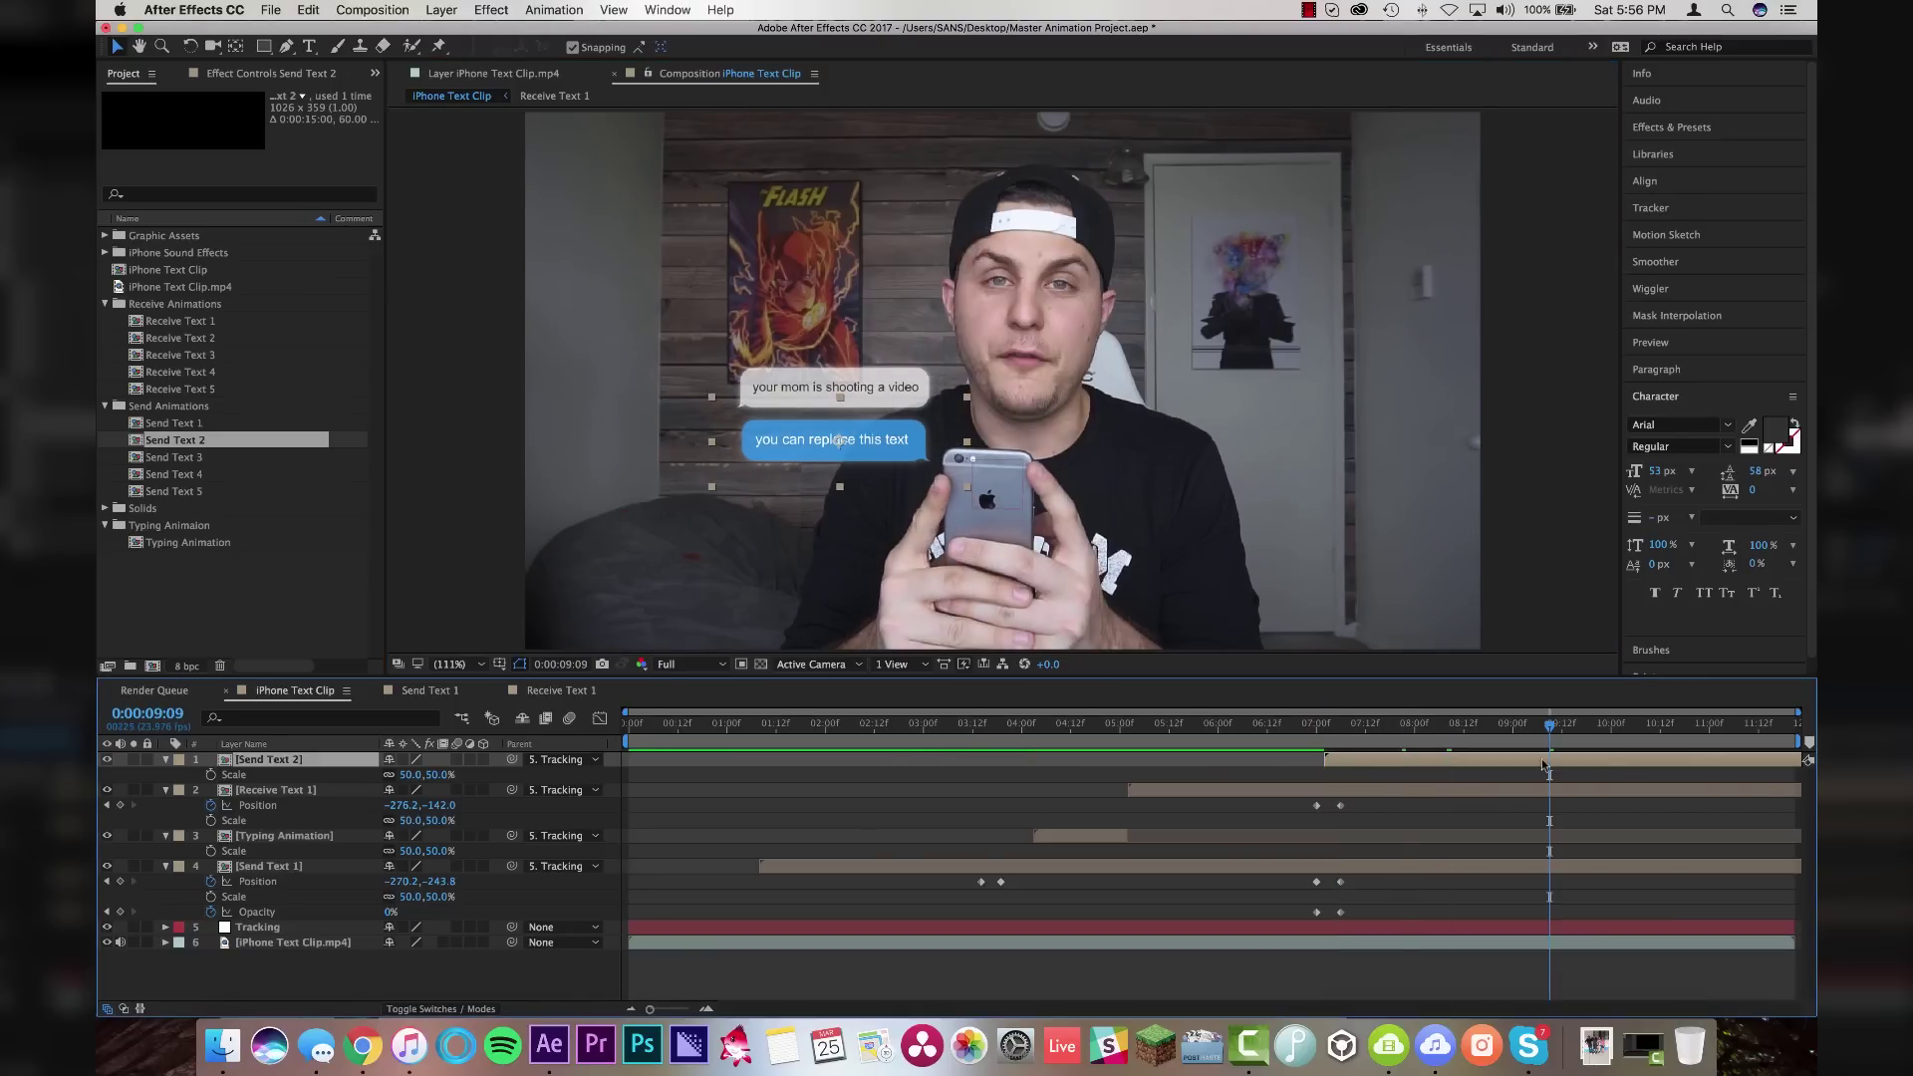
pyautogui.doubleClick(1543, 764)
# Retype the Send Text 2 bubble's text as 'real mature, mom.'
pyautogui.click(311, 47)
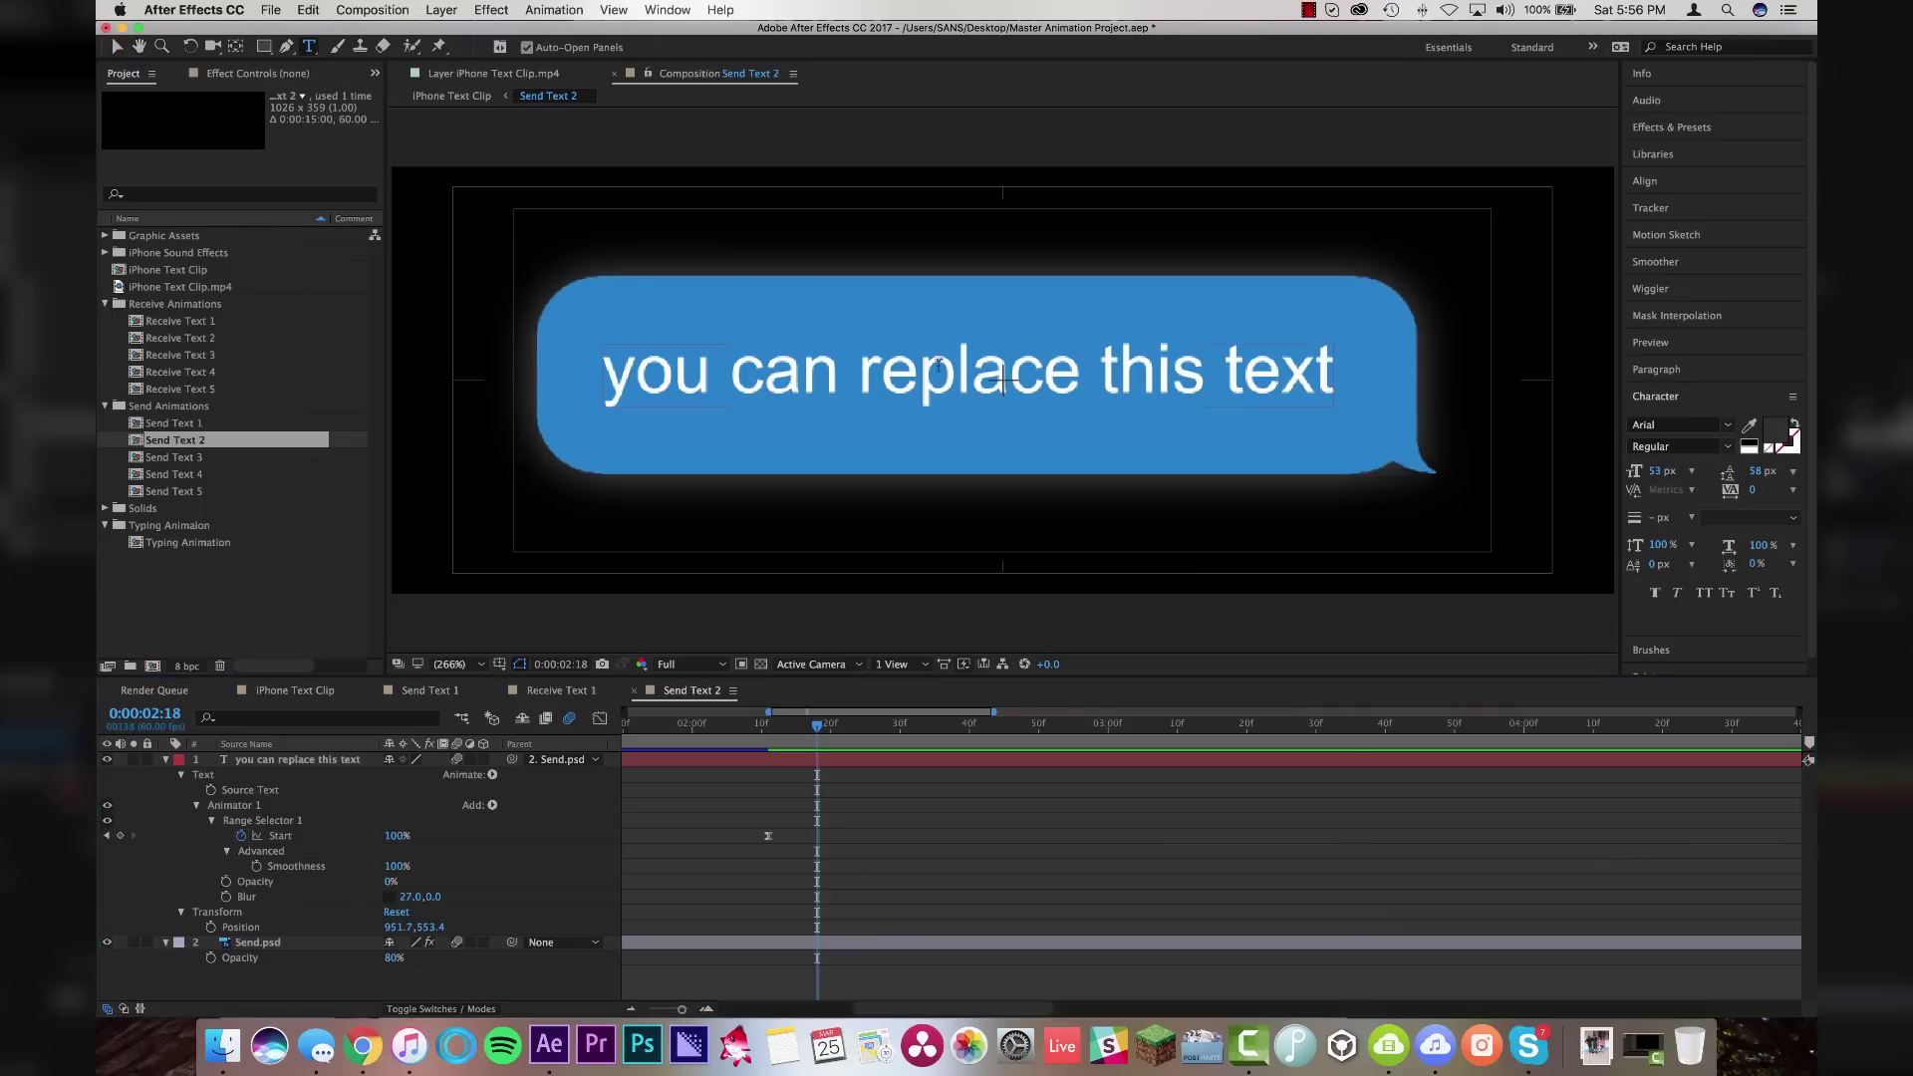
pyautogui.click(926, 375)
pyautogui.press('super+a')
pyautogui.write('real mature, mom.')
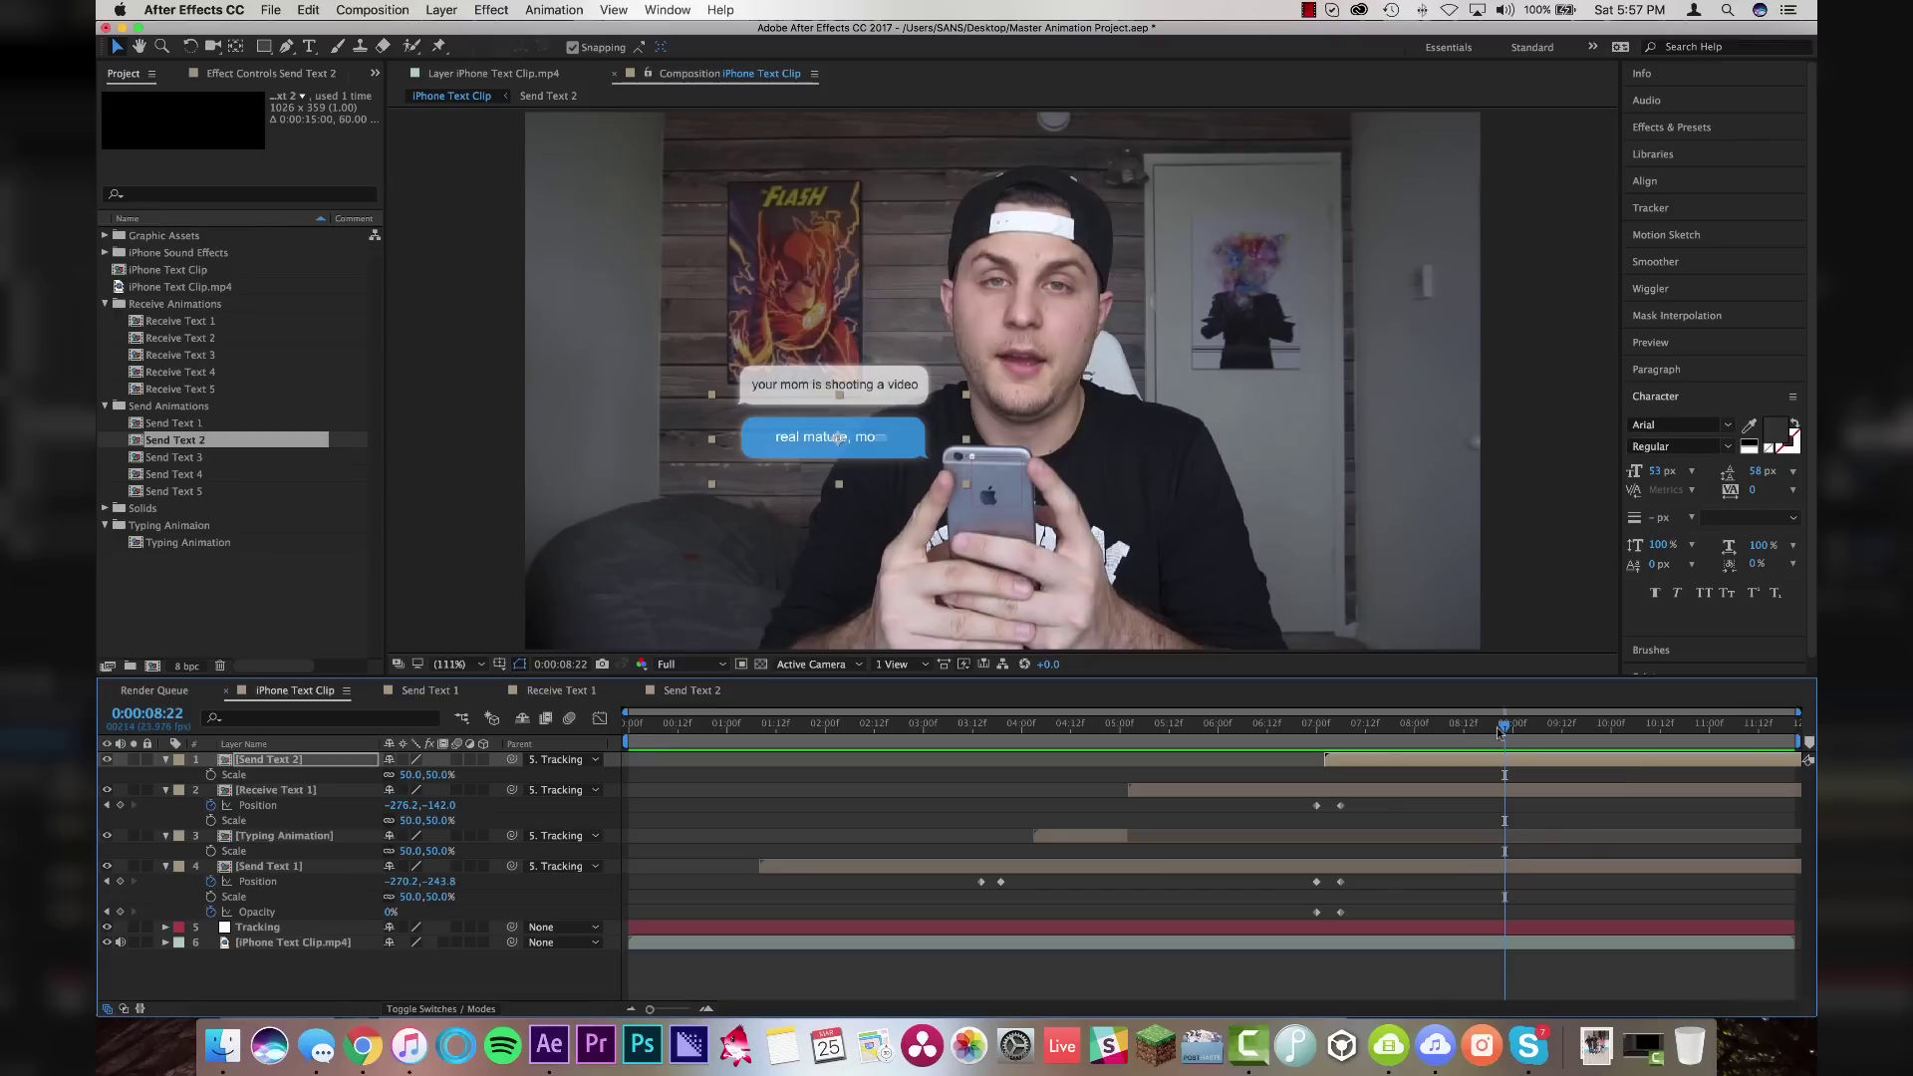
pyautogui.moveTo(1501, 734); pyautogui.dragTo(1472, 737)
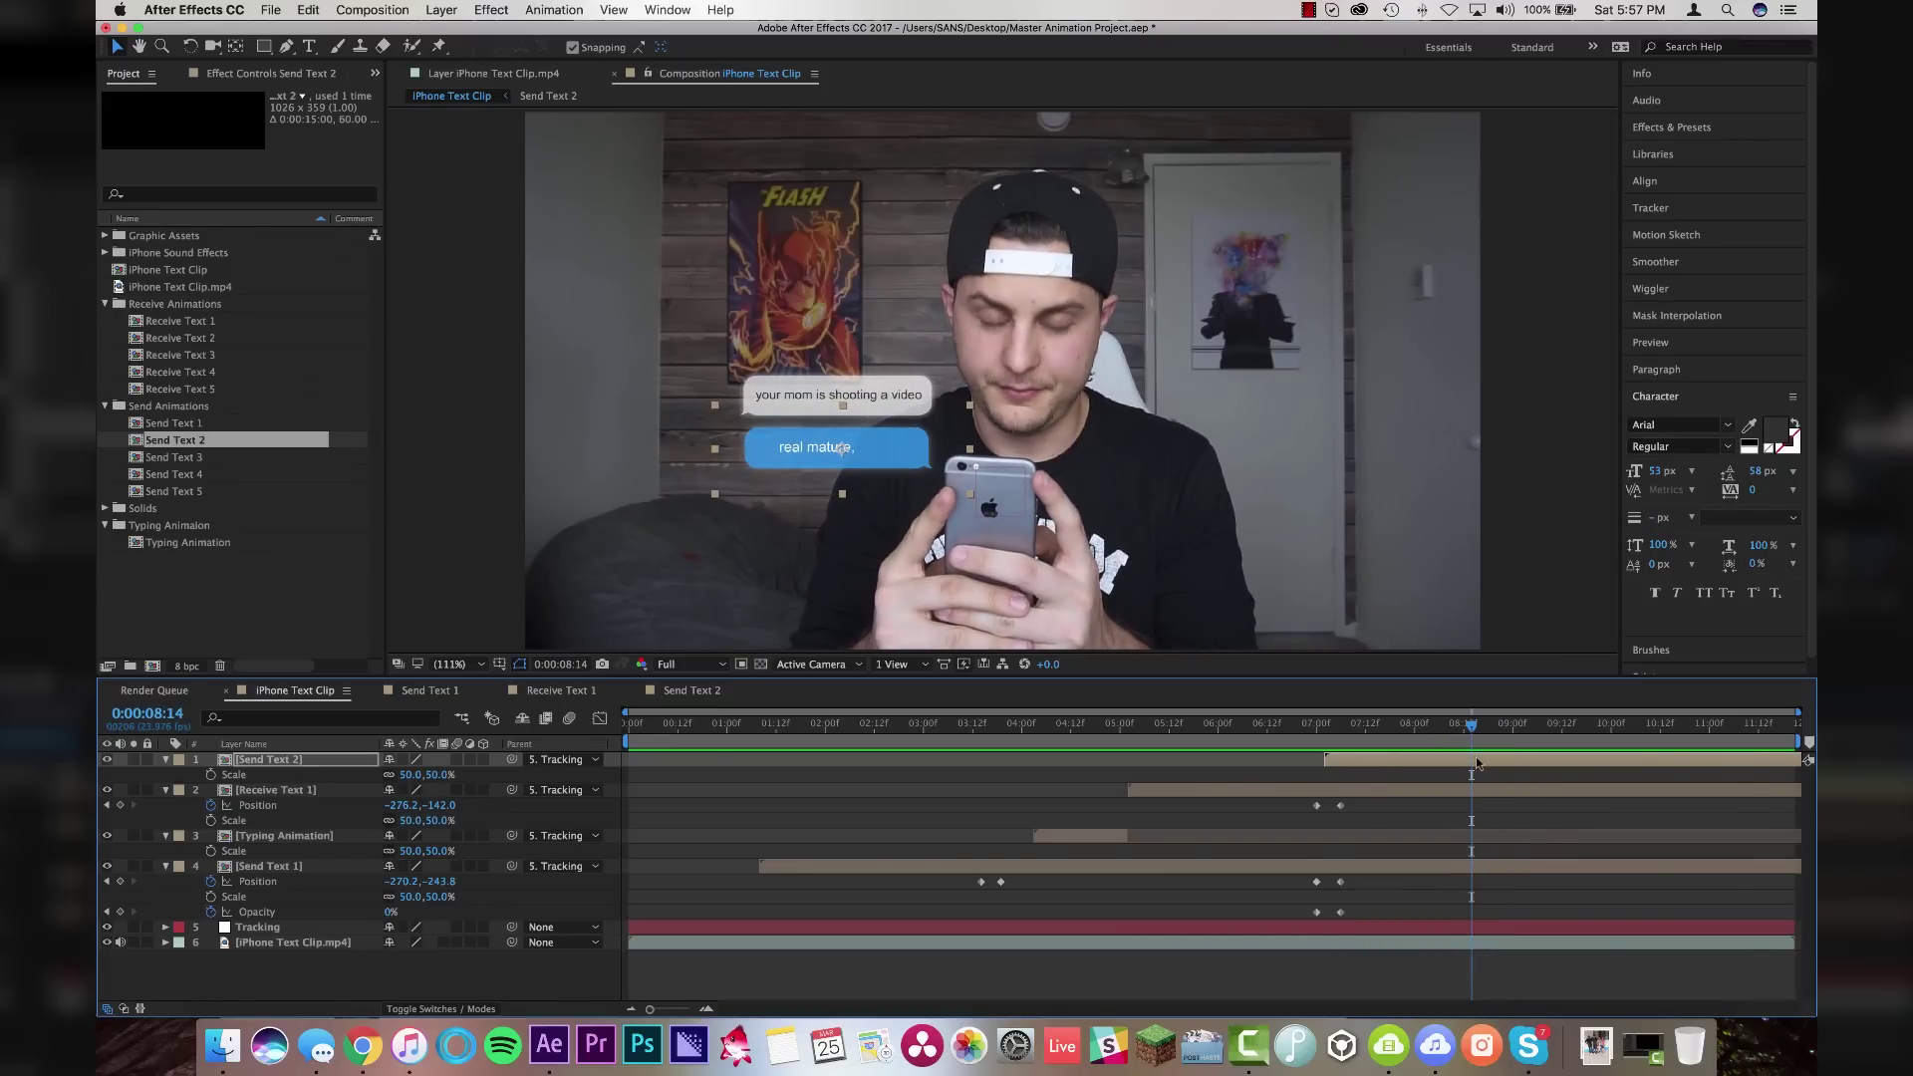
# Move the Range Selector Start keyframe so the whole message reveals, then return to iPhone Text Clip at 6:21
pyautogui.doubleClick(1477, 763)
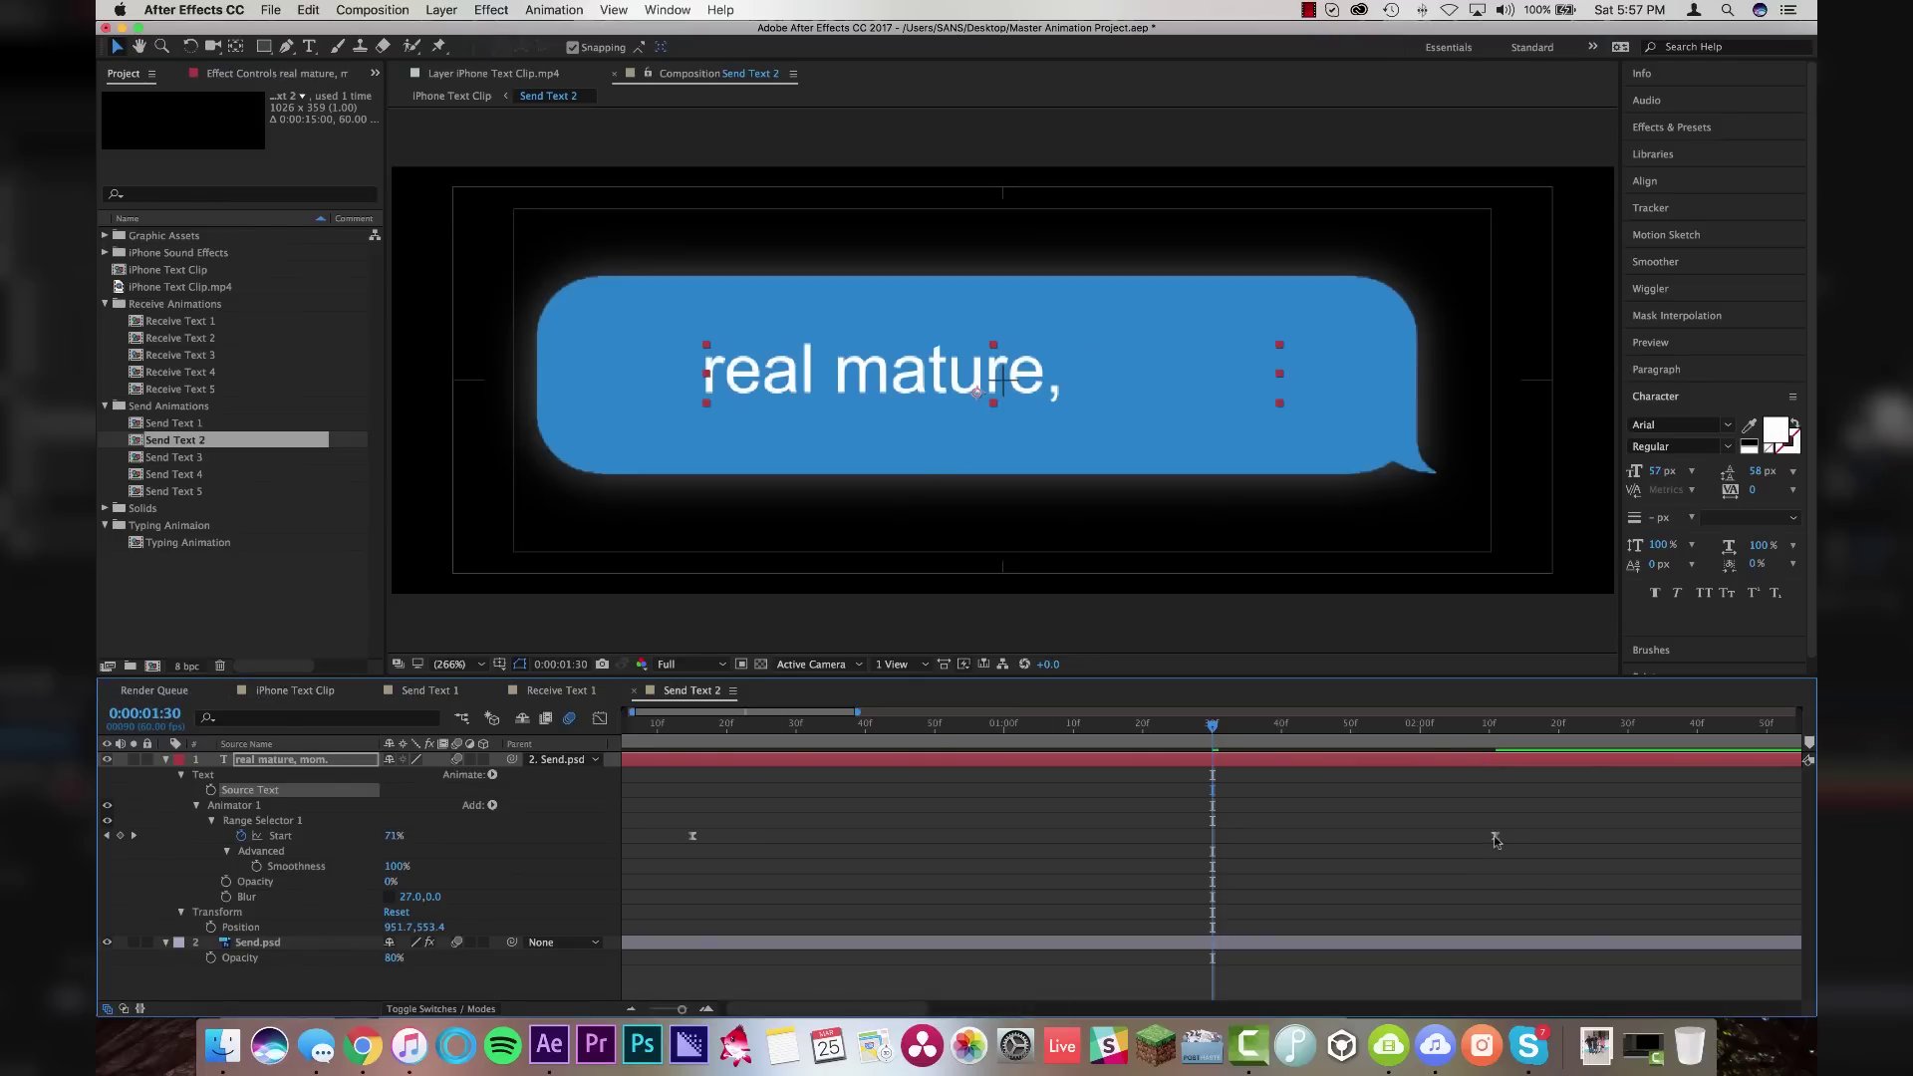
pyautogui.moveTo(1495, 840); pyautogui.dragTo(1212, 840)
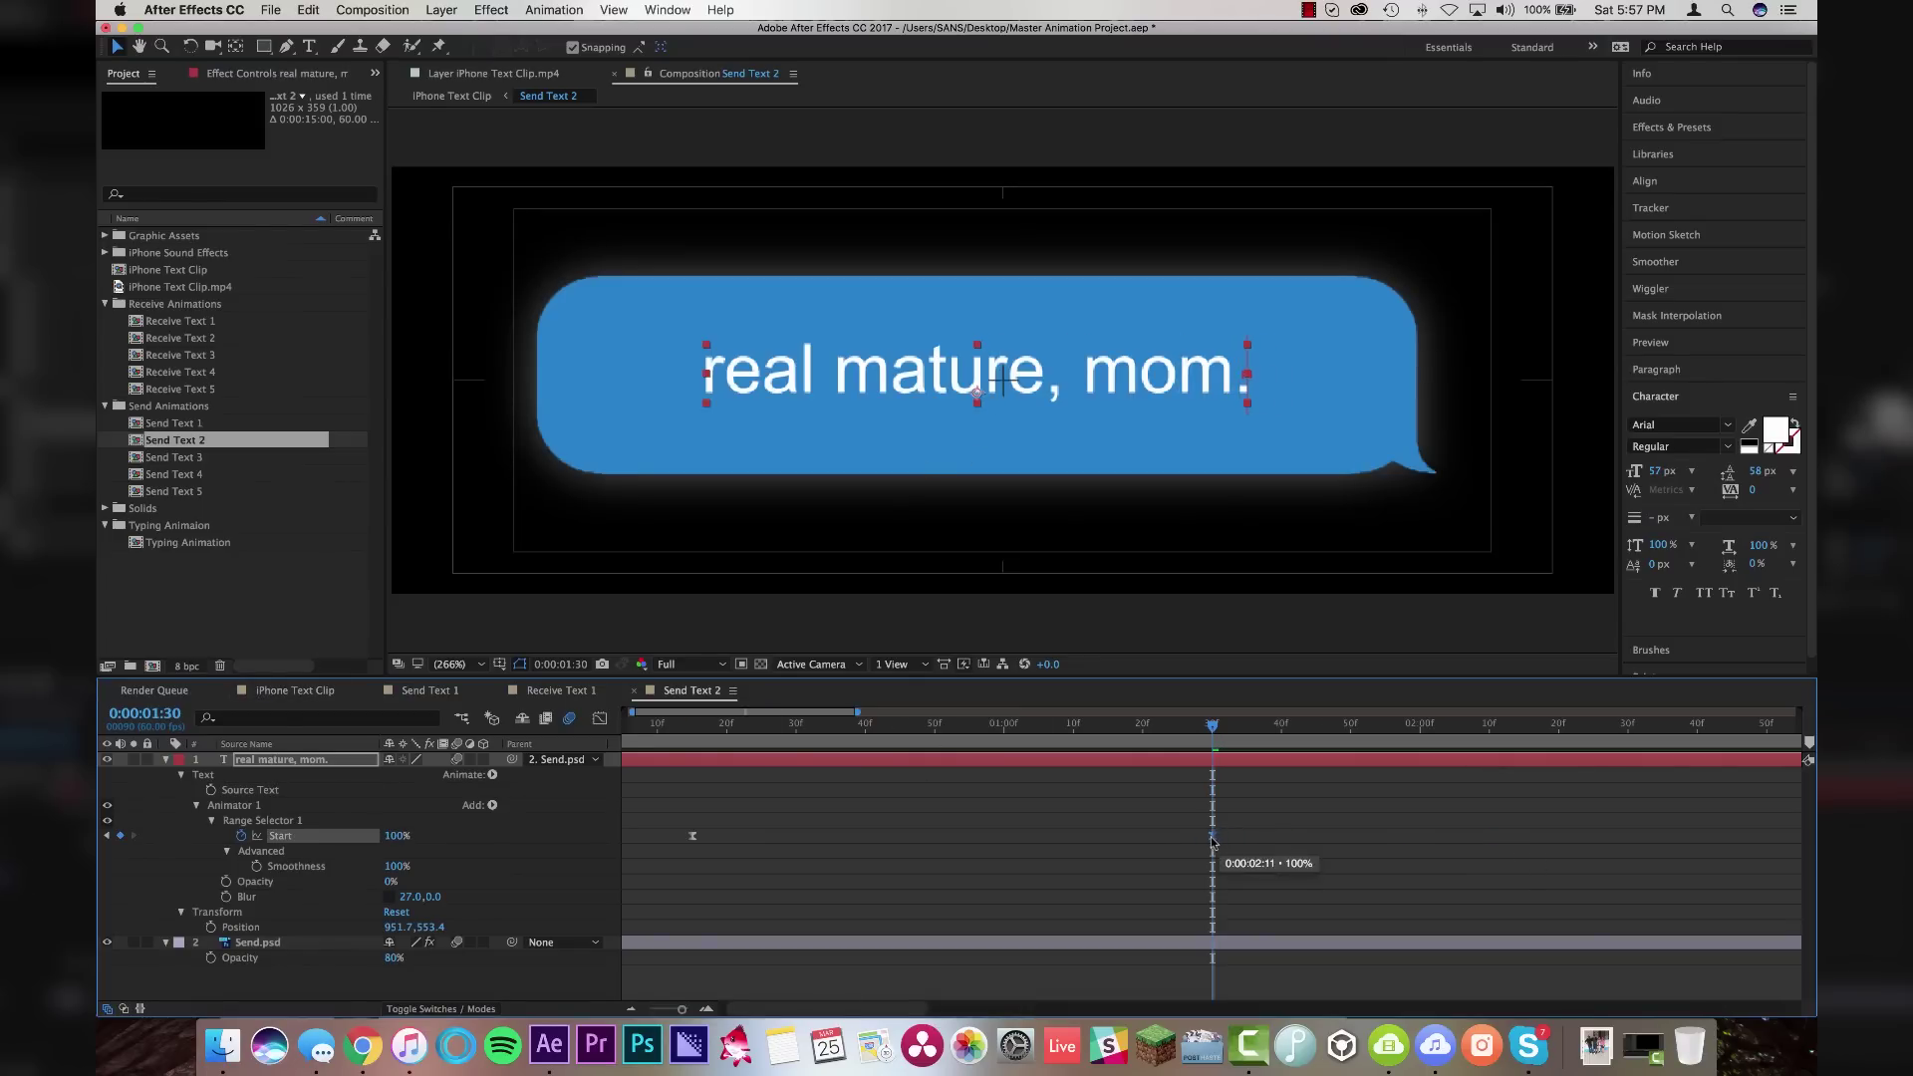
pyautogui.click(300, 690)
pyautogui.moveTo(1470, 727); pyautogui.dragTo(1307, 731)
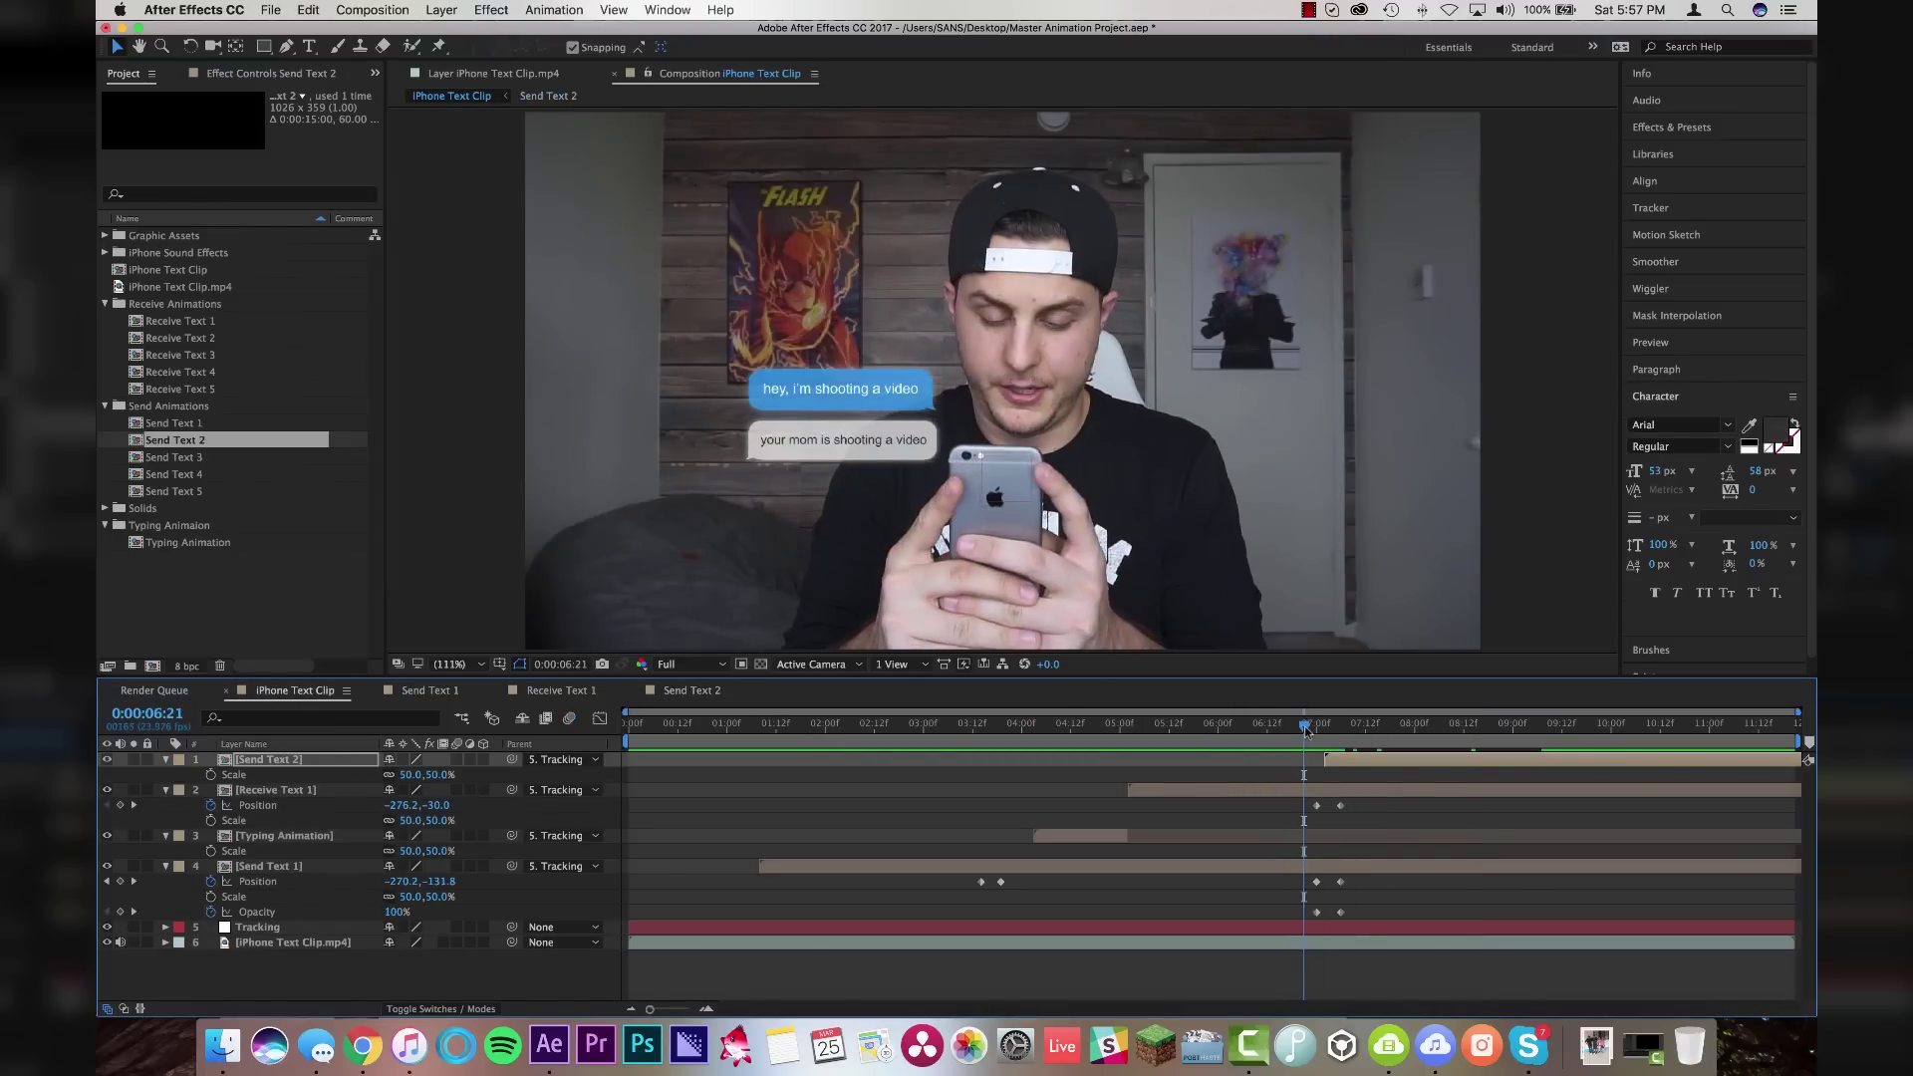
# Keyframe Send Text 2 and Receive Text 1 Position at 8:13 and 8:19, raising both 90 pixels
pyautogui.press('space')
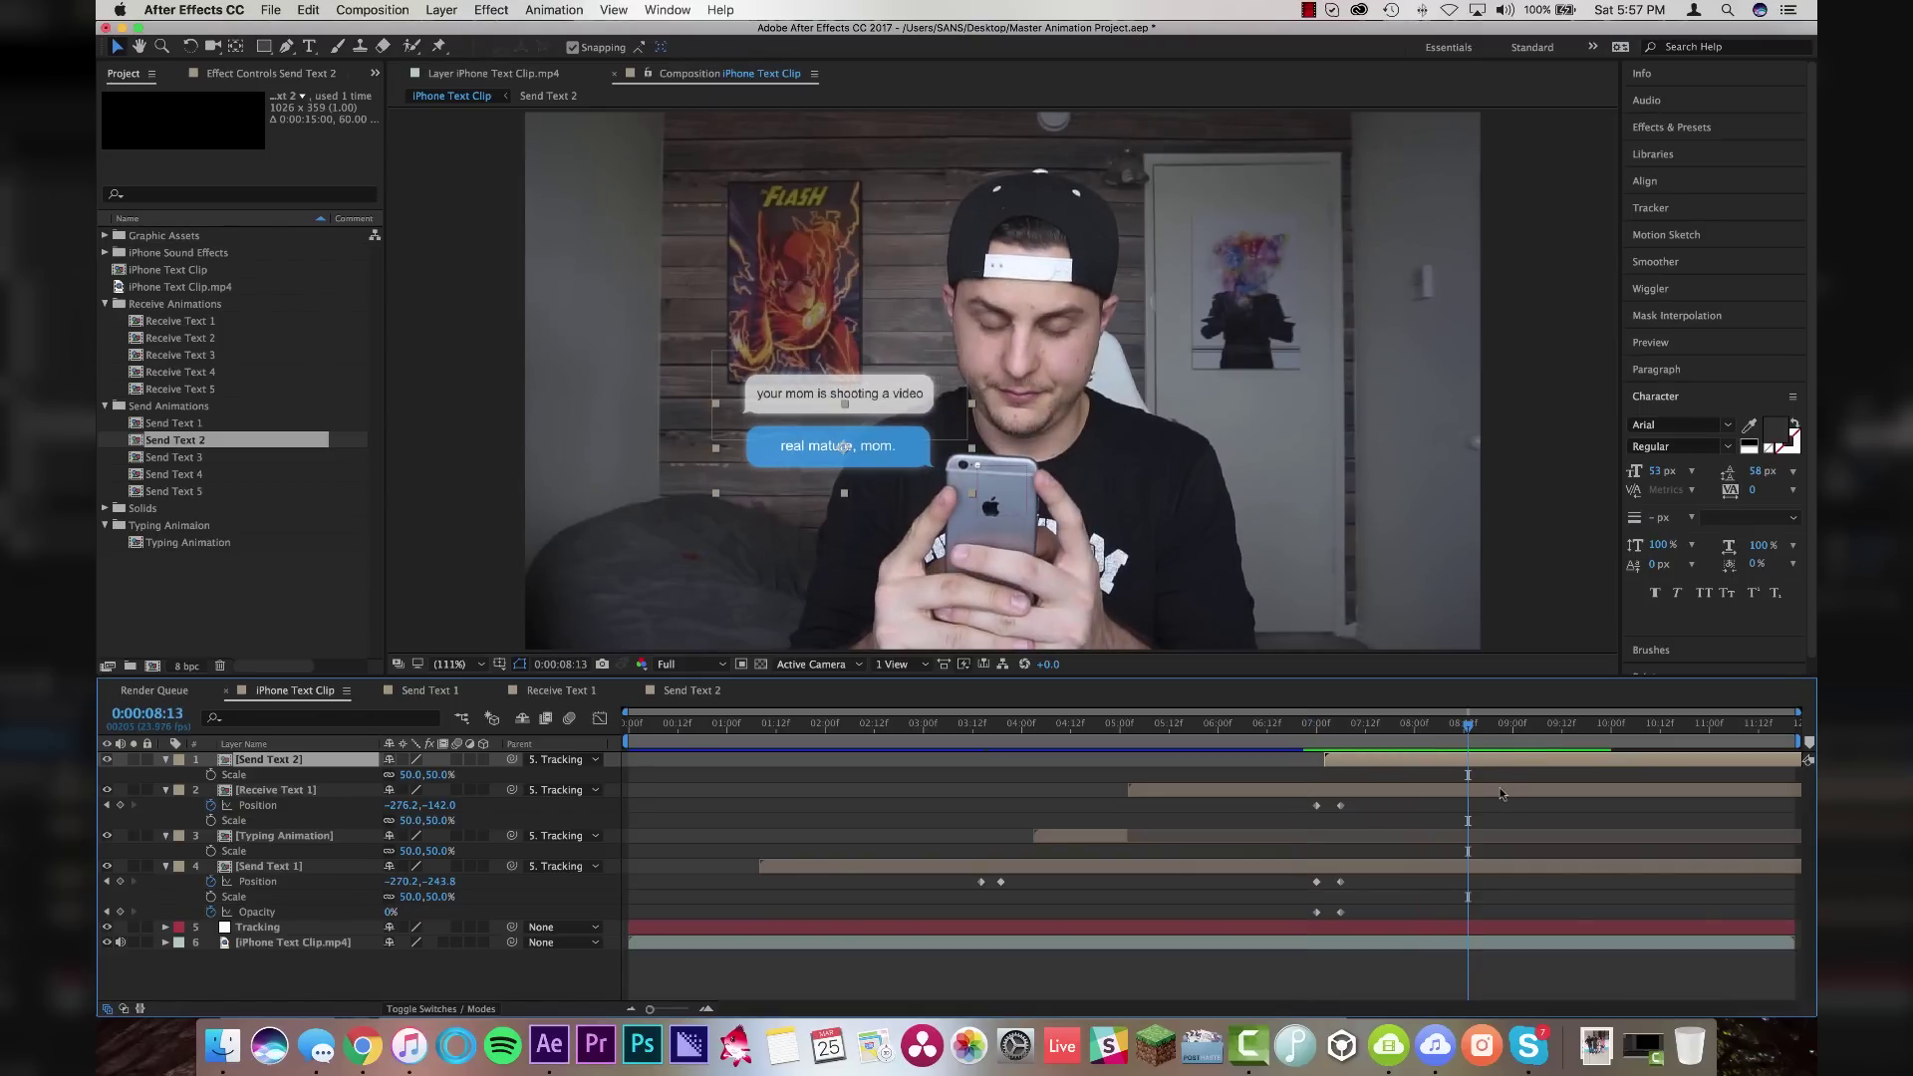
pyautogui.keyDown('shift'); pyautogui.click(1501, 793); pyautogui.keyUp('shift')
pyautogui.hotkey('alt', 'shift', 'p')
pyautogui.press('pagedown')
pyautogui.press('pagedown')
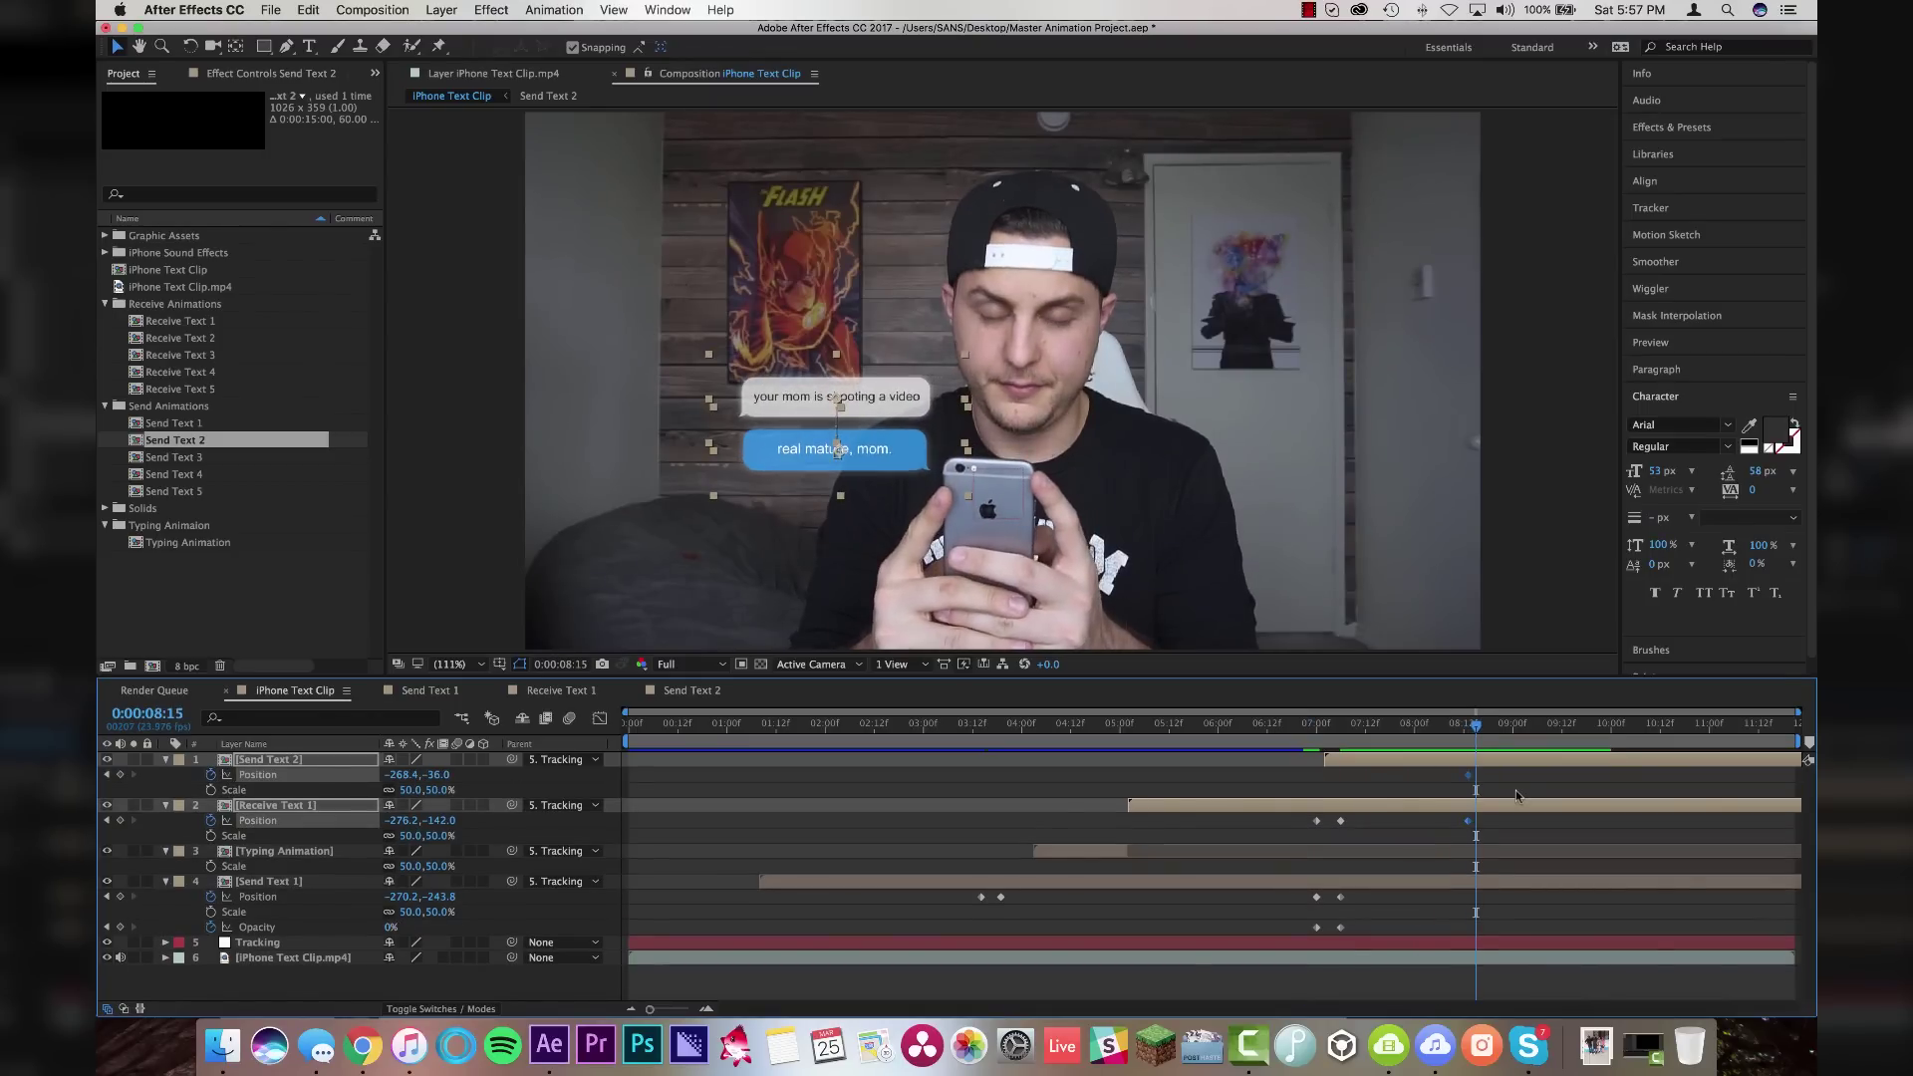
pyautogui.press('pagedown')
pyautogui.press('pagedown')
pyautogui.press('pagedown')
pyautogui.press('pagedown')
pyautogui.hotkey('alt', 'shift', 'p')
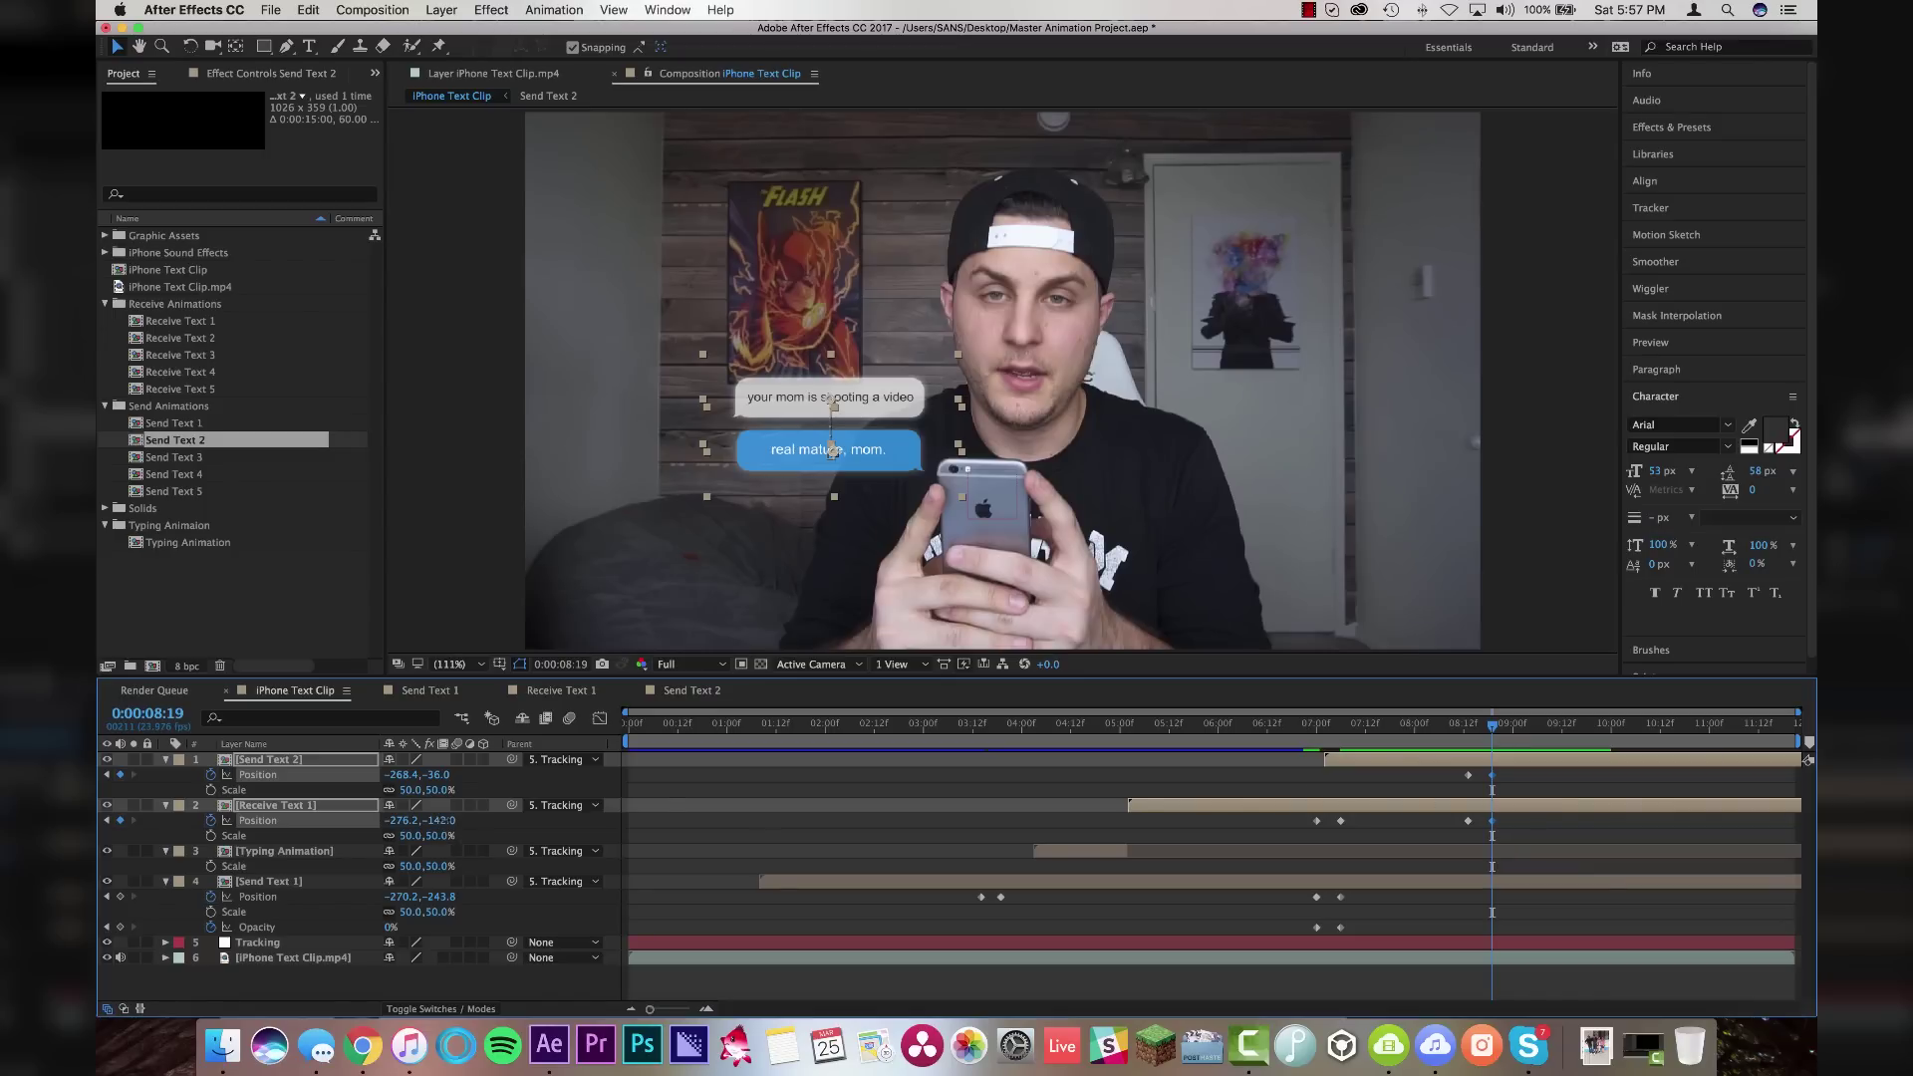
pyautogui.hotkey('shift', 'Up')
pyautogui.hotkey('shift', 'Up')
pyautogui.hotkey('shift', 'Up')
pyautogui.hotkey('shift', 'Up')
pyautogui.hotkey('shift', 'Up')
pyautogui.hotkey('shift', 'Up')
pyautogui.hotkey('shift', 'Up')
pyautogui.hotkey('shift', 'Up')
pyautogui.hotkey('shift', 'Up')
pyautogui.hotkey('shift', 'Up')
pyautogui.hotkey('shift', 'Down')
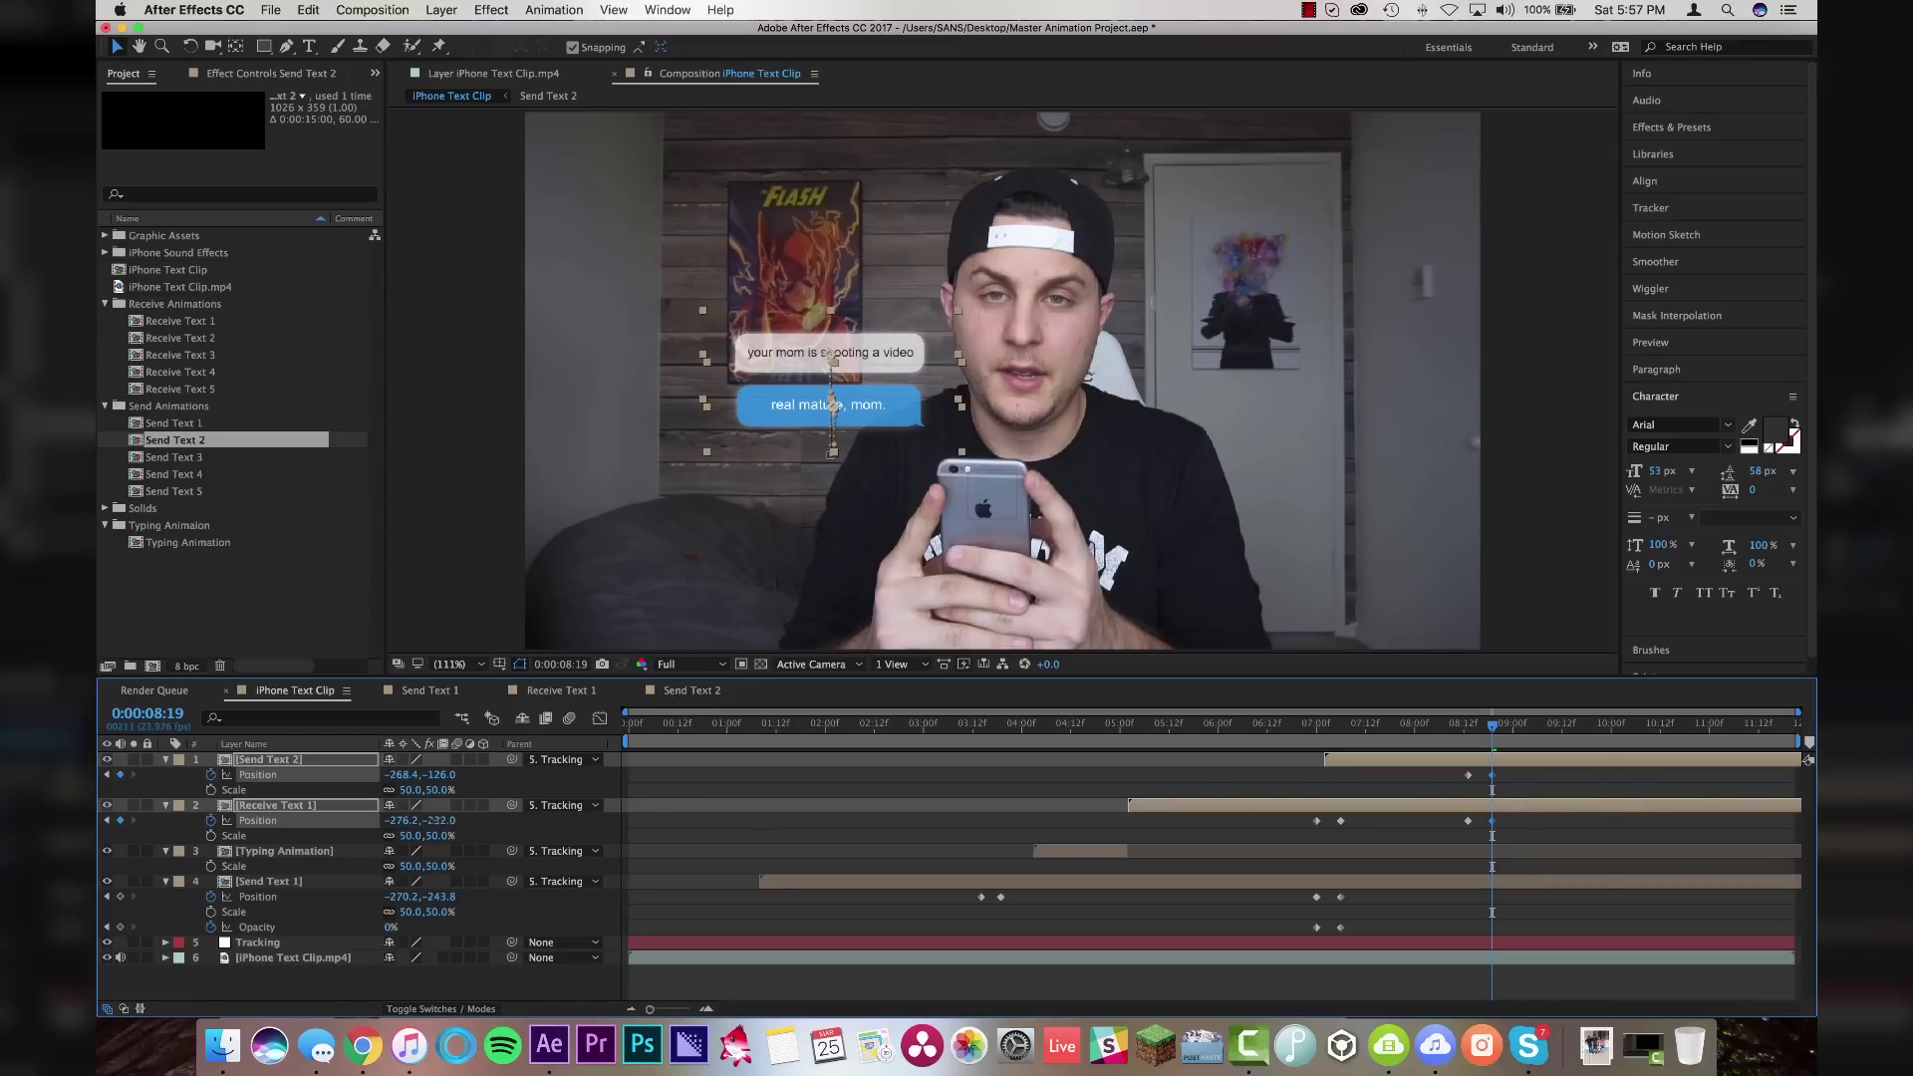
pyautogui.click(1596, 840)
pyautogui.moveTo(1482, 728); pyautogui.dragTo(1470, 728)
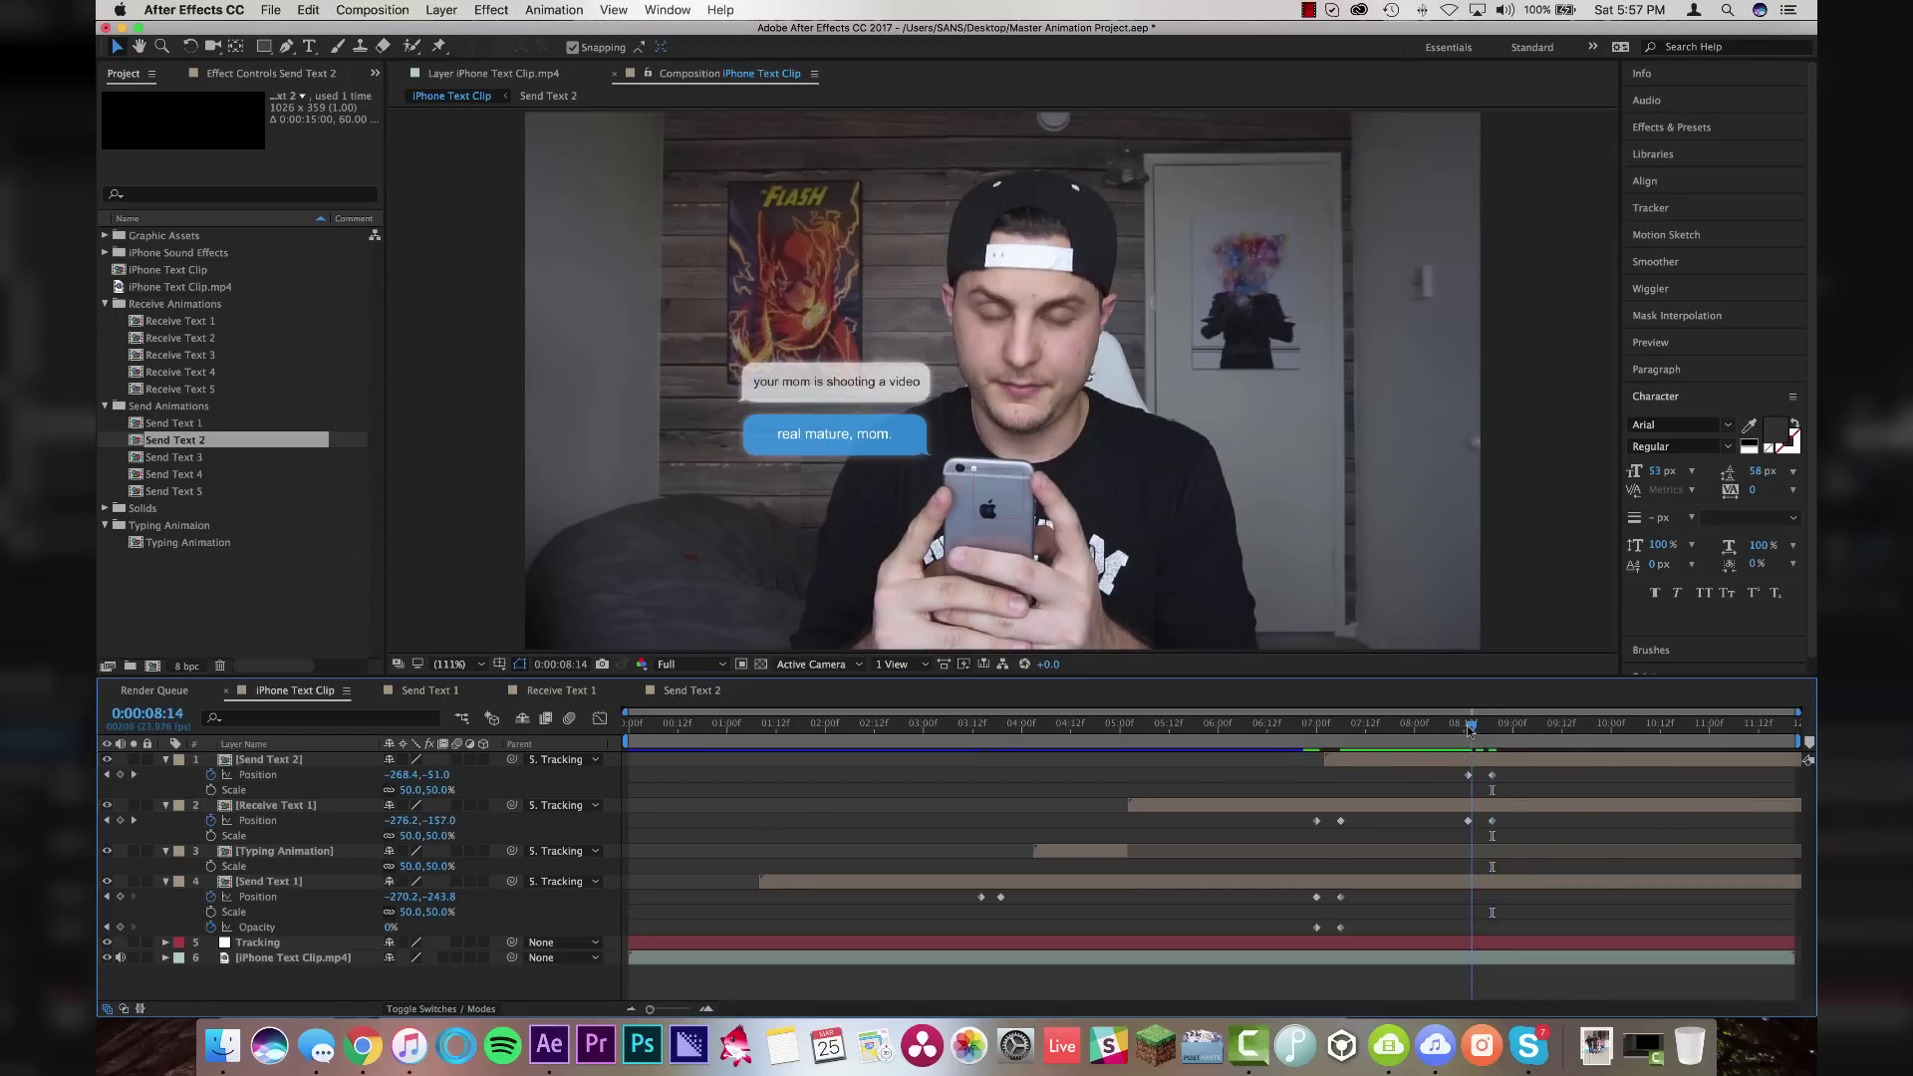
# Fade Receive Text 1 to 0% Opacity by 8:19 and preview the composition from the start
pyautogui.click(1515, 807)
pyautogui.hotkey('alt', 'shift', 't')
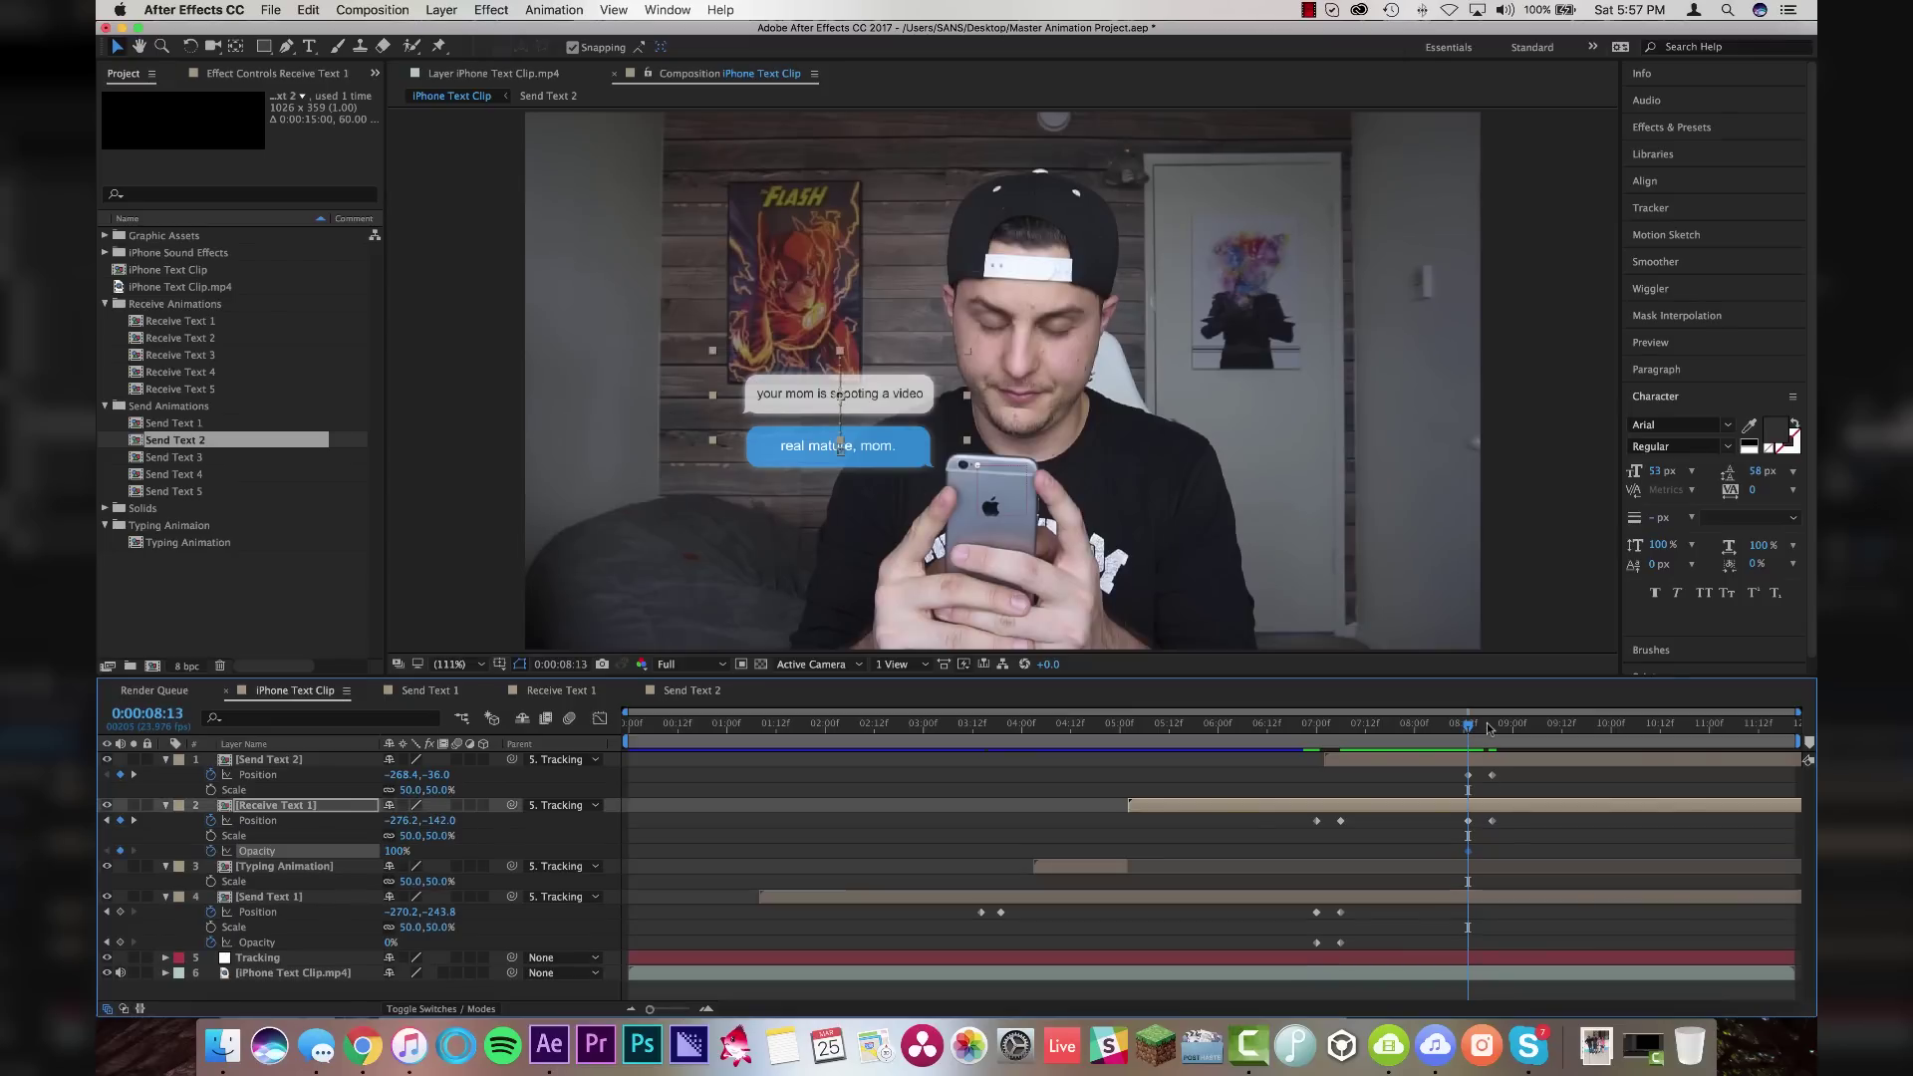
pyautogui.moveTo(1468, 729); pyautogui.dragTo(1493, 729)
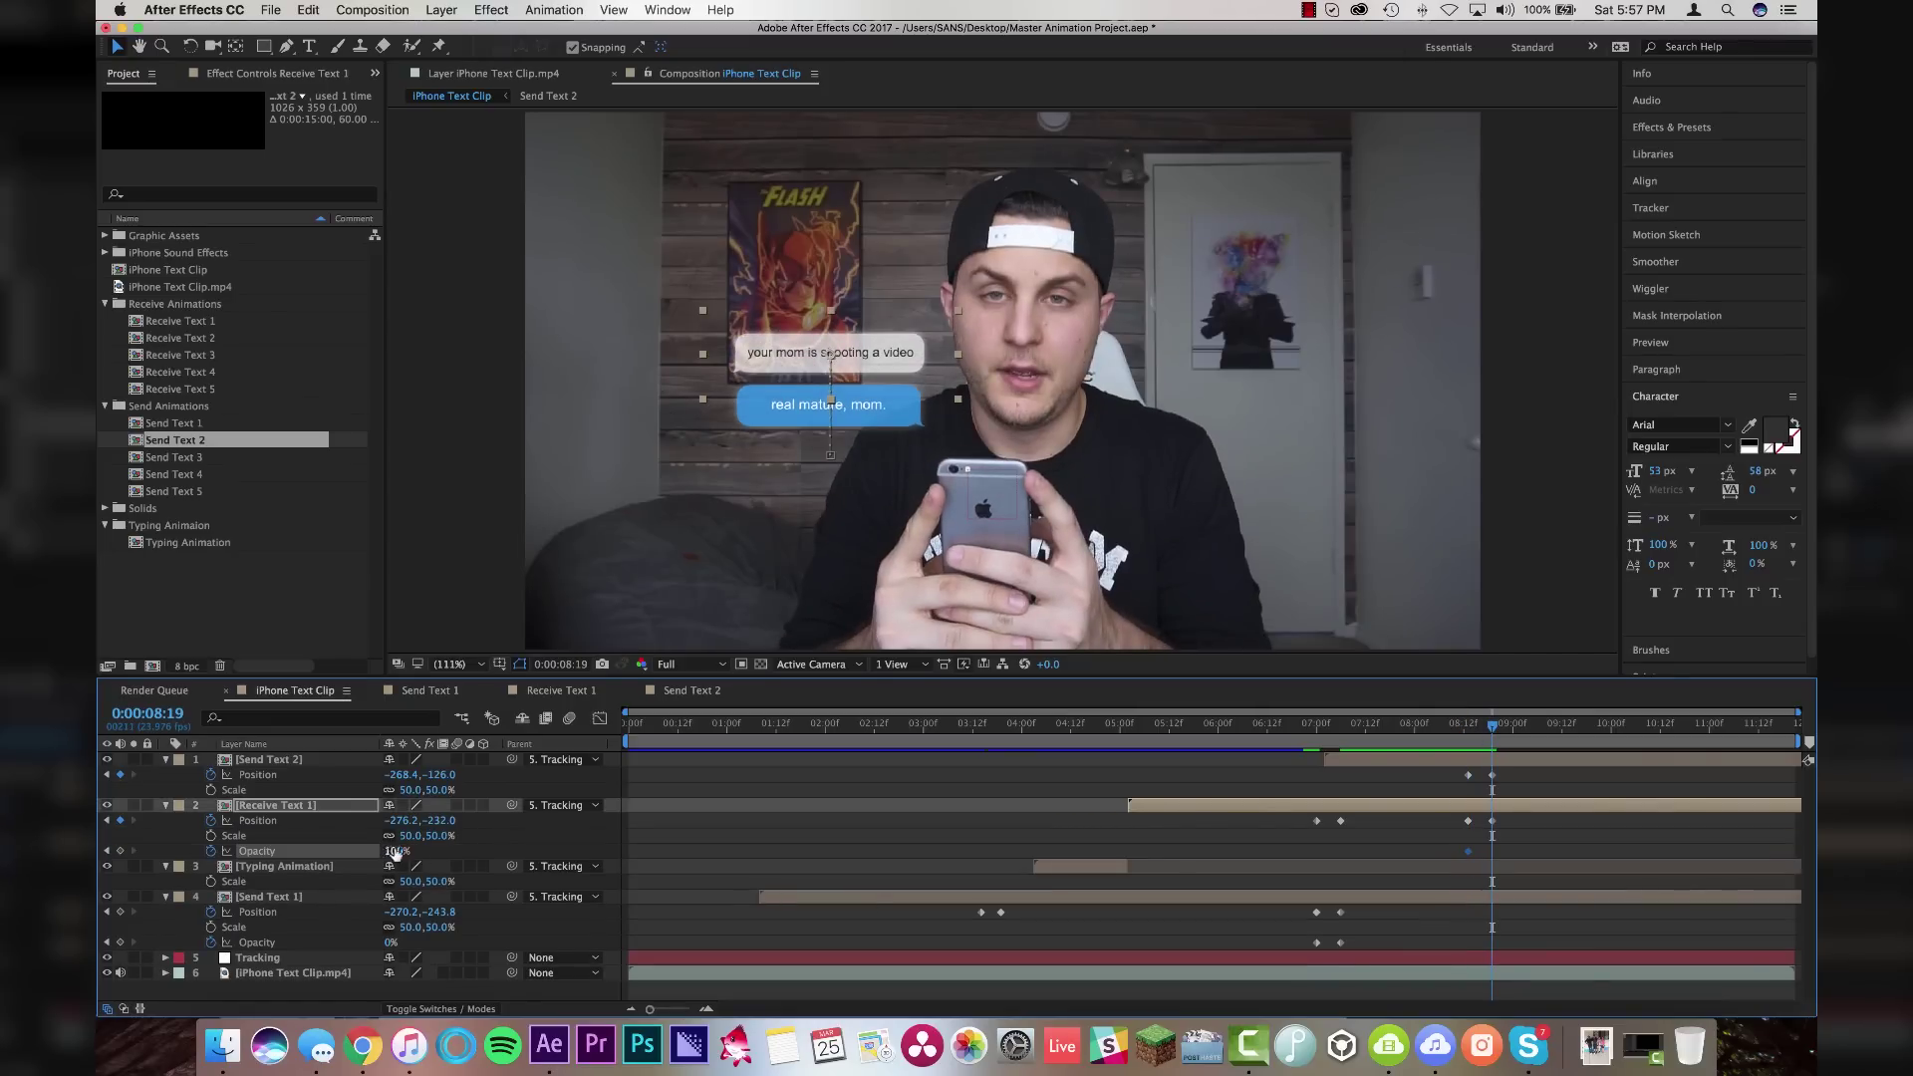
pyautogui.moveTo(395, 852); pyautogui.dragTo(328, 852)
pyautogui.click(627, 726)
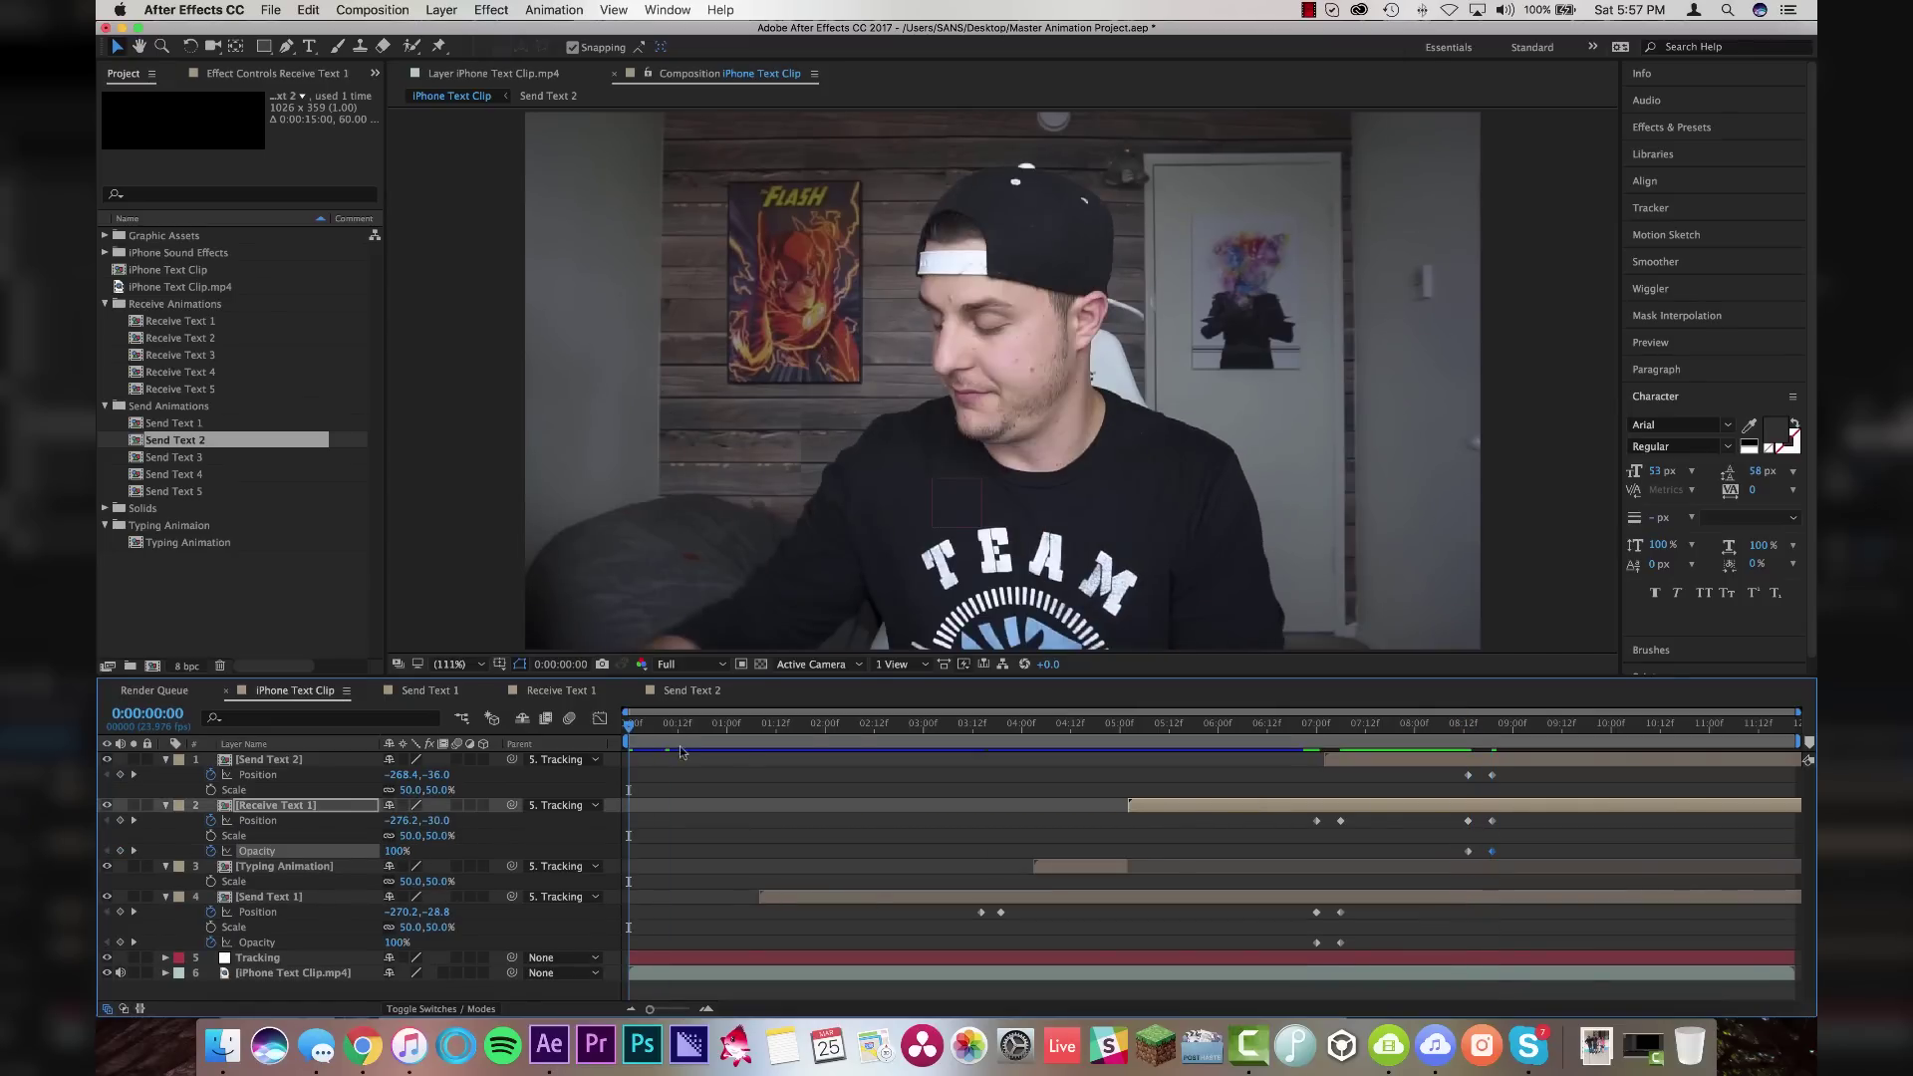
pyautogui.press('space')
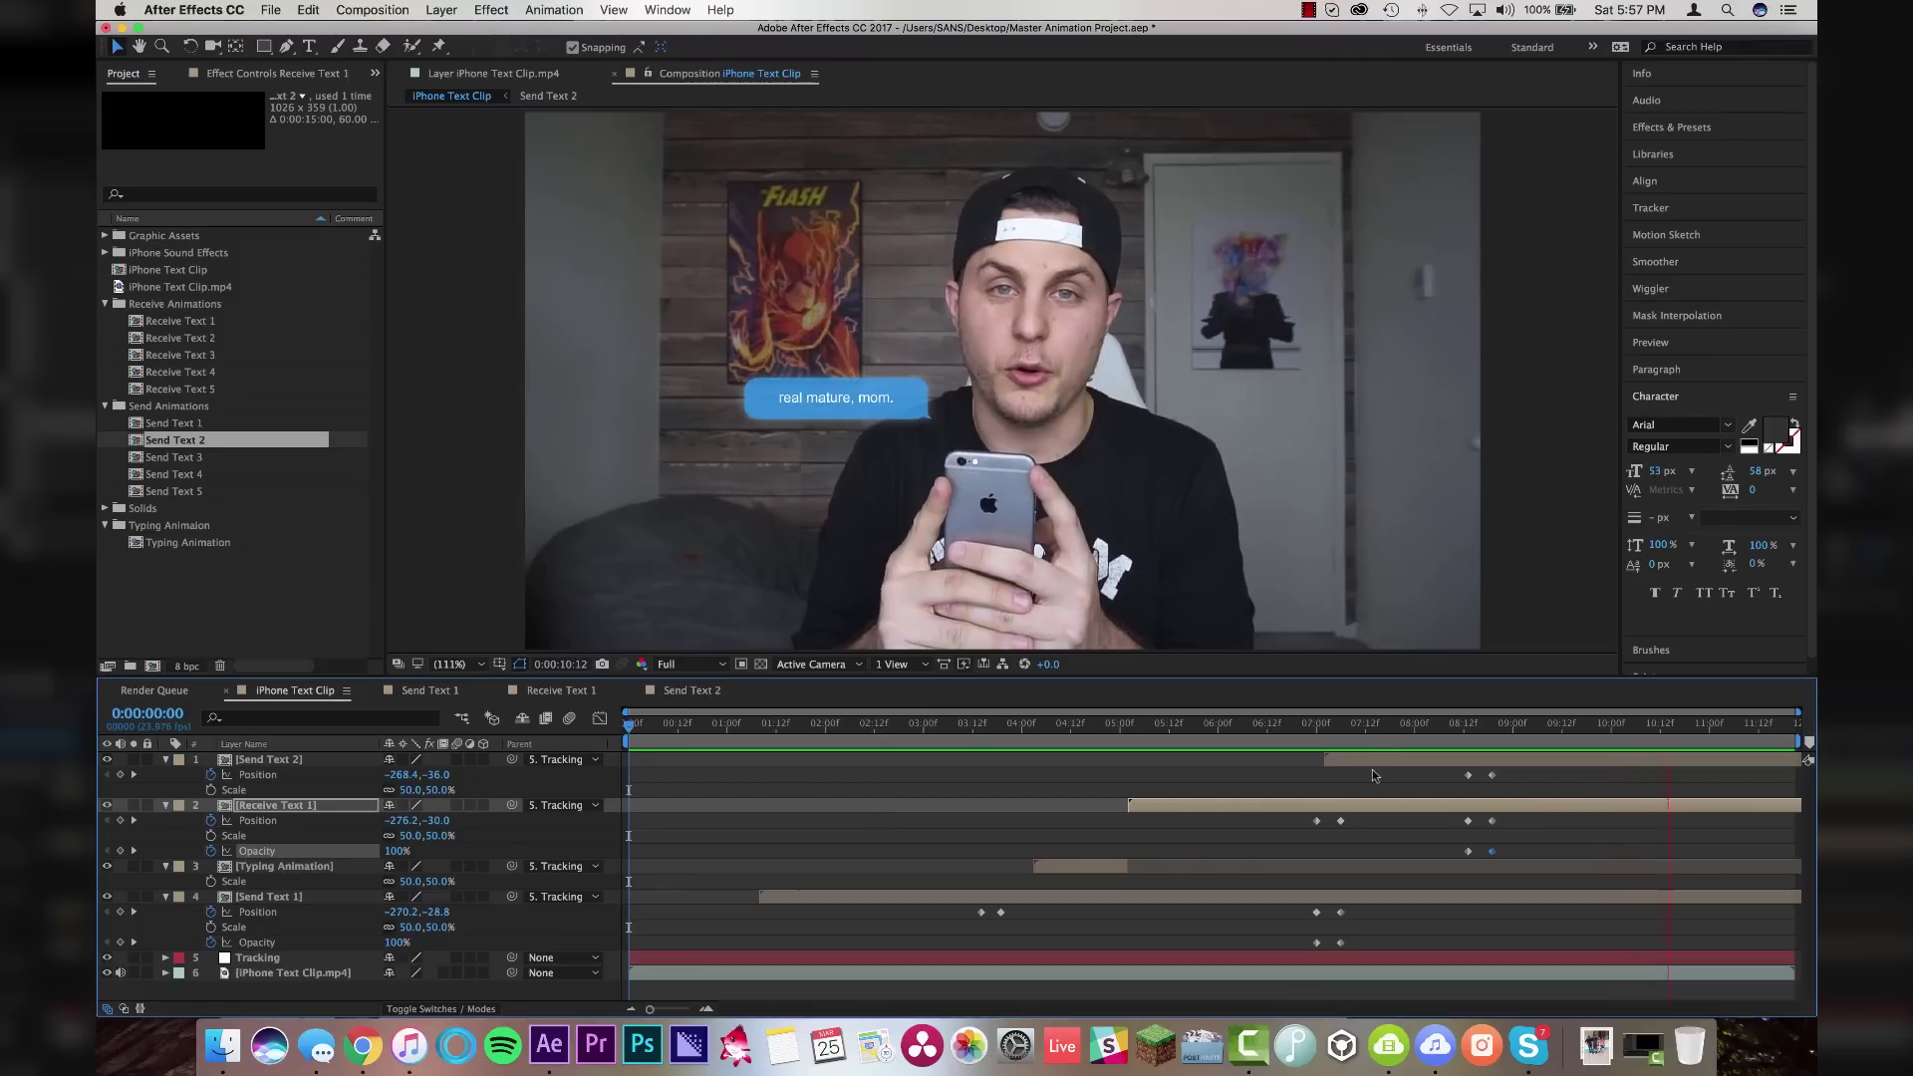
# Collapse the animation folders and add iPhone Text 1.wav from iPhone Sound Effects to the comp
pyautogui.press('space')
pyautogui.click(105, 303)
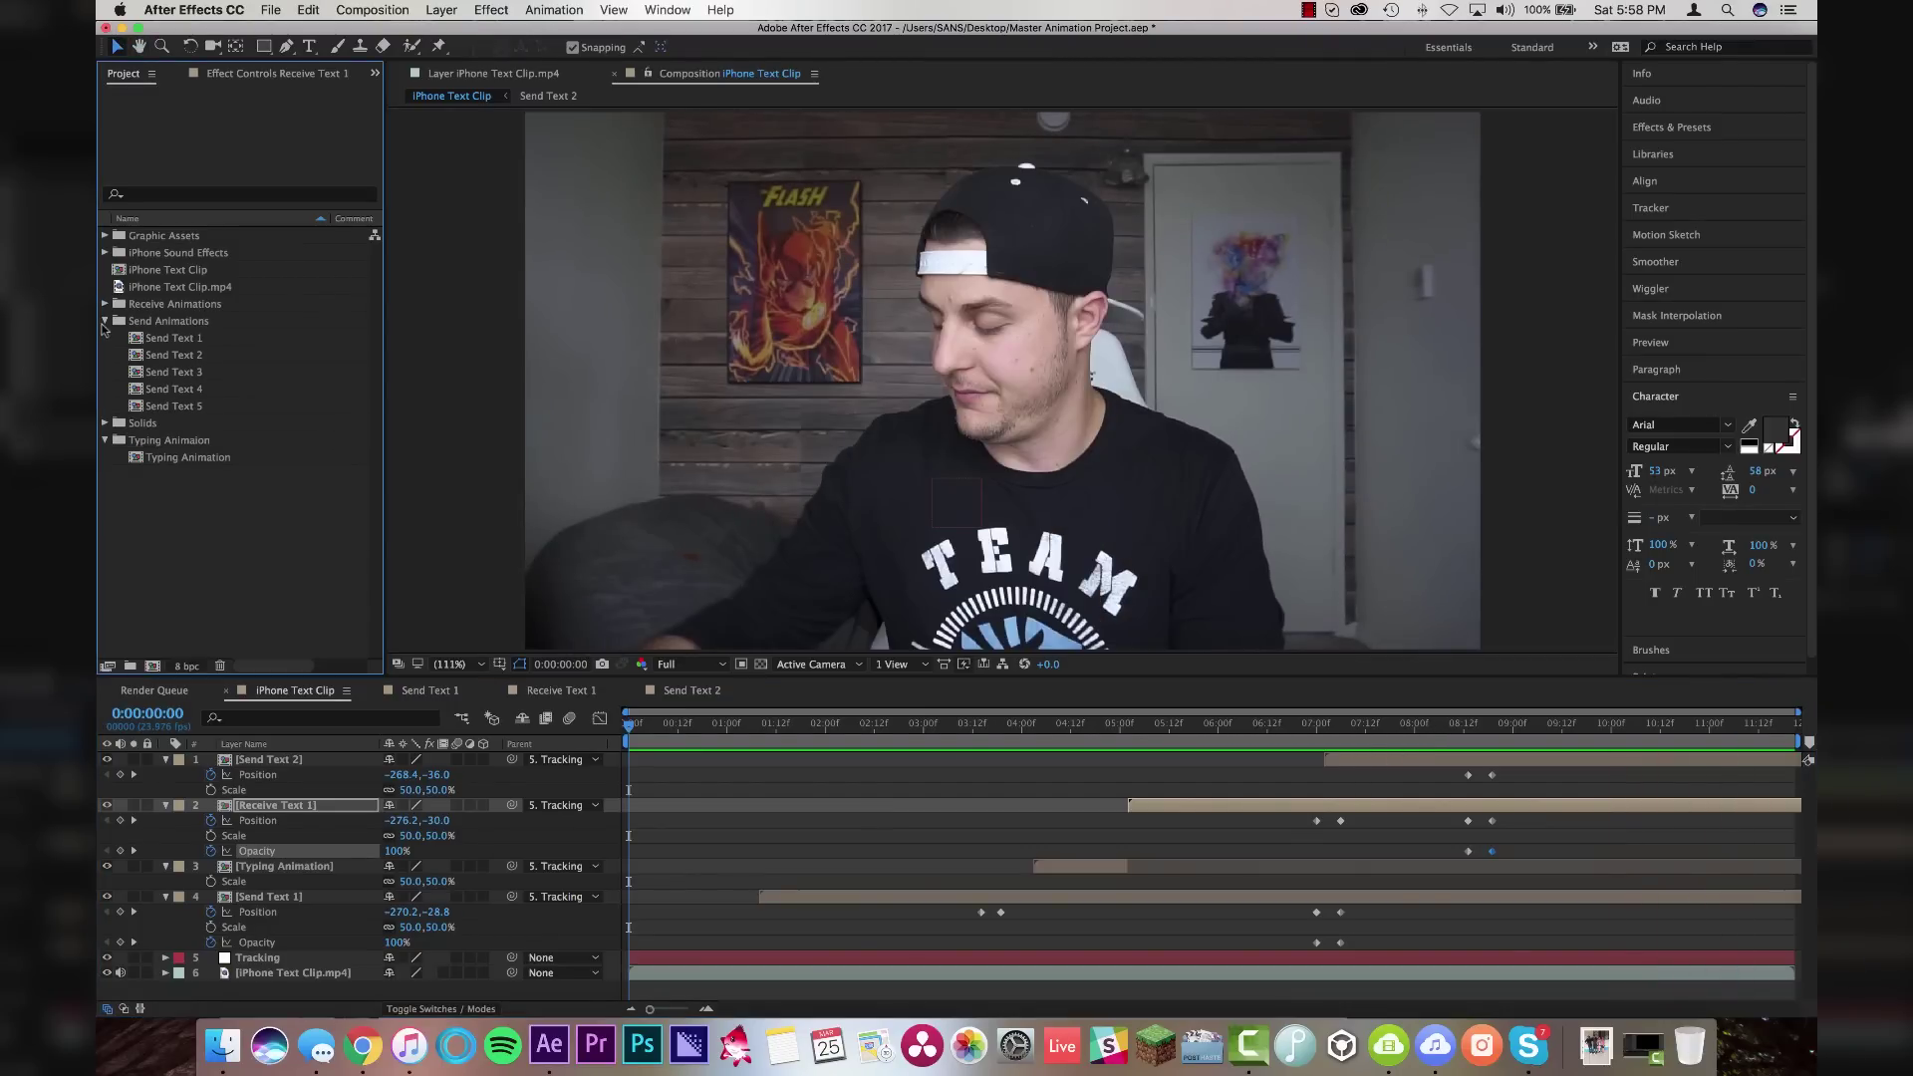
pyautogui.click(104, 321)
pyautogui.click(104, 355)
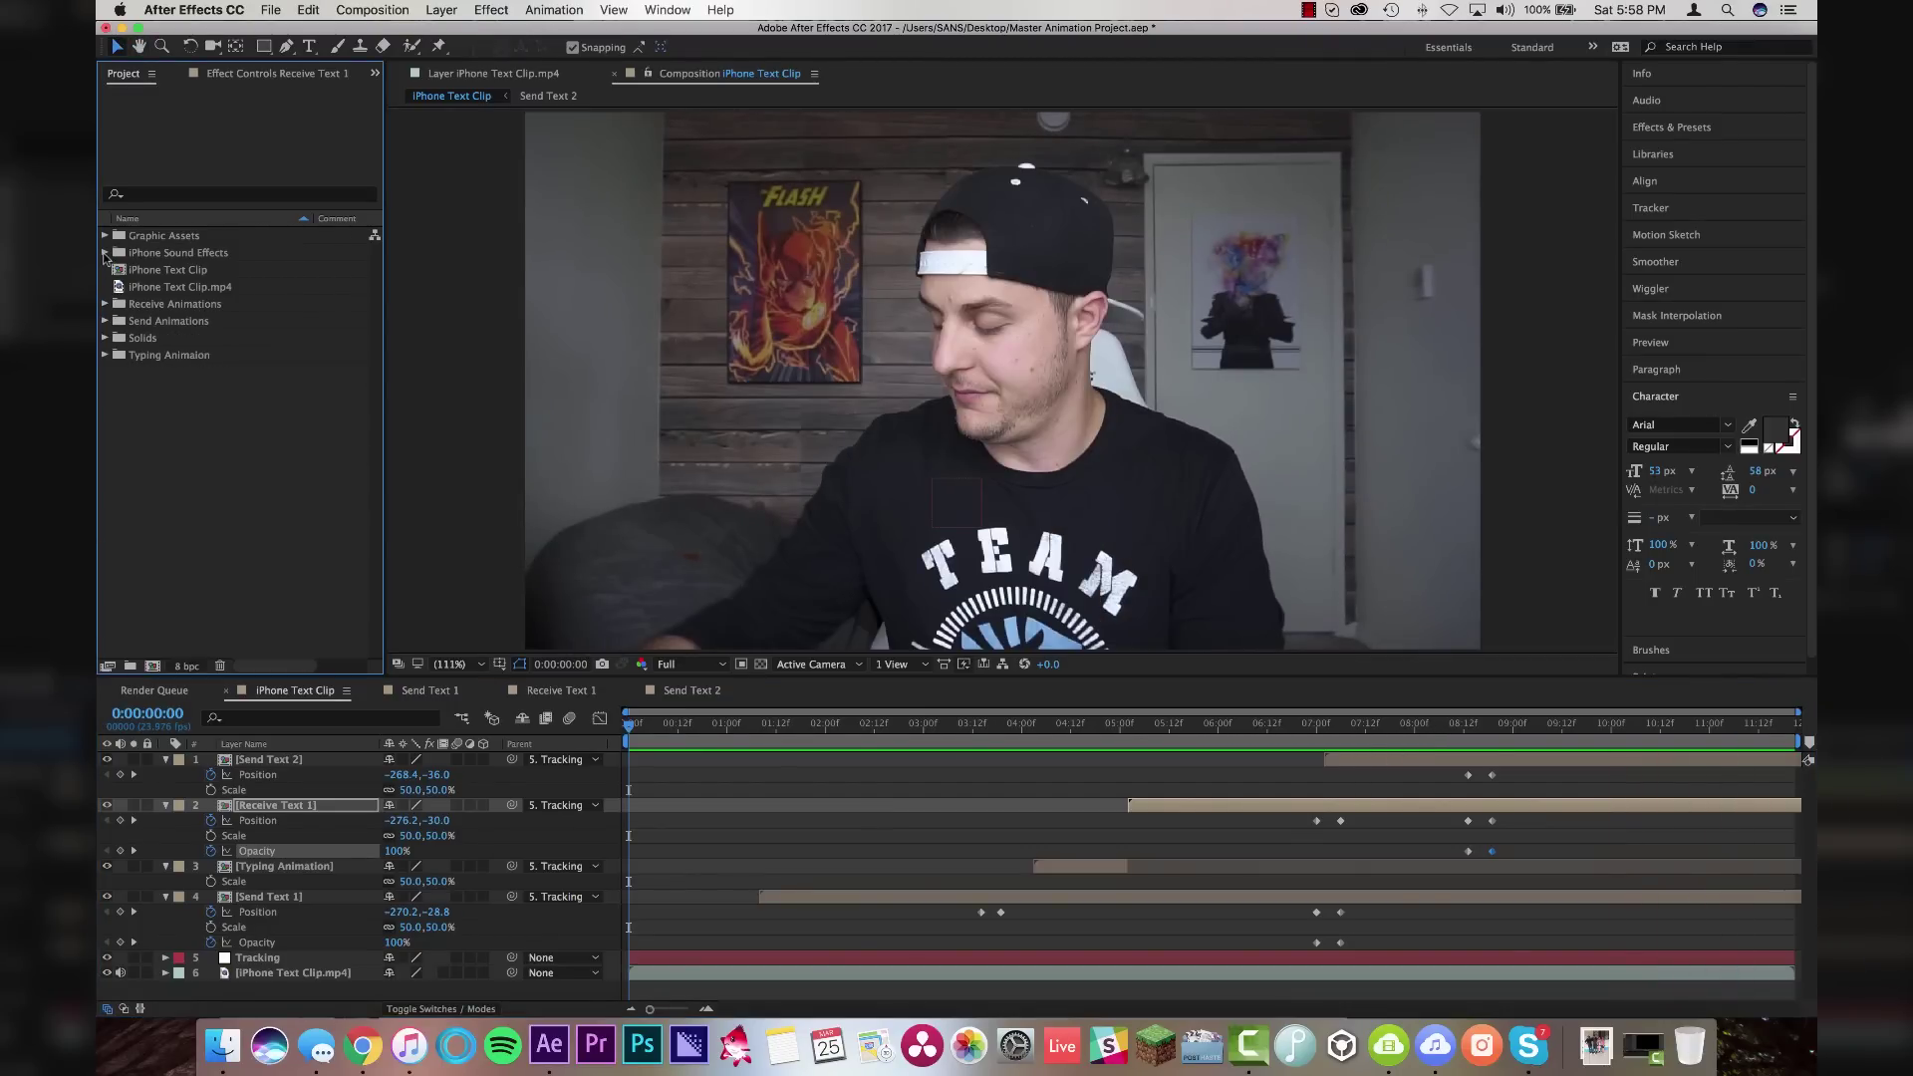
pyautogui.click(128, 257)
pyautogui.click(105, 253)
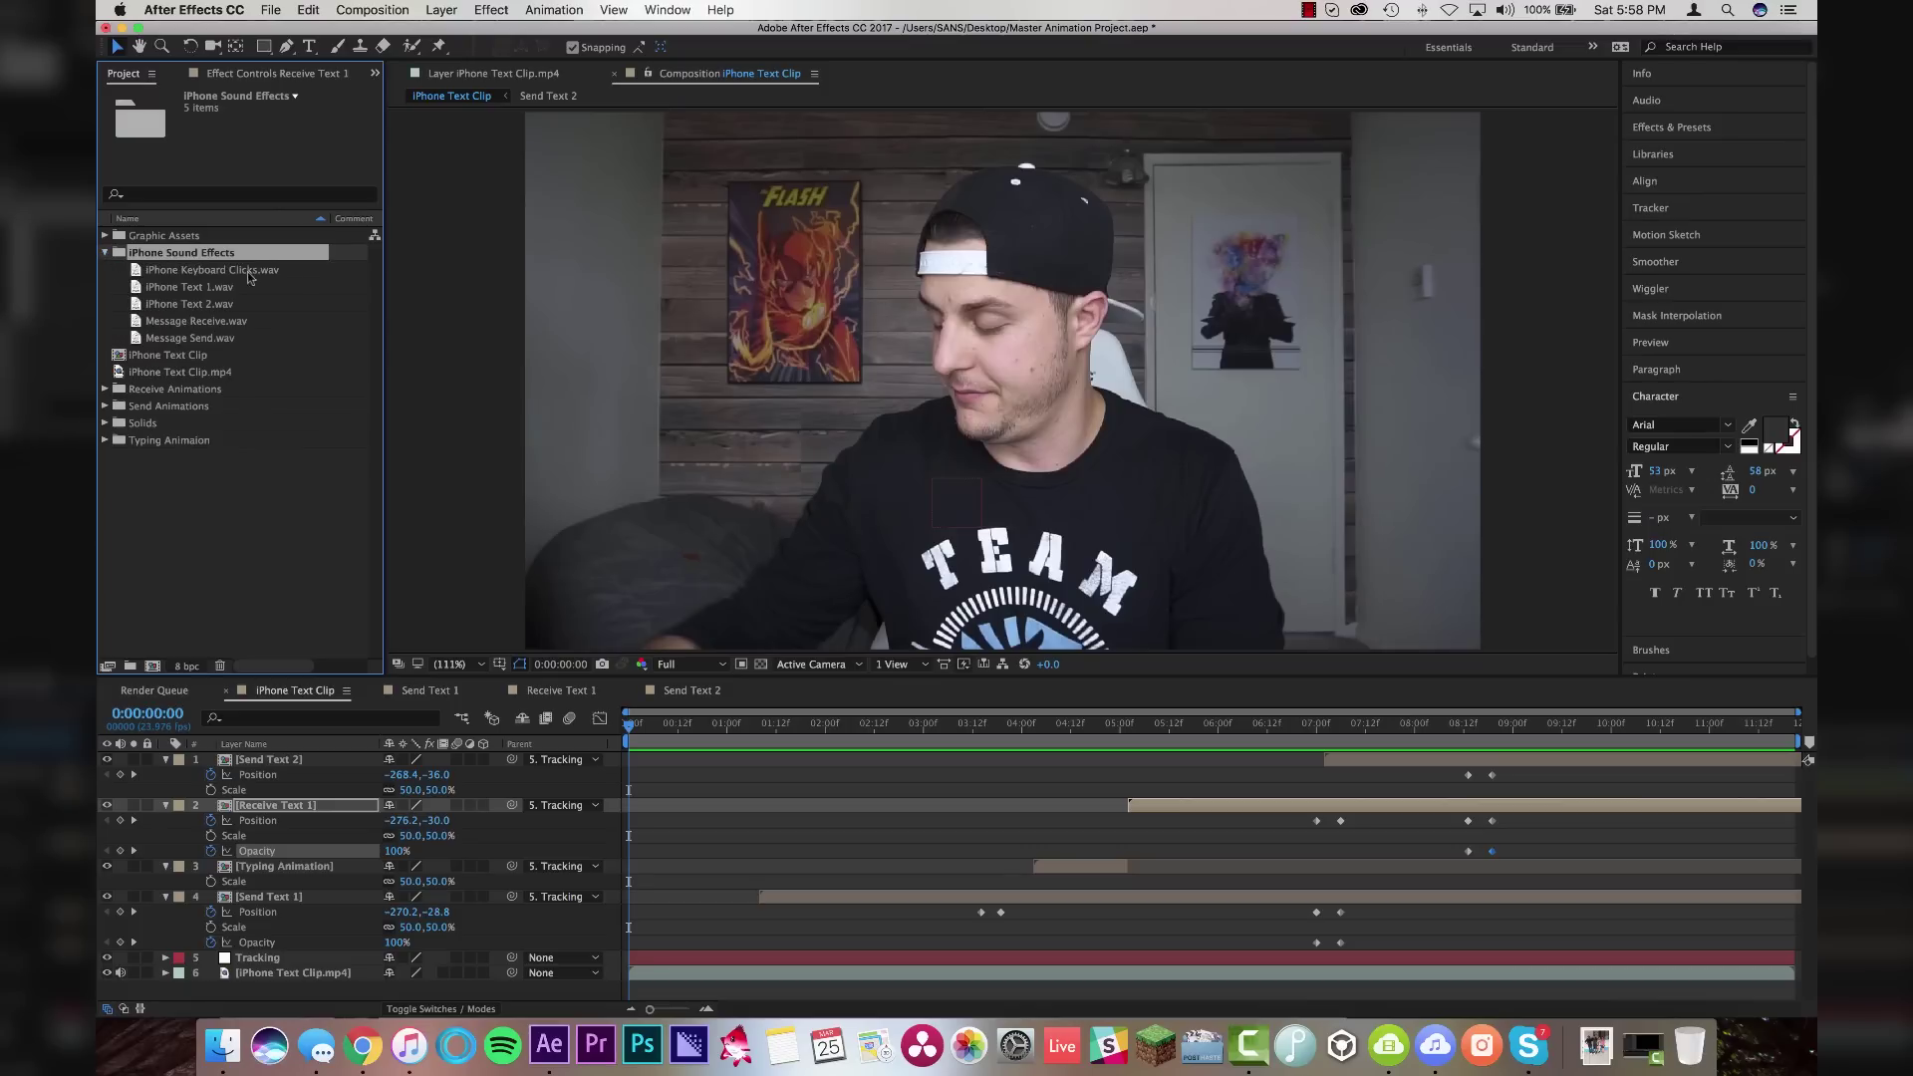
pyautogui.click(183, 288)
pyautogui.moveTo(595, 1008); pyautogui.dragTo(483, 991)
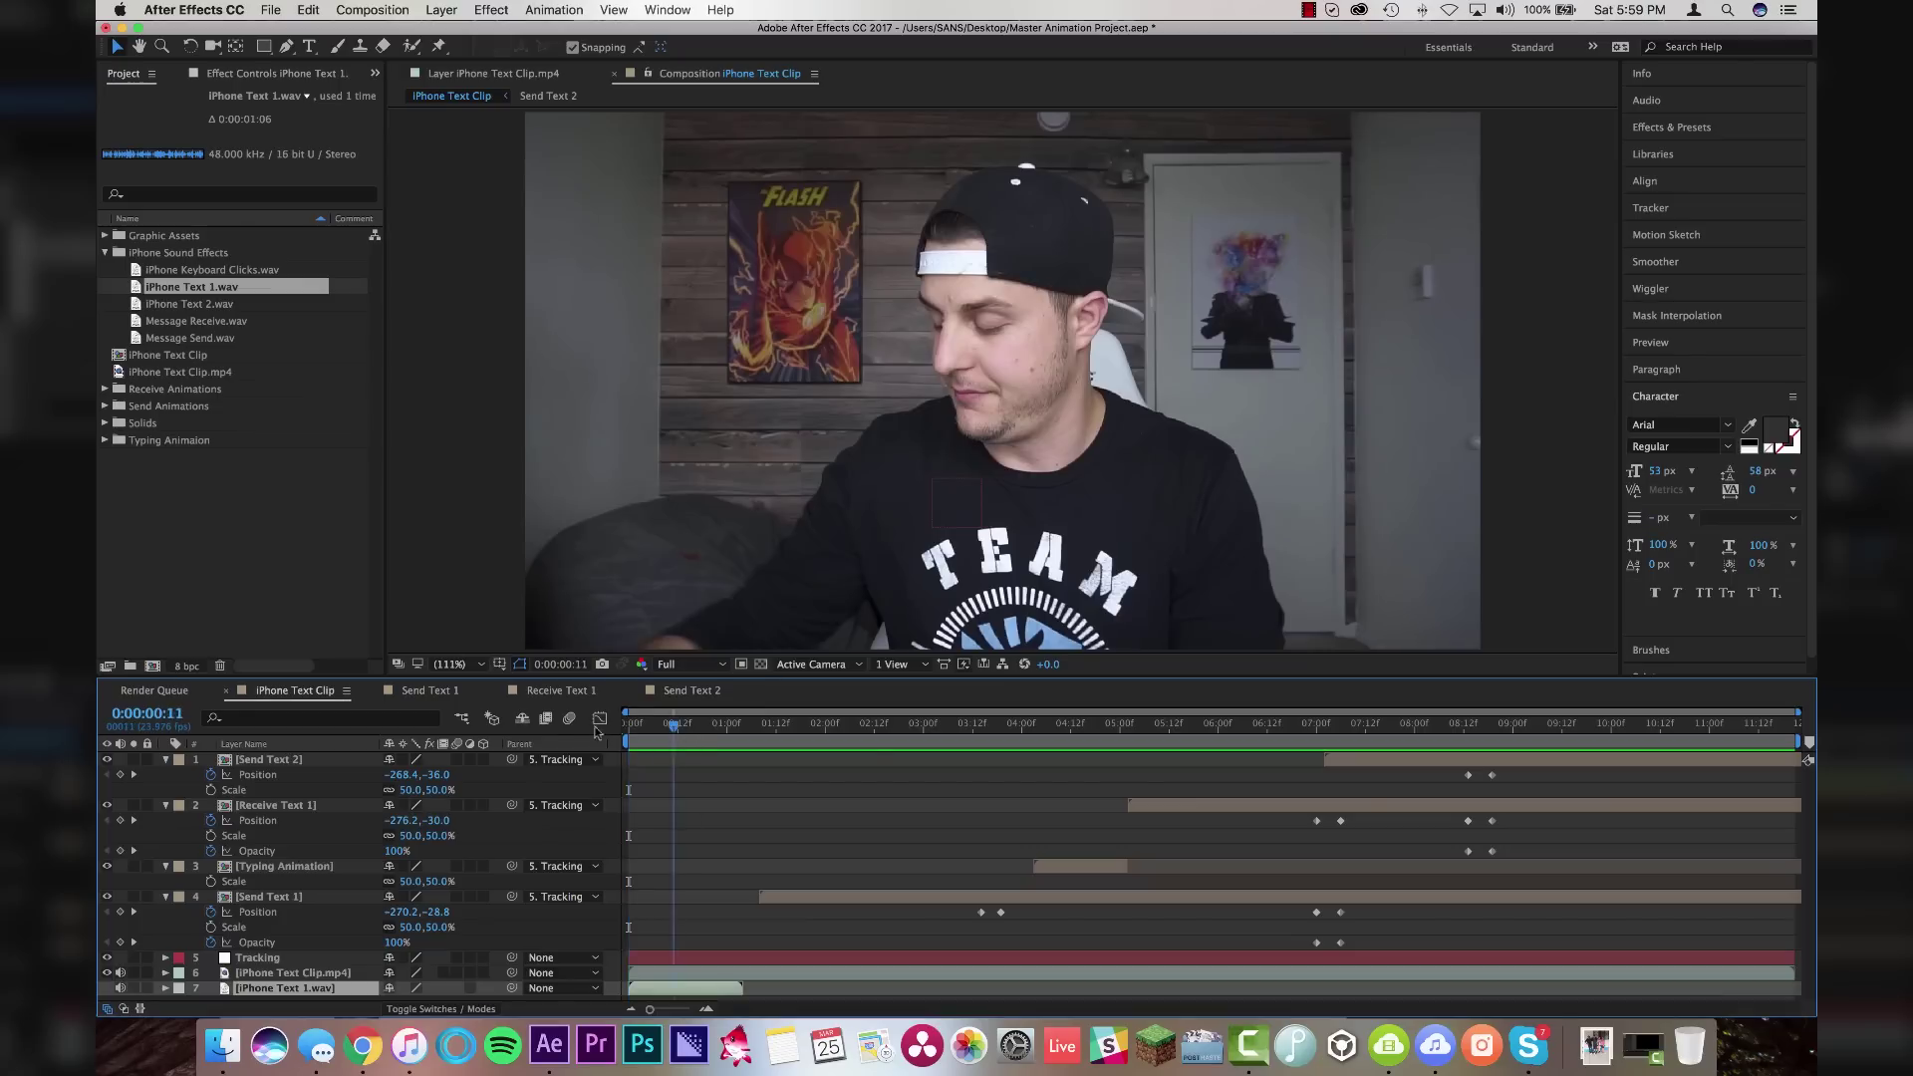
# Add Message Send.wav and Message Receive.wav, timed to the sent and reply bubbles
pyautogui.click(772, 725)
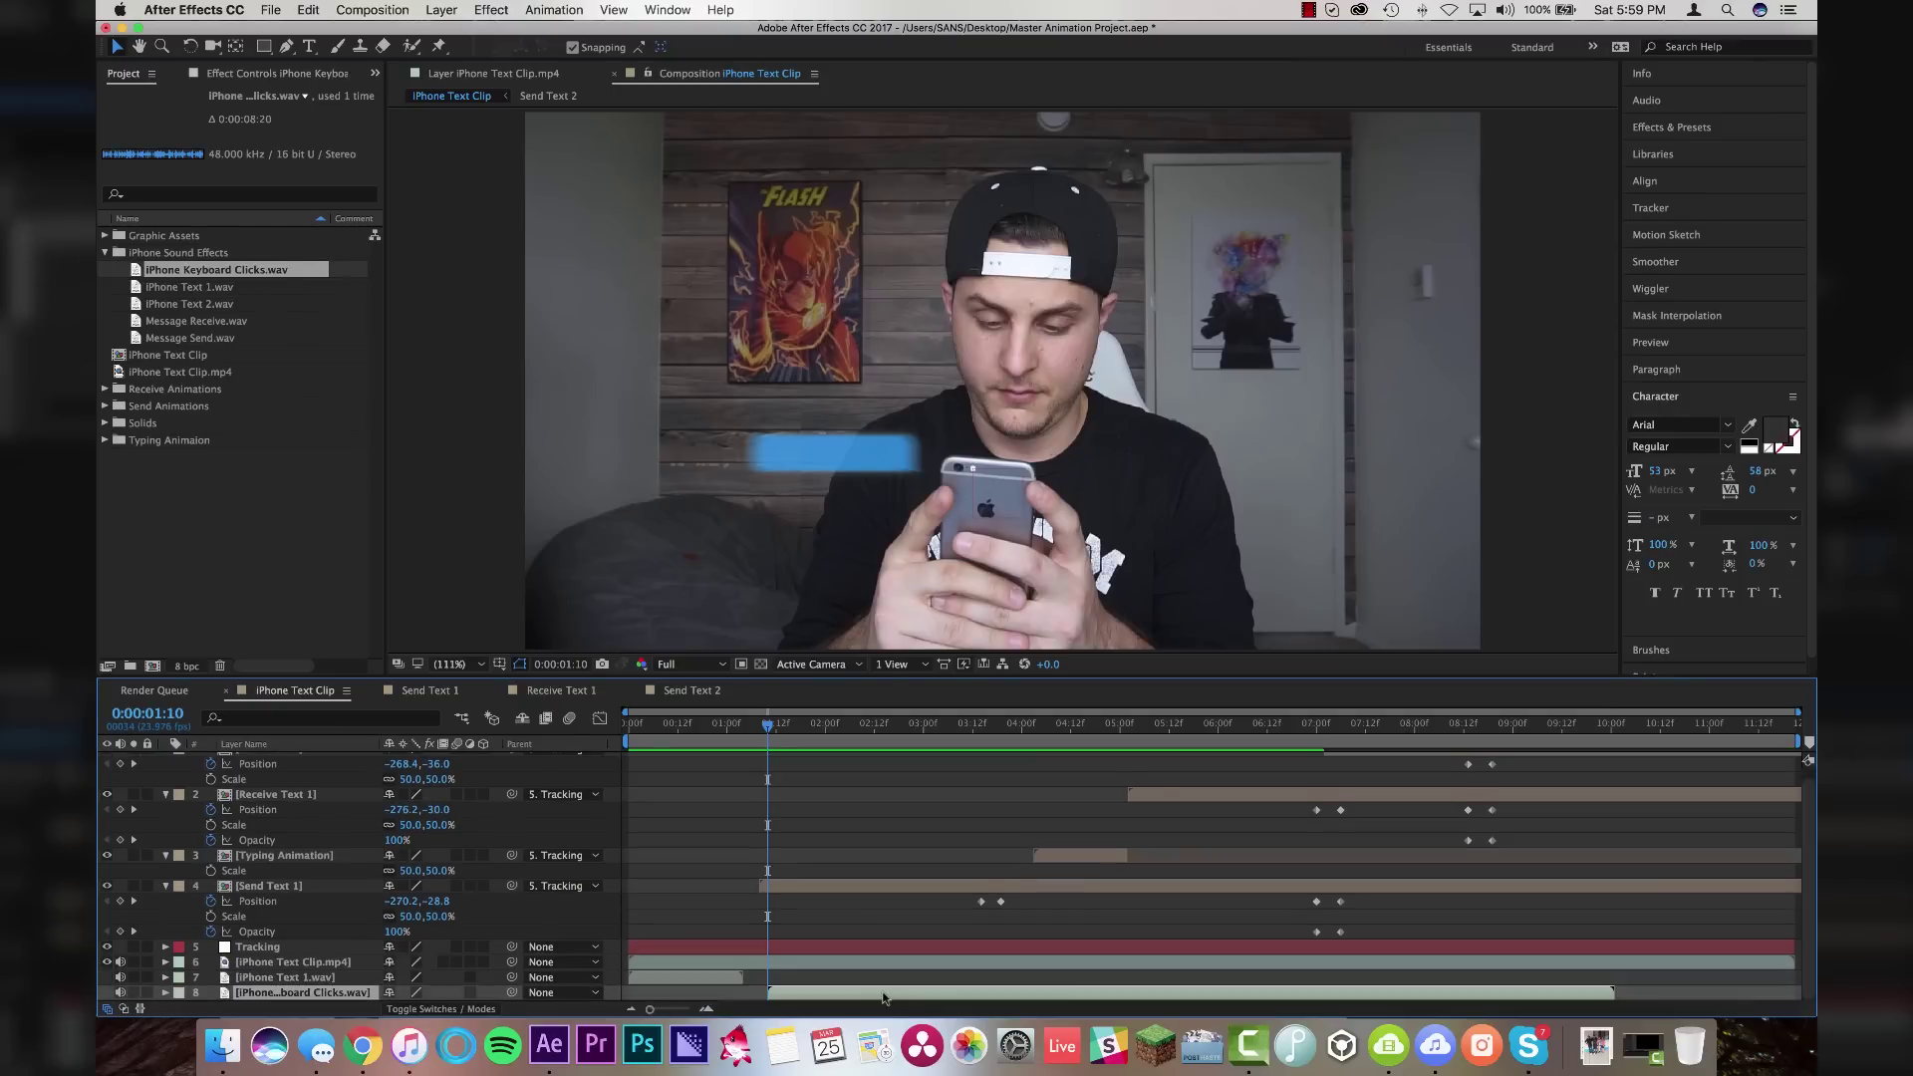
pyautogui.click(203, 340)
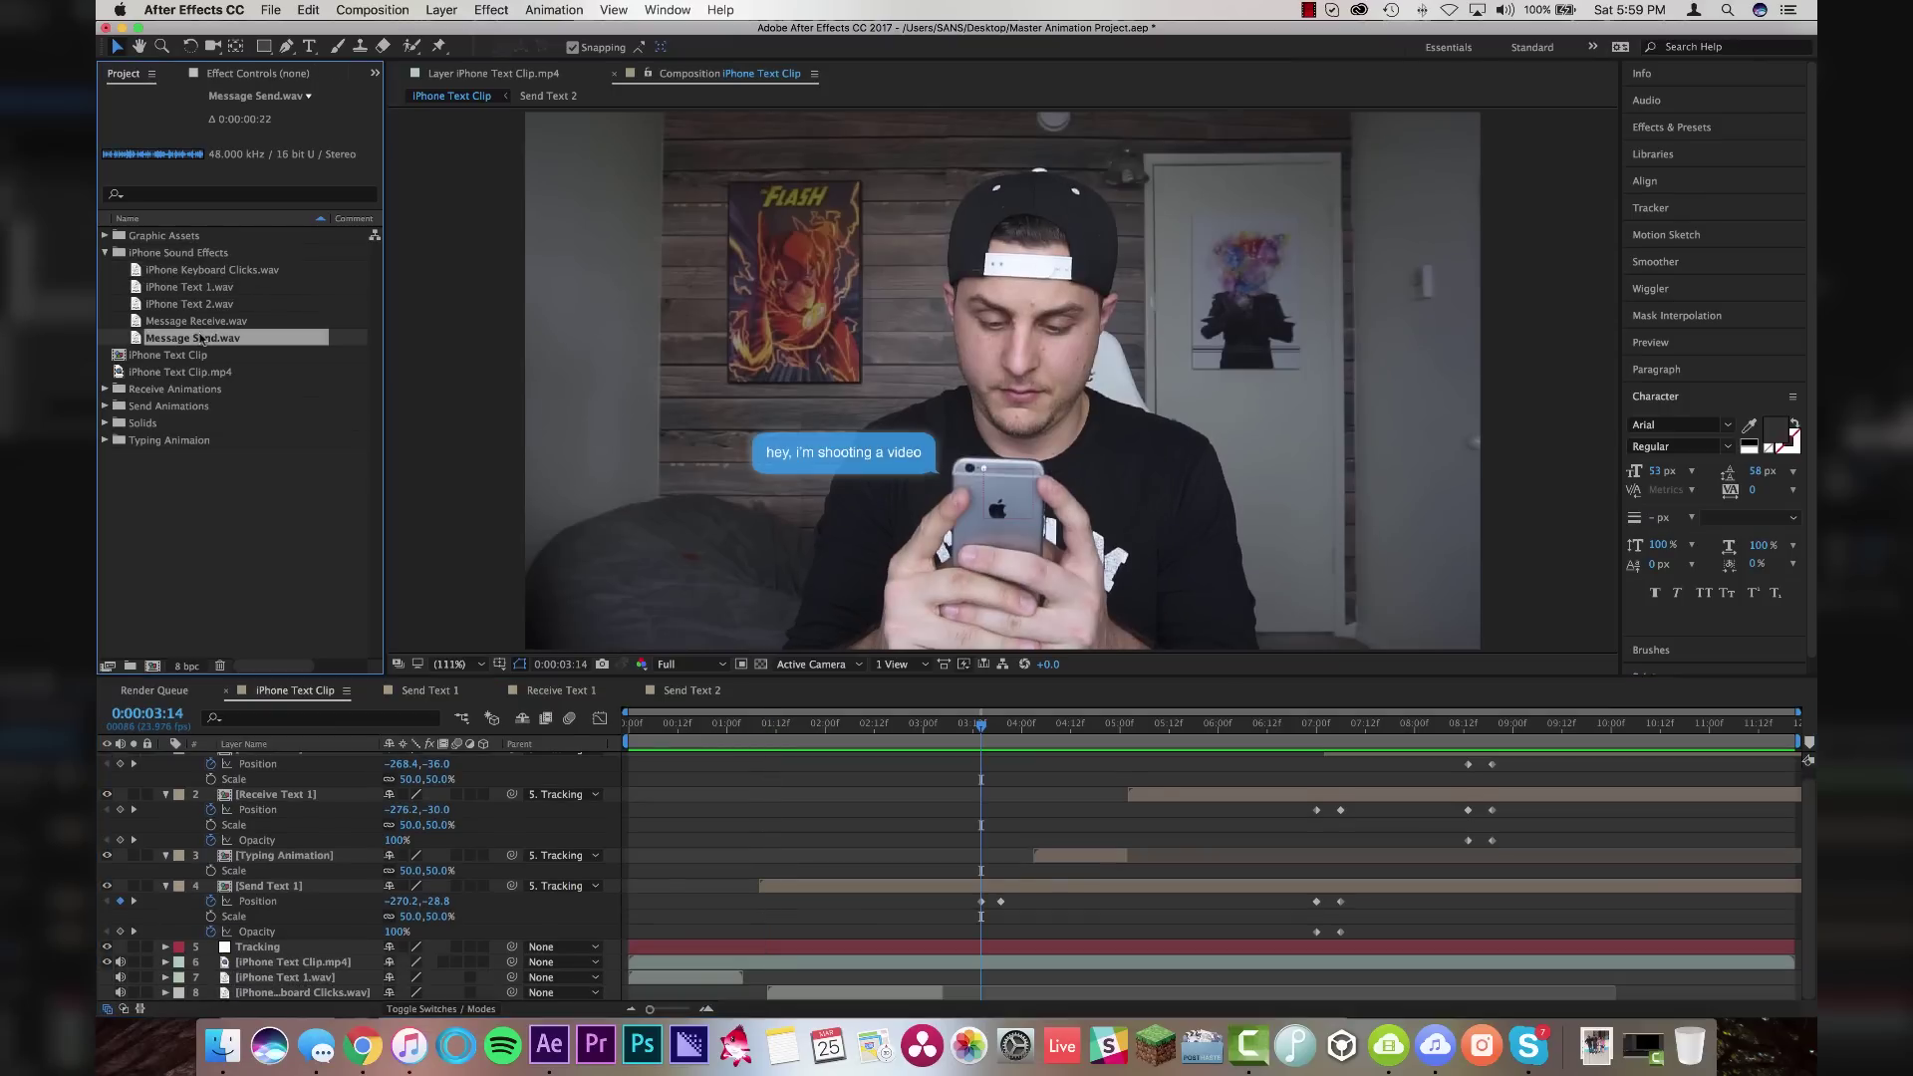
pyautogui.moveTo(295, 1024); pyautogui.dragTo(1003, 993)
pyautogui.click(1126, 725)
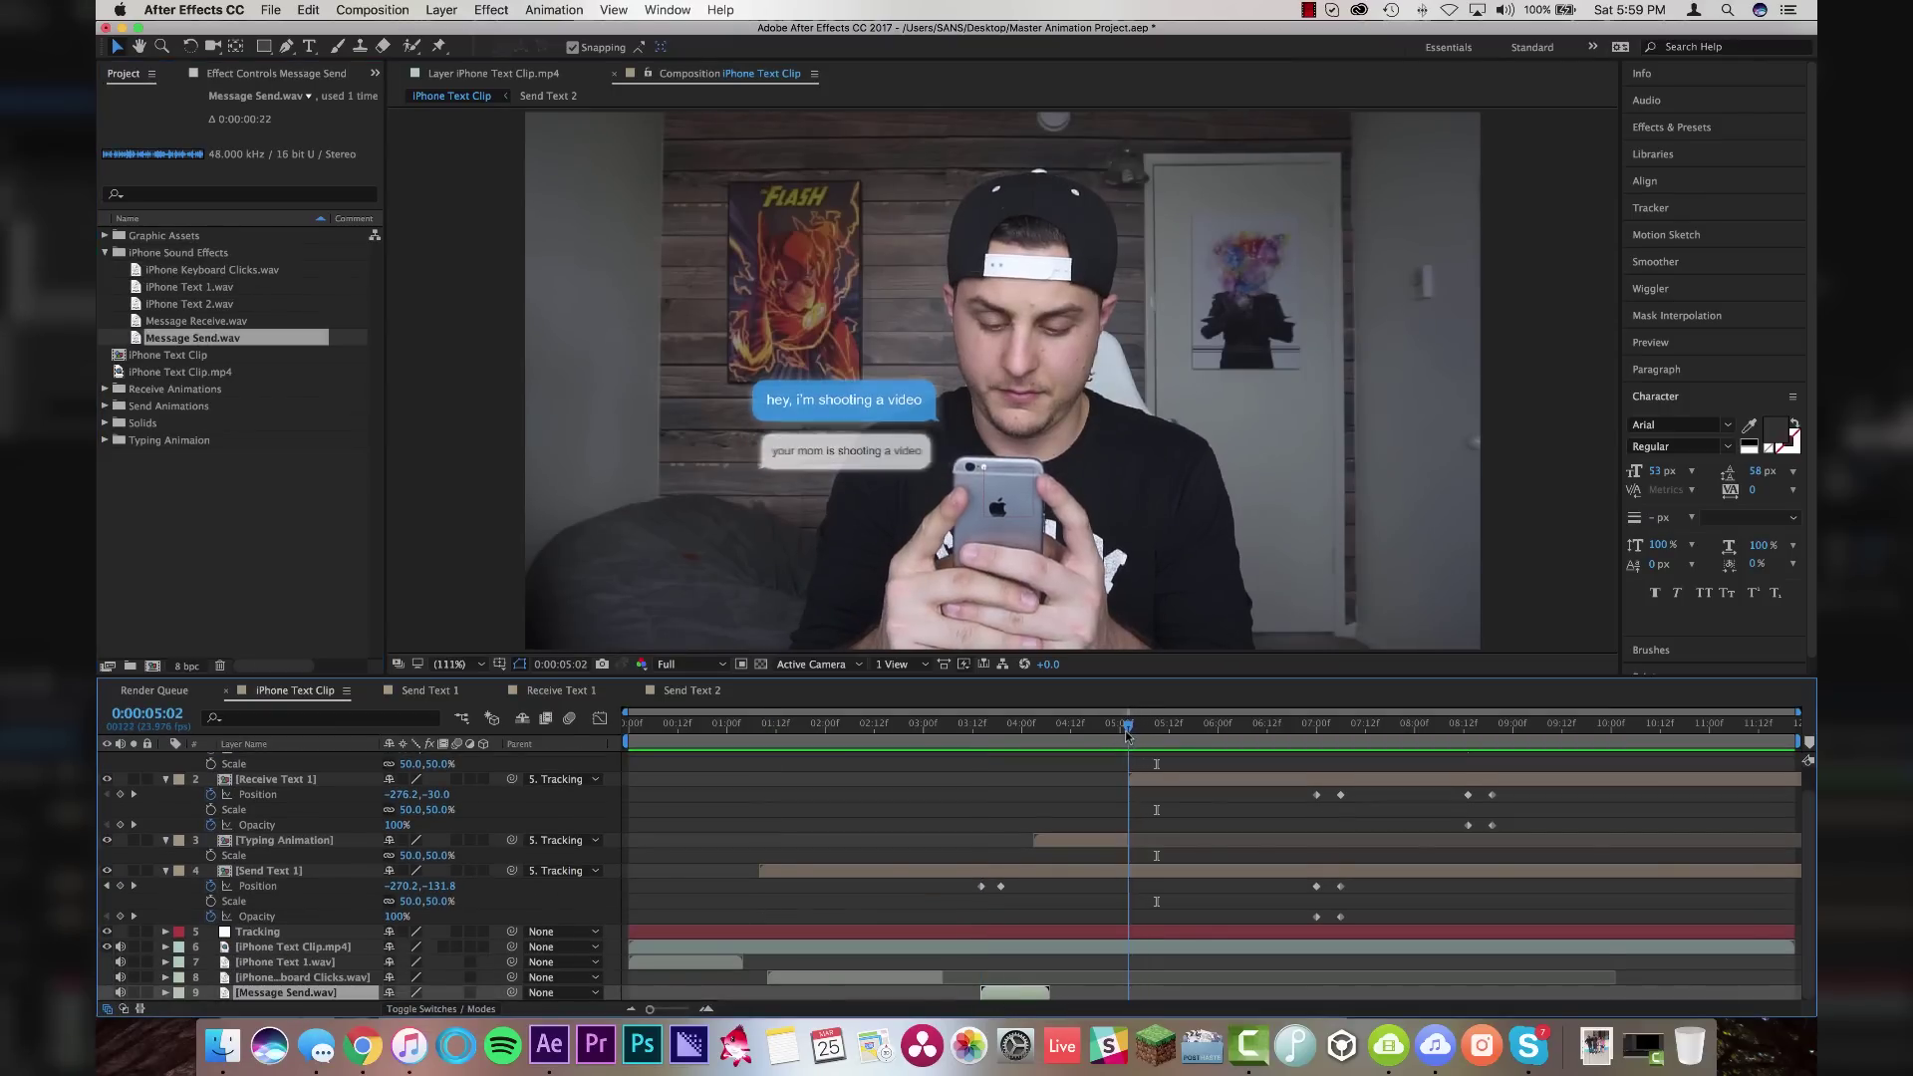
pyautogui.moveTo(235, 322); pyautogui.dragTo(345, 997)
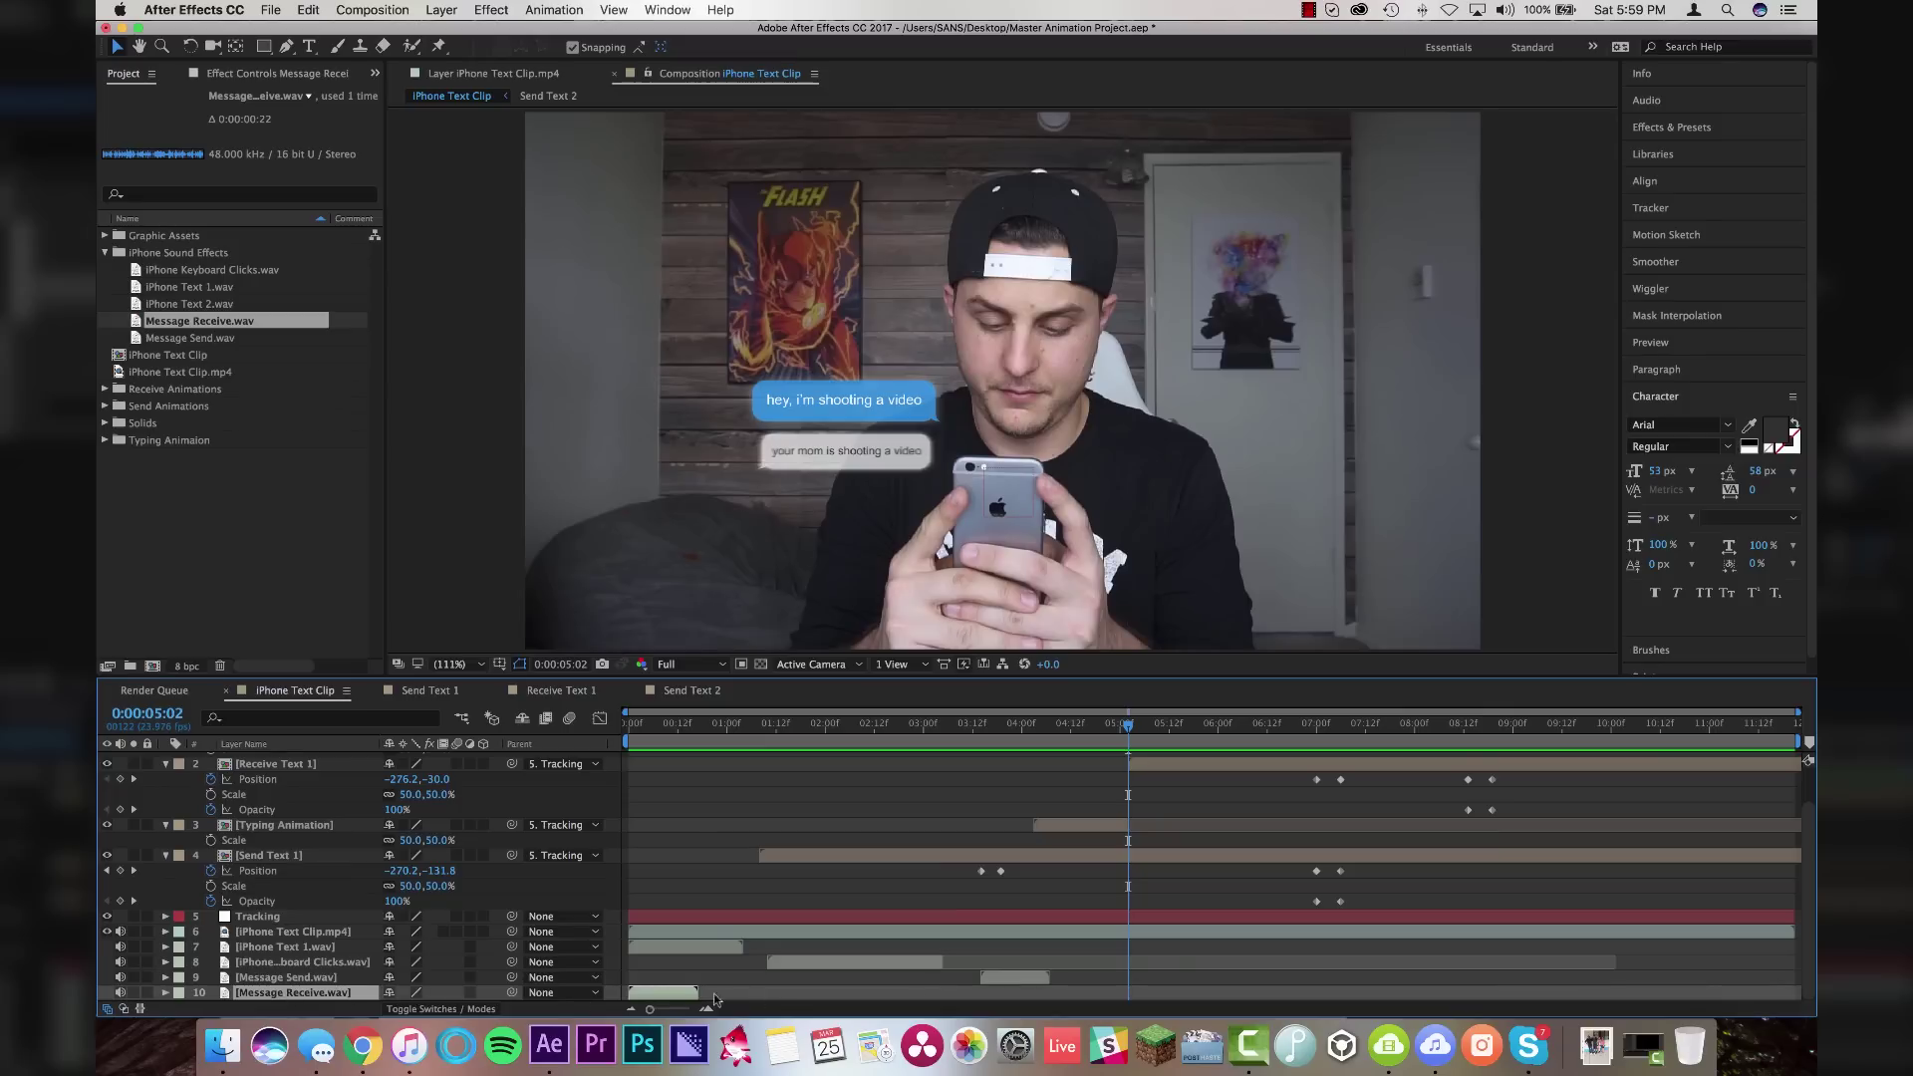
pyautogui.moveTo(652, 997); pyautogui.dragTo(1151, 997)
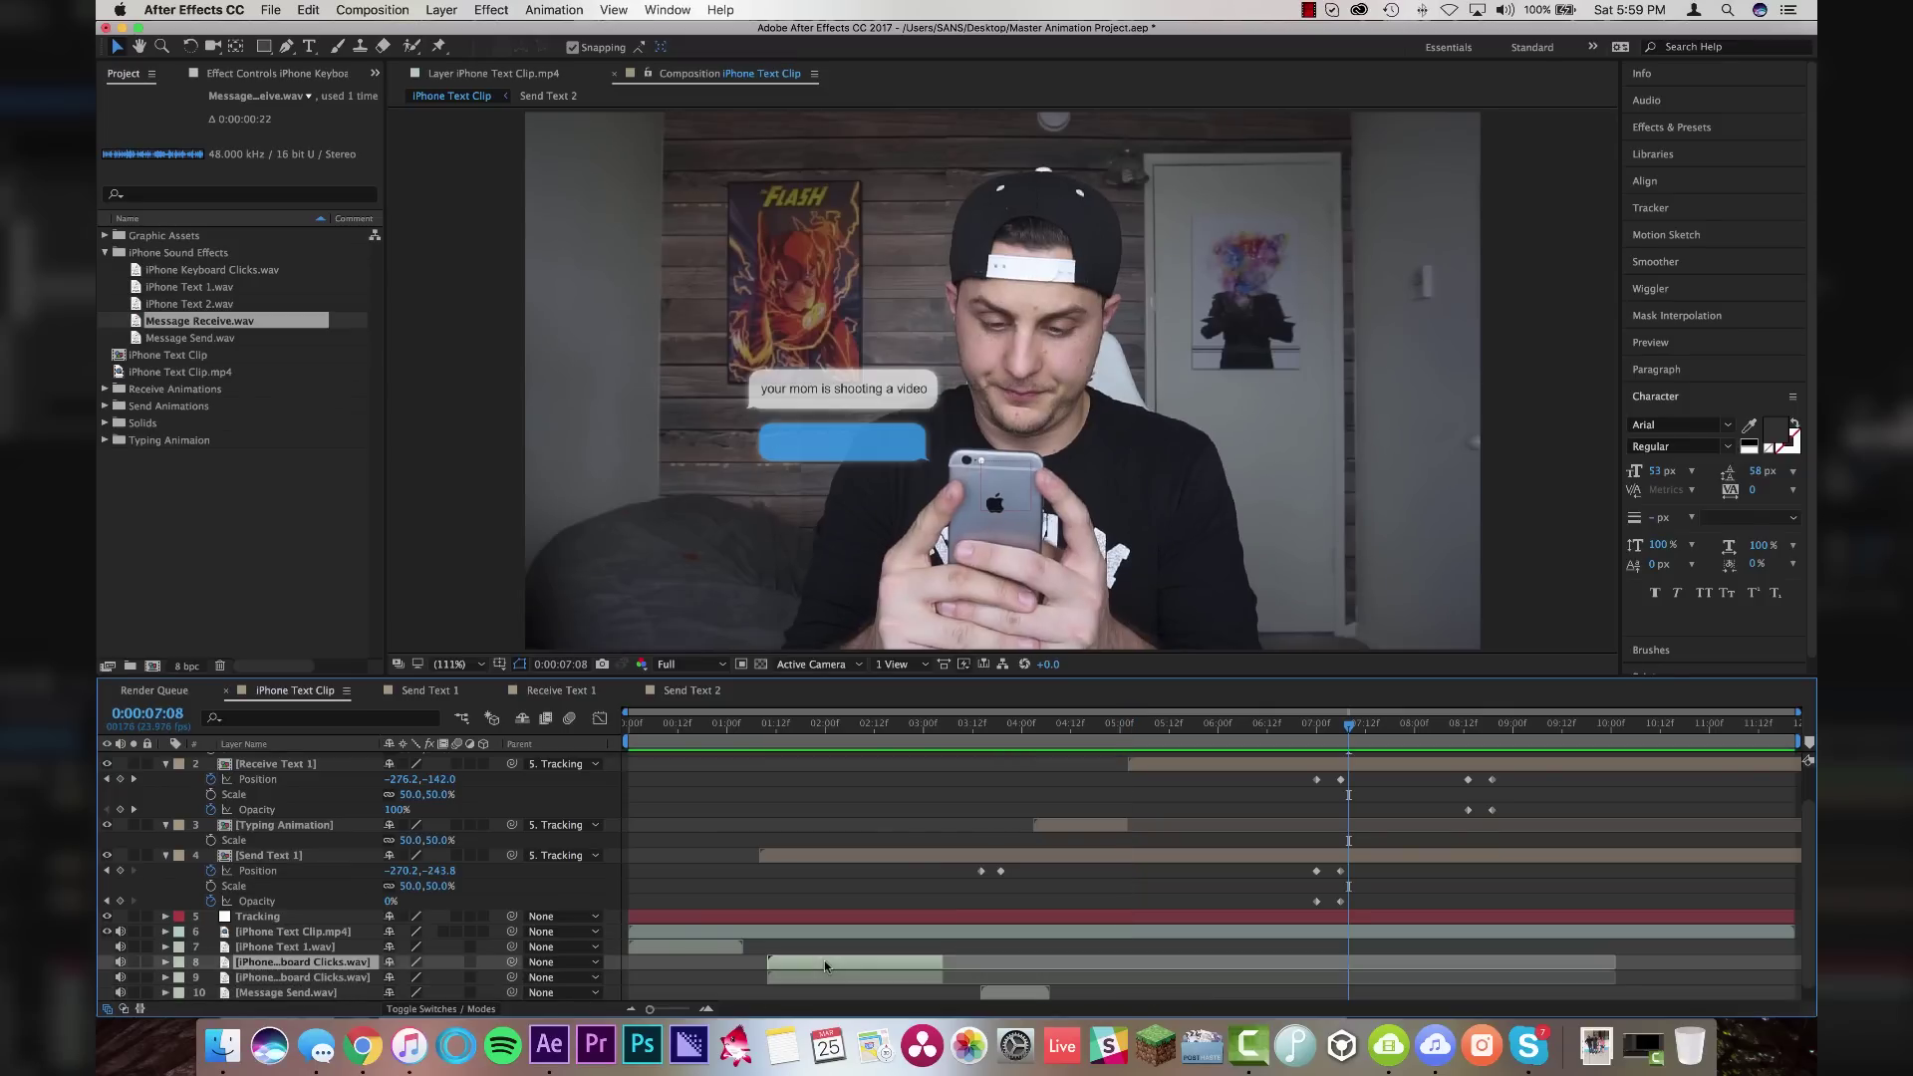
# Start the second keyboard-click sound at 7:08 and duplicate Message Send.wav to start at 8:13
pyautogui.moveTo(815, 962); pyautogui.dragTo(1396, 963)
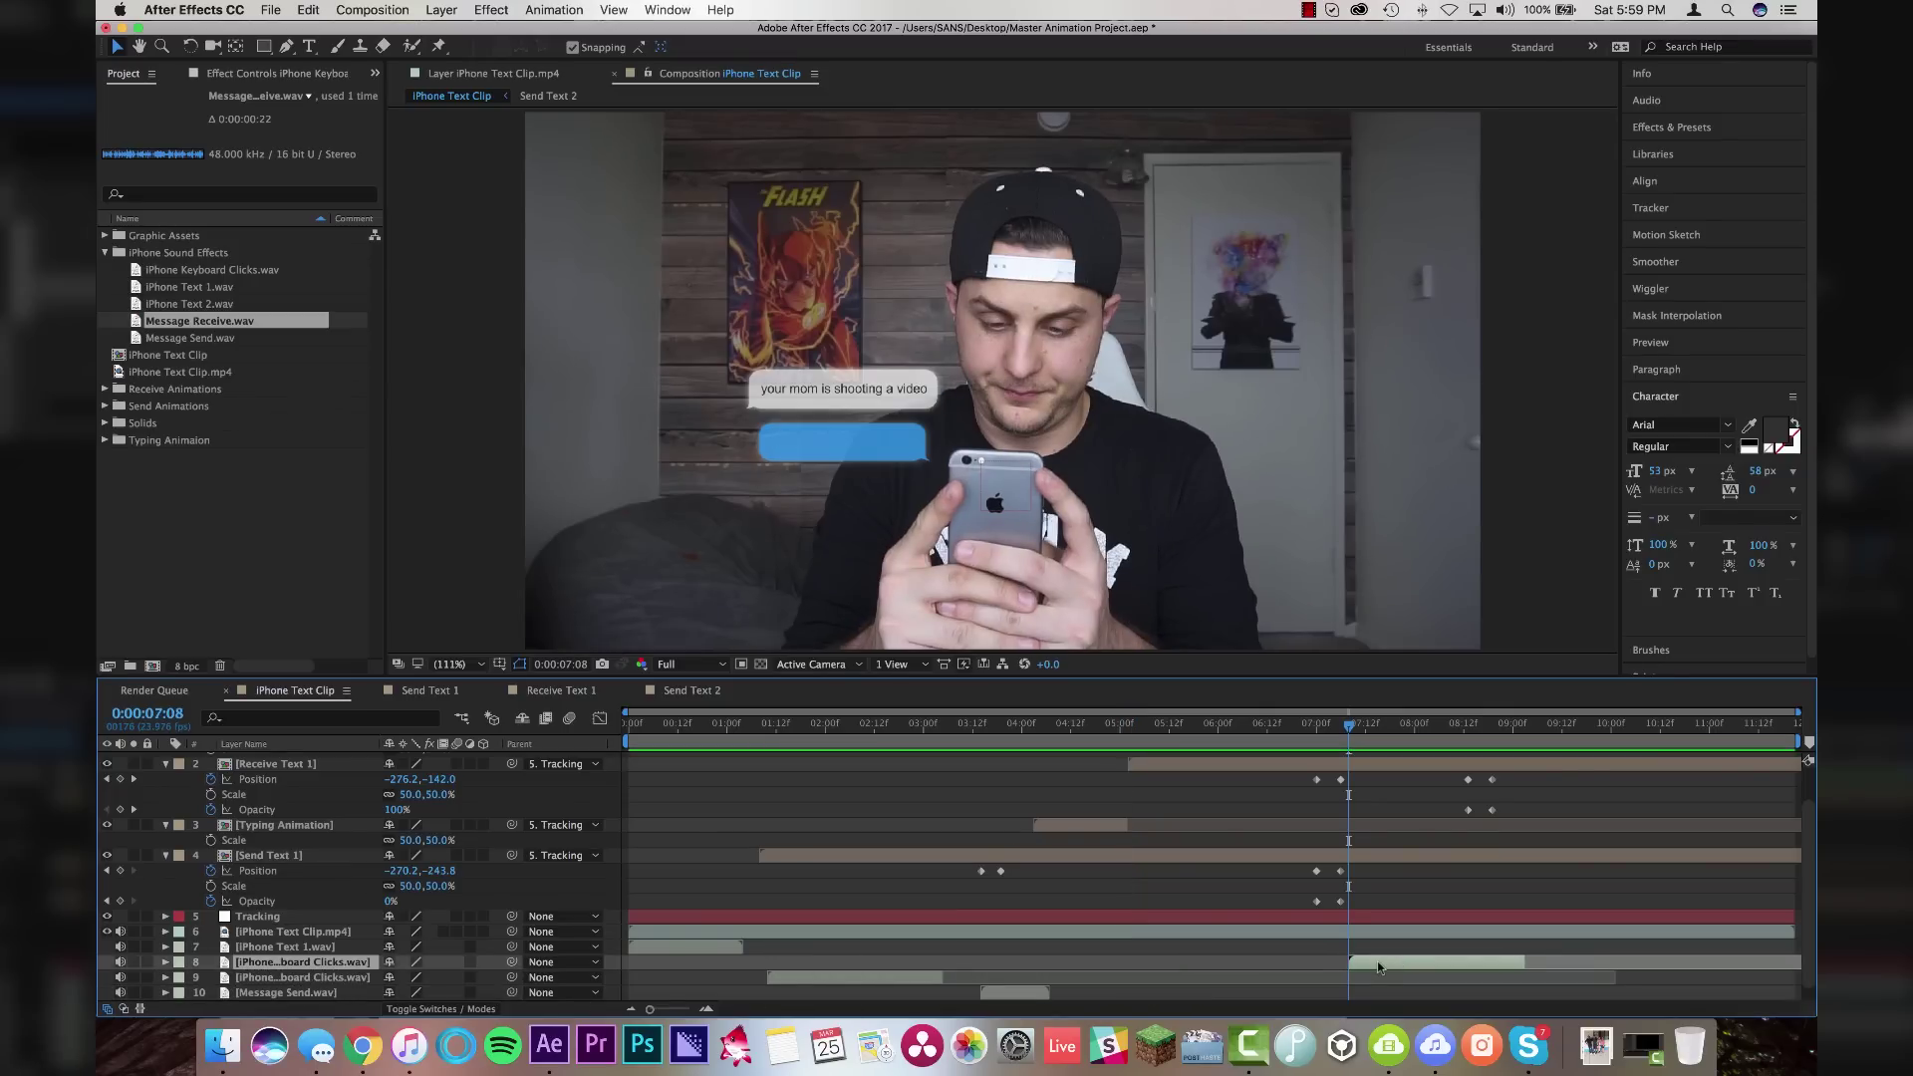
pyautogui.click(312, 977)
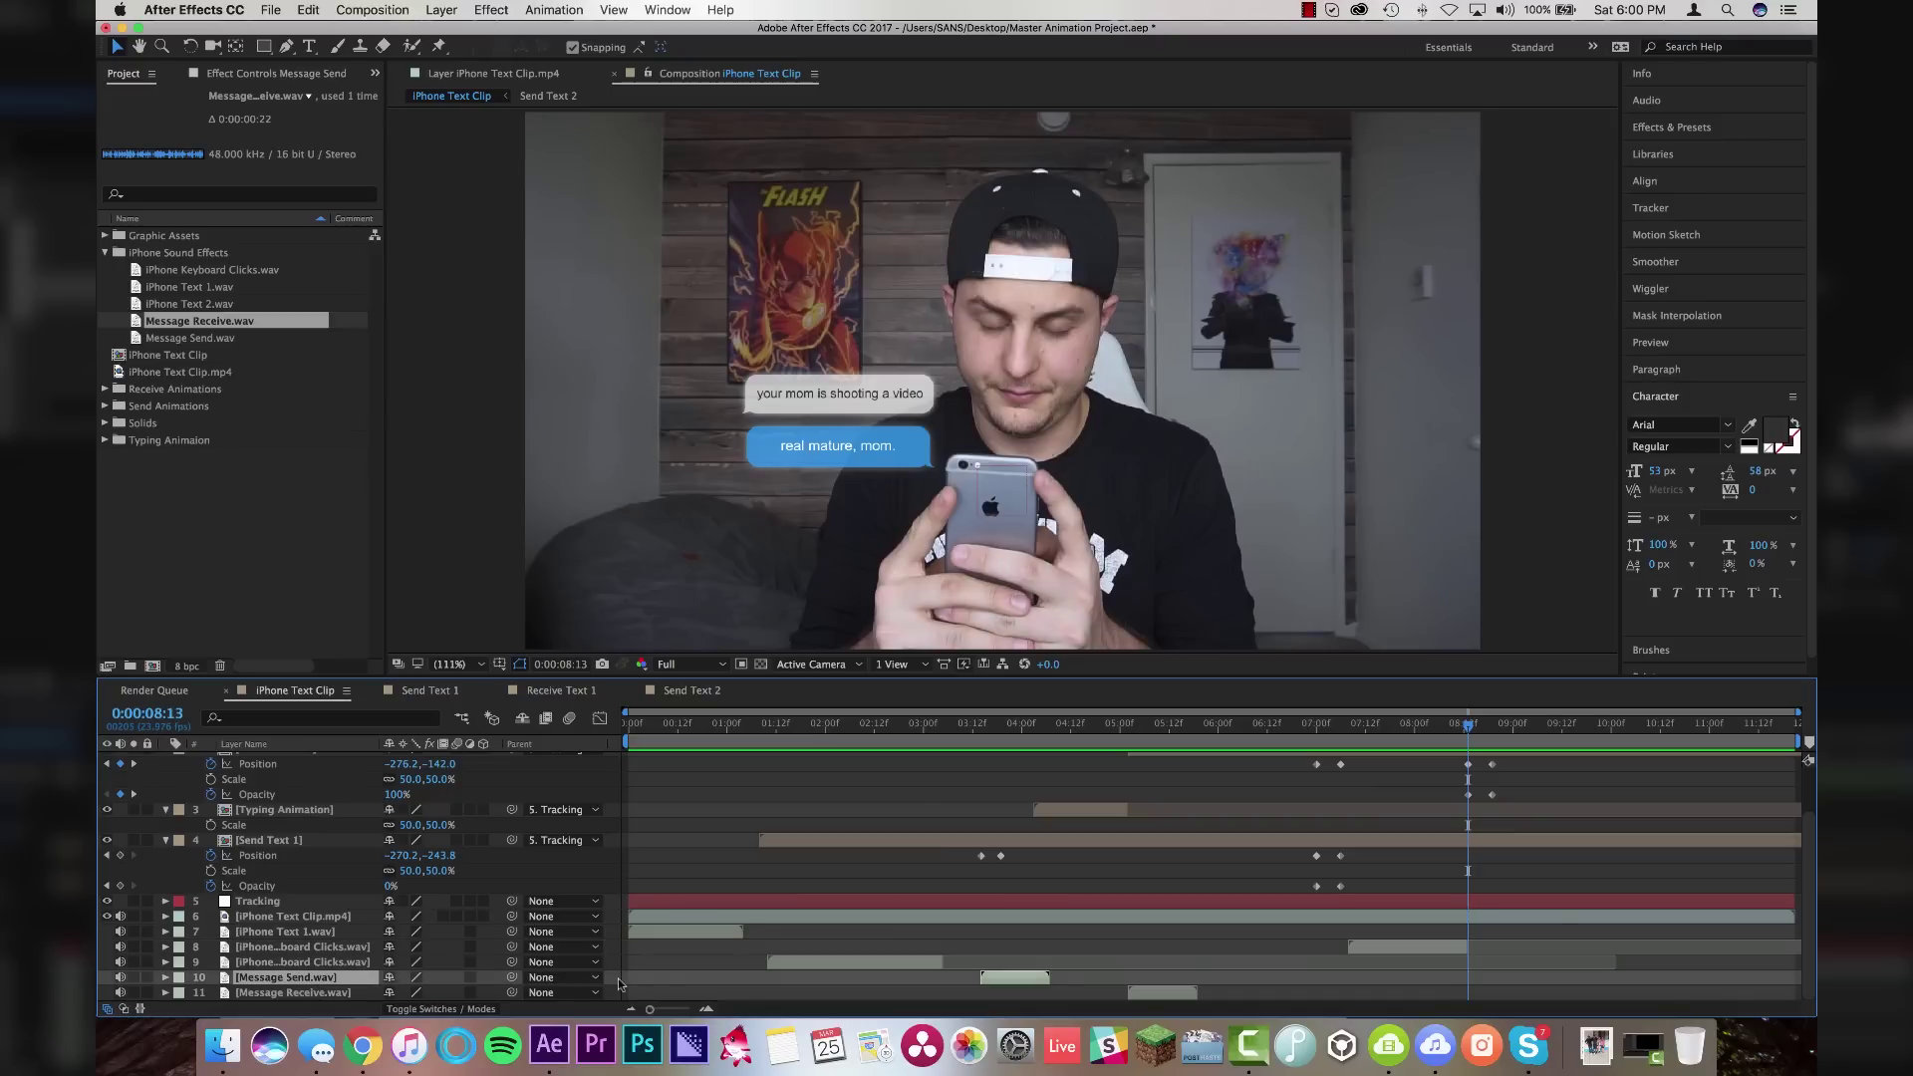
pyautogui.hotkey('ctrl', 'd')
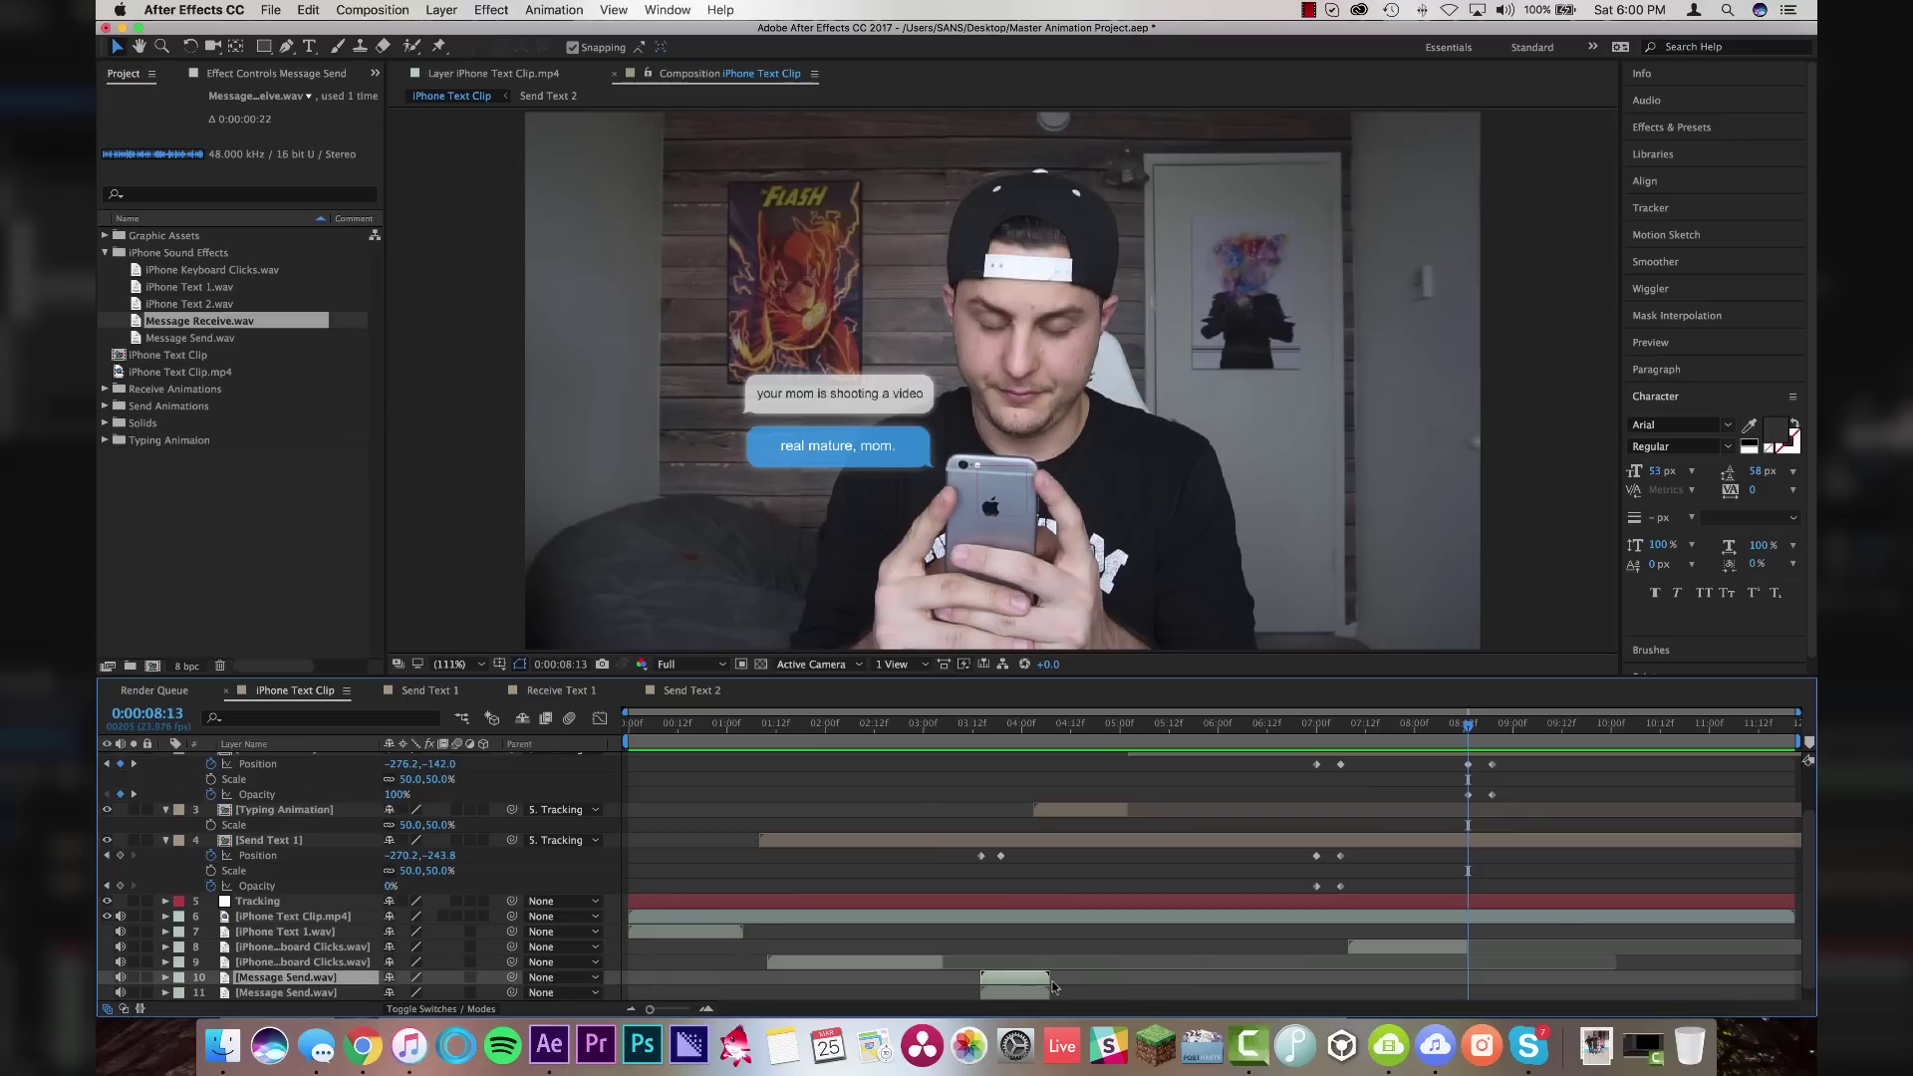
pyautogui.moveTo(1018, 977); pyautogui.dragTo(1498, 979)
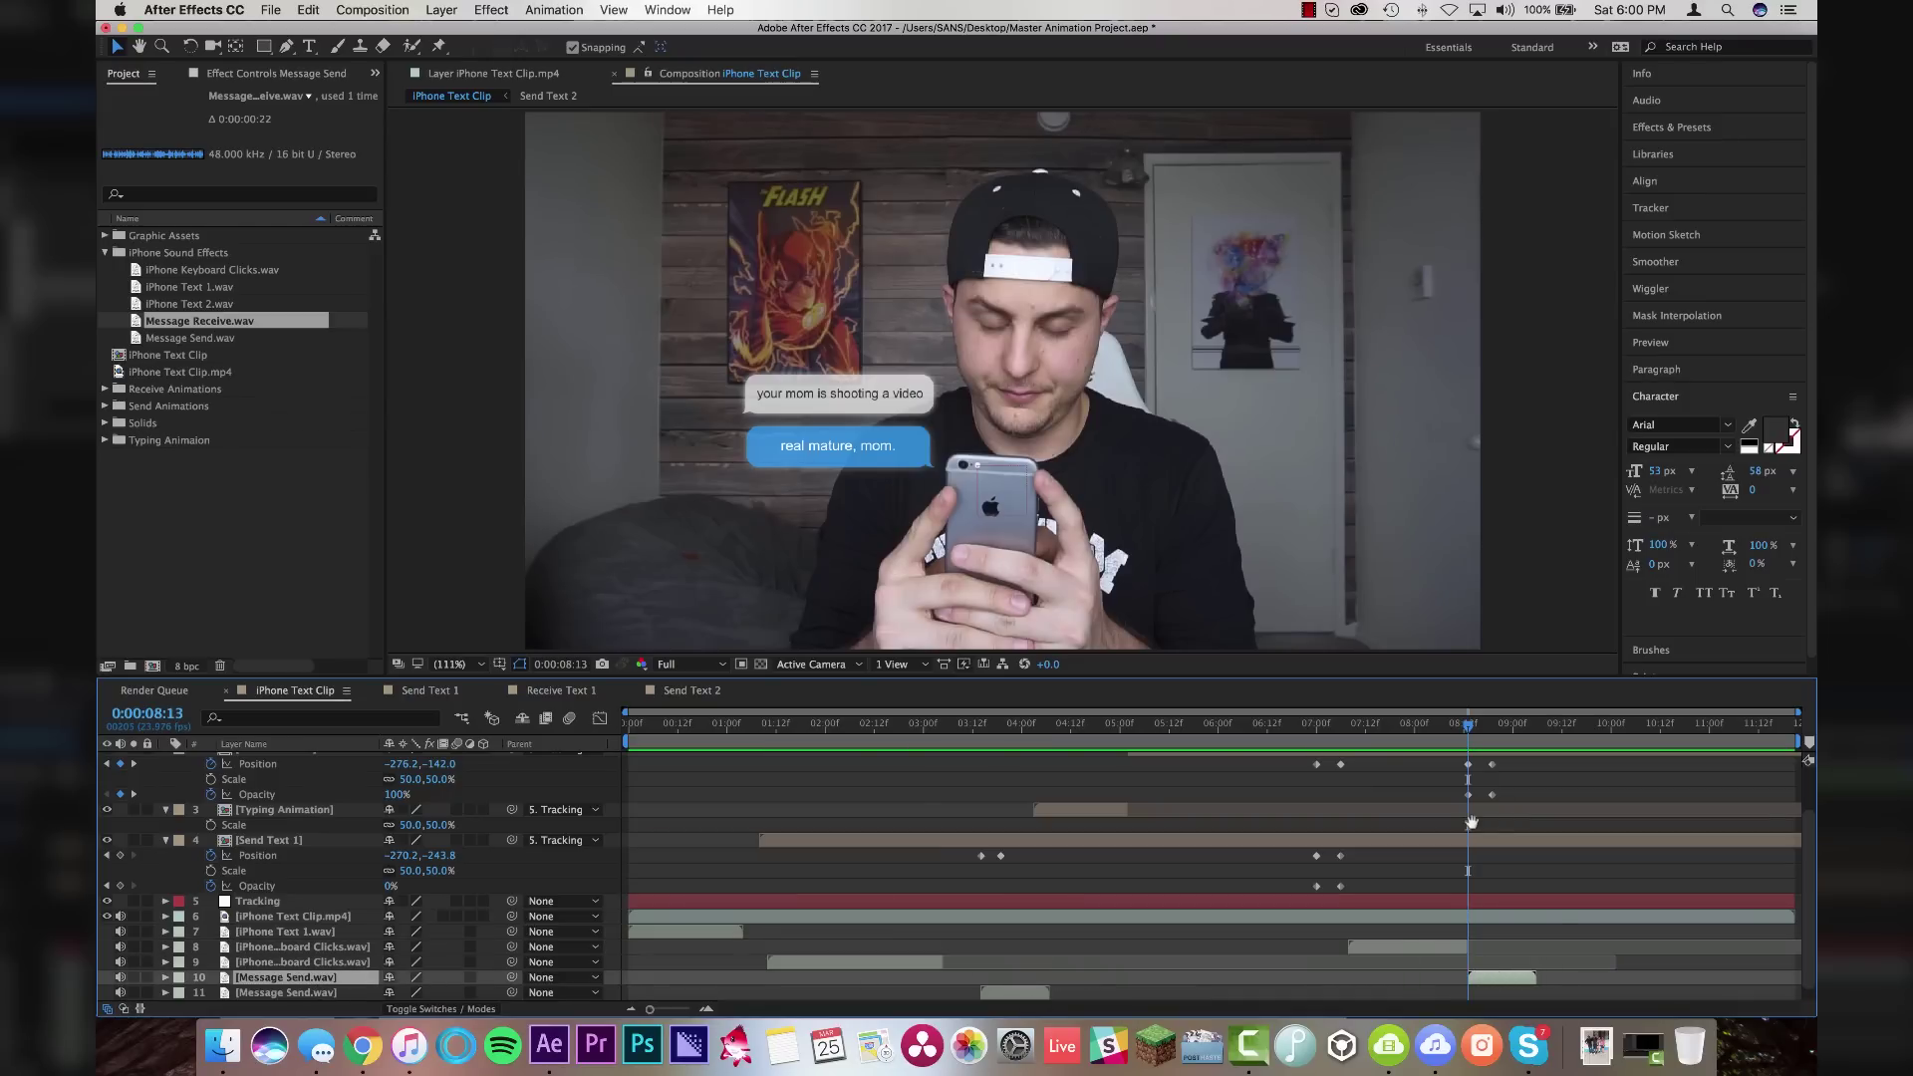
pyautogui.moveTo(1468, 724); pyautogui.dragTo(954, 732)
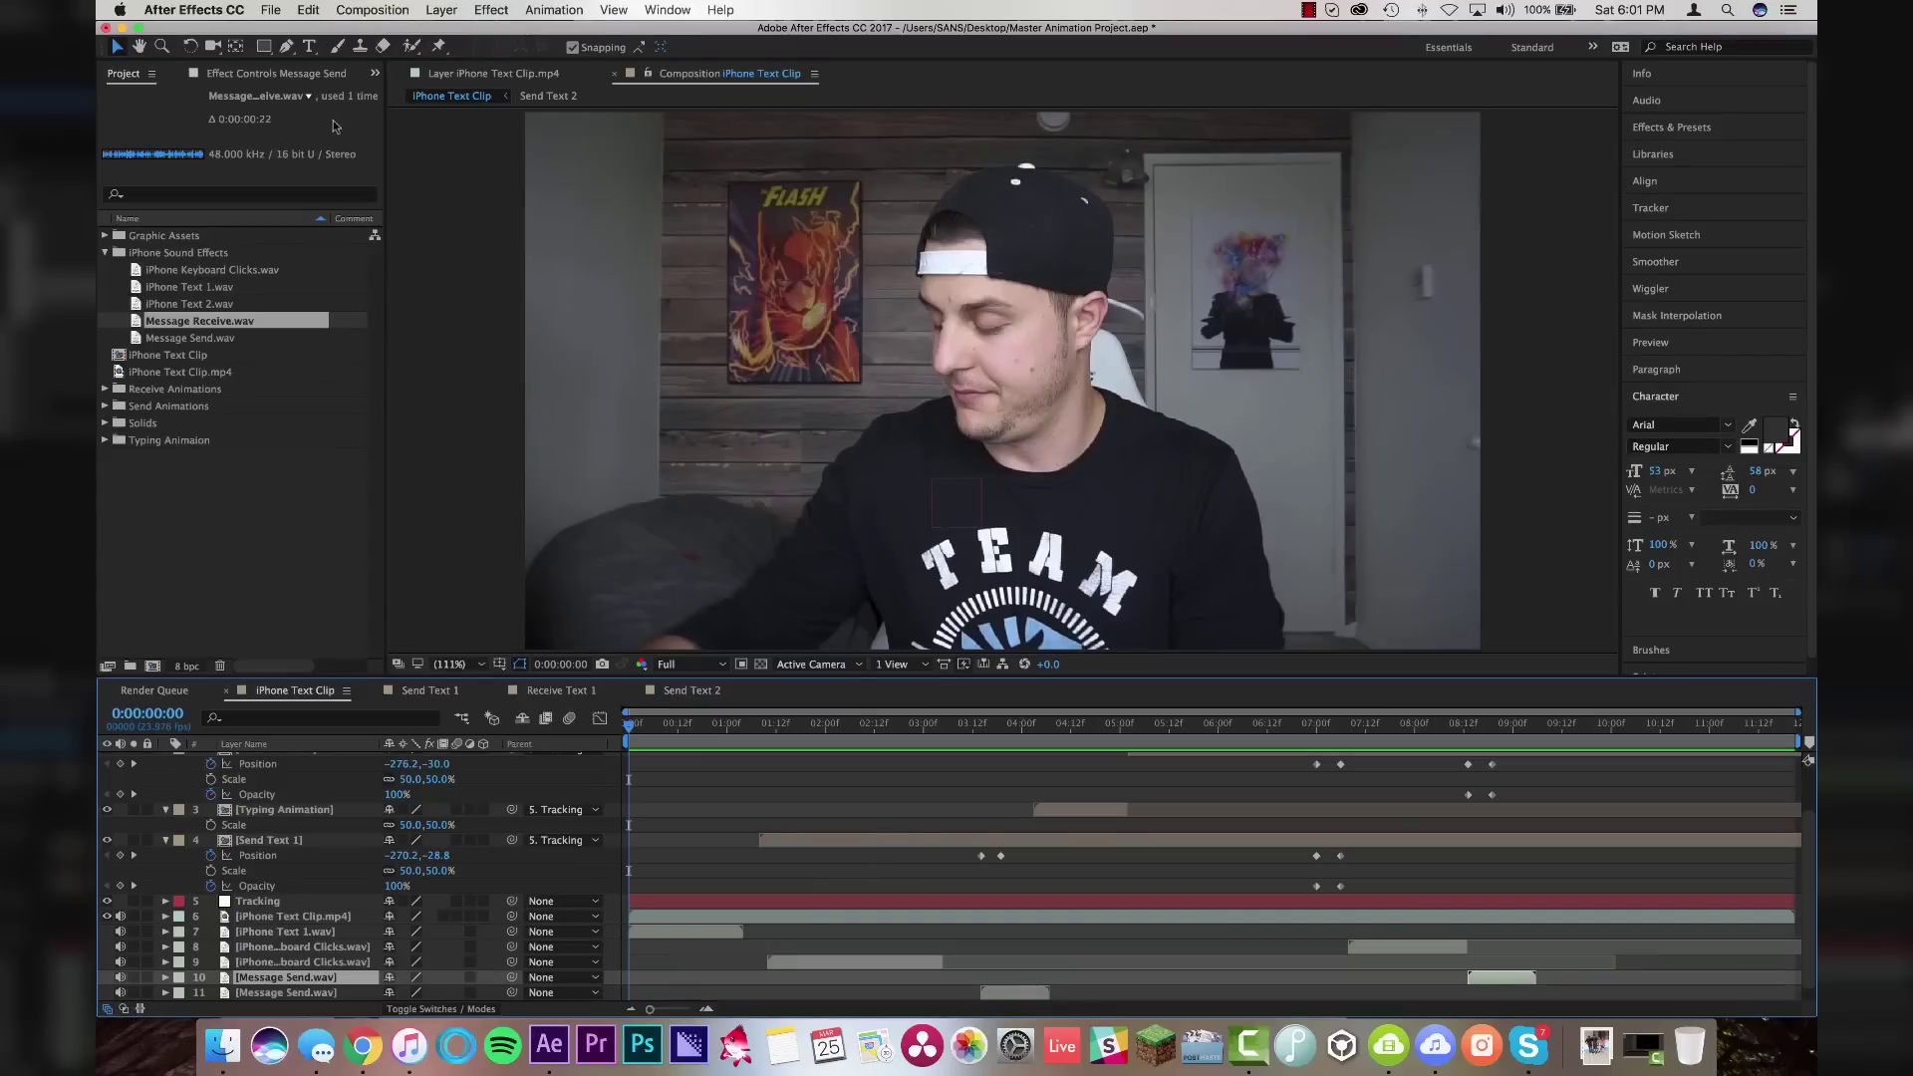
# Add iPhone Text Clip to the Render Queue with the Lossless output template
pyautogui.click(270, 10)
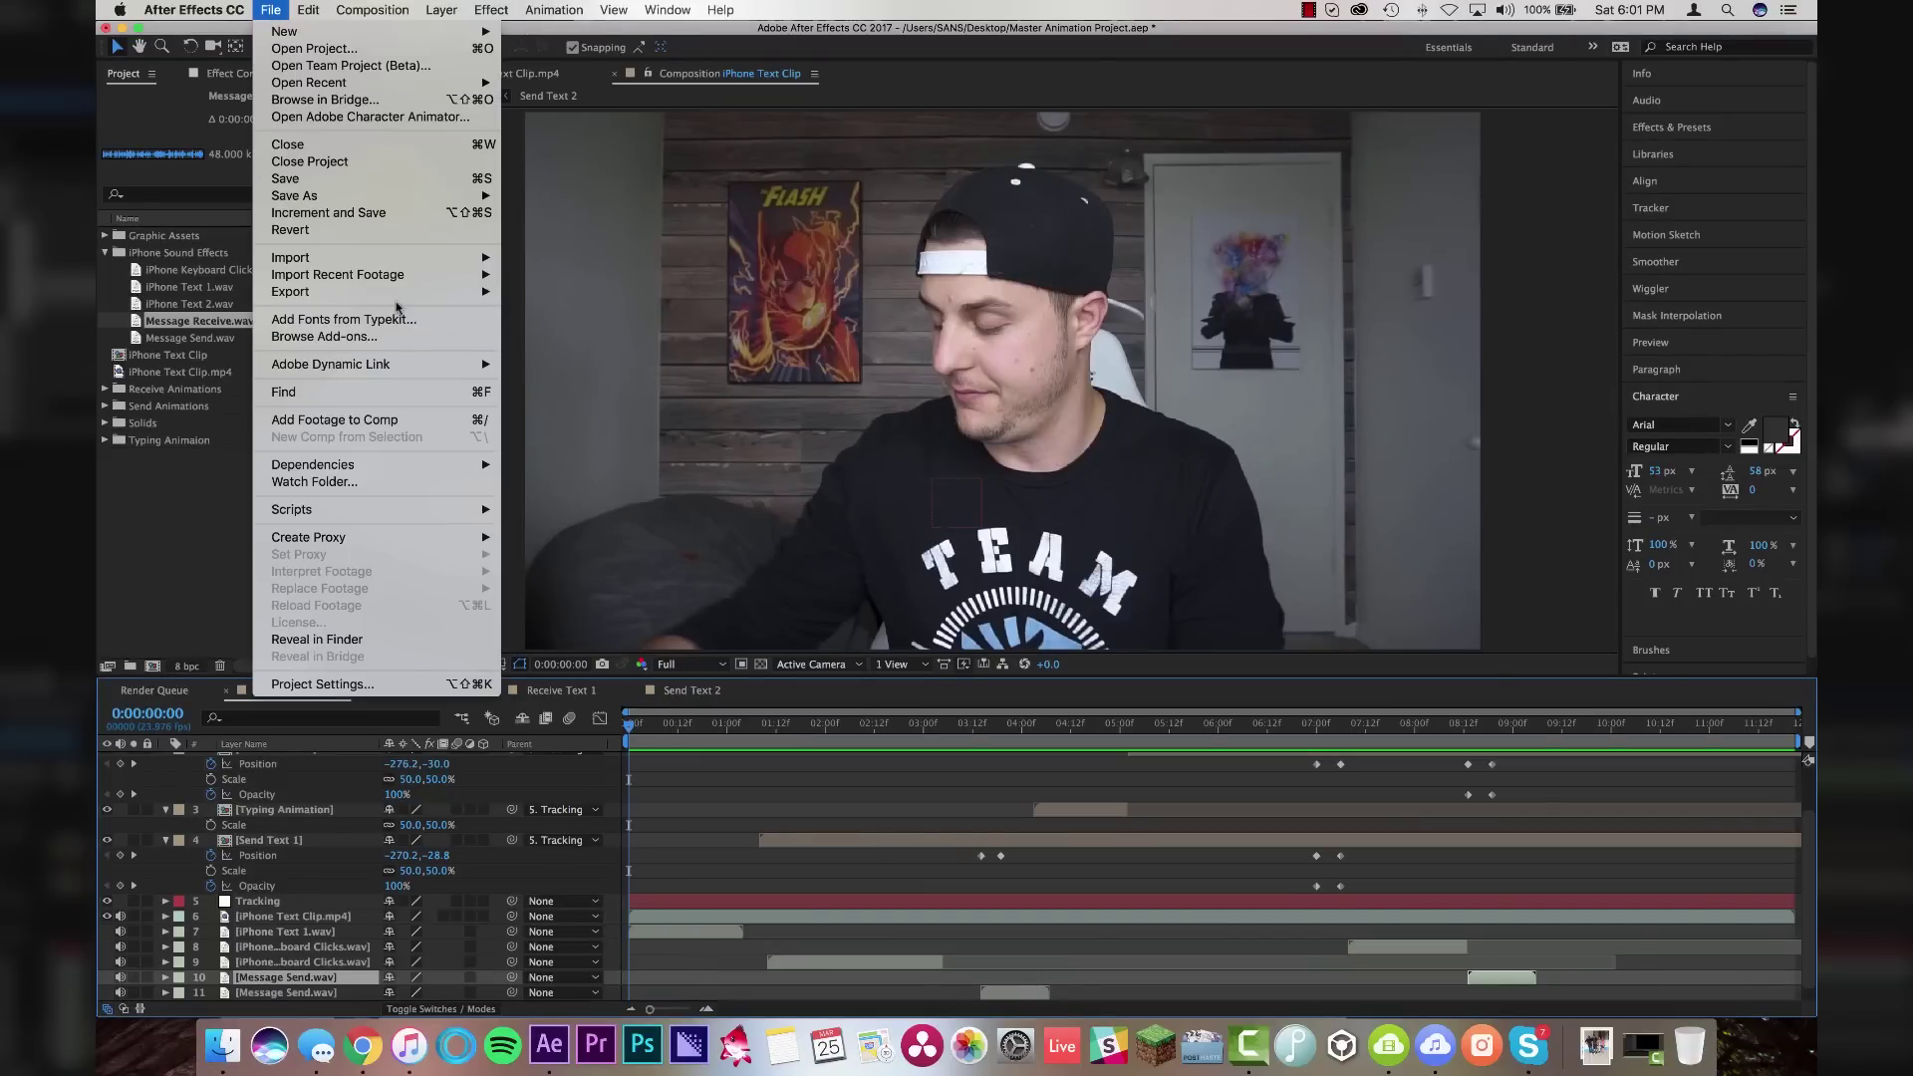
pyautogui.moveTo(395, 292)
pyautogui.click(605, 314)
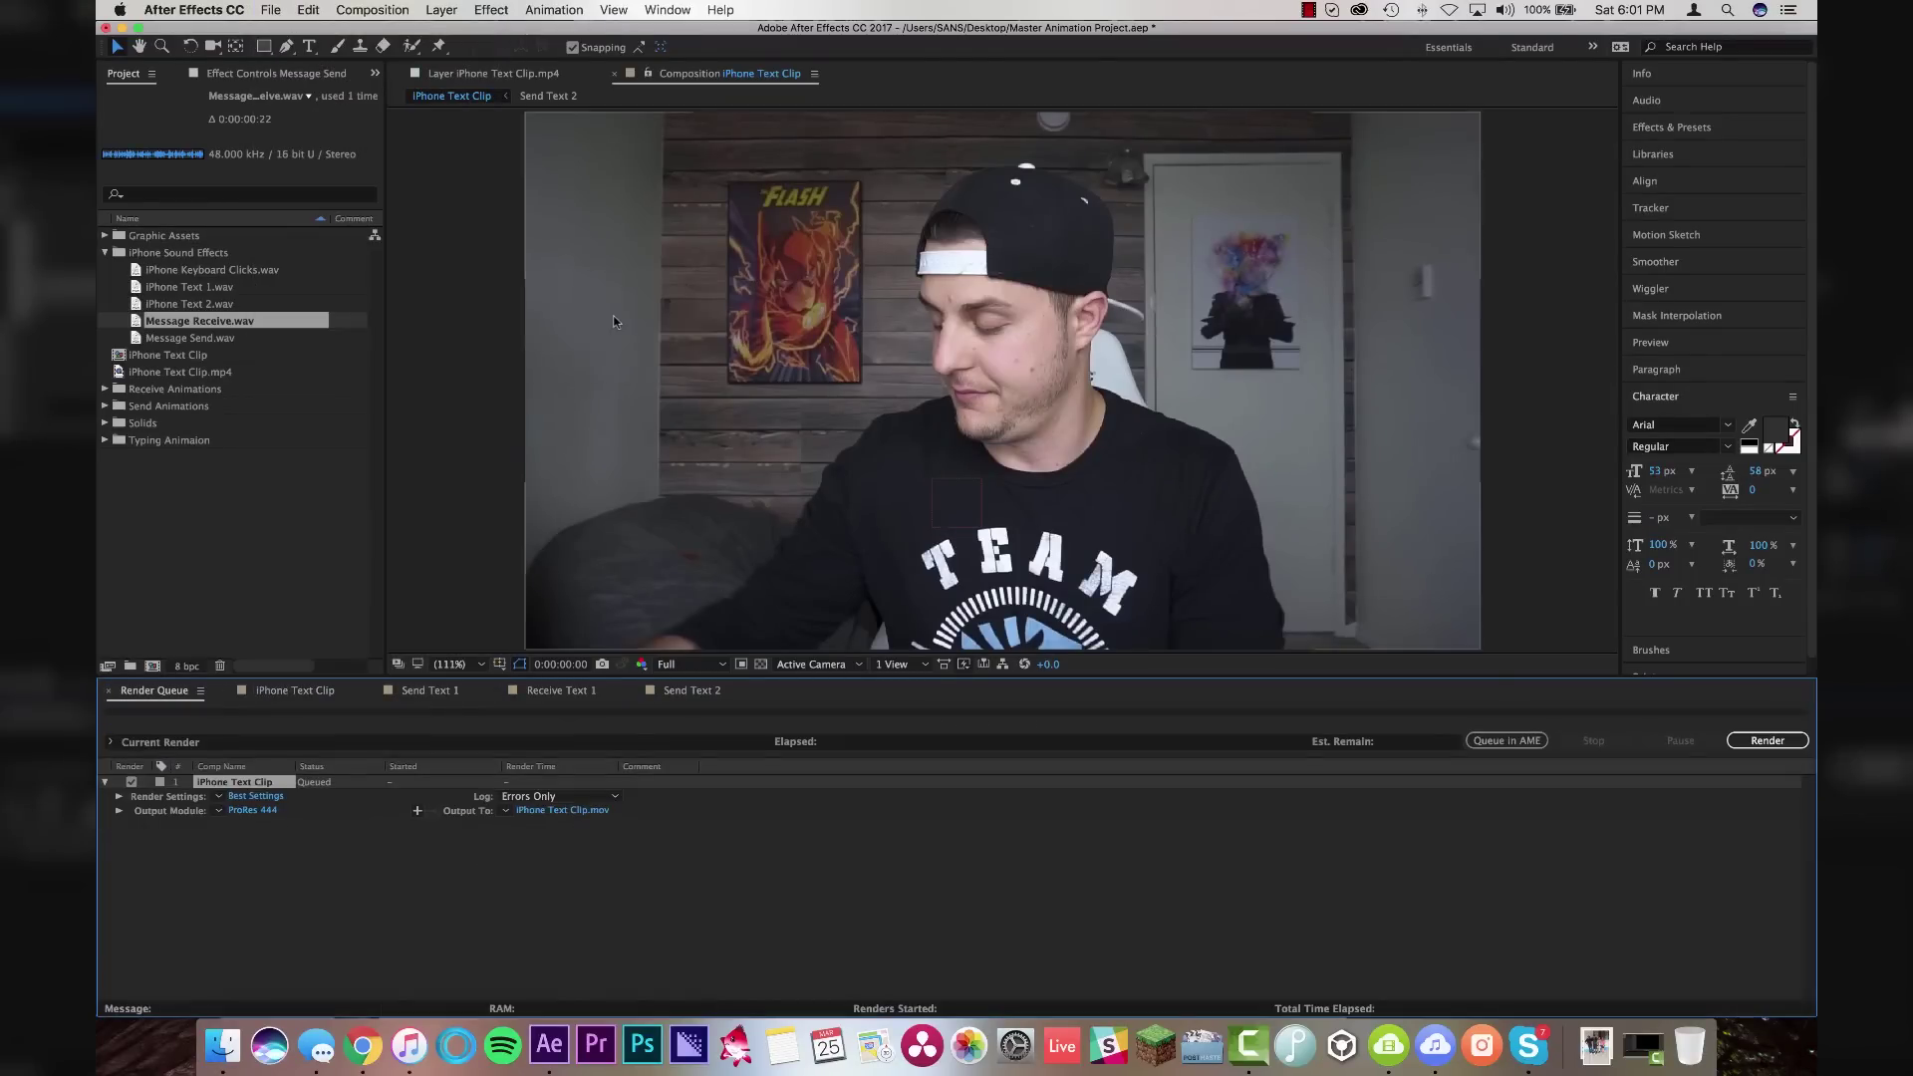
pyautogui.click(237, 810)
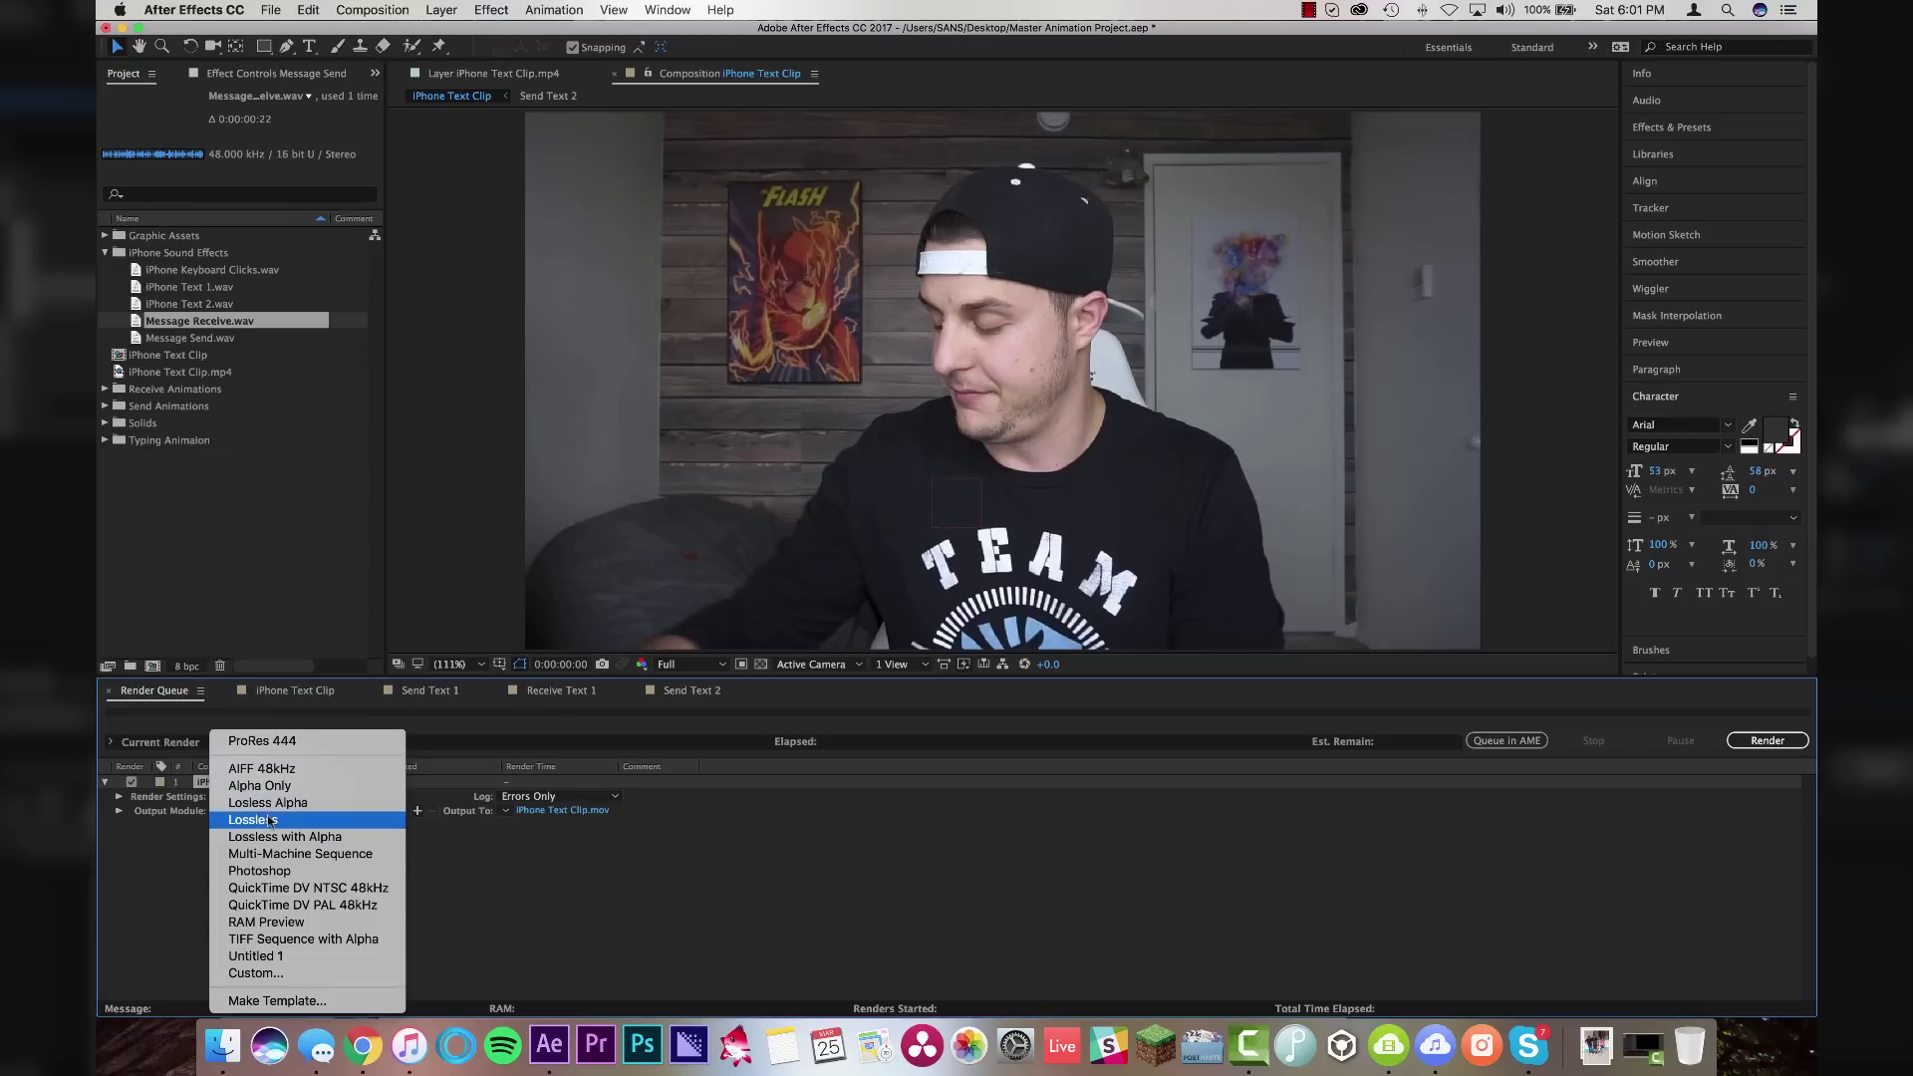
pyautogui.press('Escape')
# Keep the output module on QuickTime format with RGB channels
pyautogui.click(249, 813)
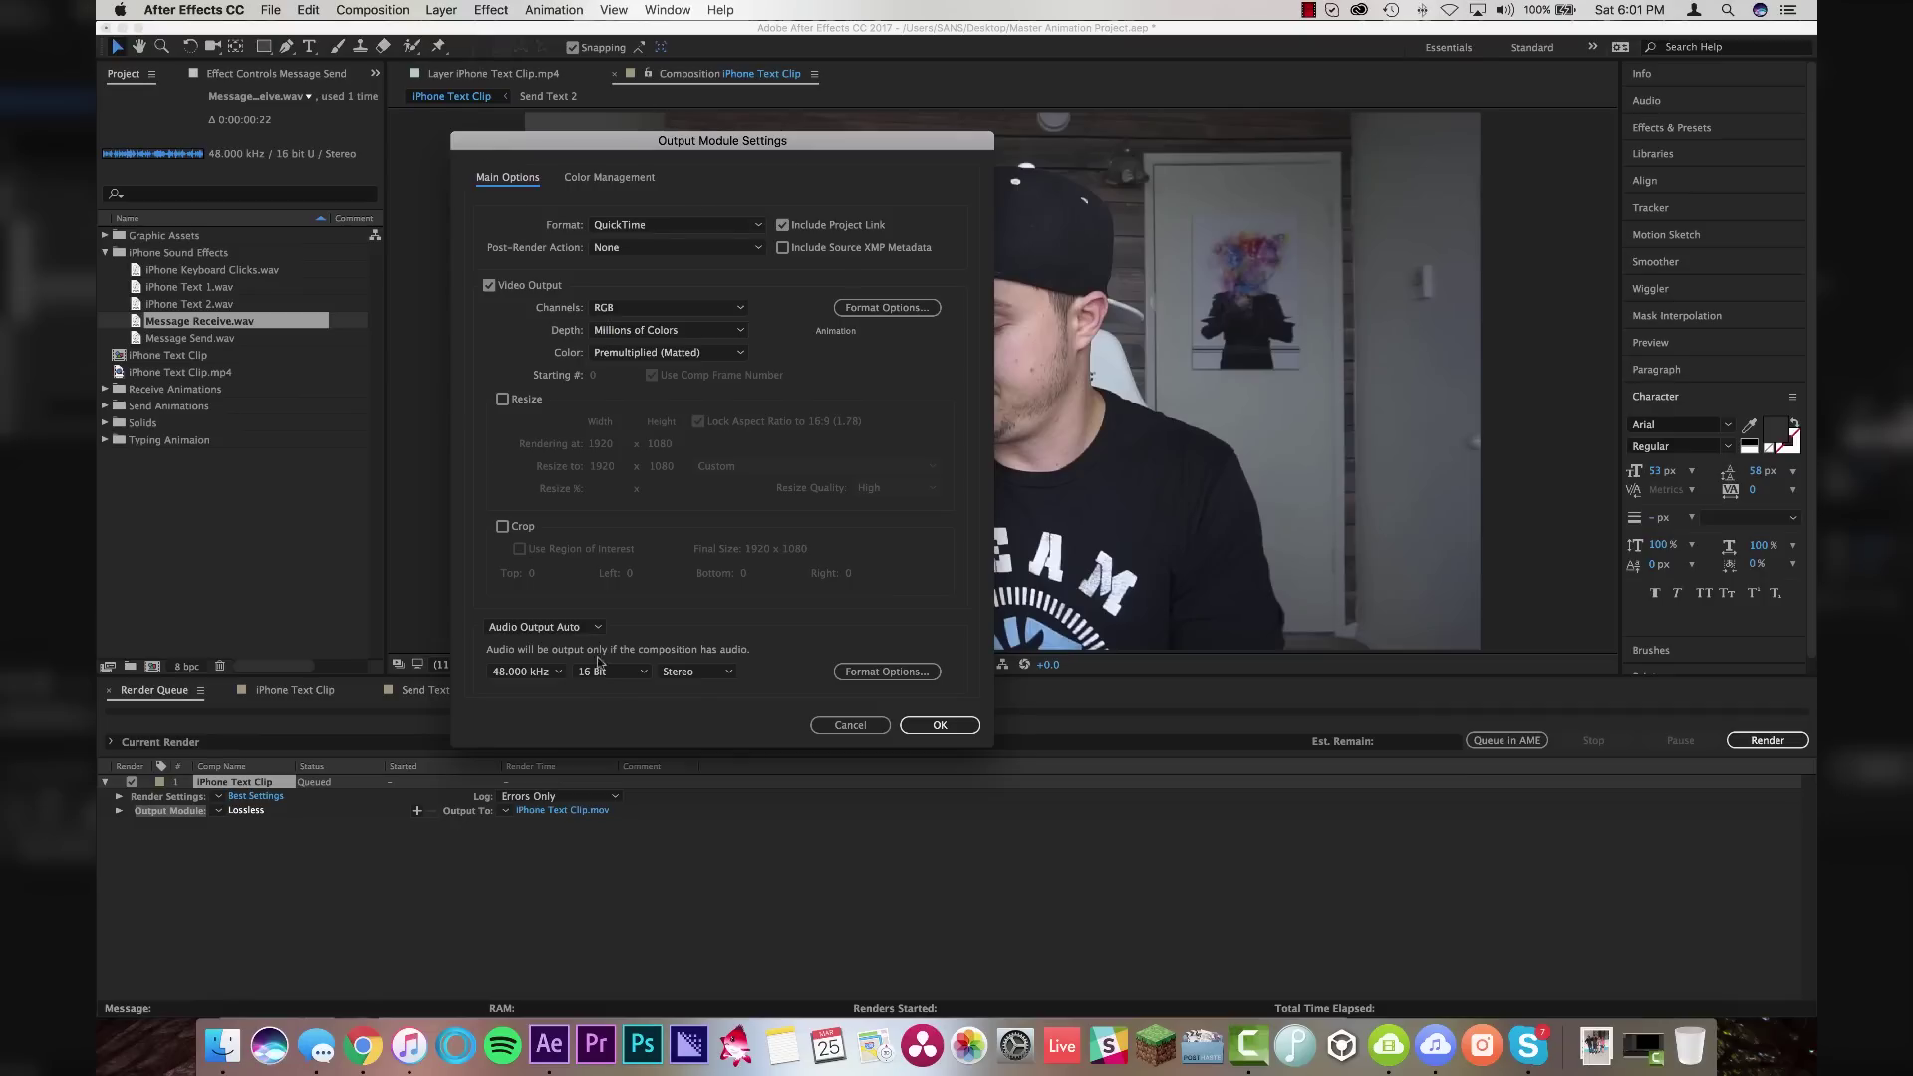
pyautogui.click(588, 226)
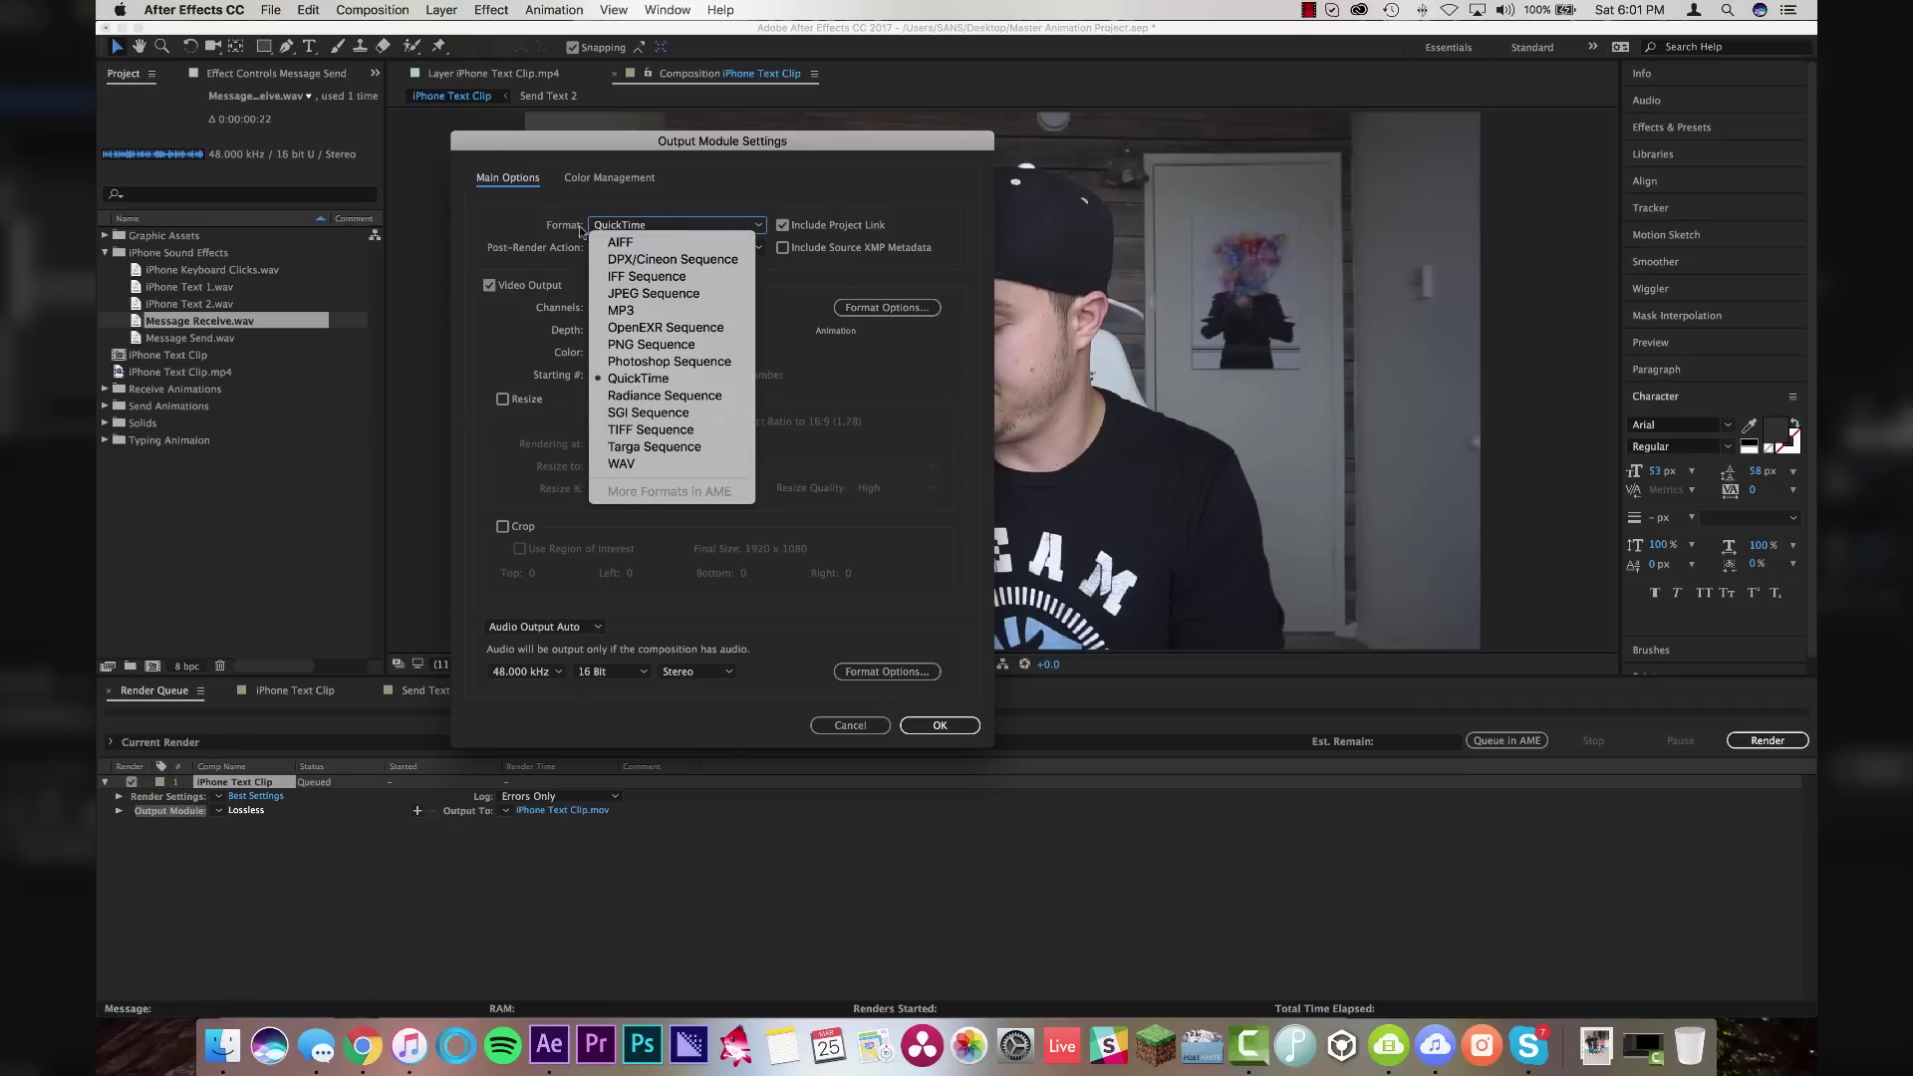
pyautogui.click(658, 380)
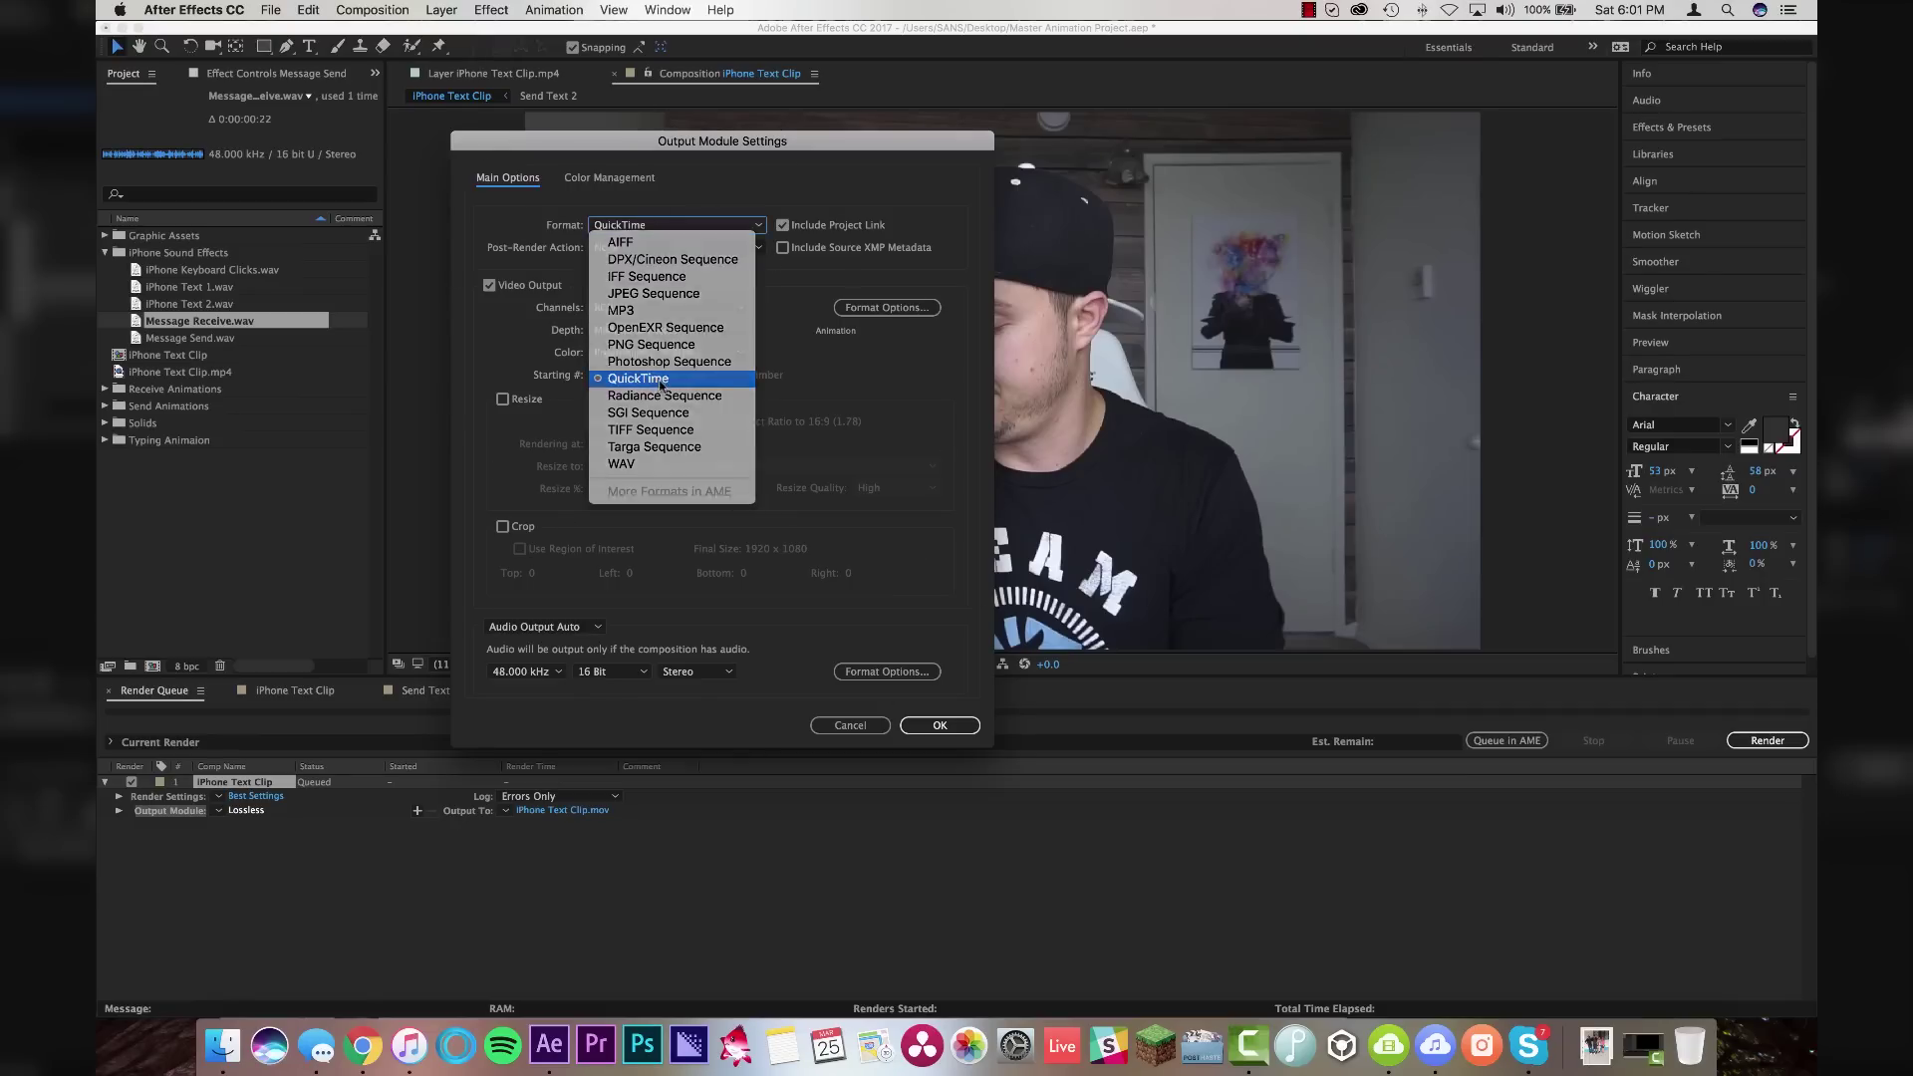
pyautogui.click(667, 308)
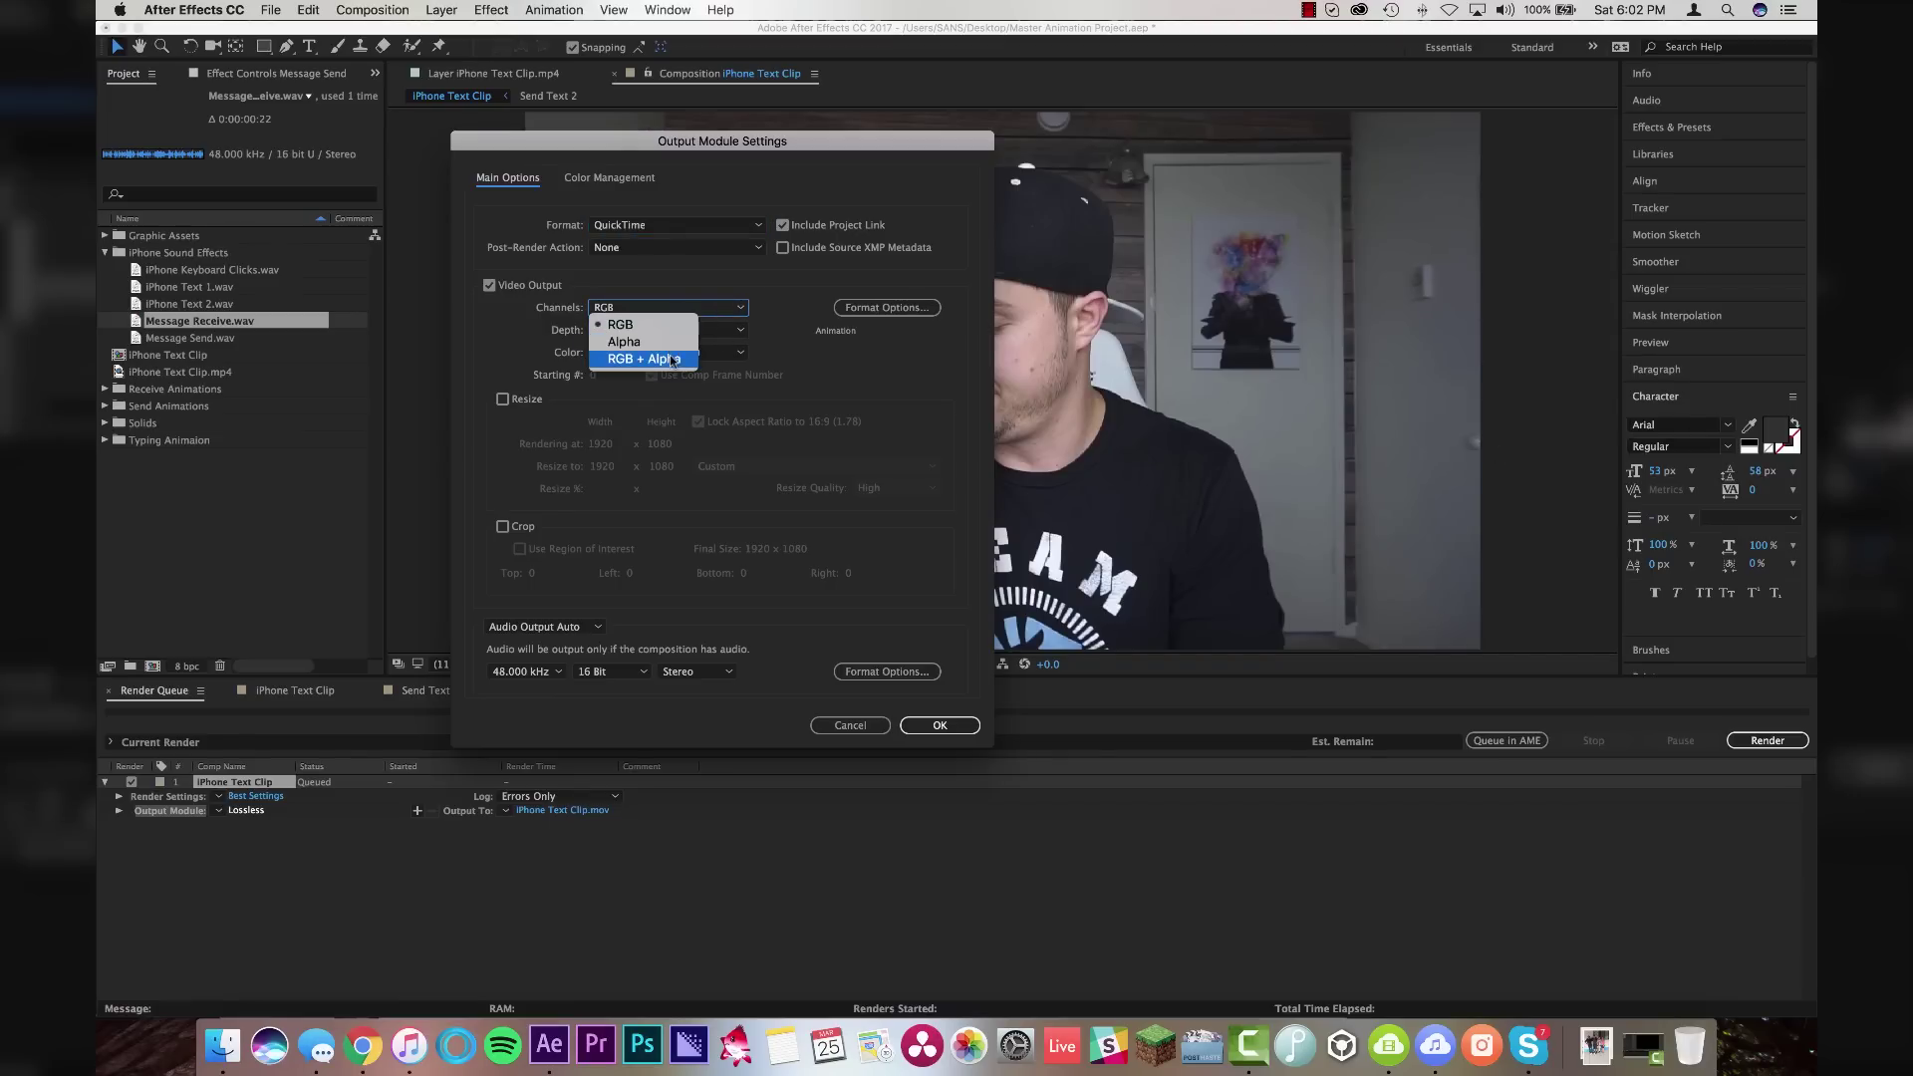
pyautogui.click(669, 361)
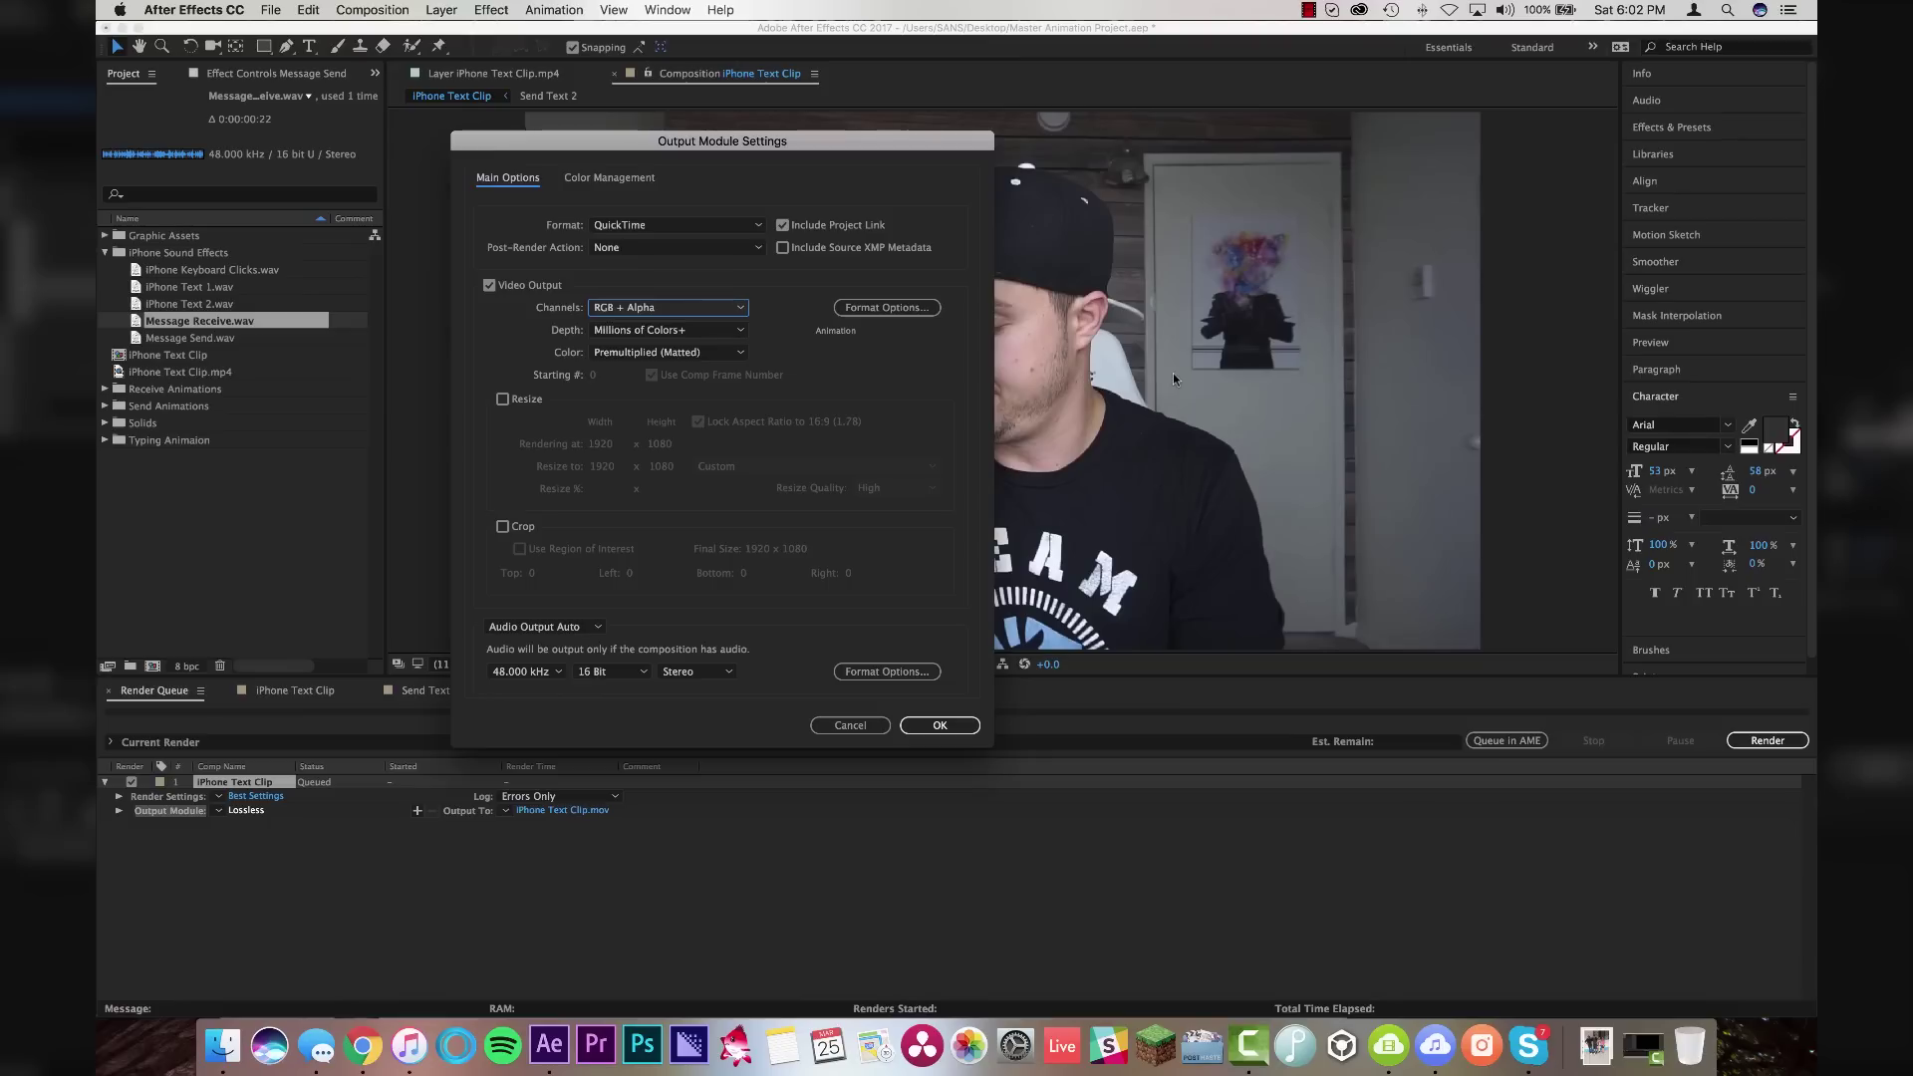
pyautogui.click(668, 307)
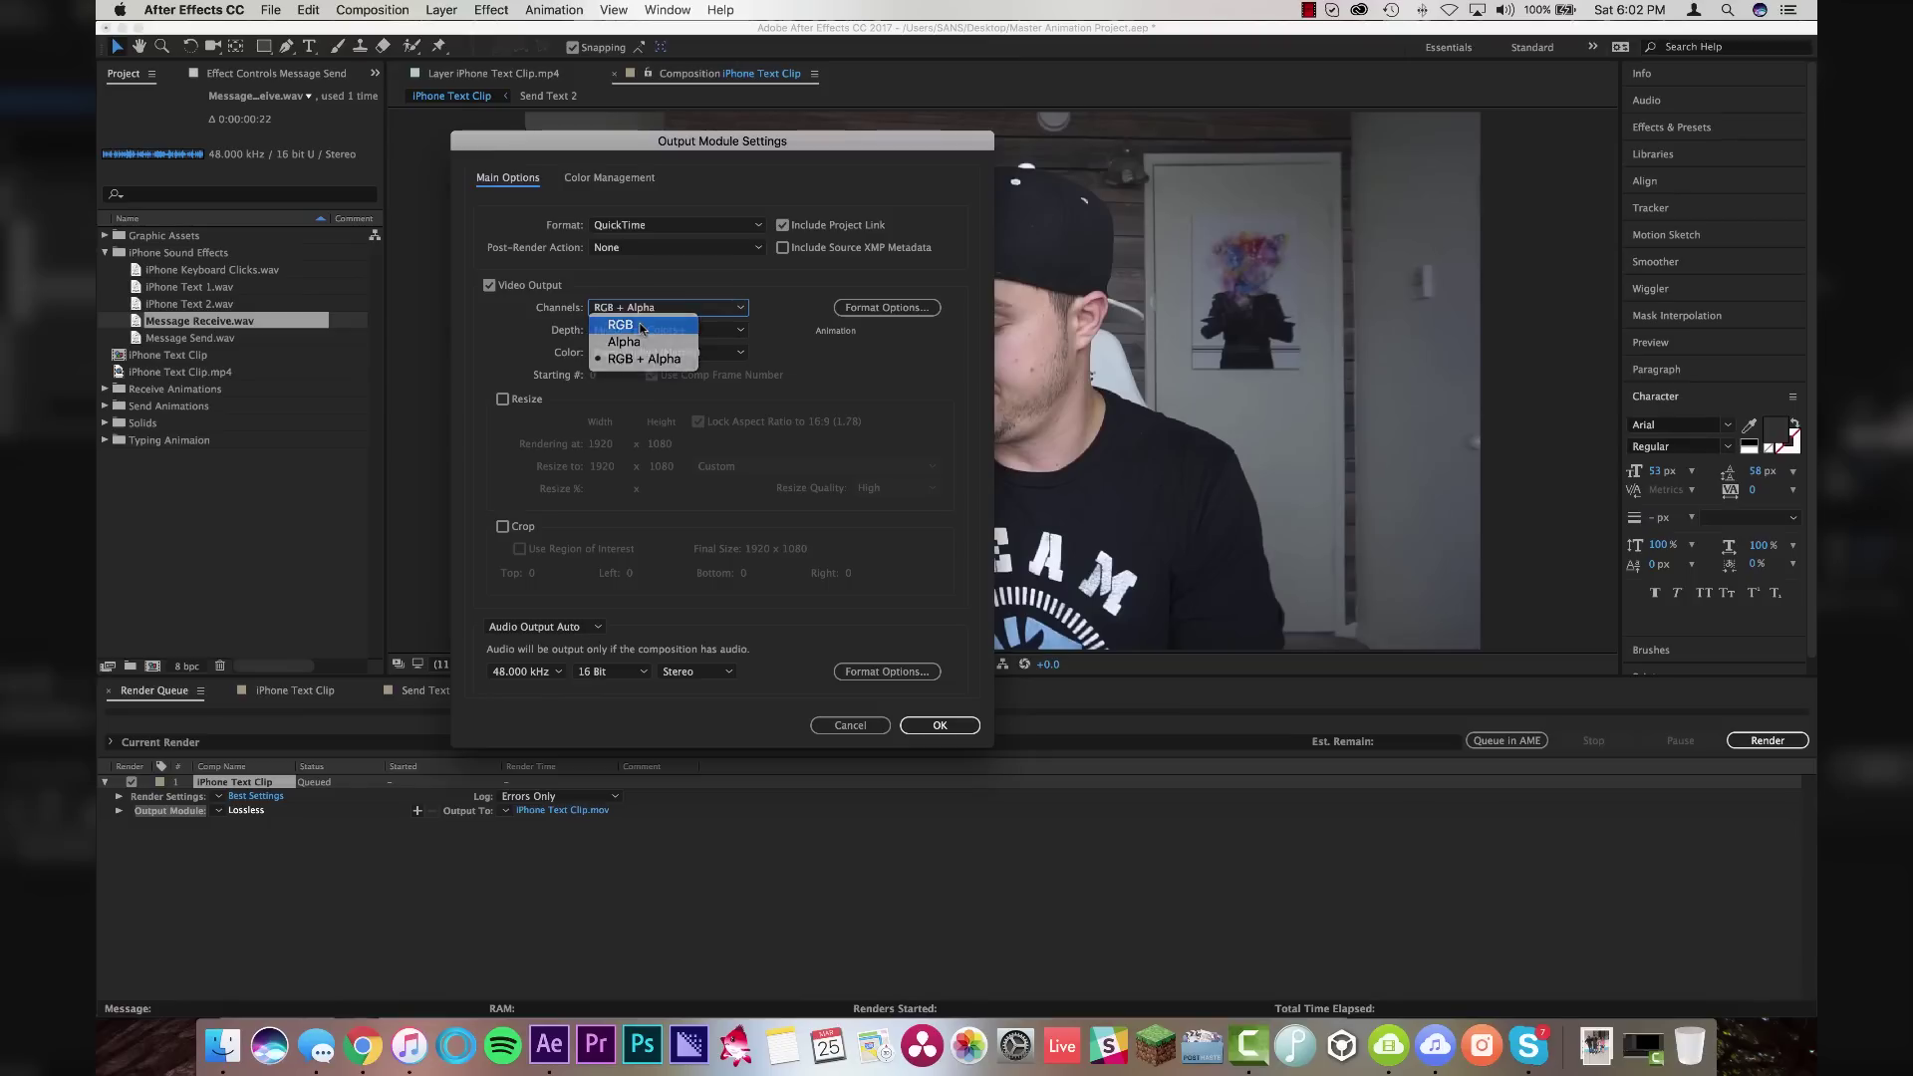
pyautogui.click(613, 321)
pyautogui.click(902, 310)
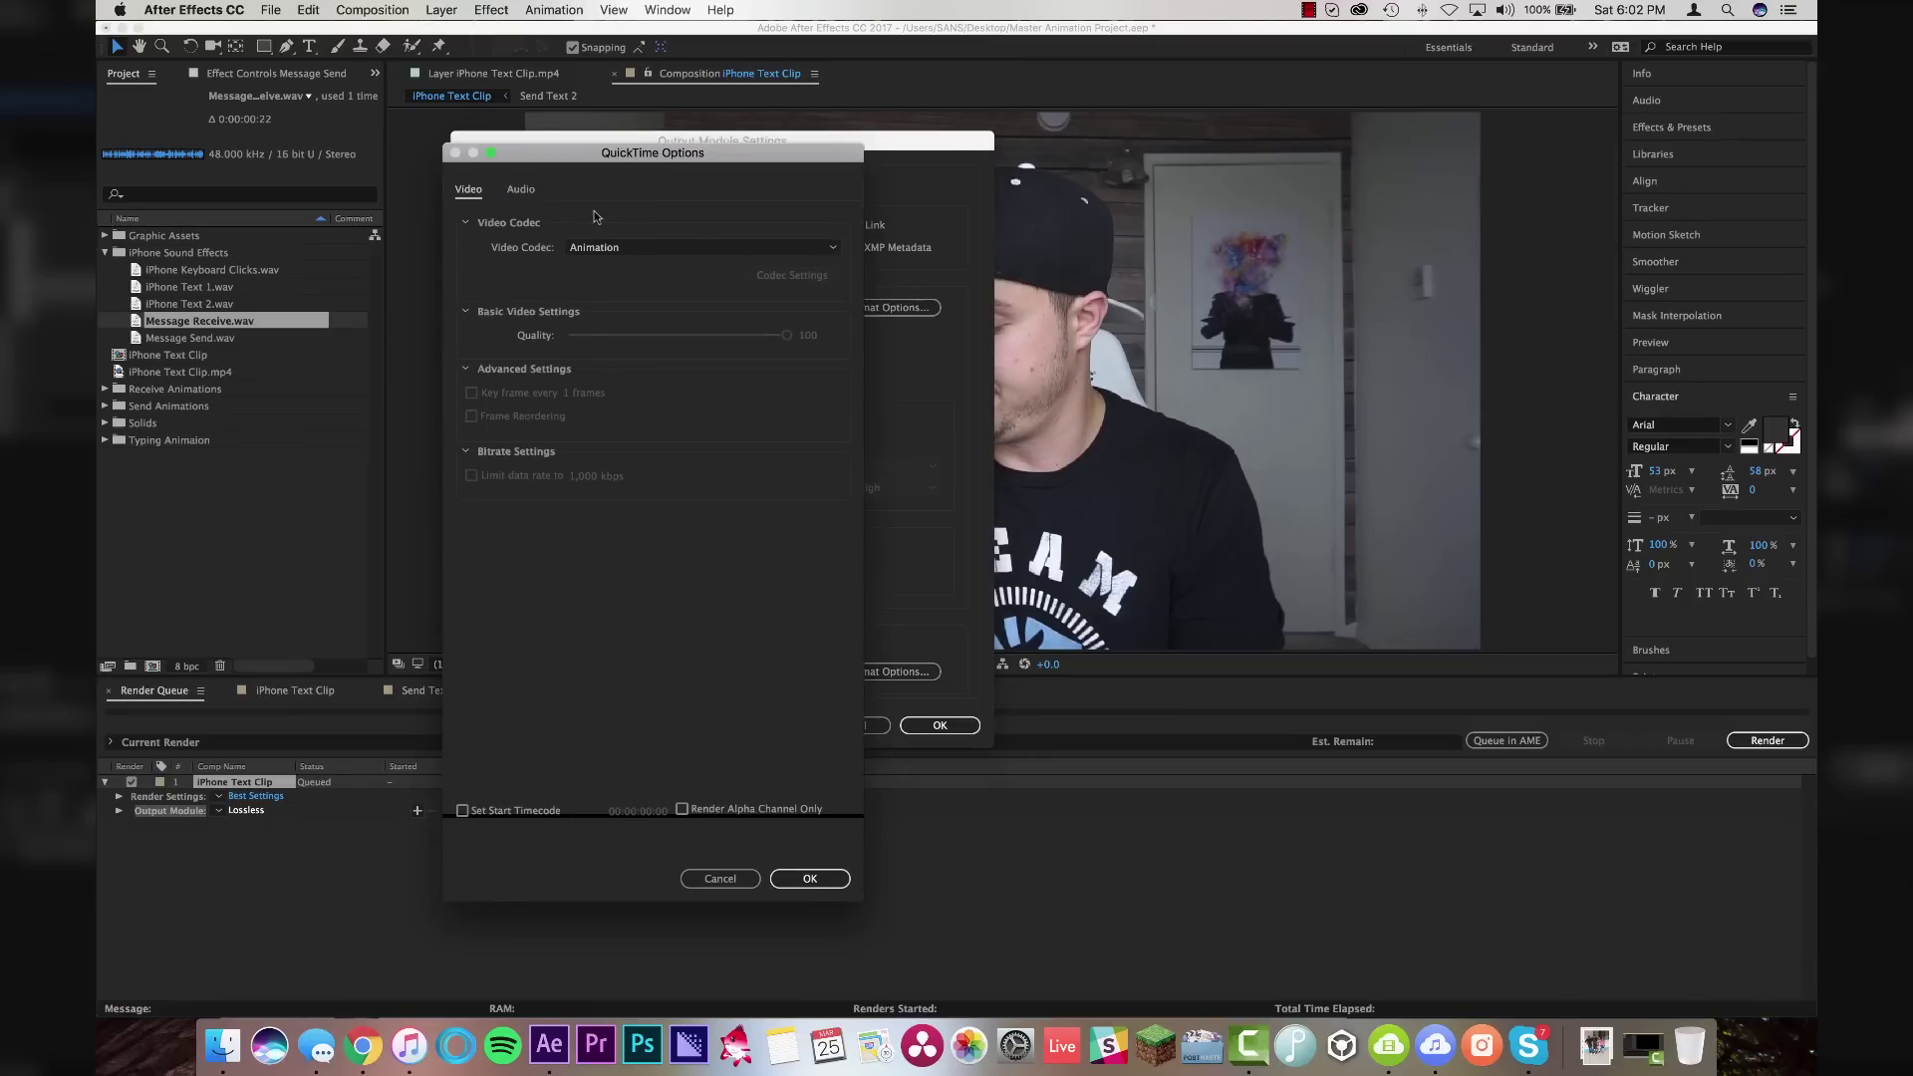
# Set the QuickTime video codec to Apple ProRes 422 (HQ) and confirm both dialogs
pyautogui.click(661, 246)
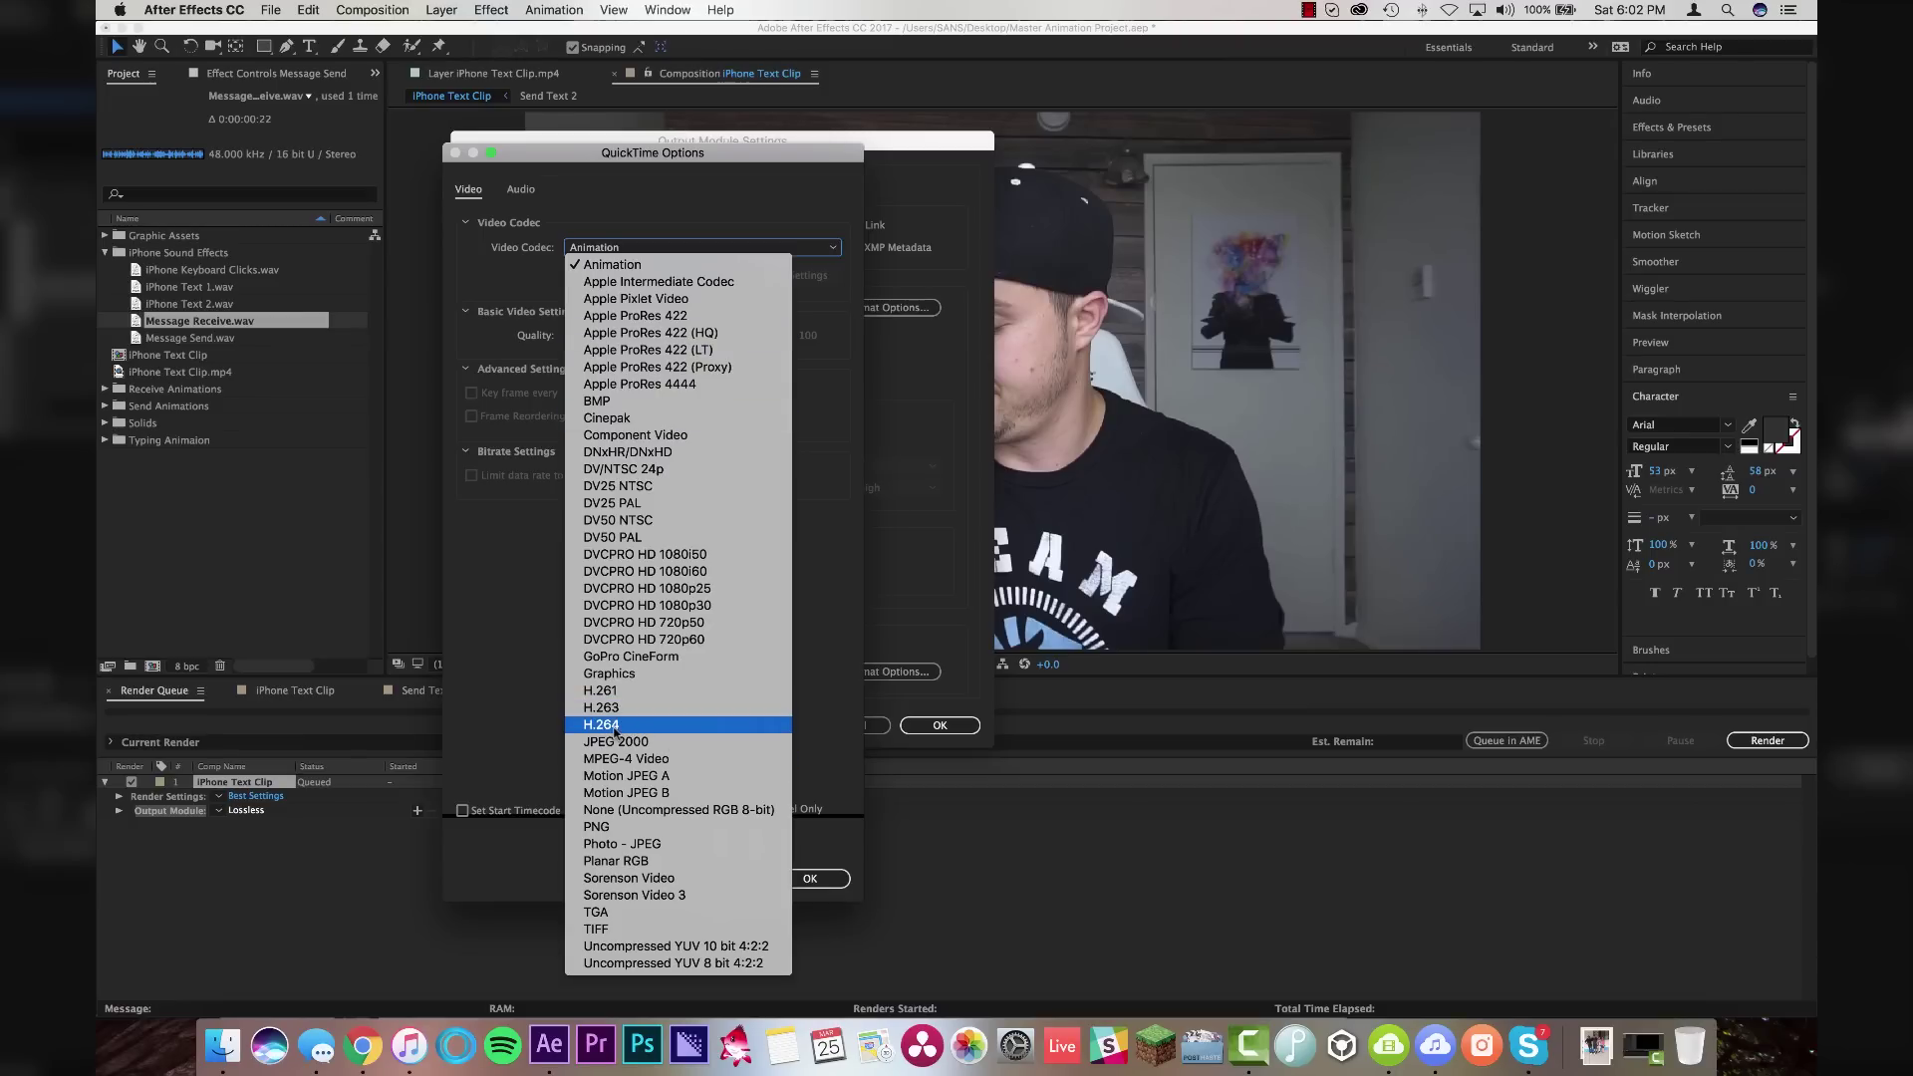
pyautogui.click(678, 333)
pyautogui.click(815, 883)
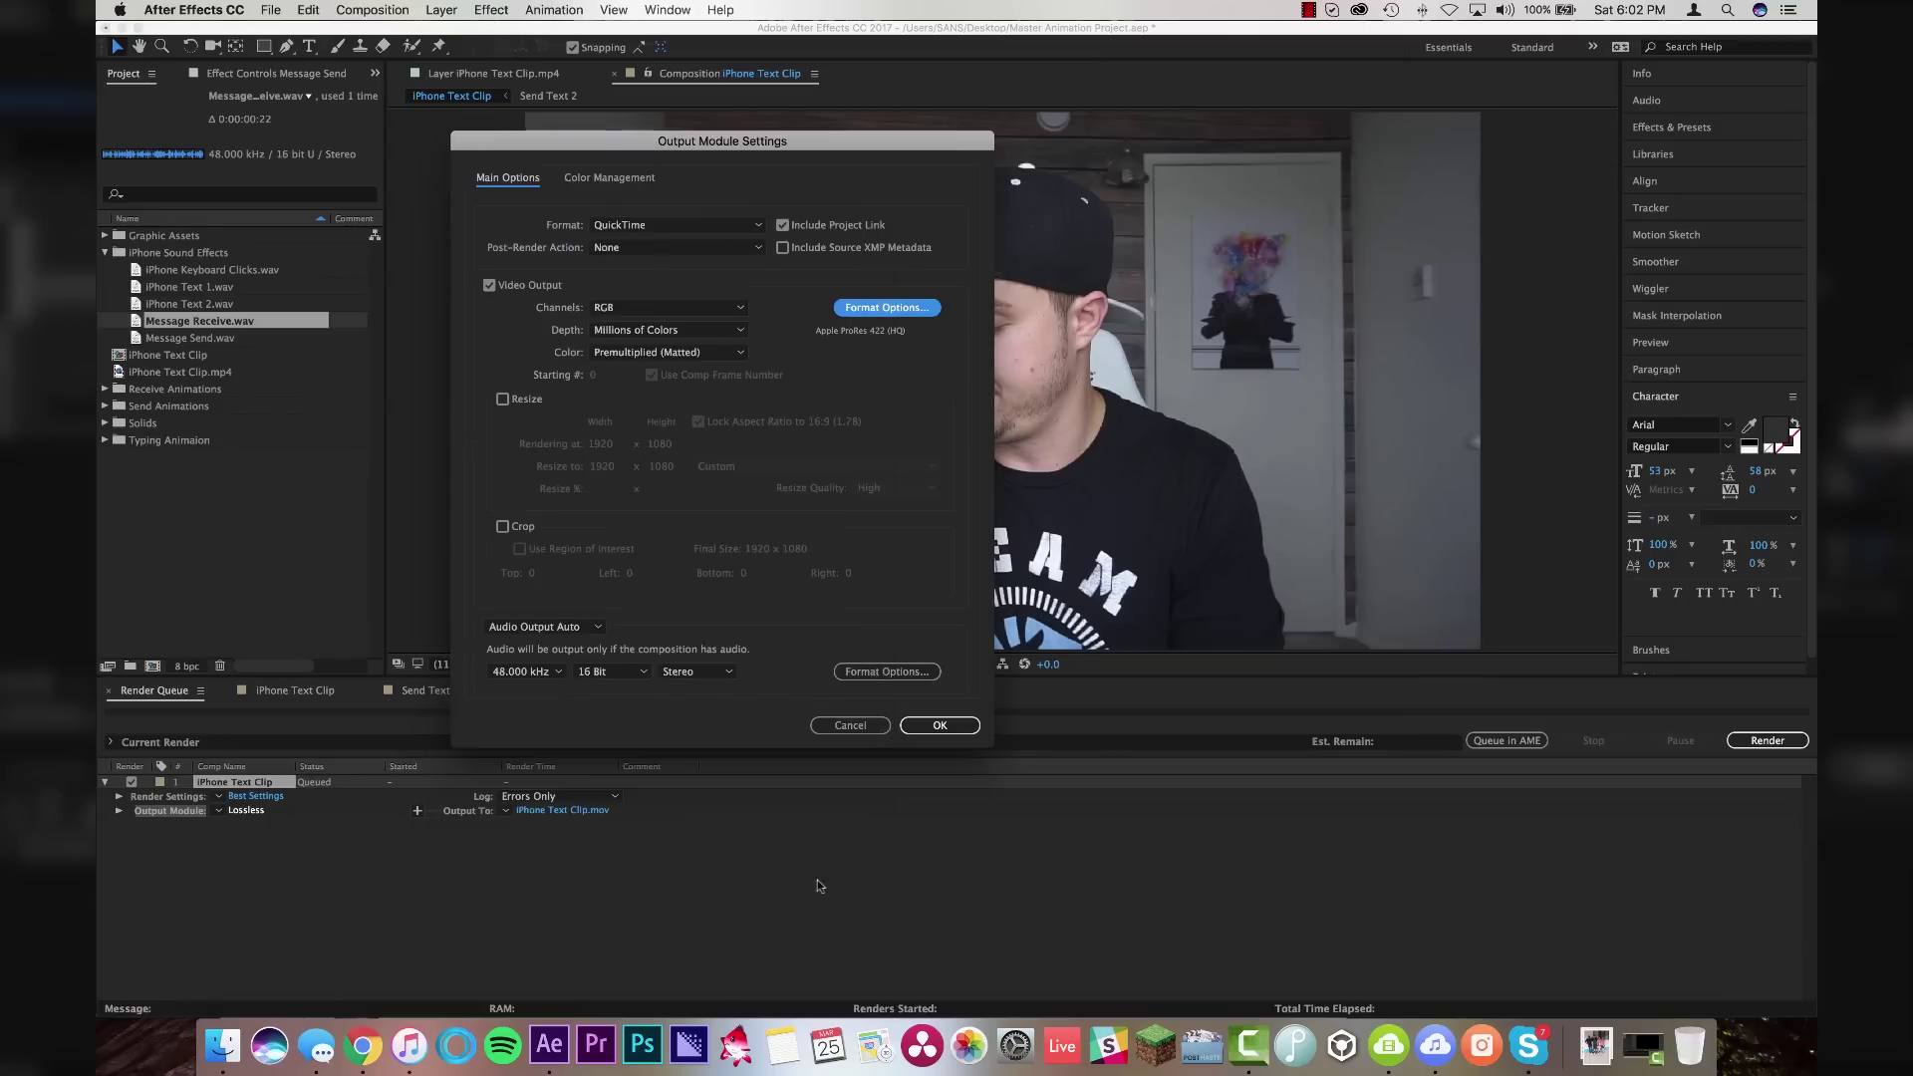
pyautogui.click(940, 725)
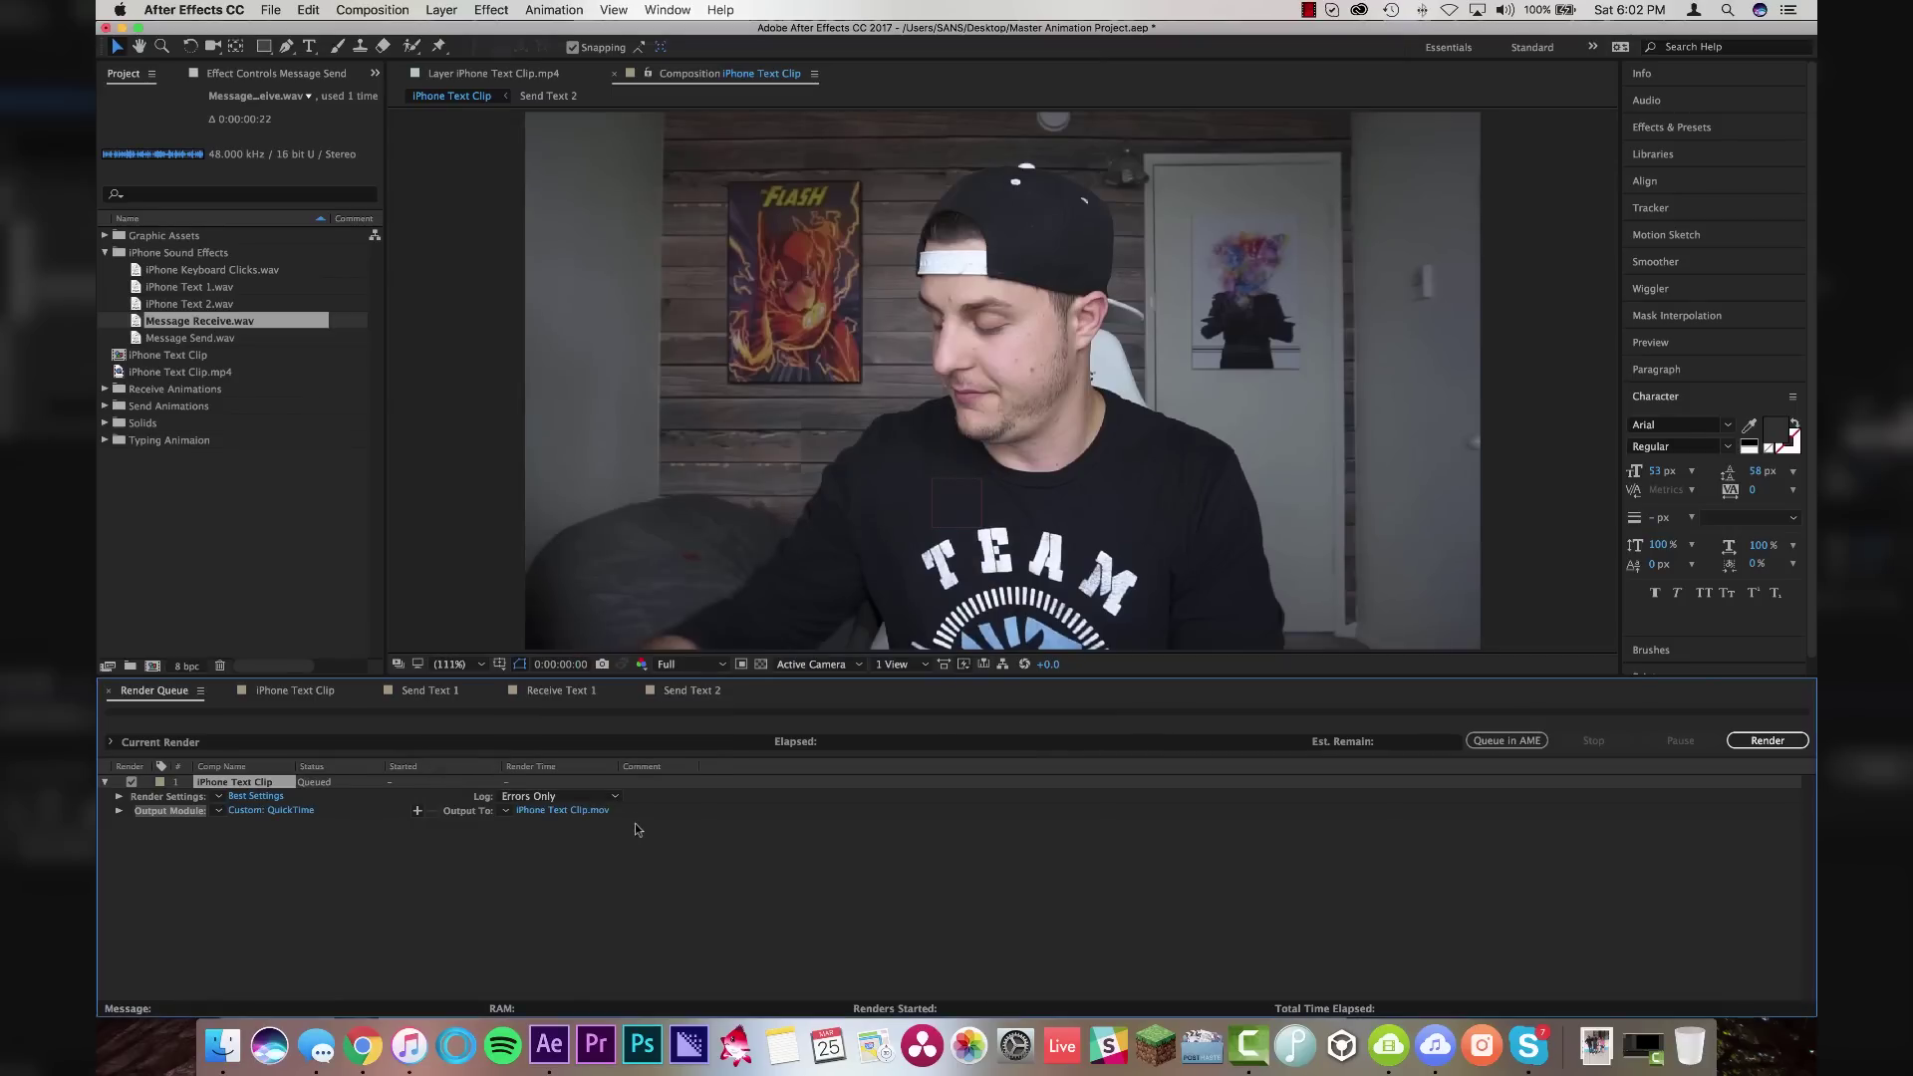
# Rename the output file to 'iPhone Text Clip from AE' and render it
pyautogui.click(560, 812)
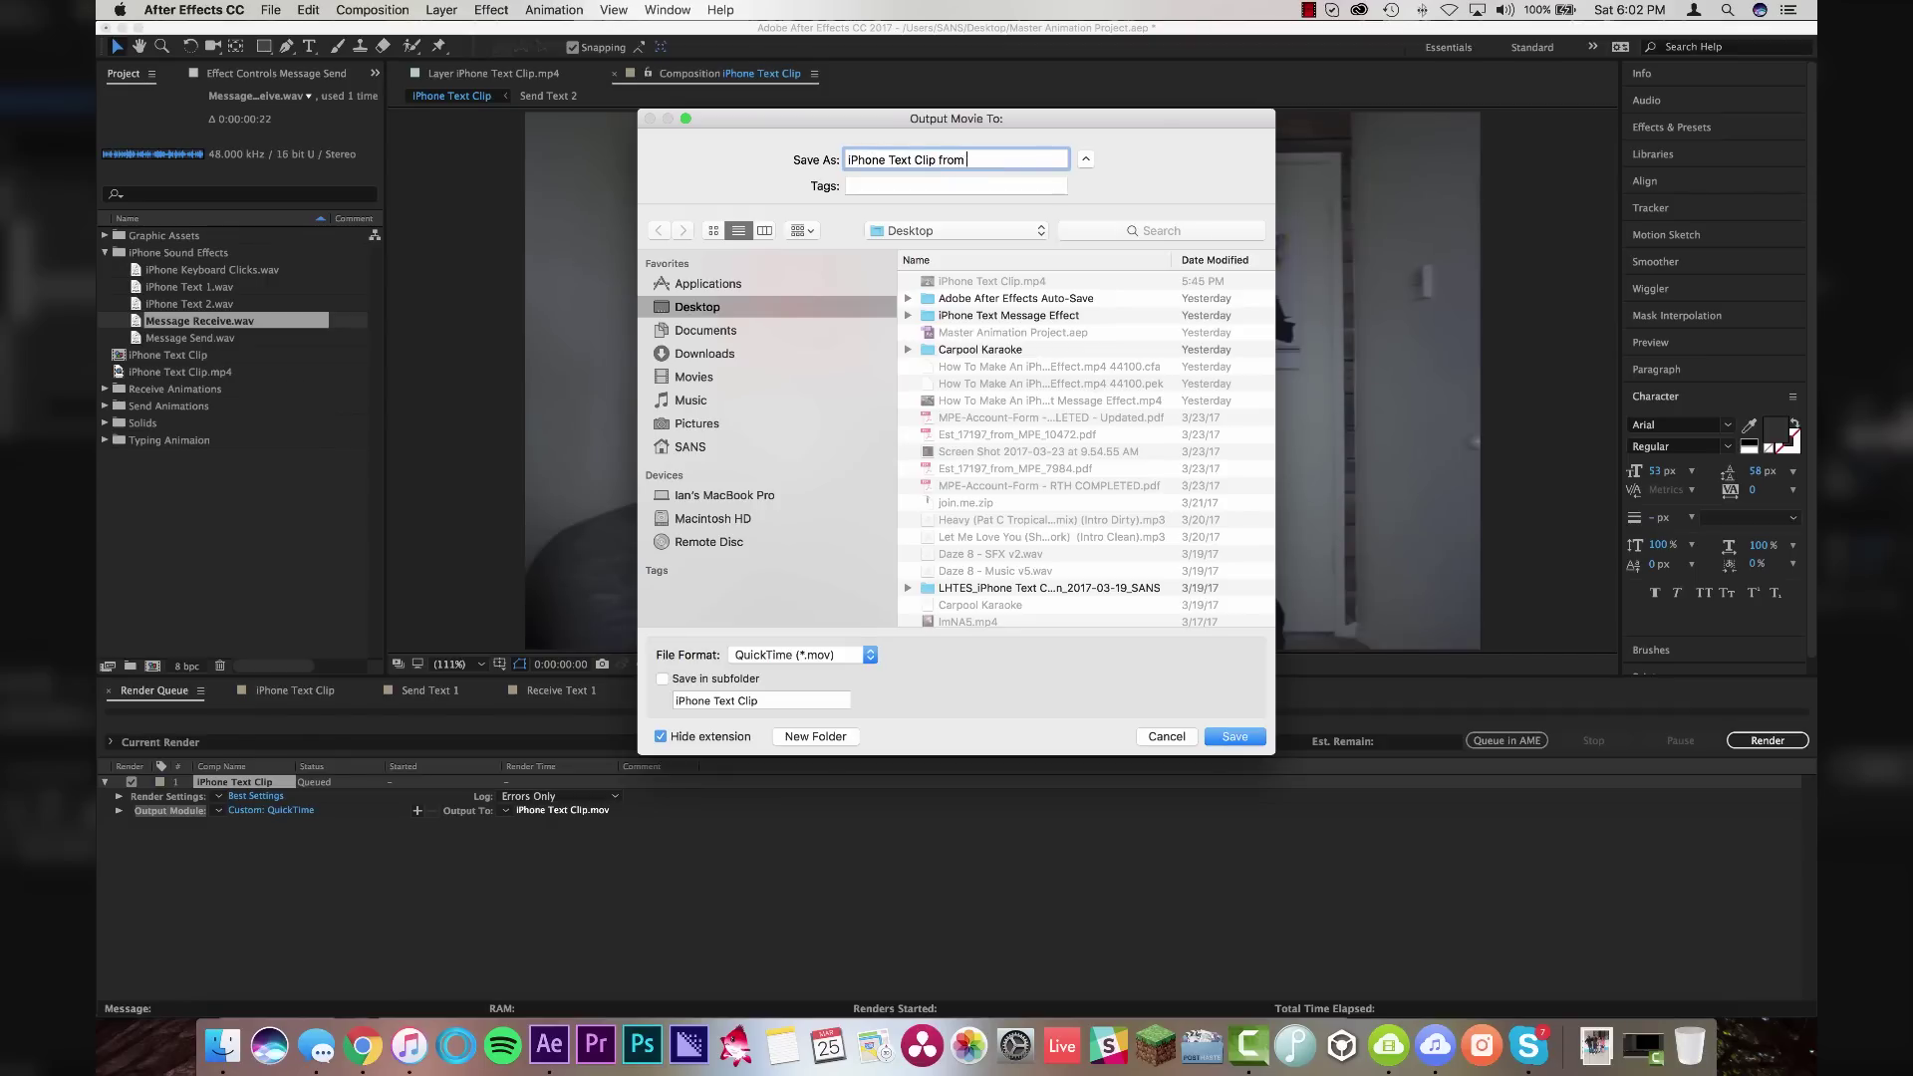
pyautogui.click(1235, 737)
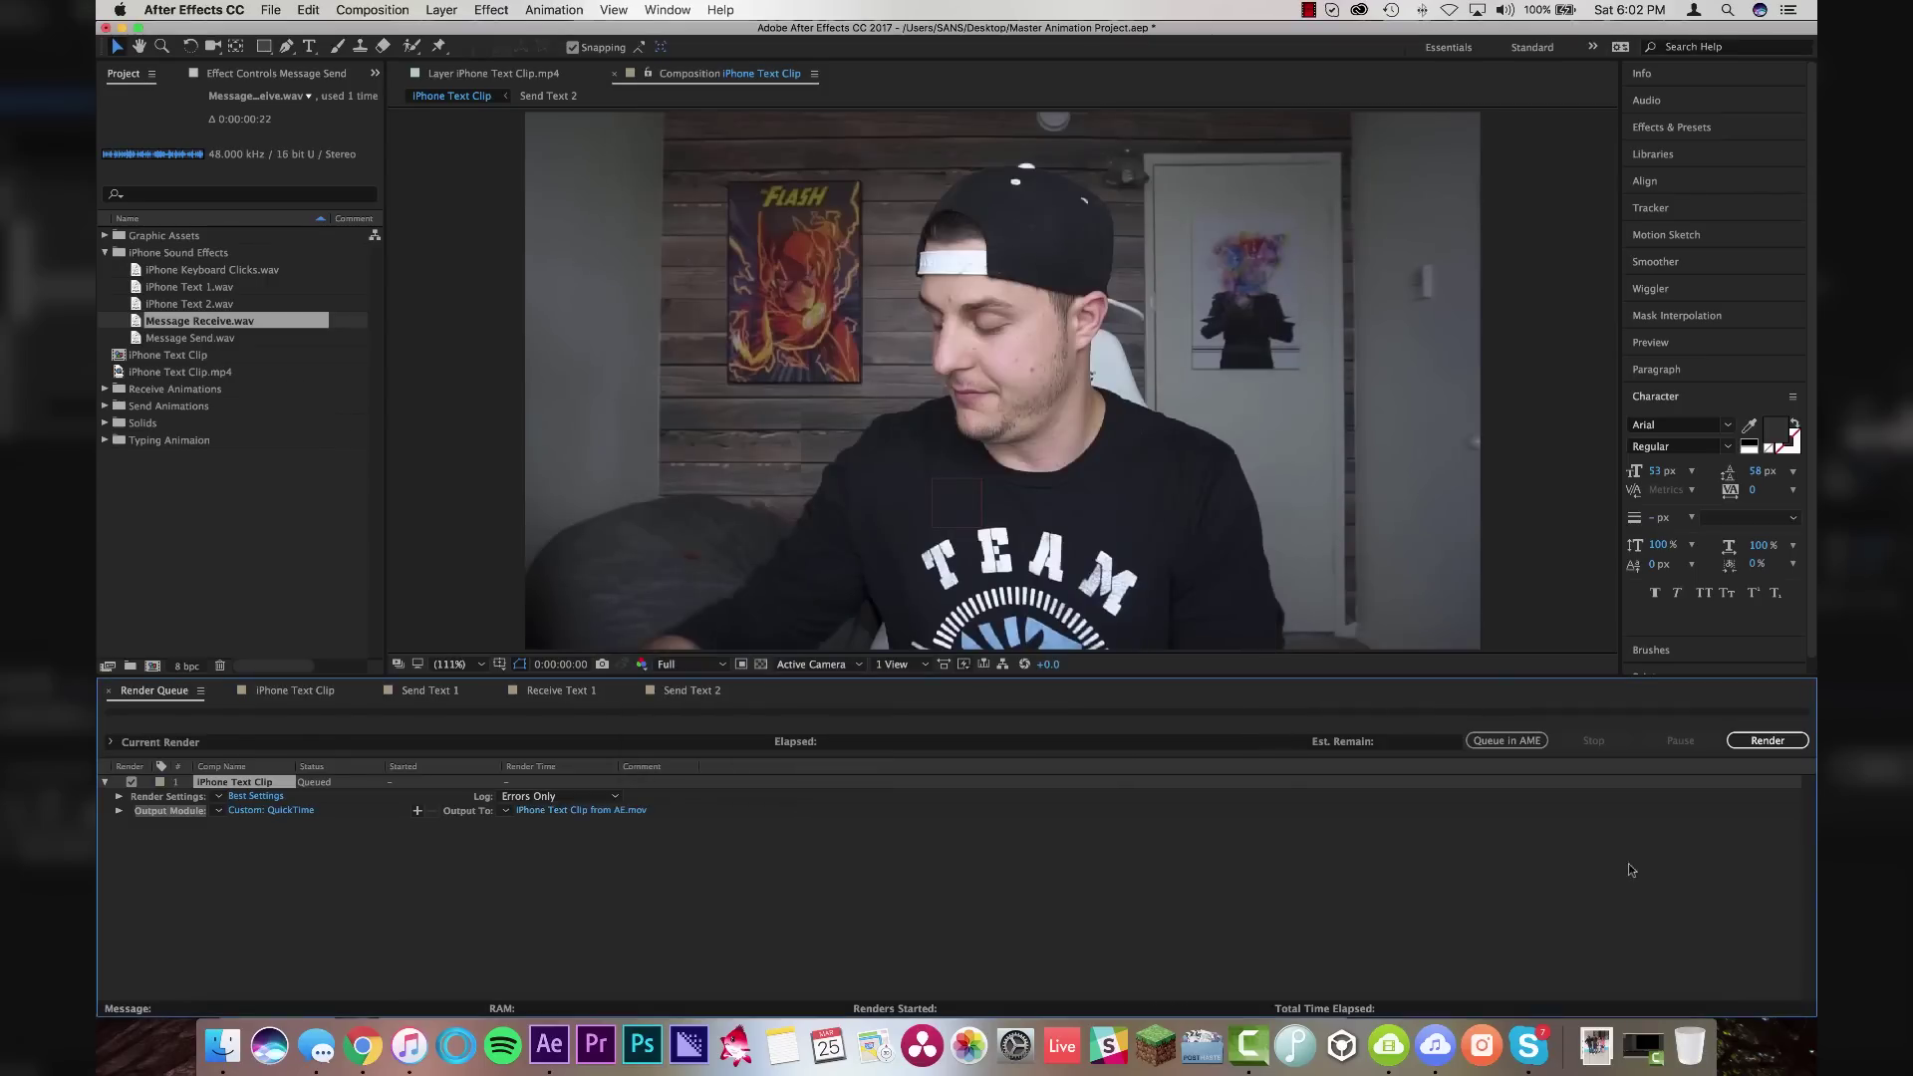
pyautogui.click(1767, 741)
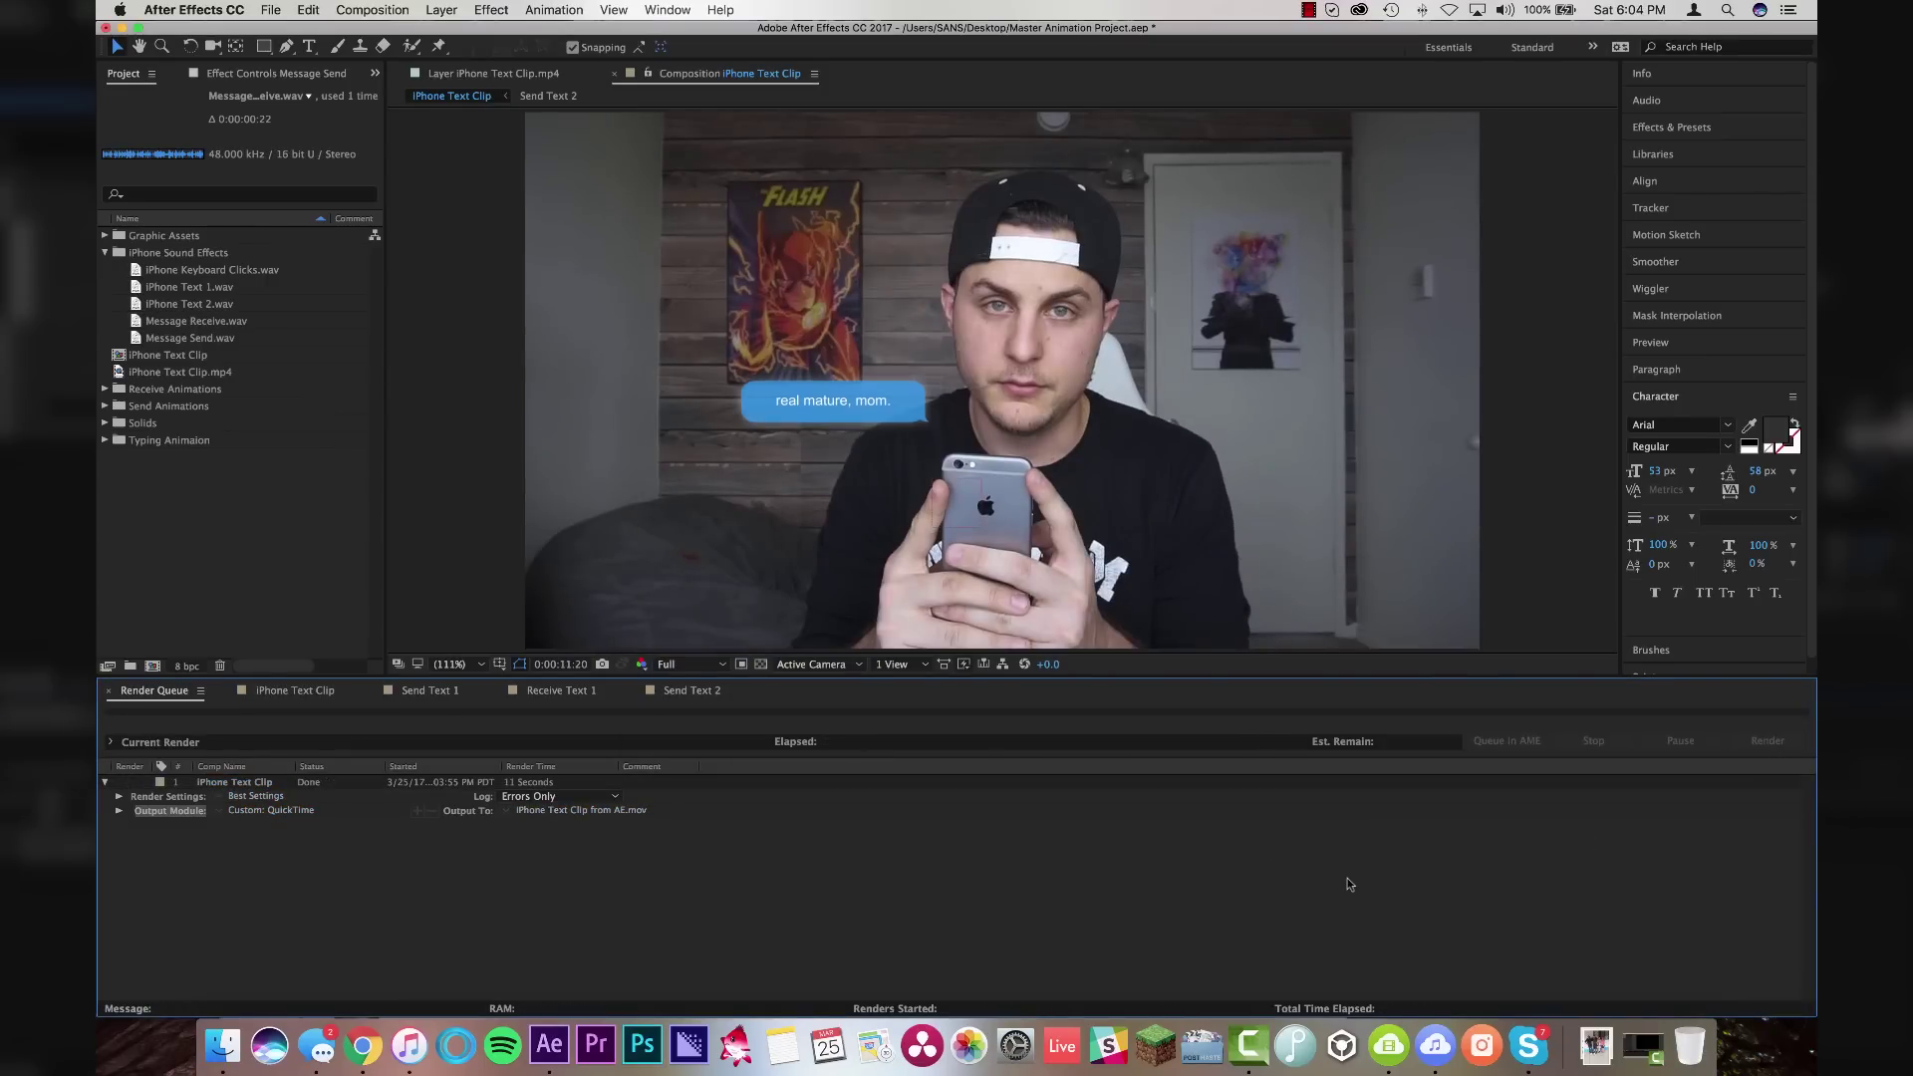